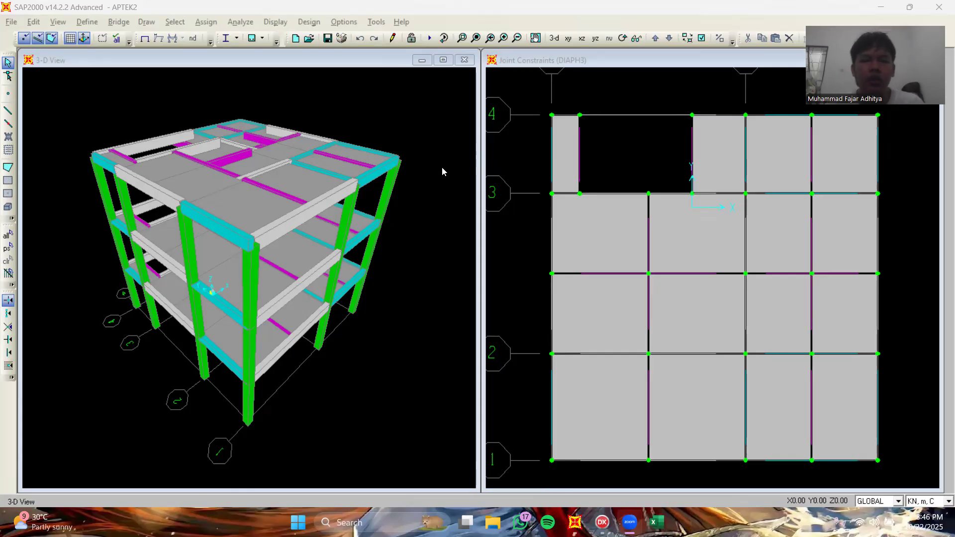
- Review the defined load patterns and the type options available for the DEAD pattern
click(425, 125)
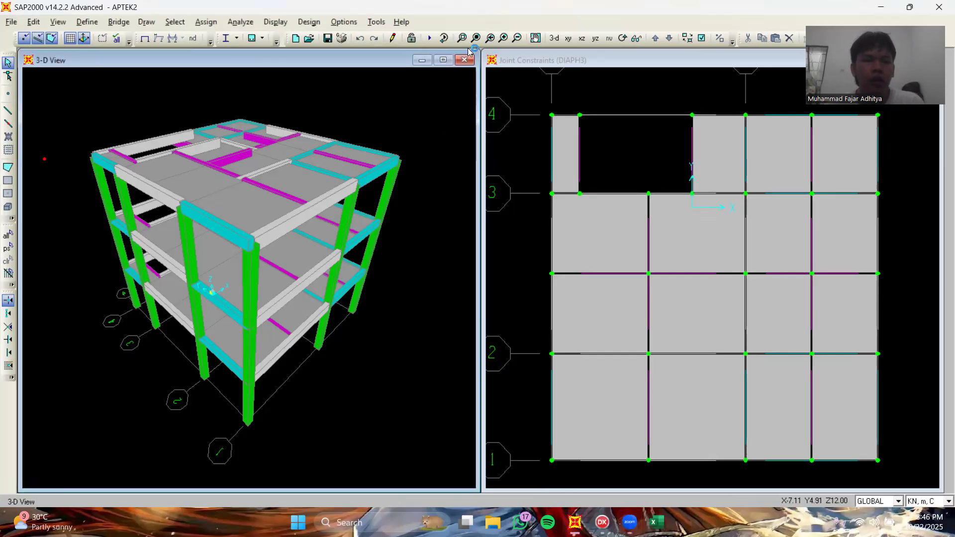
click(87, 22)
mouse_move(153, 189)
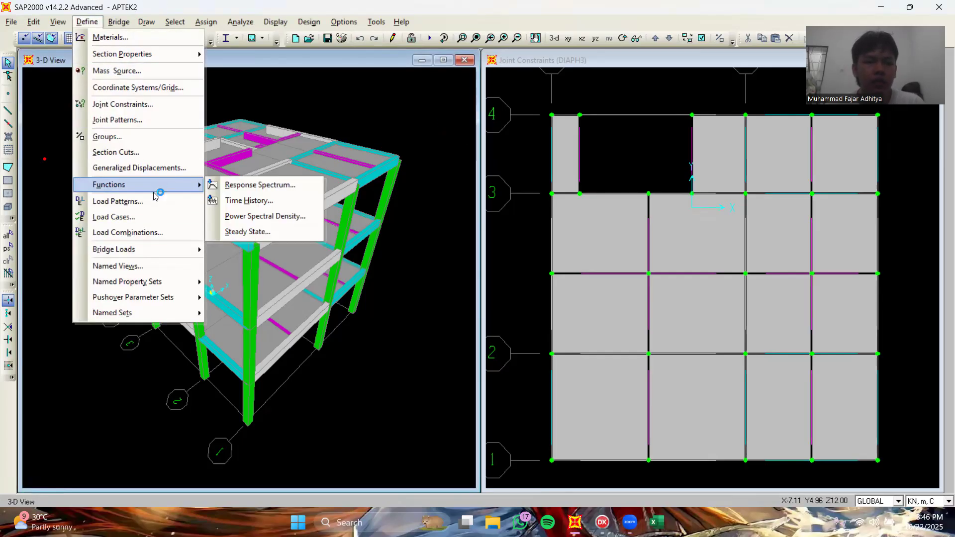
click(117, 201)
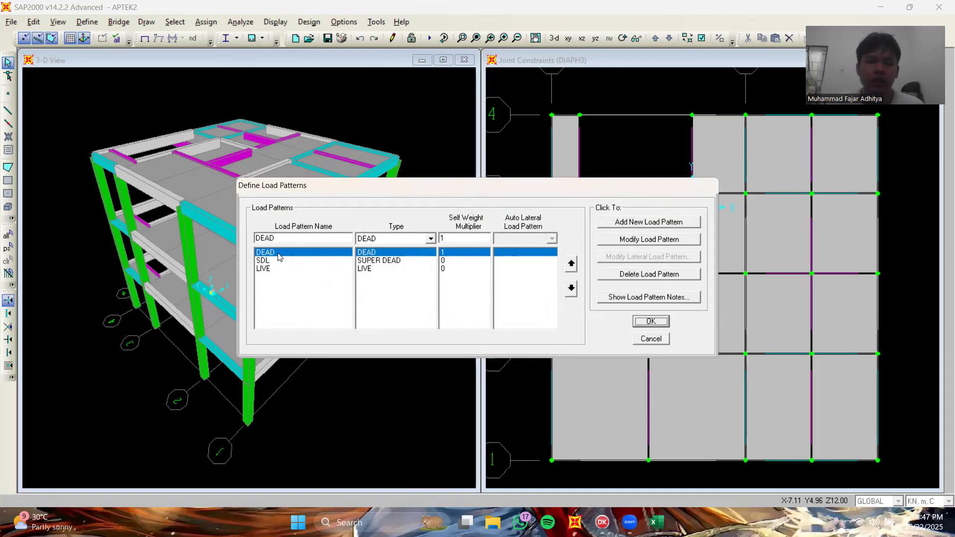
double_click(330, 240)
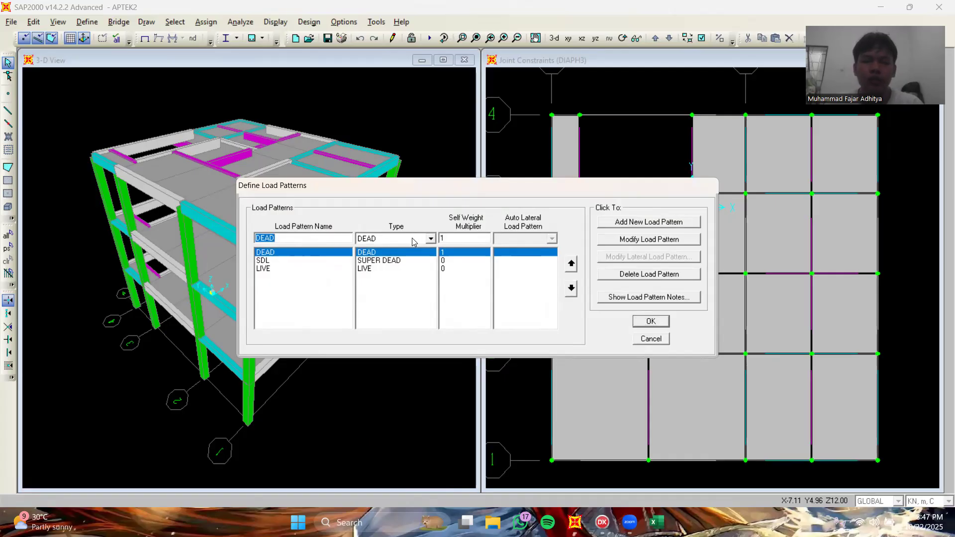
click(430, 239)
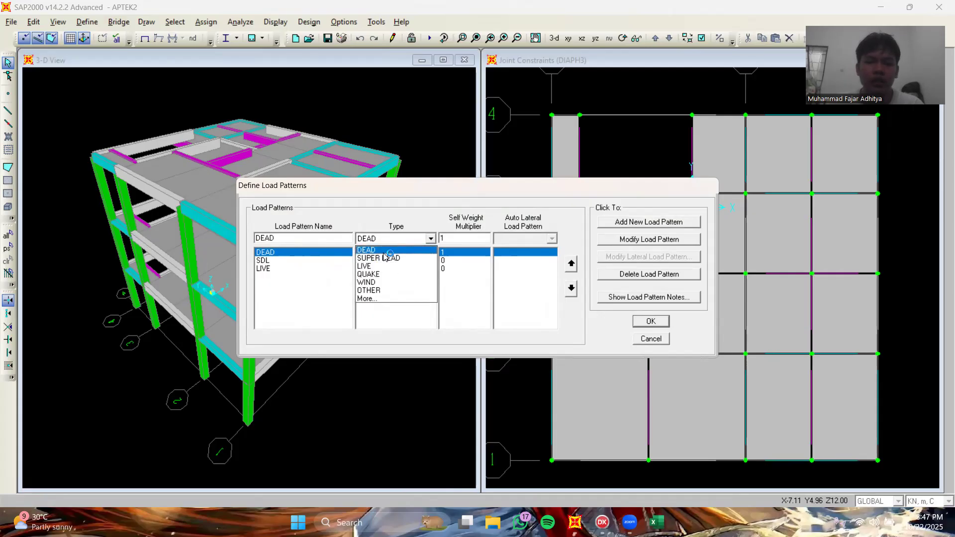
click(437, 222)
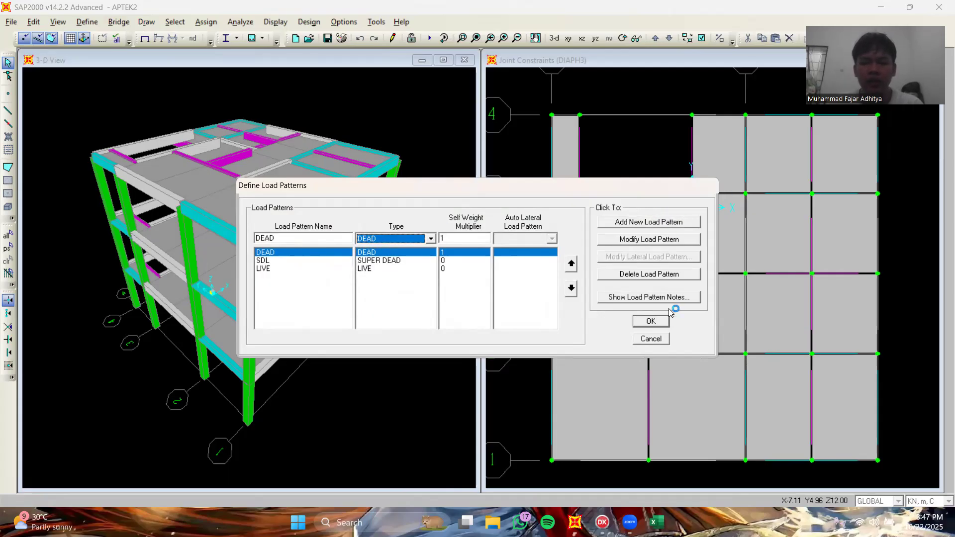
click(649, 322)
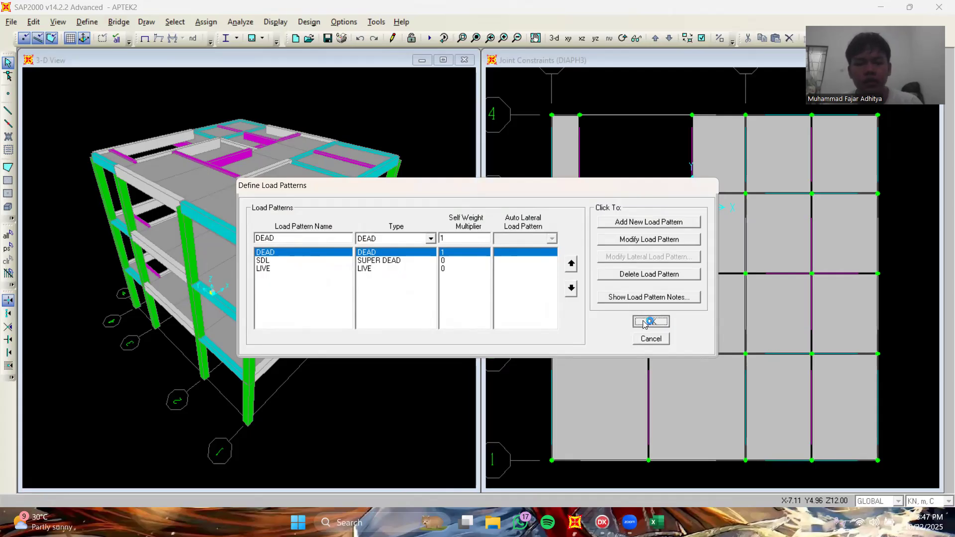
- Start a new response spectrum function using the From File function type
click(93, 22)
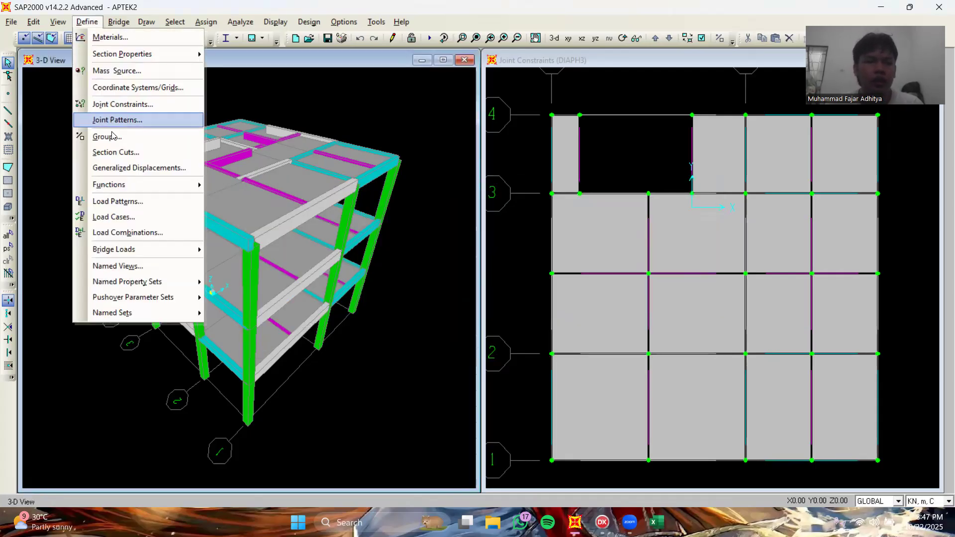
mouse_move(160, 186)
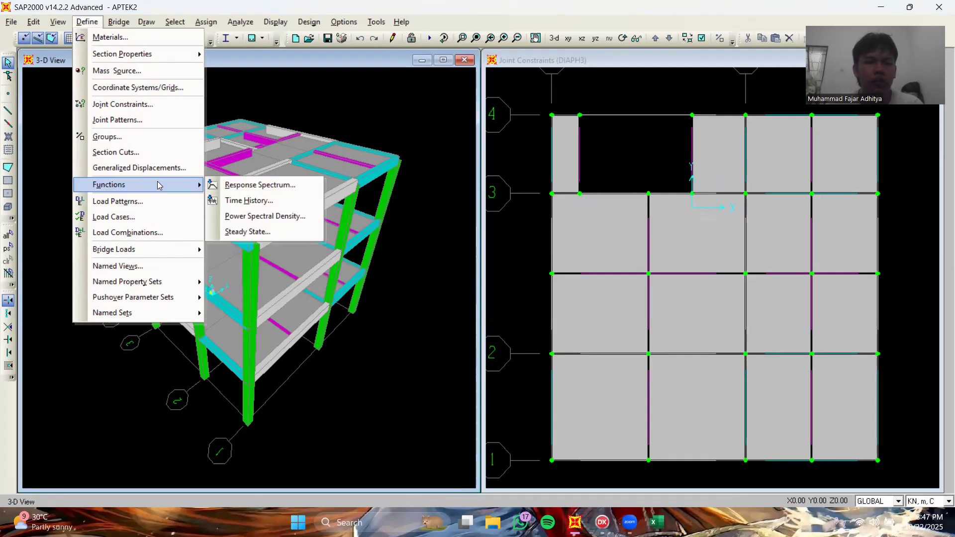
click(254, 185)
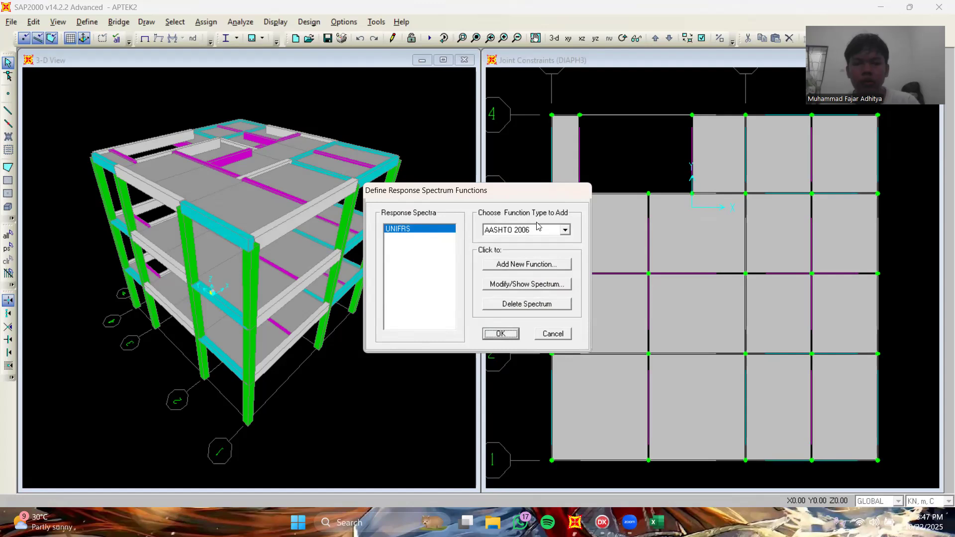
click(565, 230)
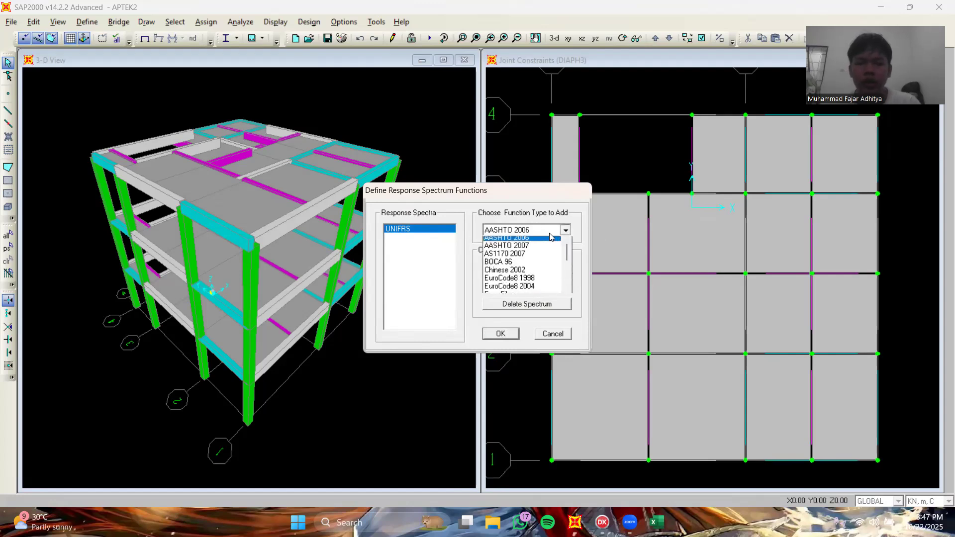
click(517, 298)
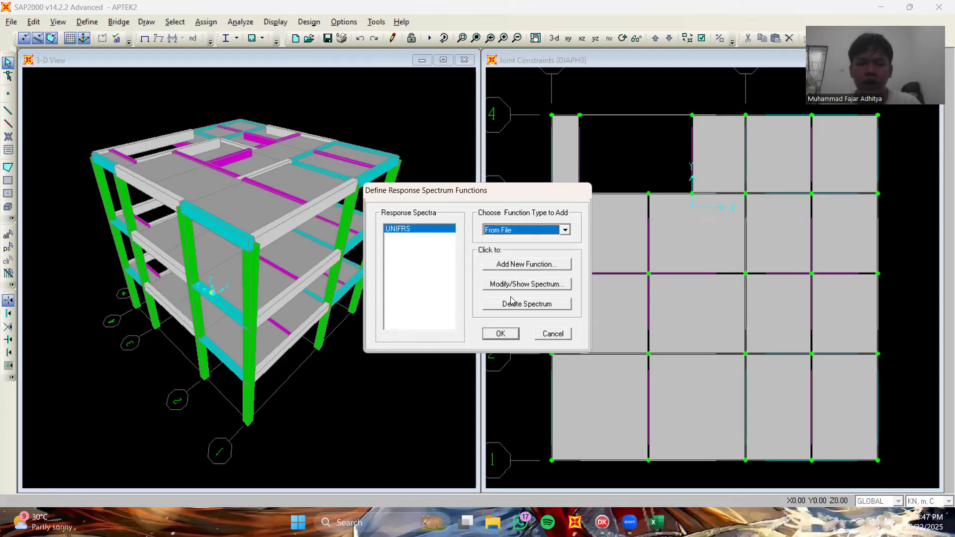
click(527, 264)
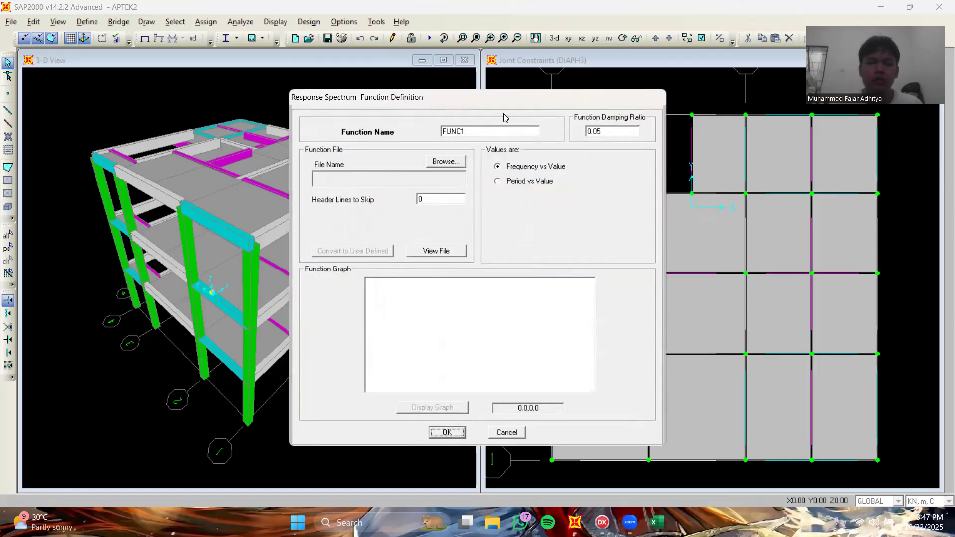
drag(530, 103, 531, 95)
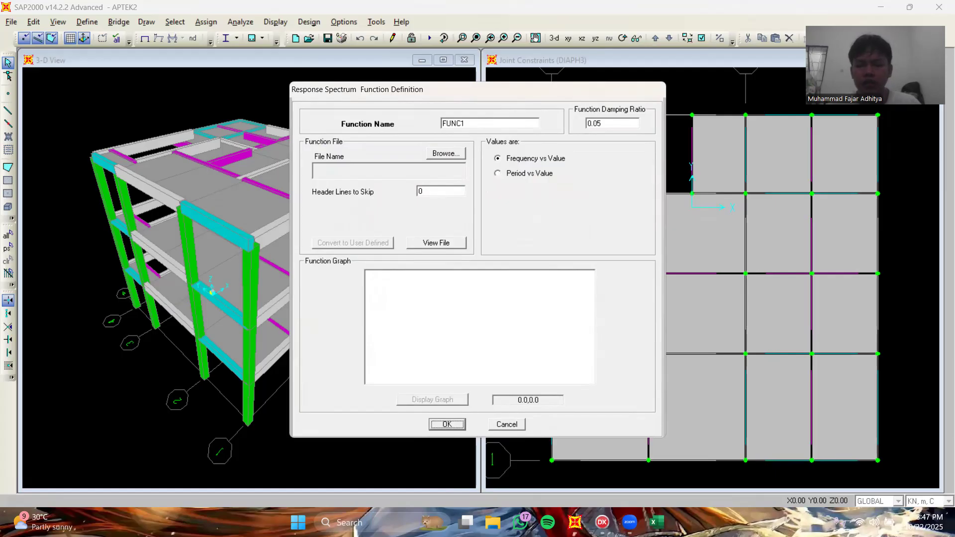
- Switch to Peta Gempa dan Respons Spektra 2019 and choose Bandung (P) as the location
click(612, 521)
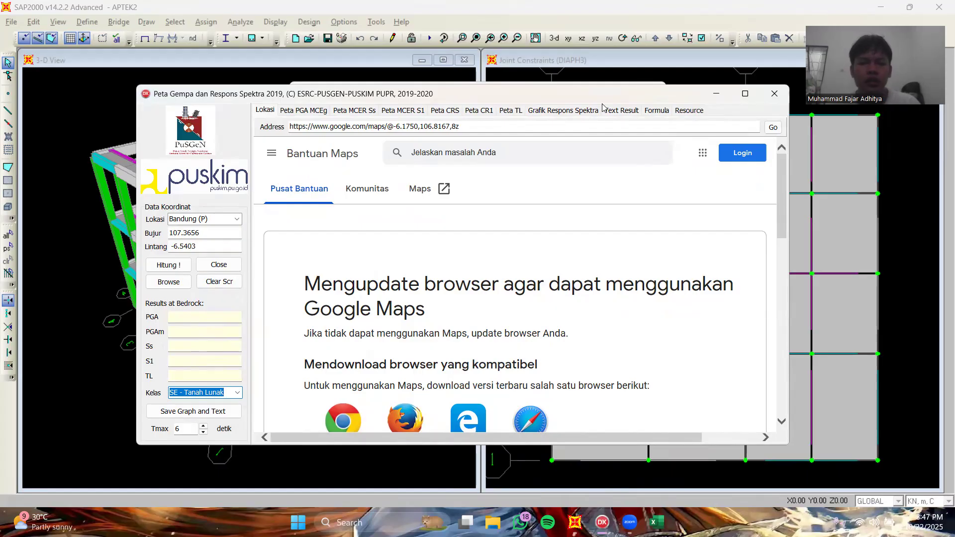
drag(603, 102, 607, 93)
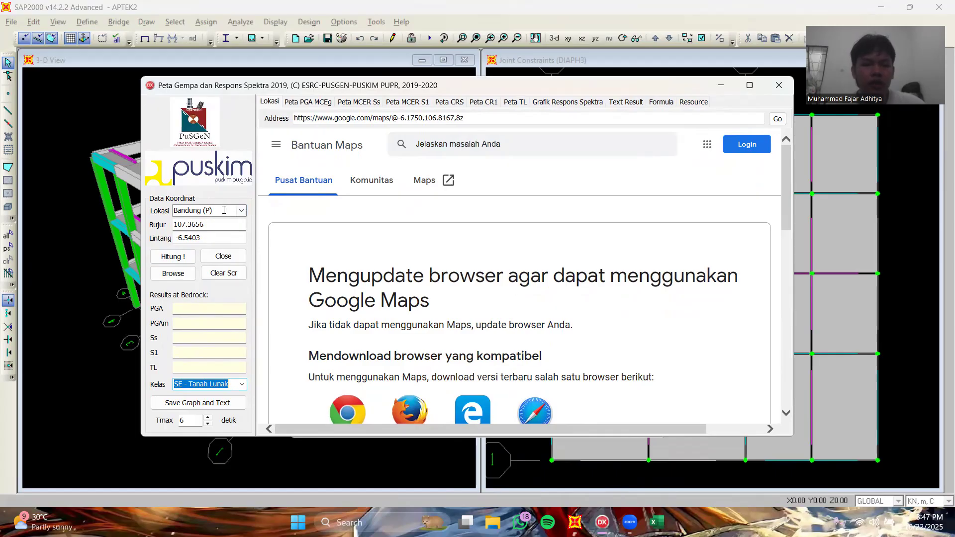
click(242, 210)
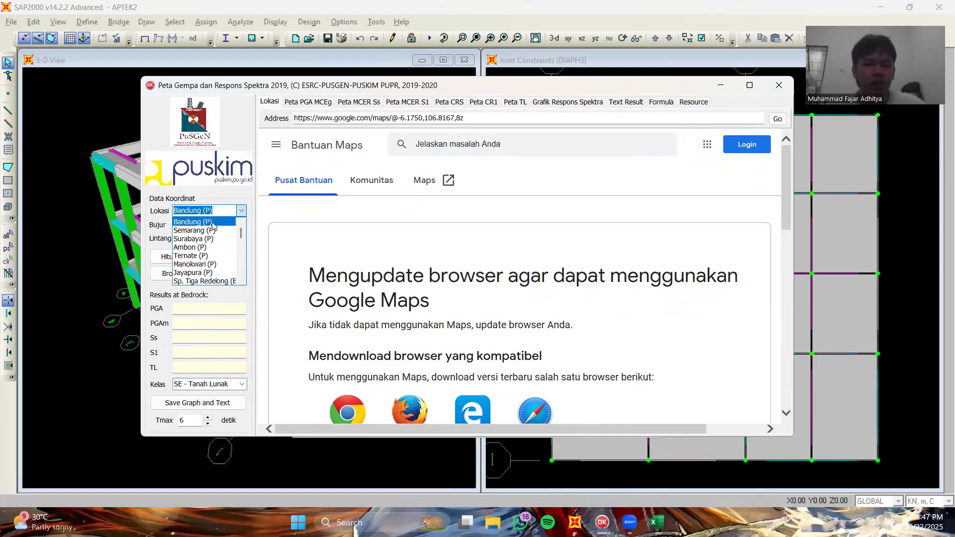
click(212, 221)
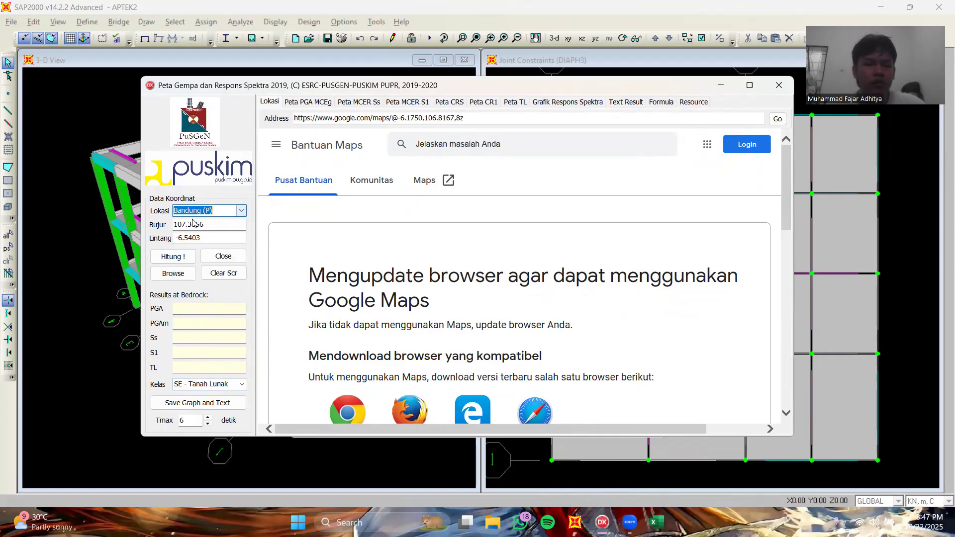
- Calculate the response spectrum for site class SE - Tanah Lunak and dismiss the script errors
click(242, 387)
click(242, 387)
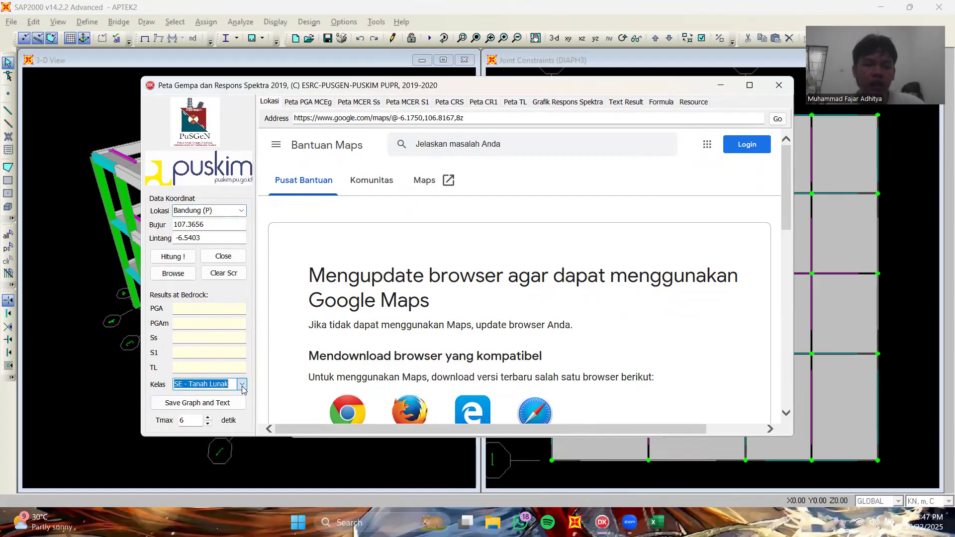
click(242, 386)
click(242, 386)
click(242, 386)
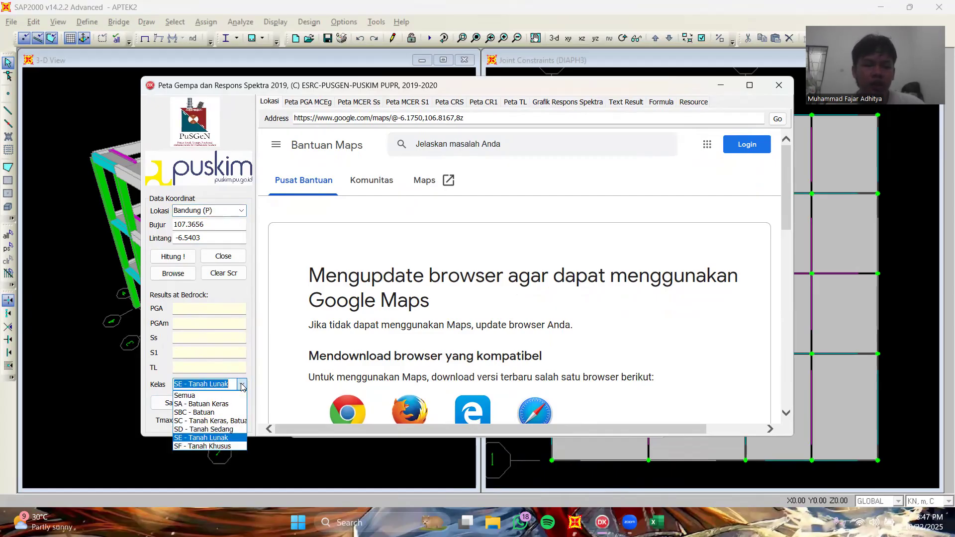
click(242, 387)
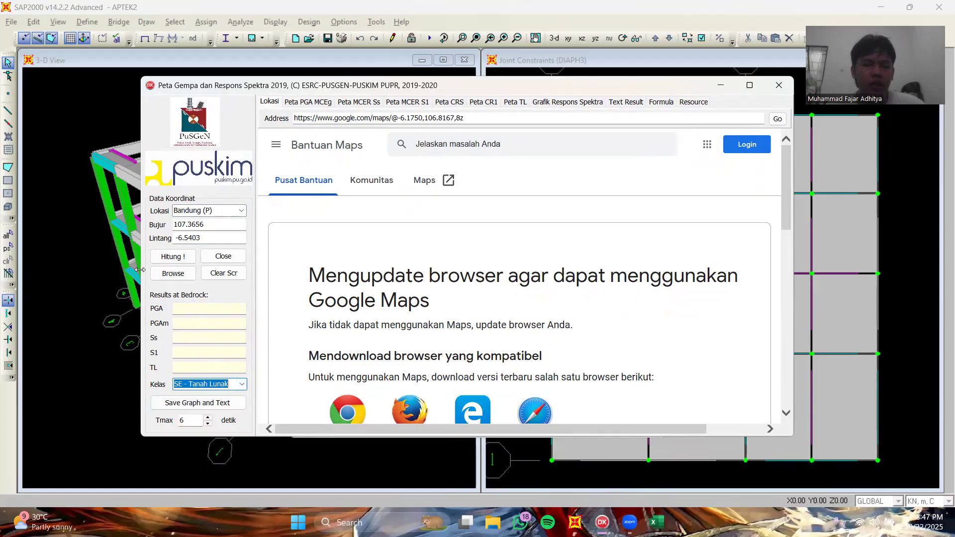
click(181, 256)
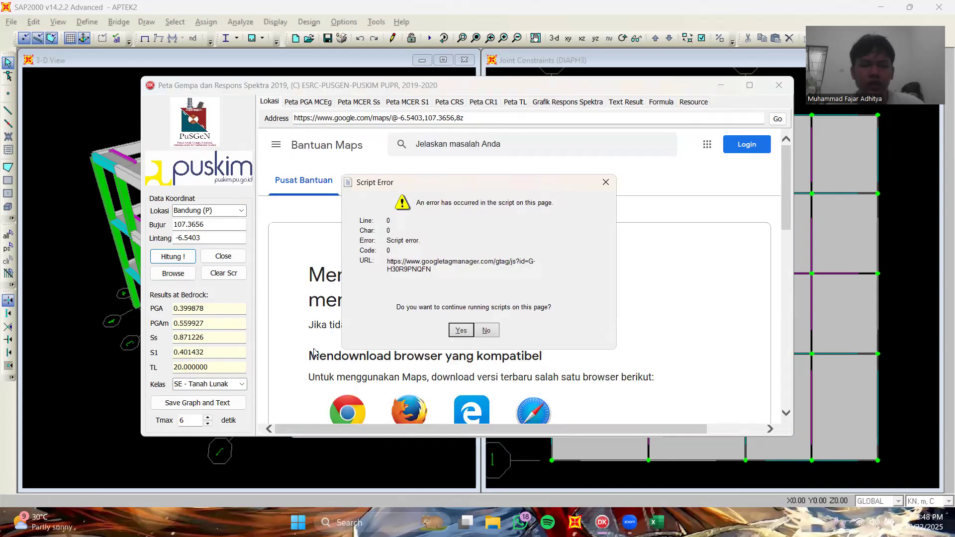
click(461, 331)
double_click(460, 325)
click(442, 336)
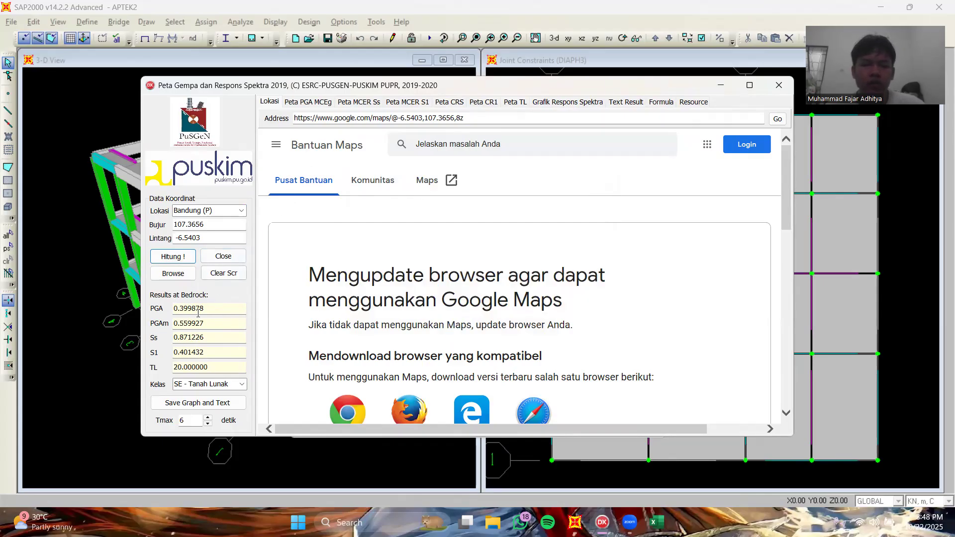
- Copy the full time and spectral value table, from 0.000 to 6.000 seconds, out of the text result
click(623, 102)
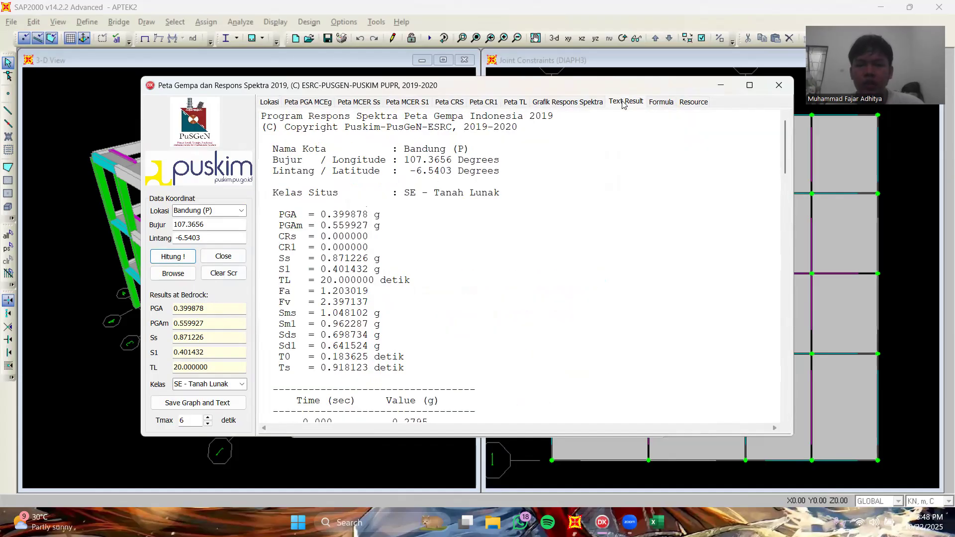
scroll(380, 260, down, 8)
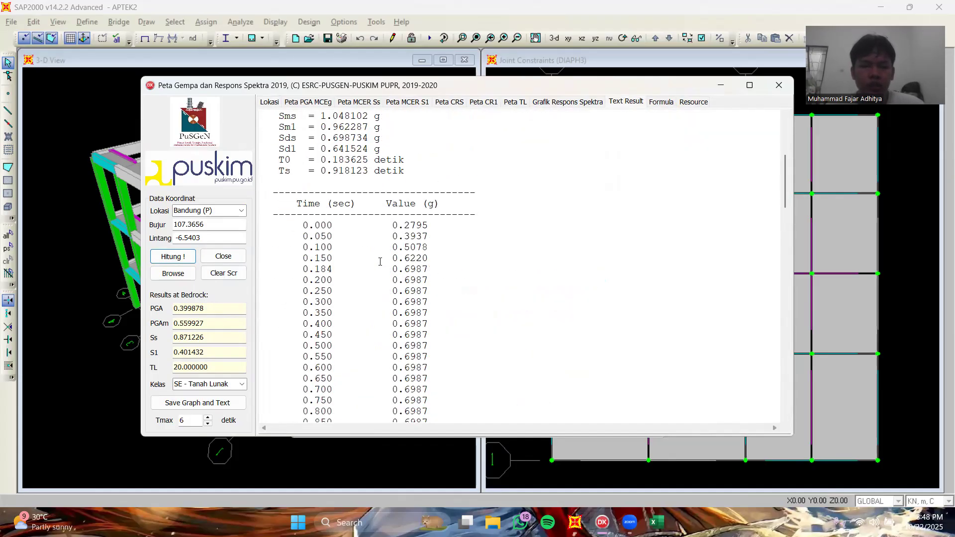
scroll(307, 172, down, 1)
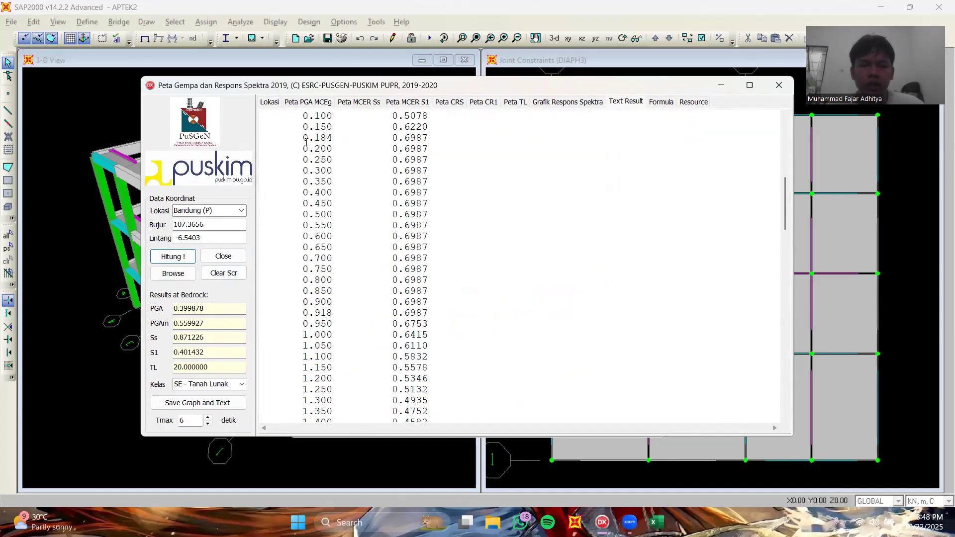
drag(295, 123, 445, 375)
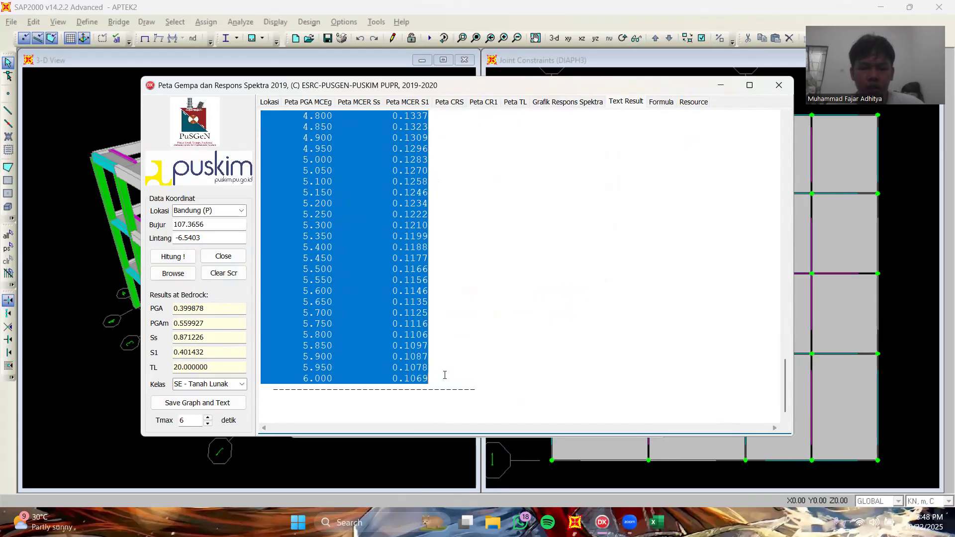
right_click(385, 318)
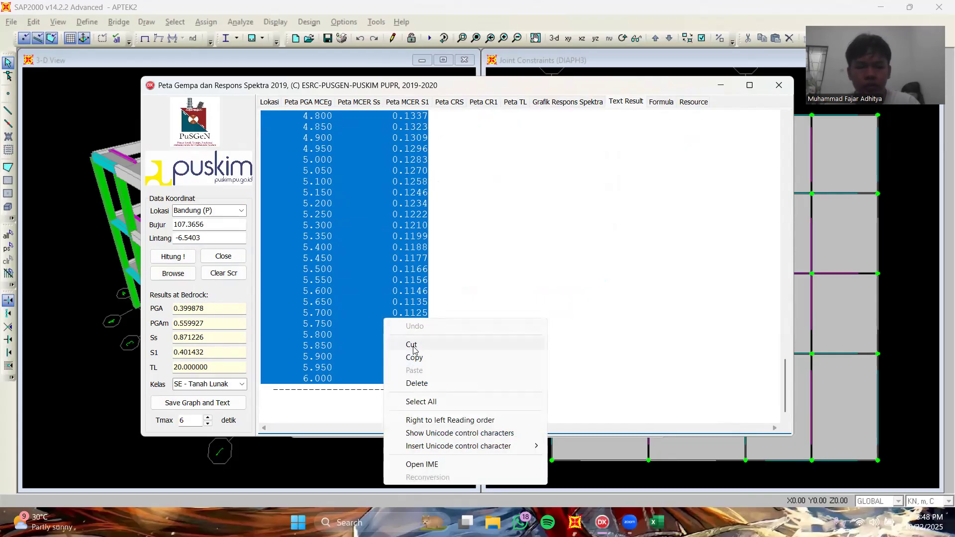
click(411, 357)
- Switch to Excel and create a blank workbook
mouse_move(657, 522)
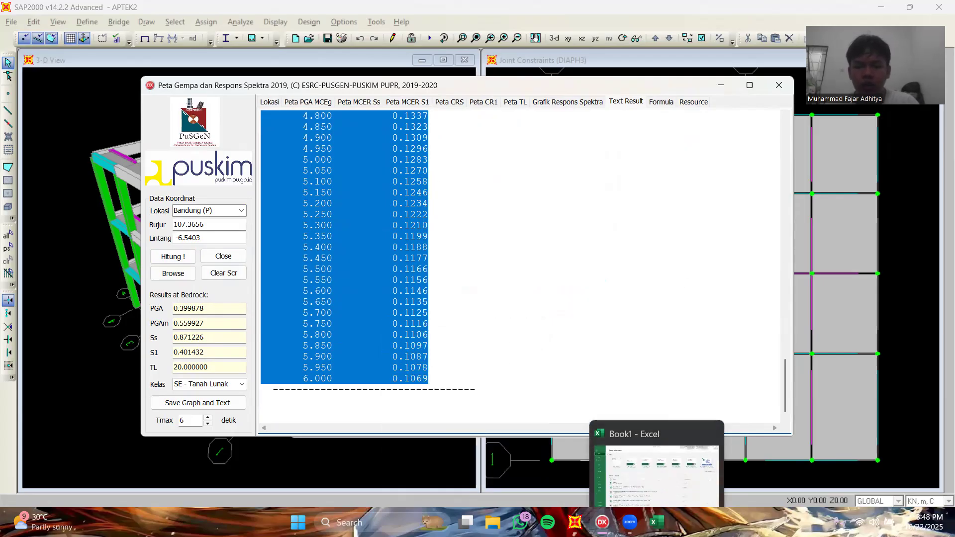
click(657, 463)
click(194, 141)
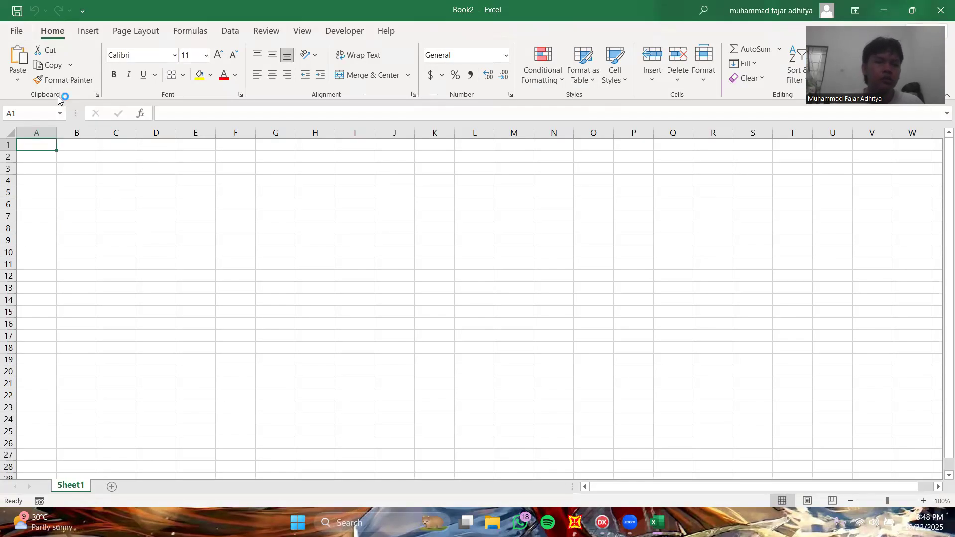
- Paste the spectrum table at cell A1 with the Text Import Wizard, as delimited data in General column format
click(18, 74)
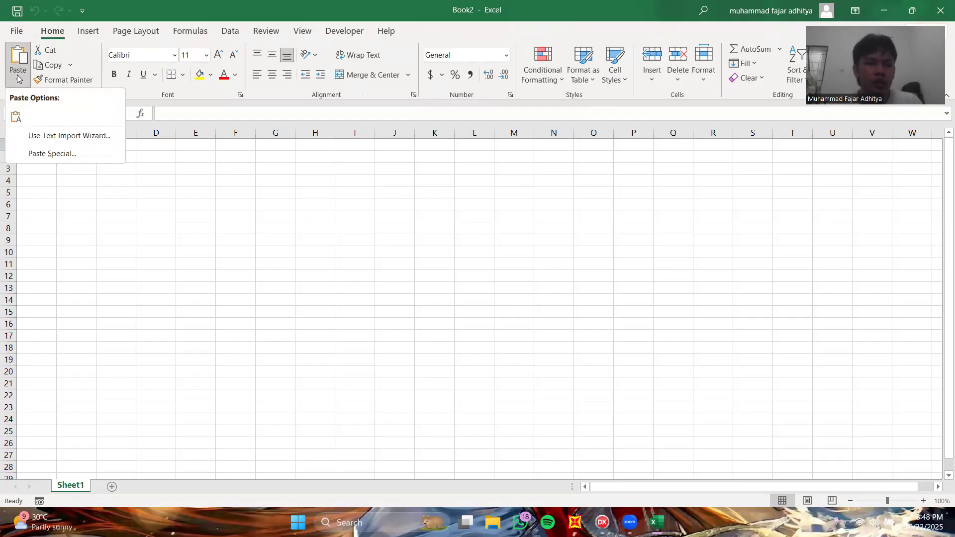
click(54, 135)
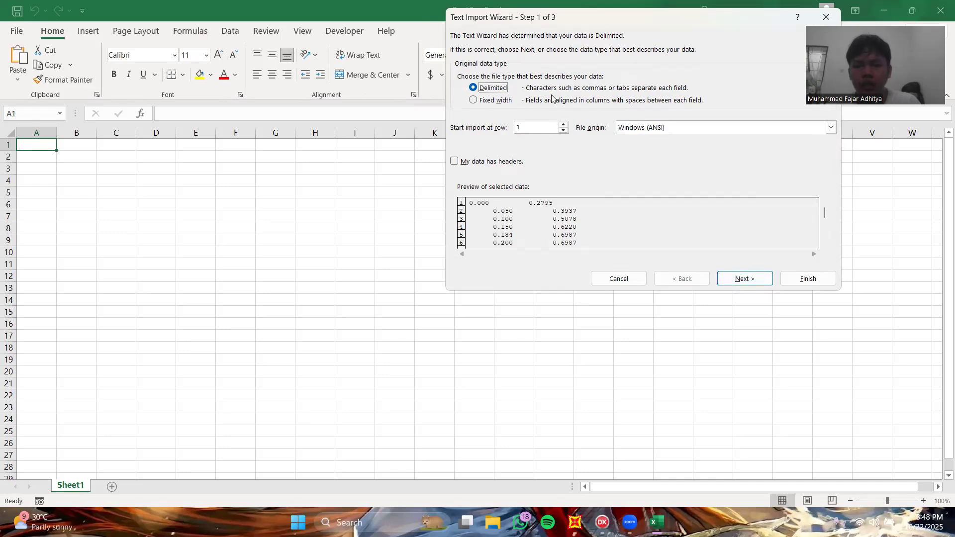
click(746, 280)
click(745, 280)
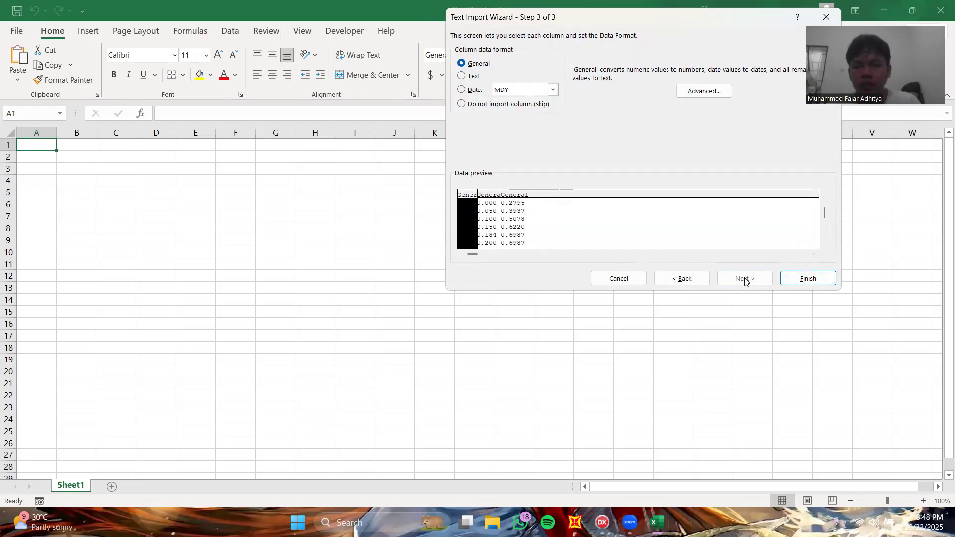
click(809, 278)
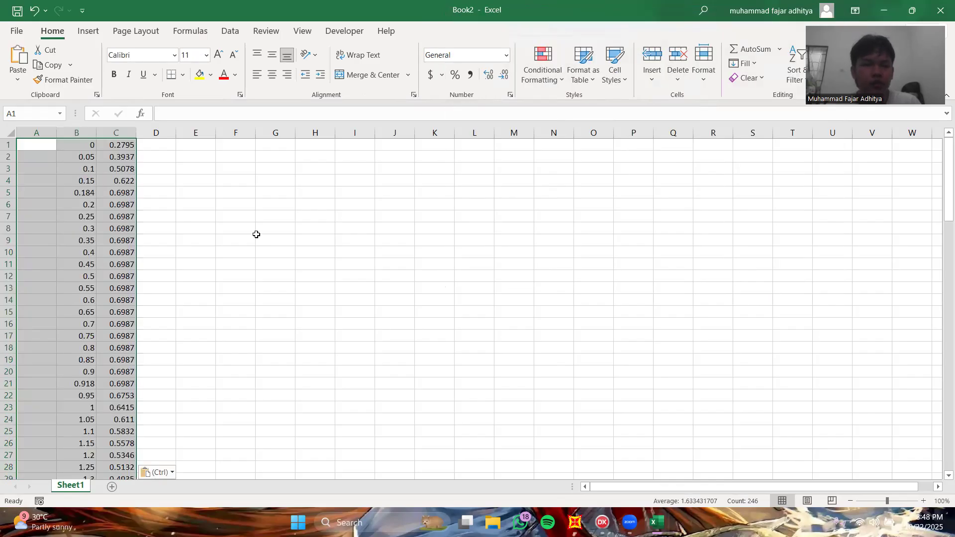
click(199, 226)
scroll(138, 198, down, 20)
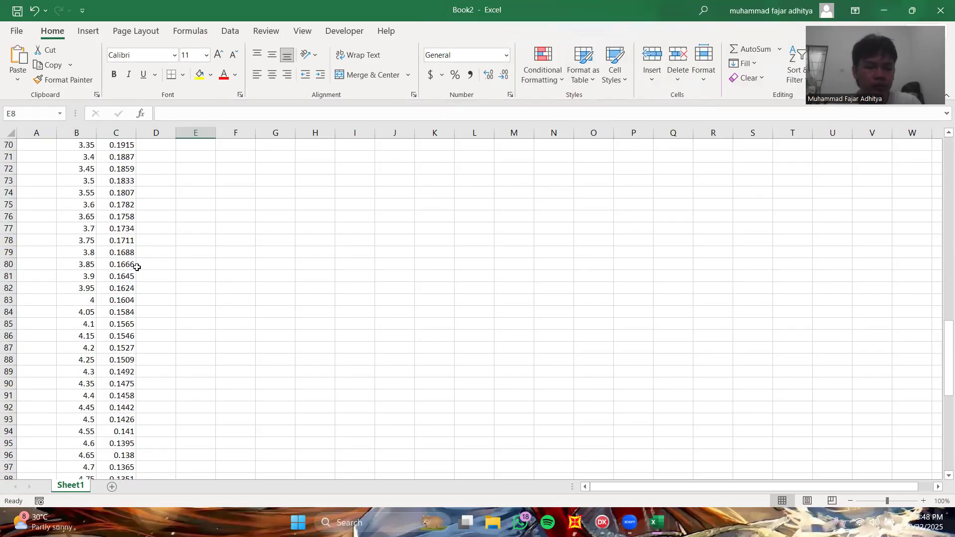
- Check the pasted spectrum table through its last row and start saving the workbook to the Aptek ZEYY folder on drive D
scroll(175, 313, up, 20)
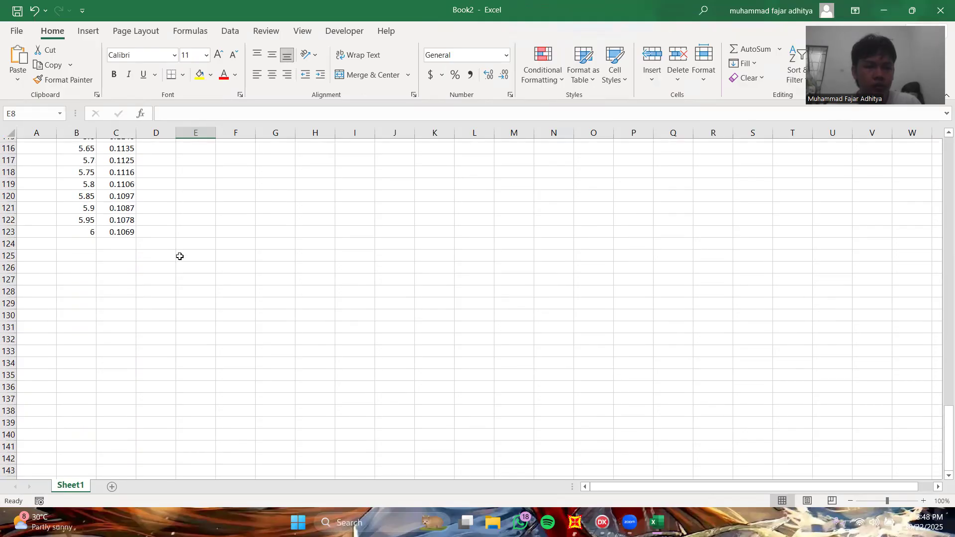
scroll(179, 257, up, 17)
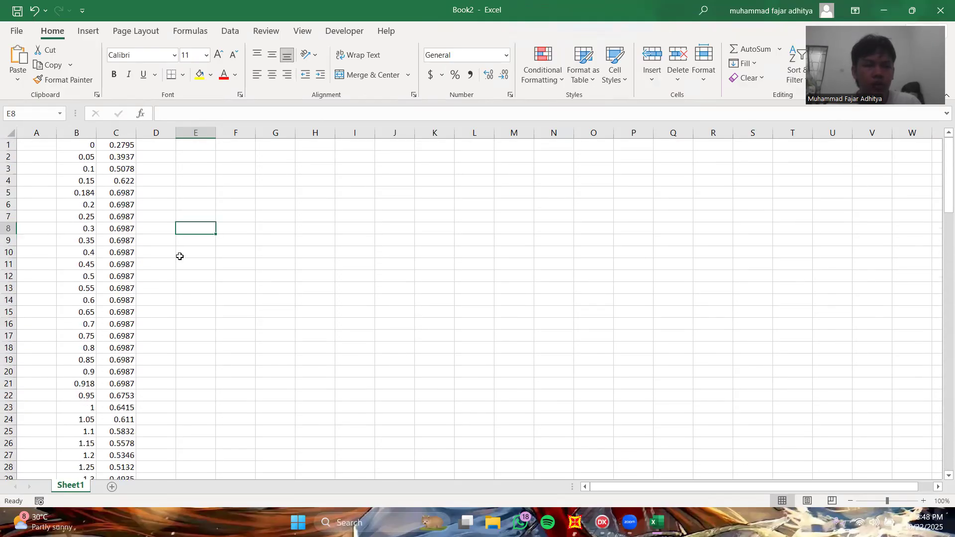
click(17, 31)
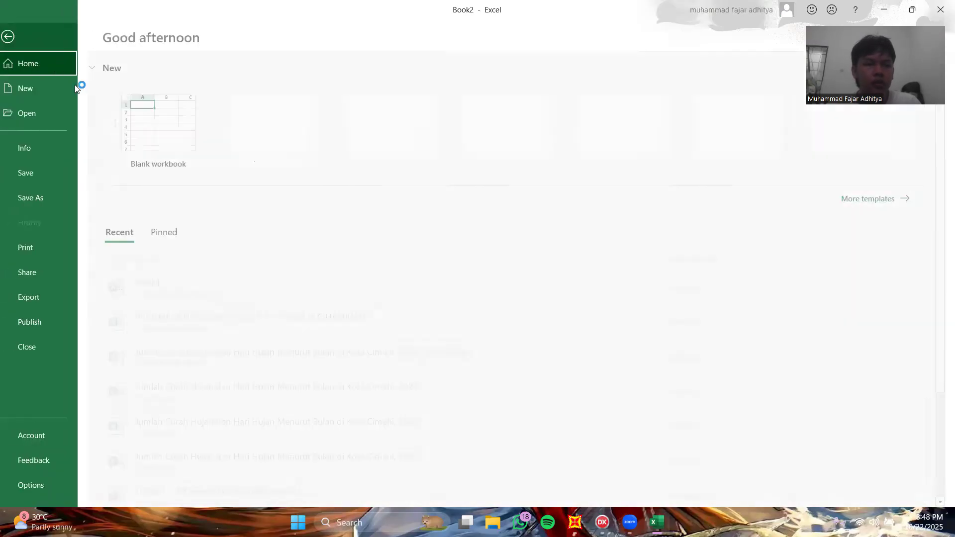
click(52, 198)
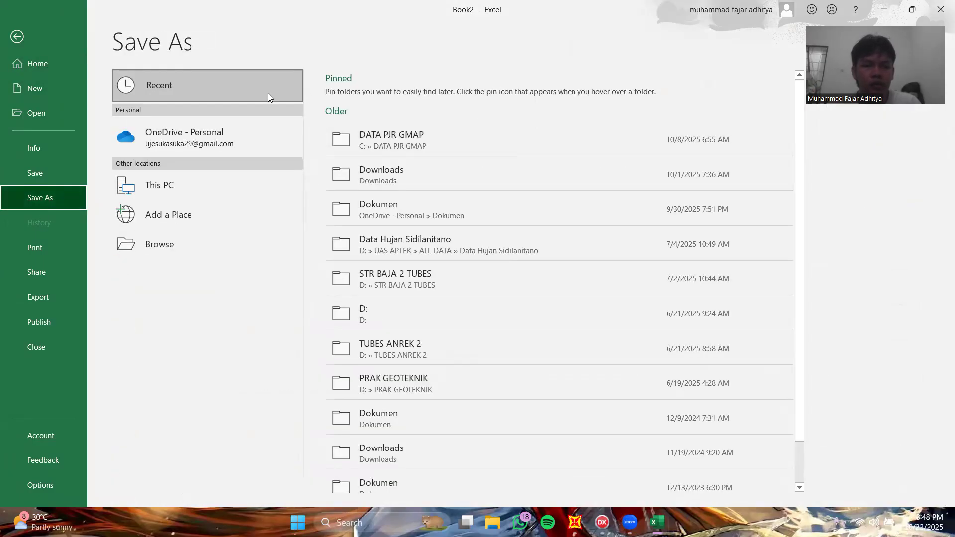
click(222, 181)
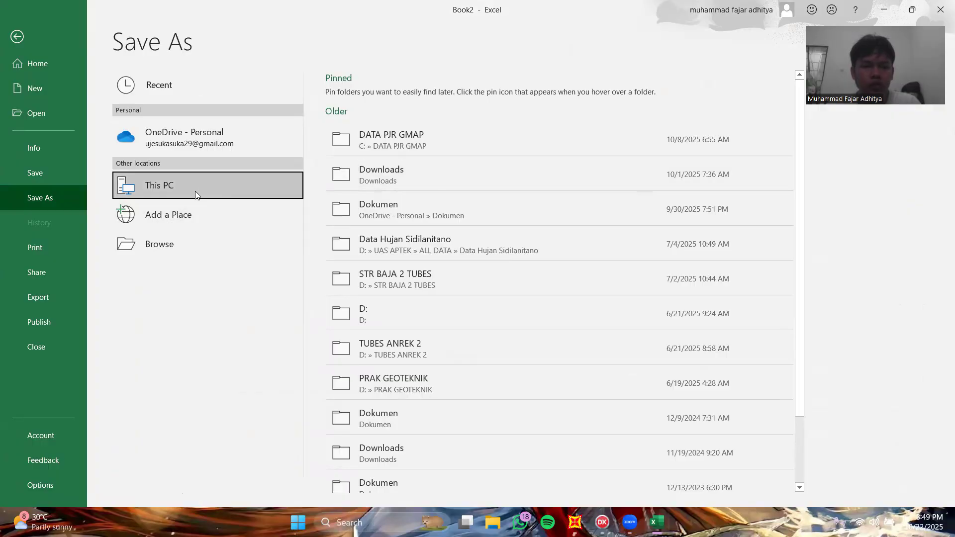
click(371, 321)
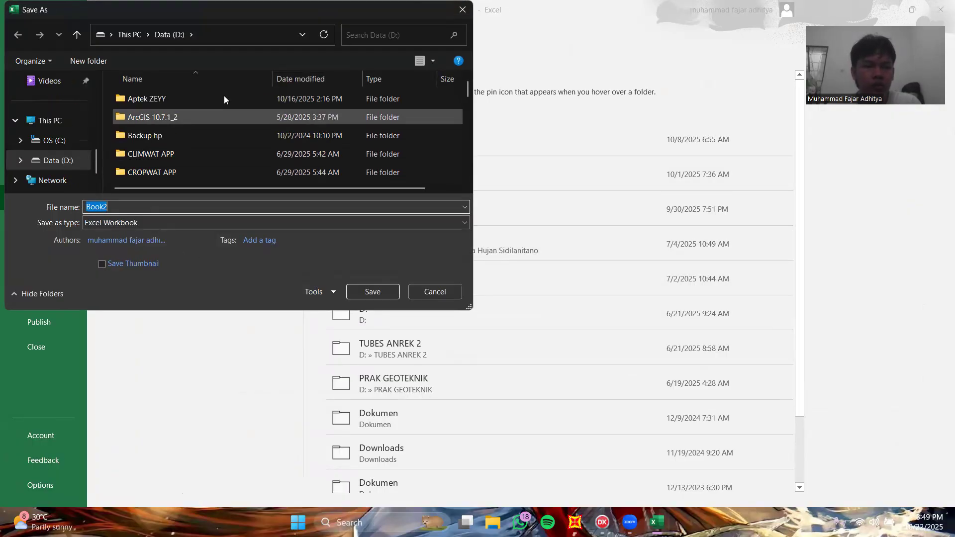
double_click(167, 99)
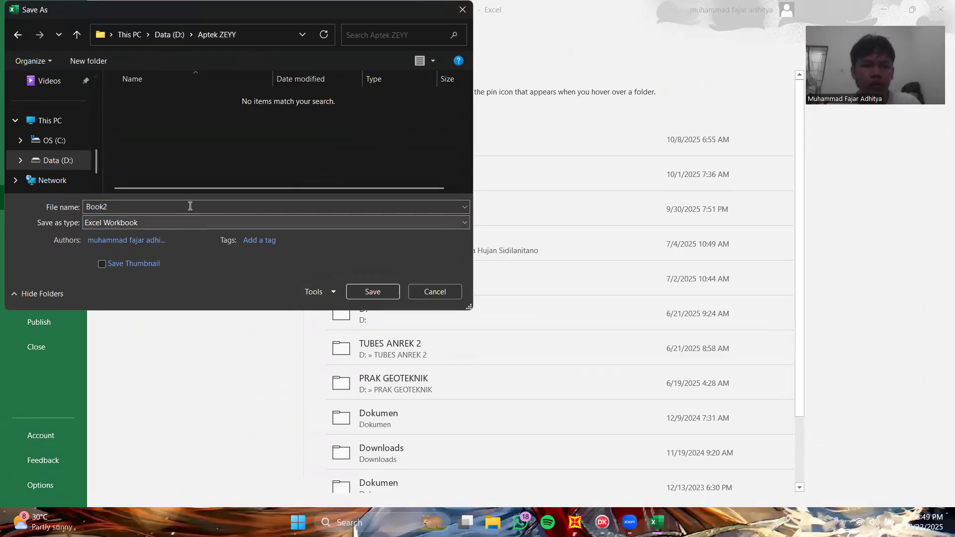
- Name the workbook "data aptek 2" and save it in Excel Workbook format
double_click(279, 207)
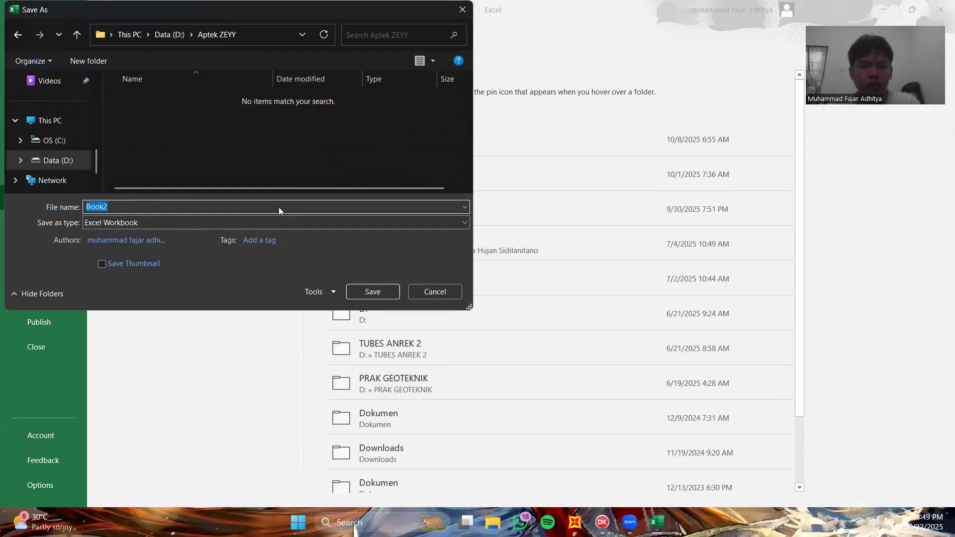
key(BackSpace)
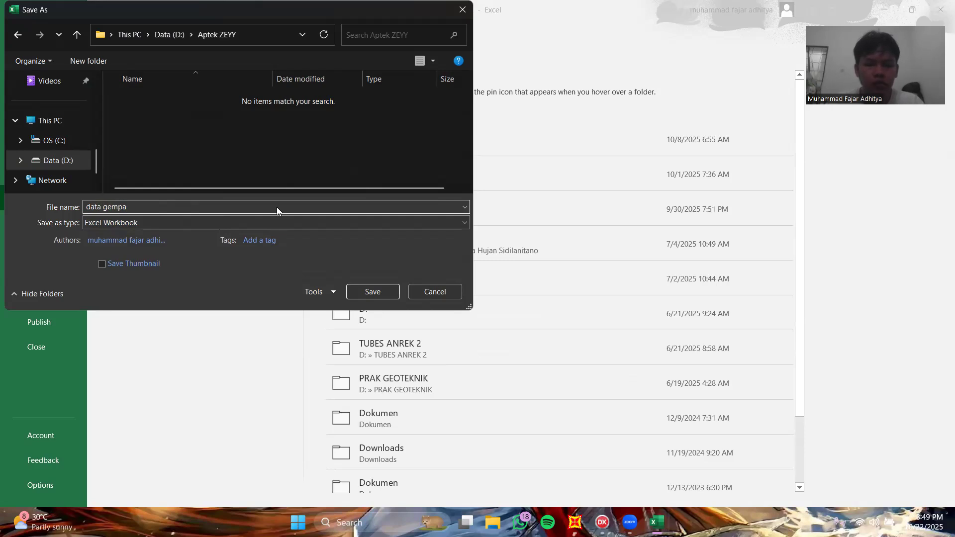
text(data g)
key(BackSpace)
text(aptek 2)
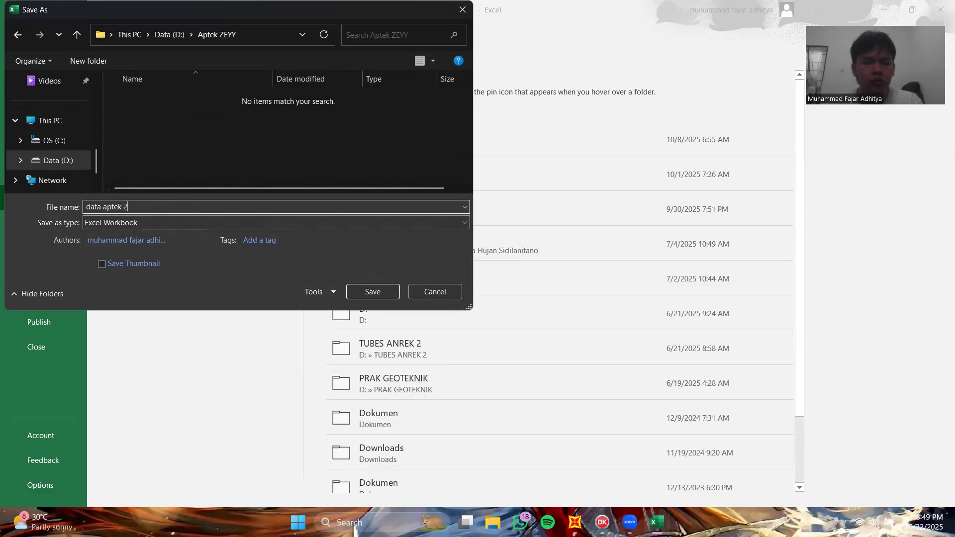
click(372, 293)
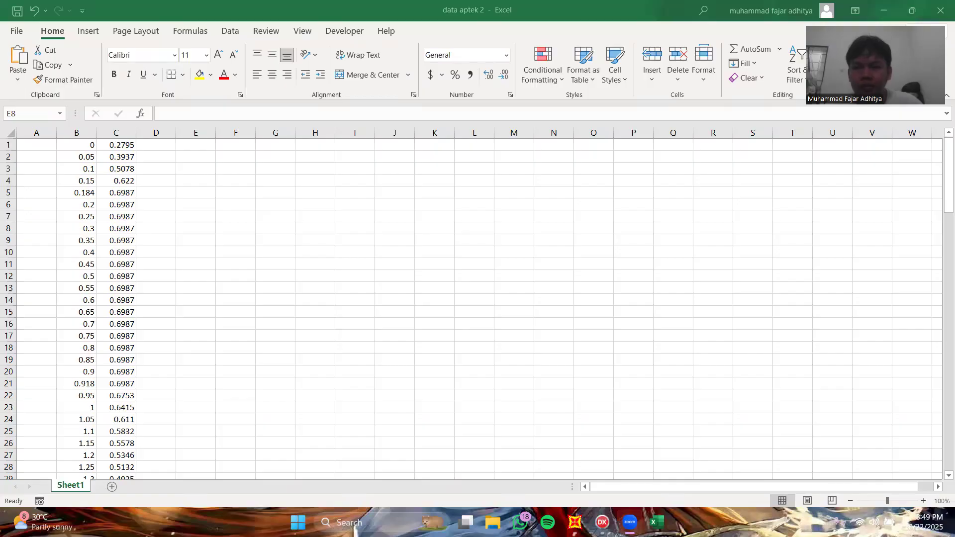
- Save a copy of the spectrum data as "data aptek 2" in Text (MS-DOS) format in the Aptek ZEYY folder
click(17, 31)
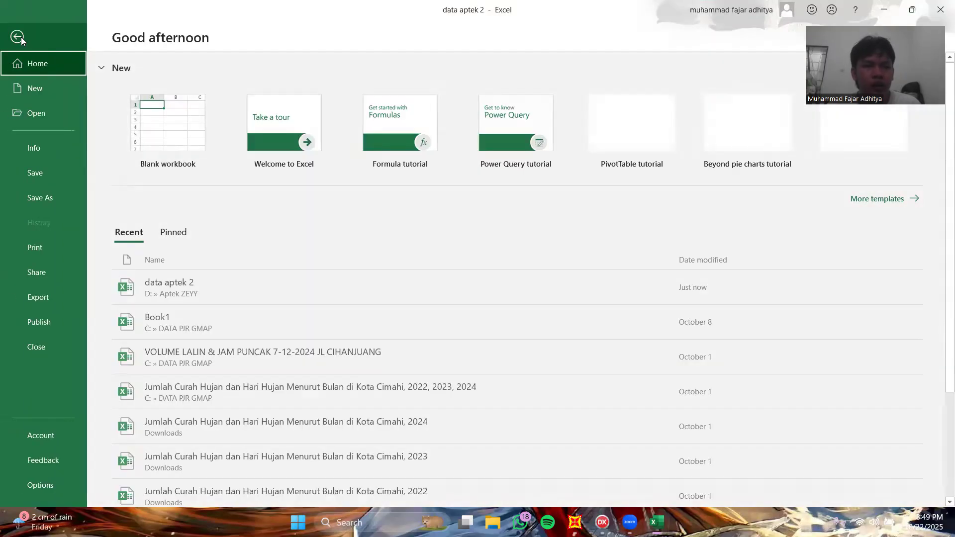
click(52, 202)
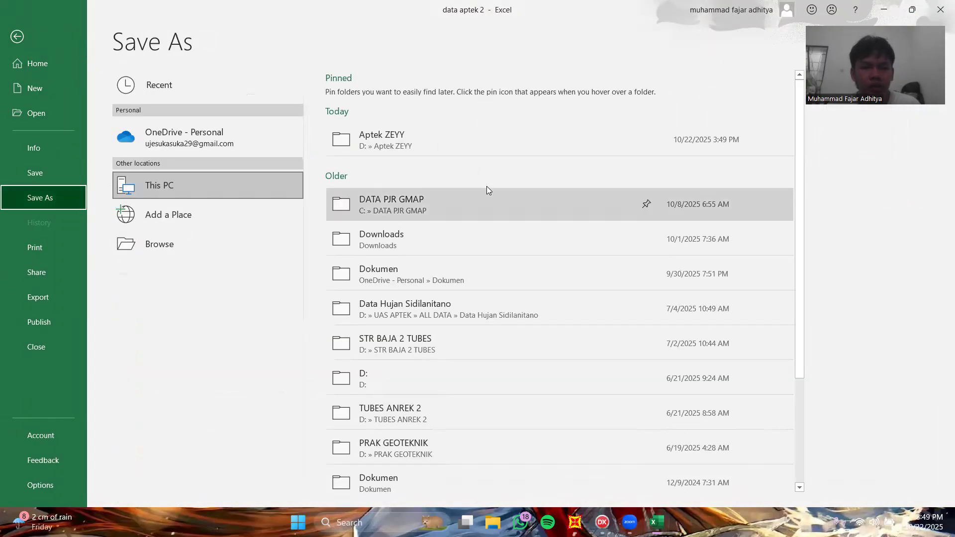
click(445, 150)
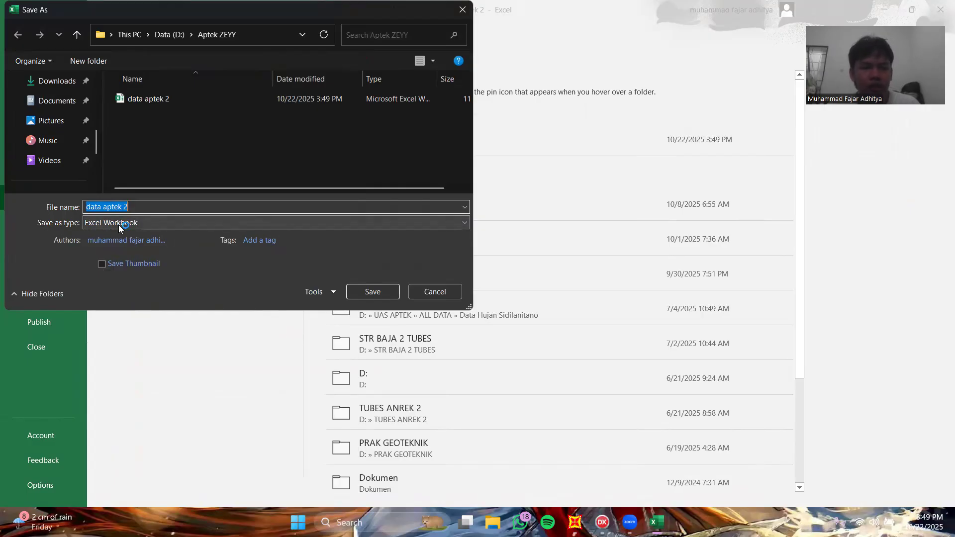
click(150, 223)
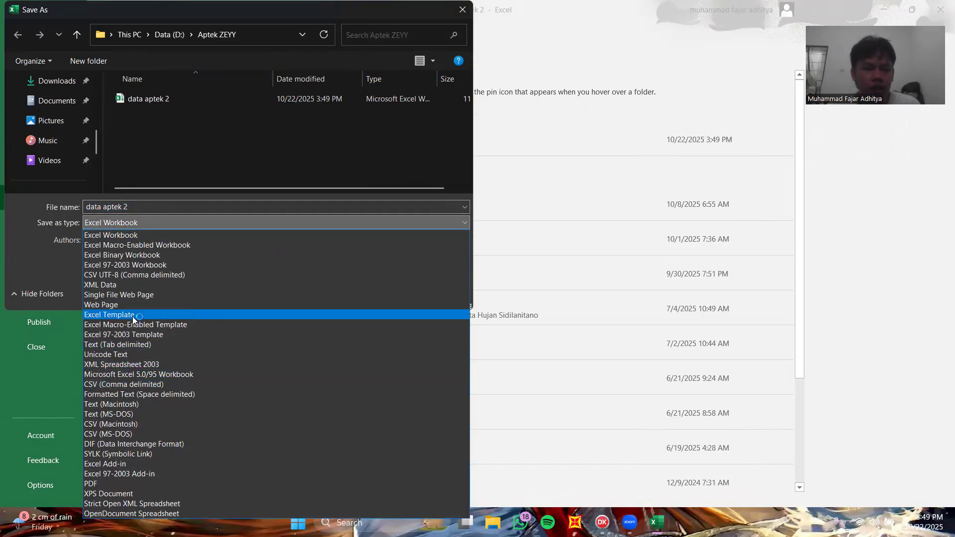
click(129, 416)
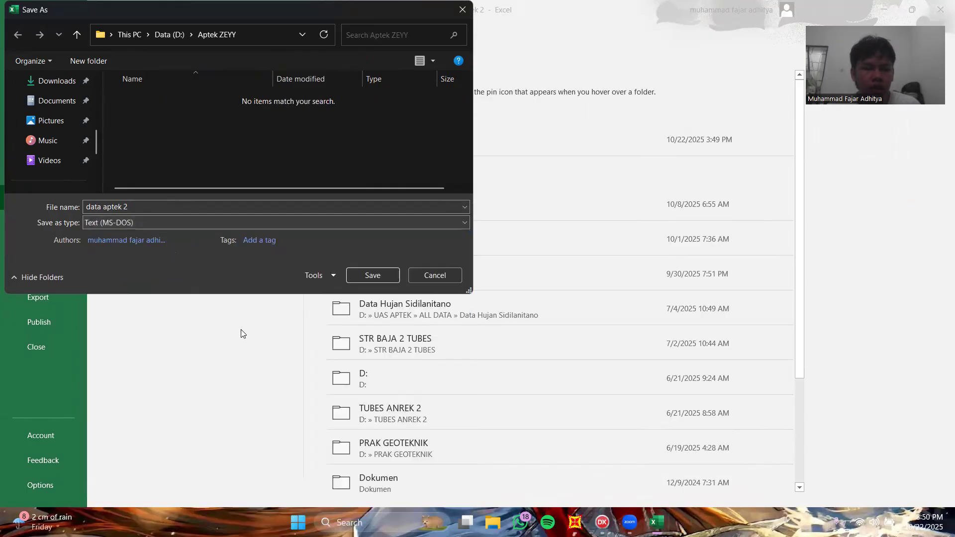
click(382, 277)
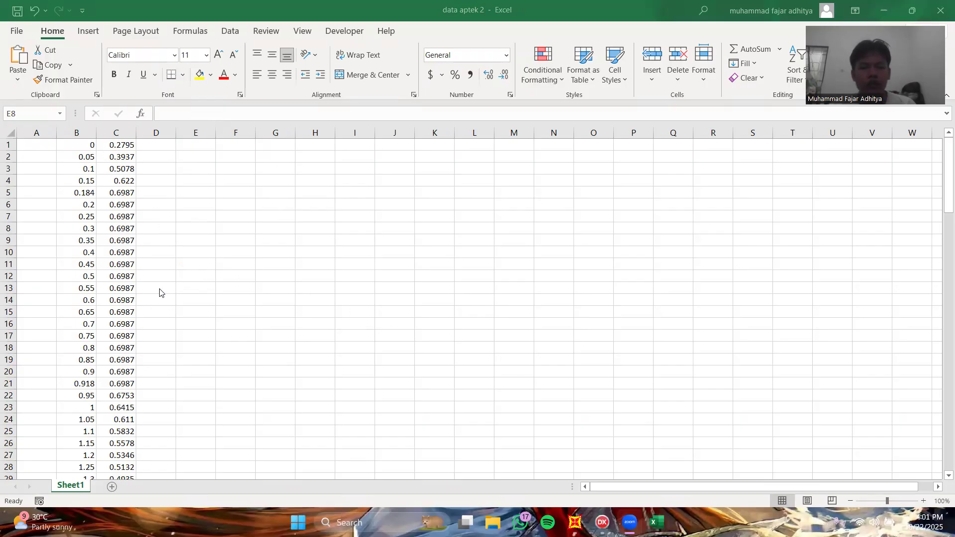
- Switch to SAP2000 and name the new response spectrum function BDG-SE
mouse_move(576, 522)
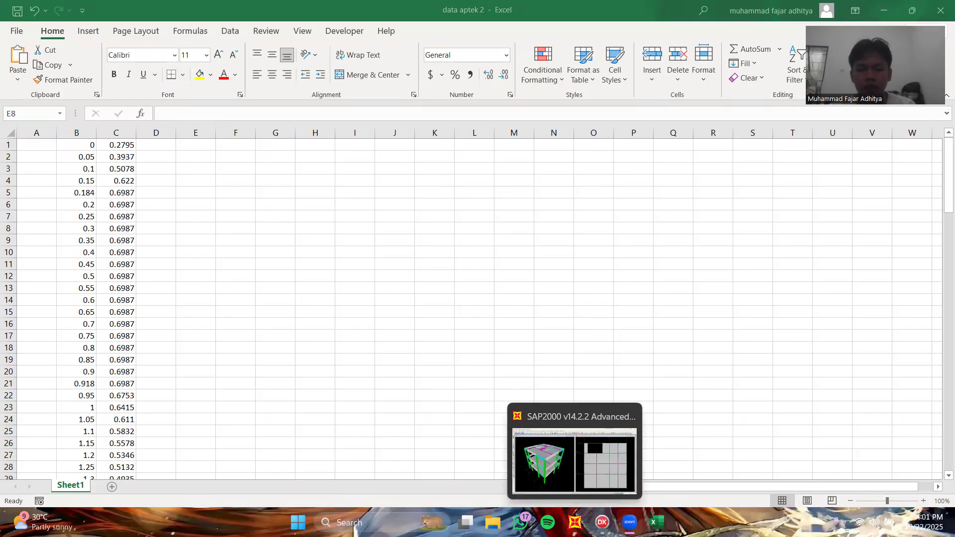
click(596, 485)
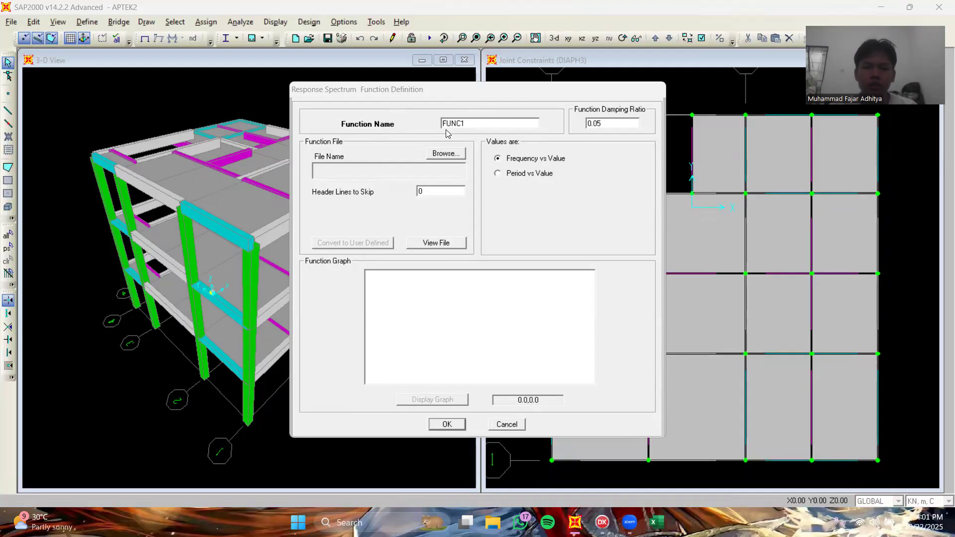
double_click(470, 123)
key(BackSpace)
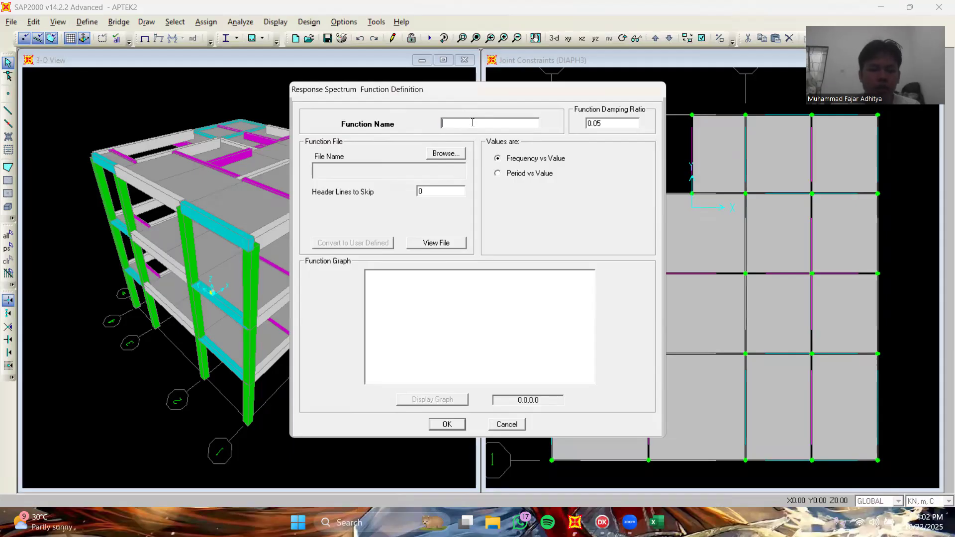
text(BDG)
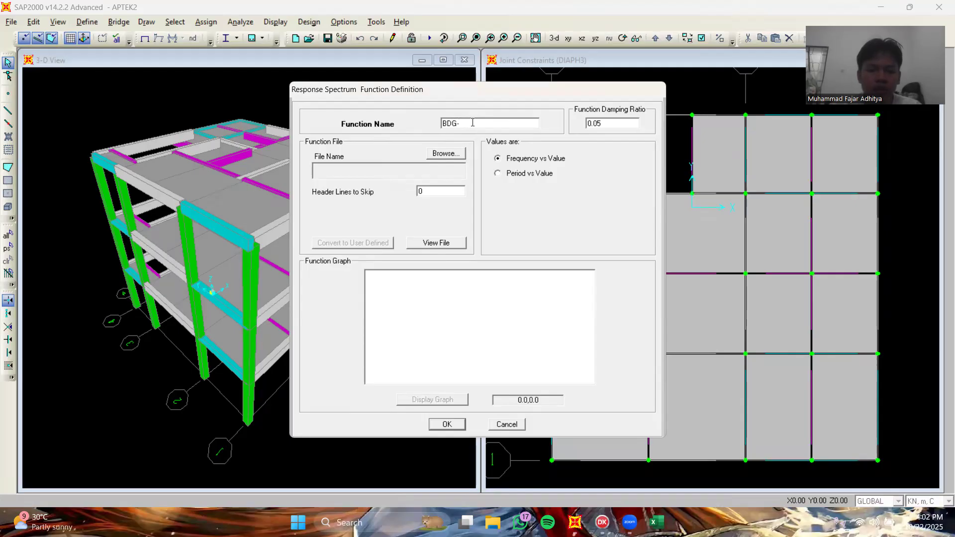
text(-SER)
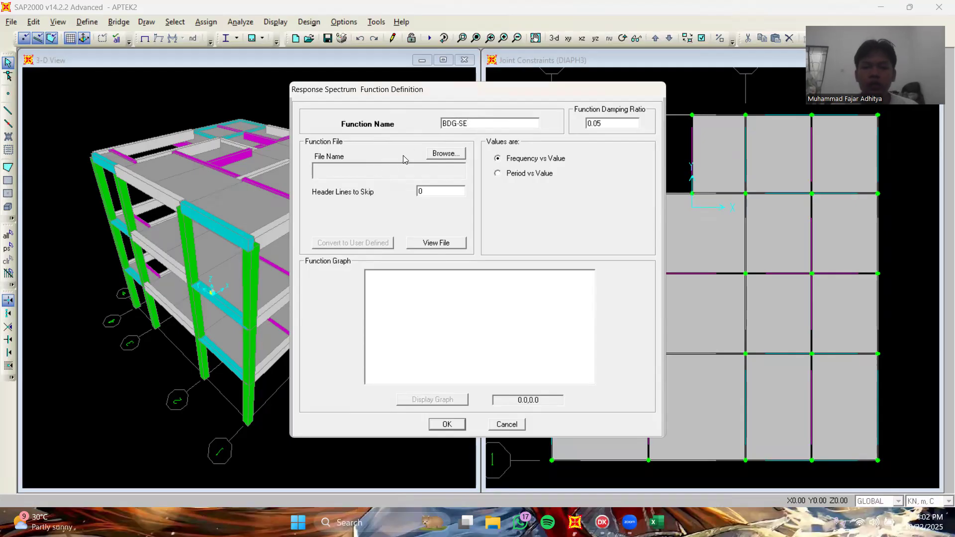
- Load the text file "data aptek 2" from the Aptek ZEYY folder on drive D as the function's data file
click(452, 155)
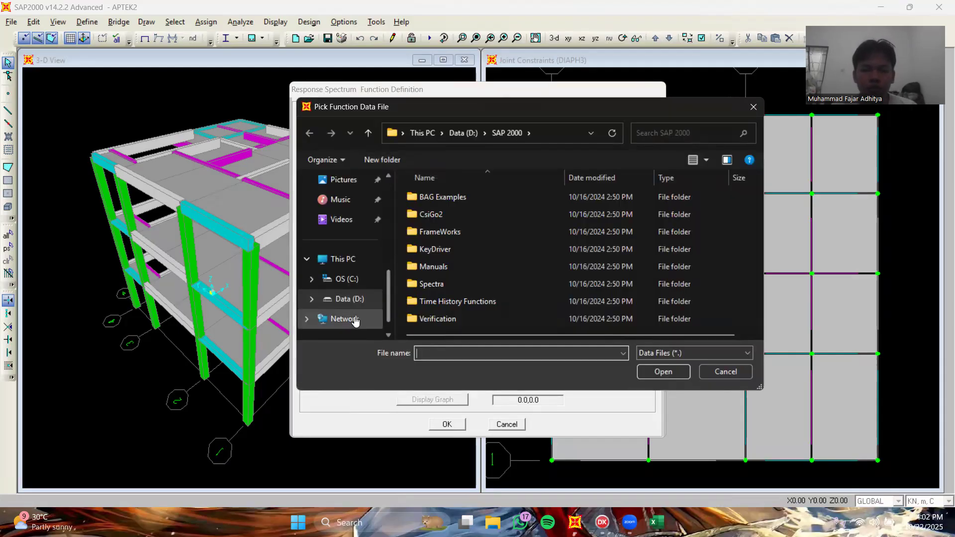
click(364, 299)
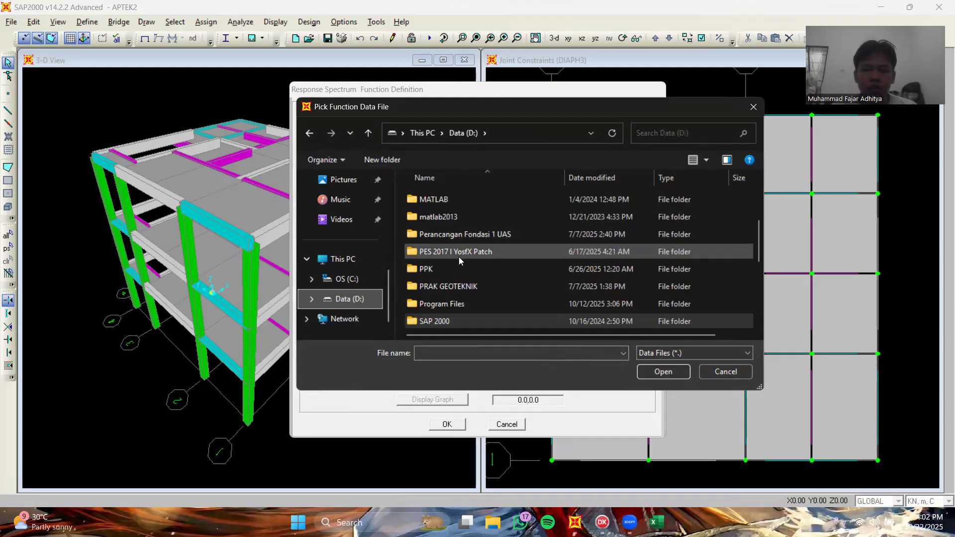
scroll(448, 255, down, 5)
scroll(448, 255, down, 1)
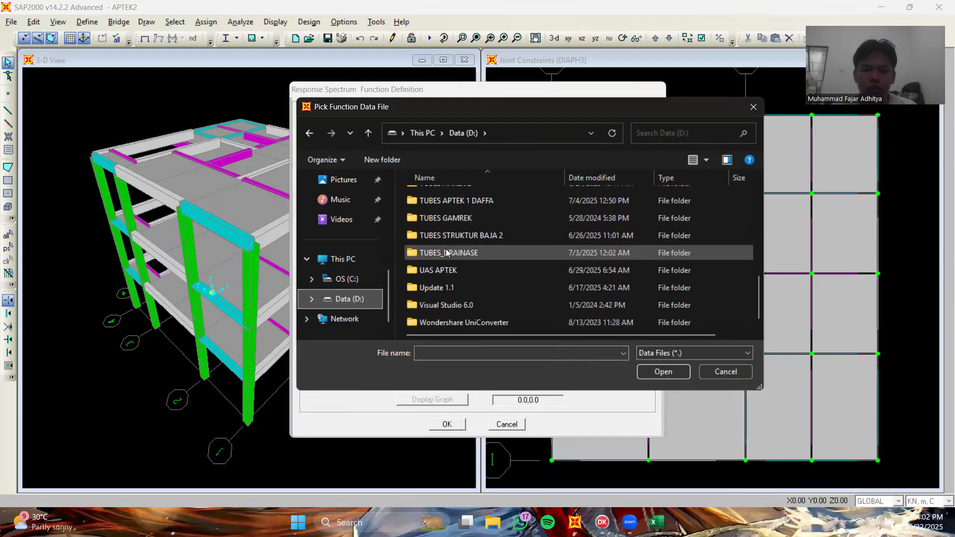
scroll(446, 253, up, 15)
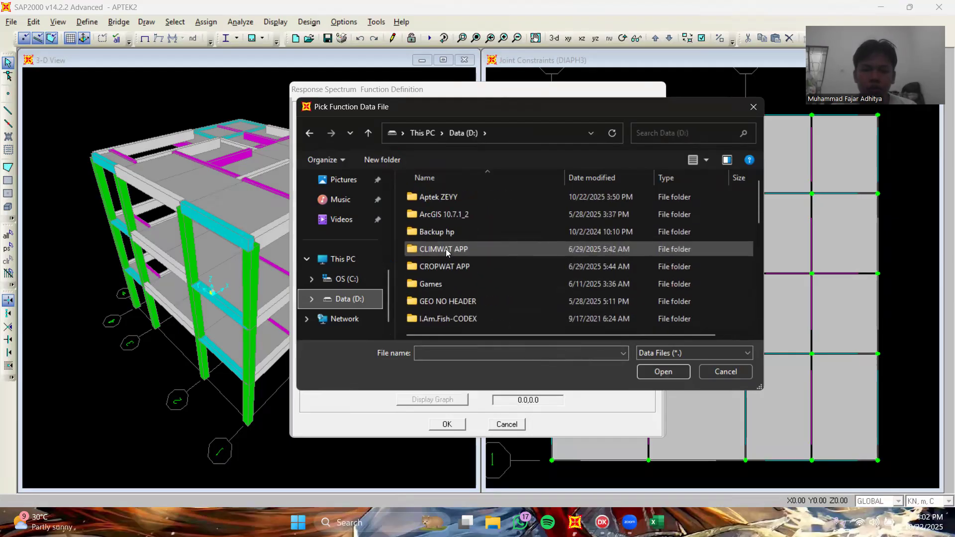
double_click(458, 200)
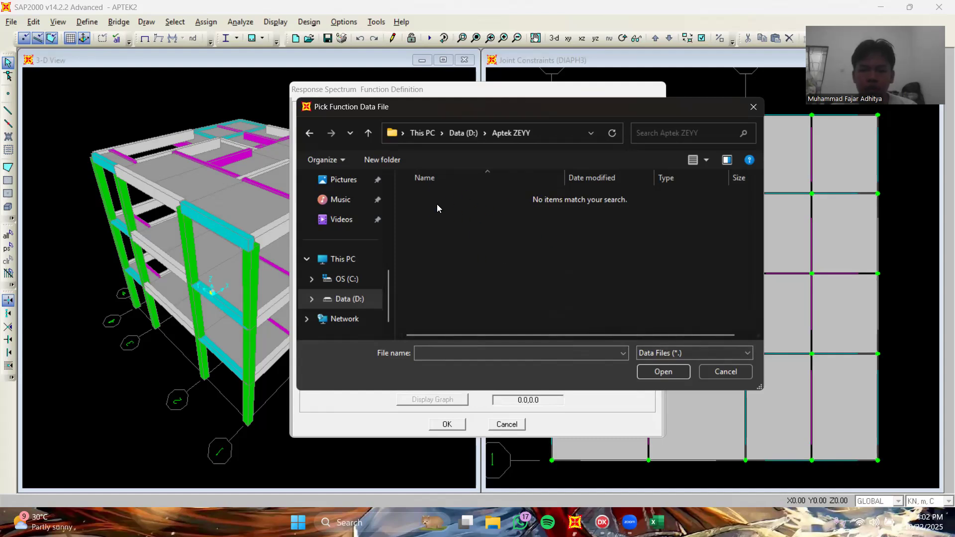
click(708, 353)
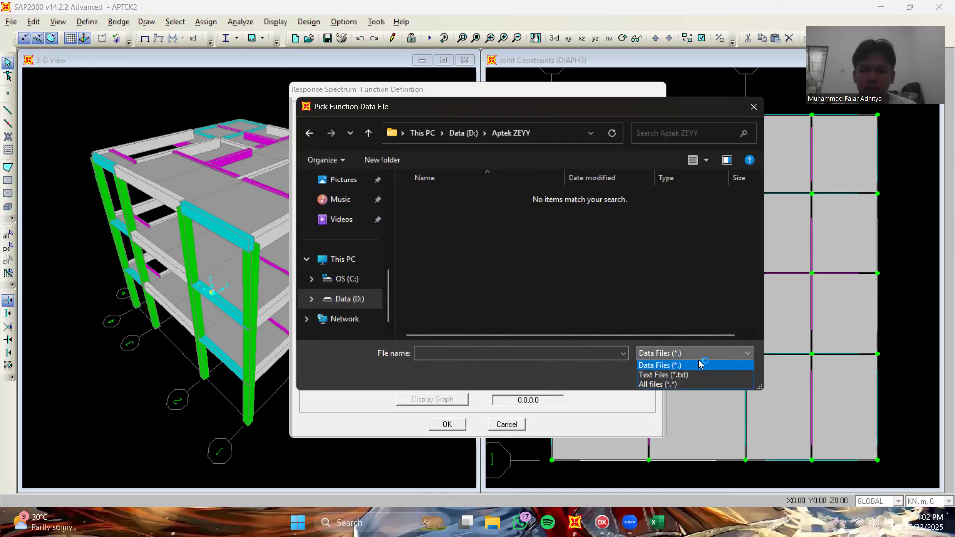
click(675, 376)
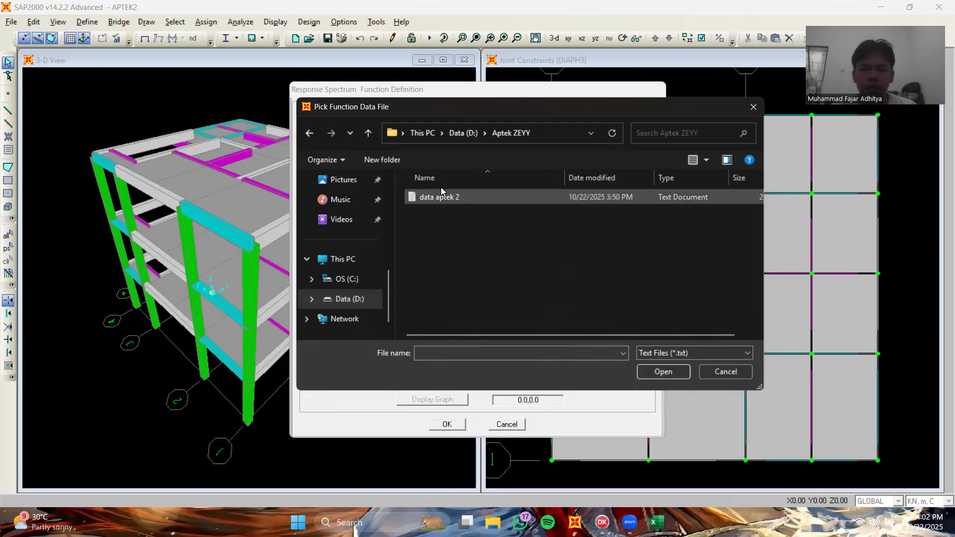
click(441, 197)
click(664, 372)
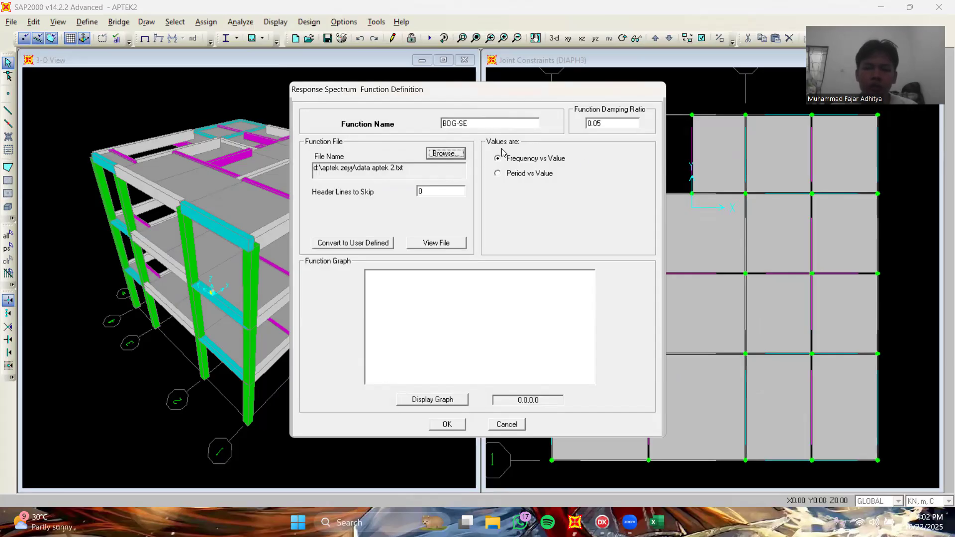
- Set the function values to Period vs Value, display the graph, and accept the BDG-SE response spectrum definition
click(498, 174)
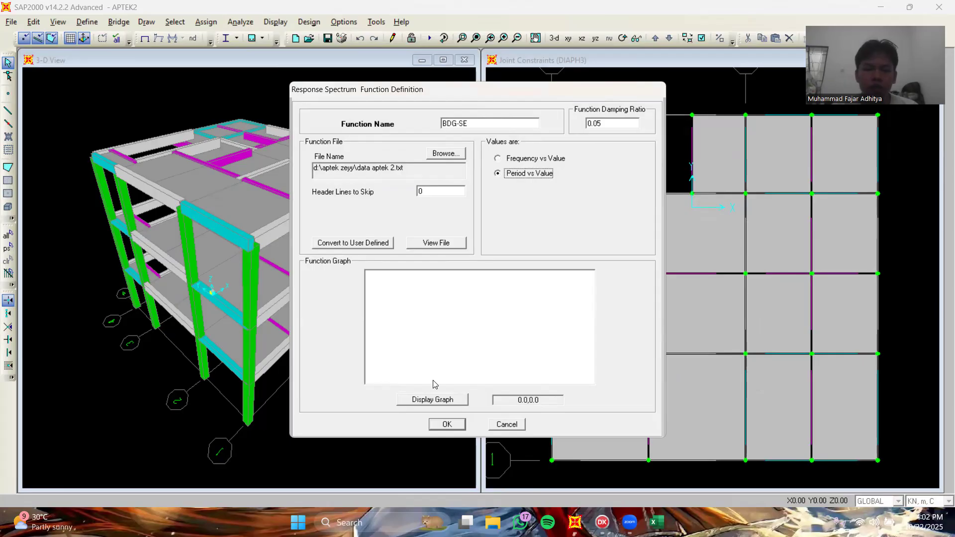
click(431, 401)
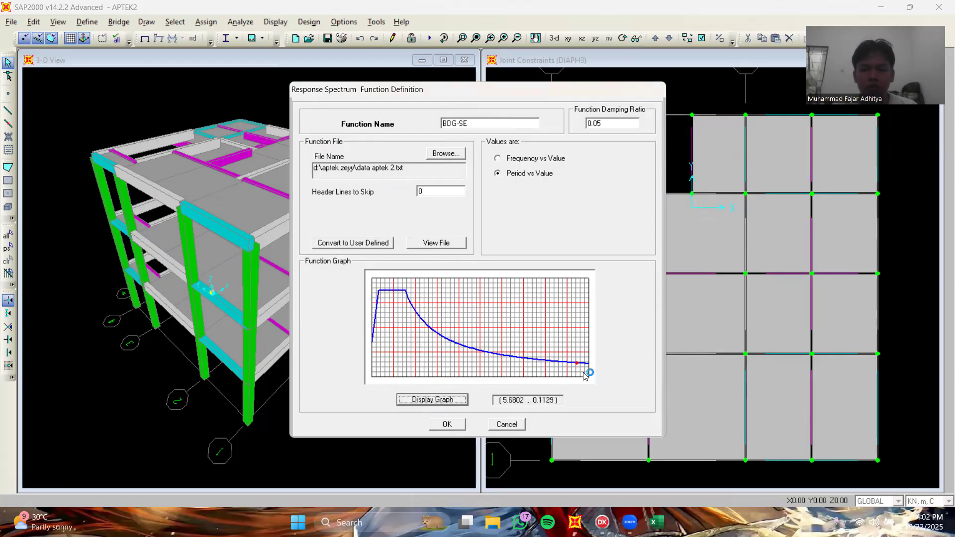
click(448, 424)
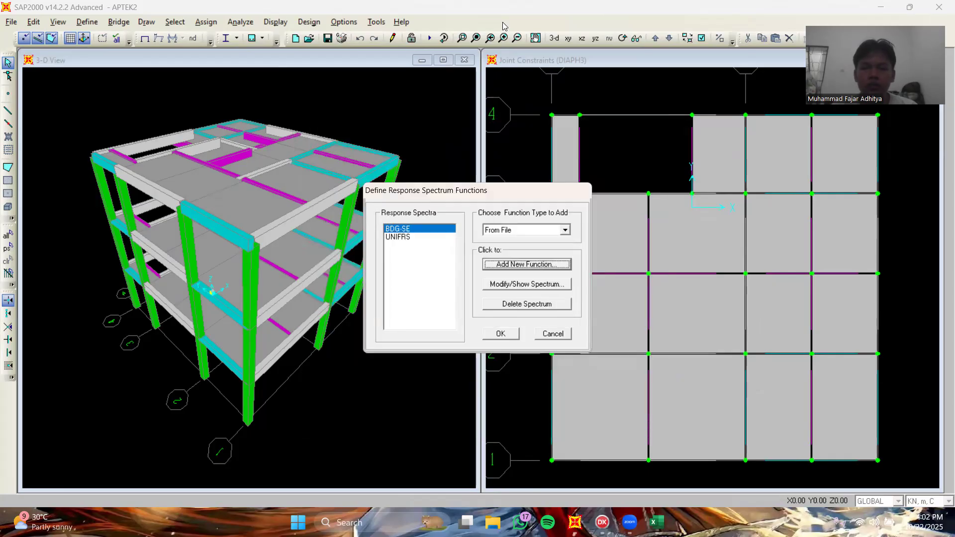
click(501, 334)
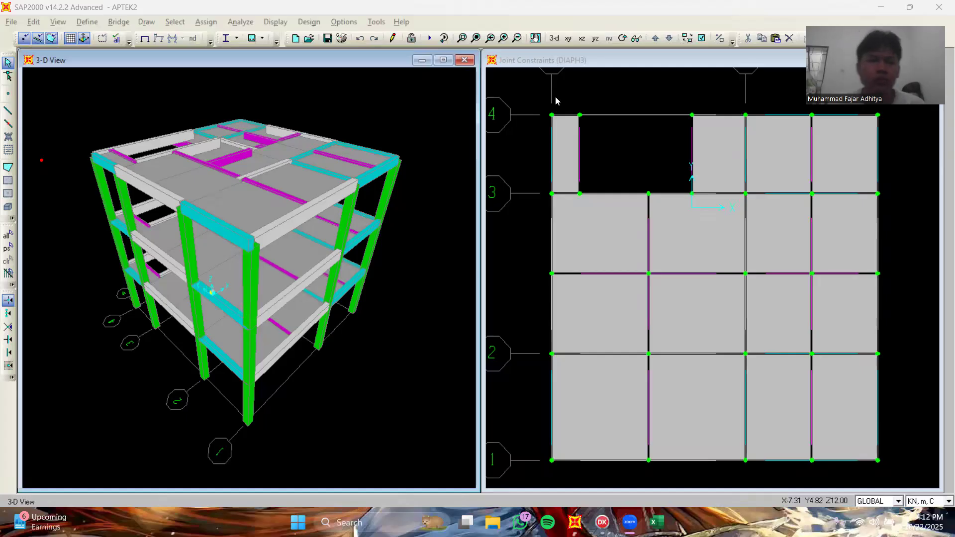
- Add a new load case of type Response Spectrum and name it RSPX
click(87, 22)
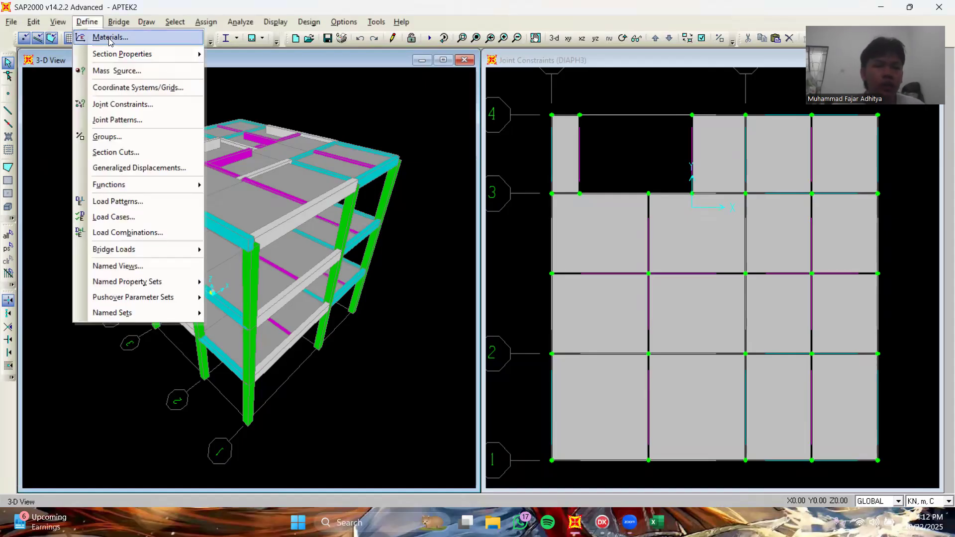
click(129, 218)
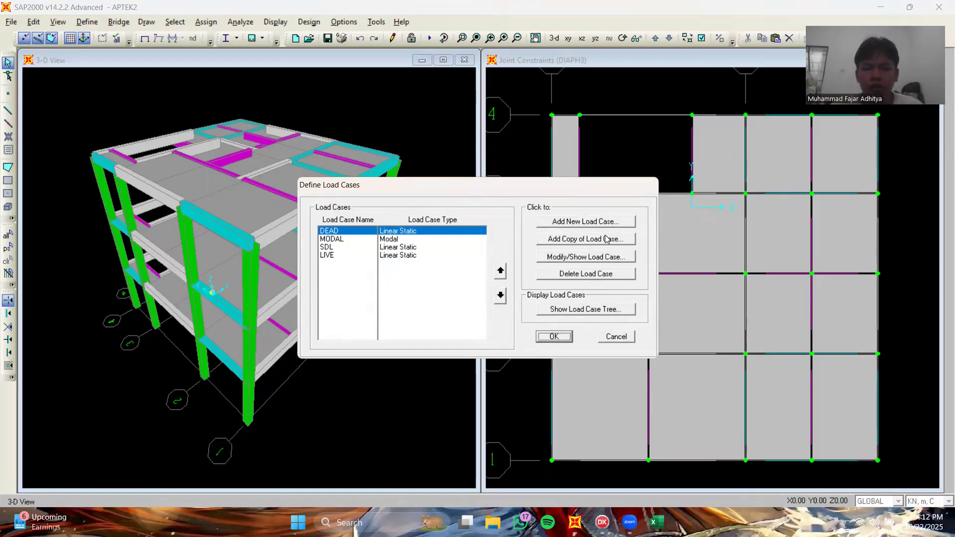
click(591, 222)
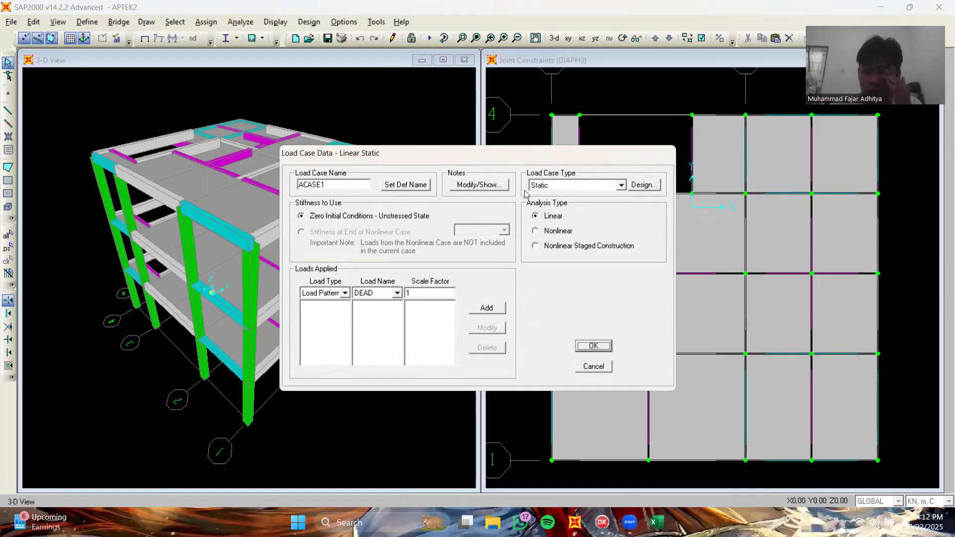
click(621, 184)
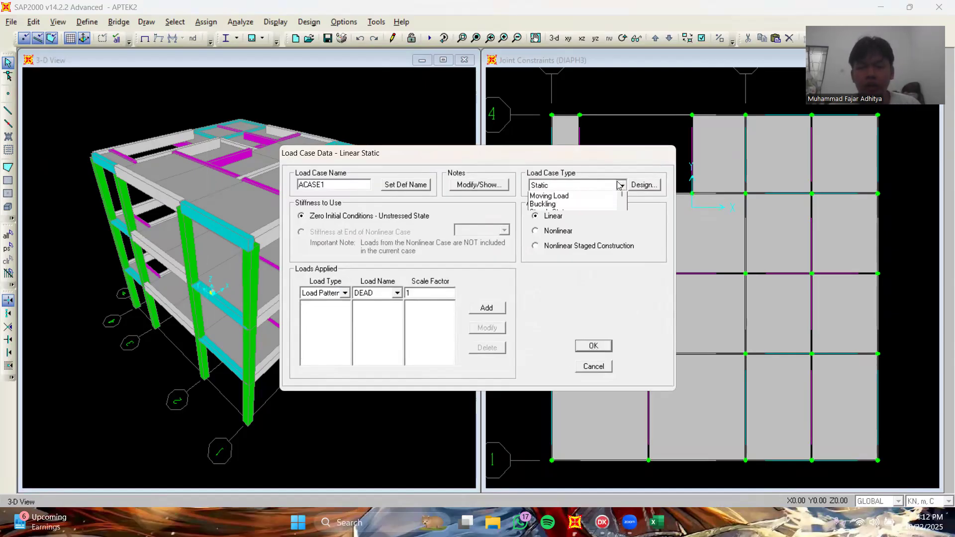
click(572, 221)
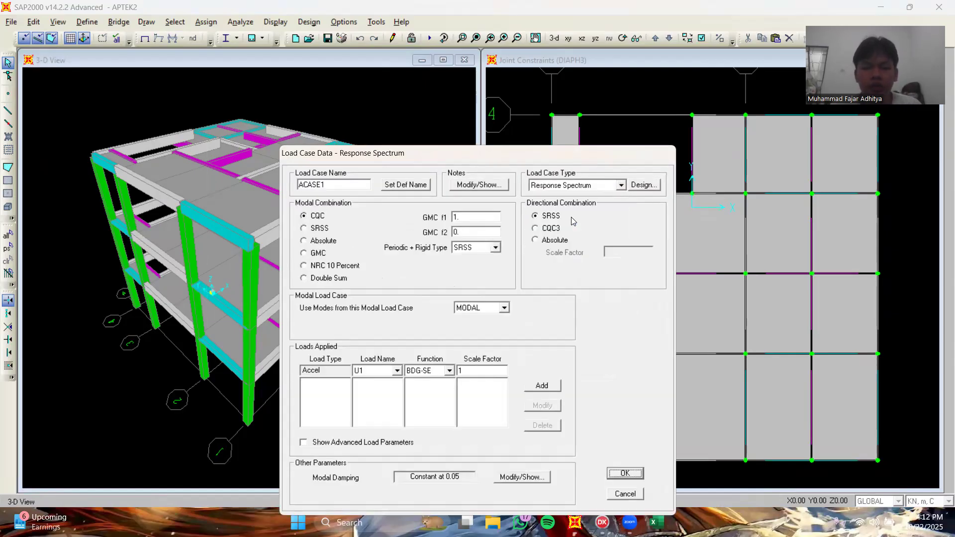
double_click(350, 184)
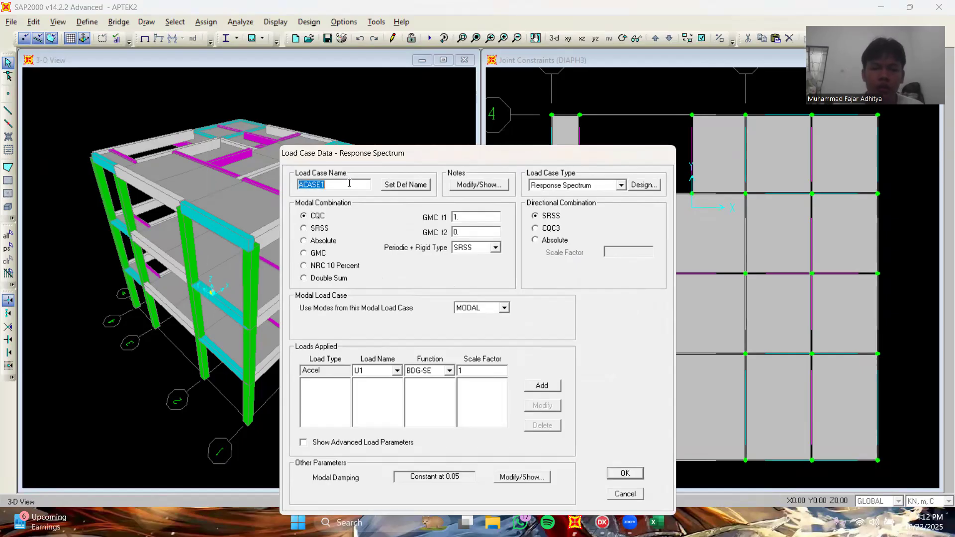
key(BackSpace)
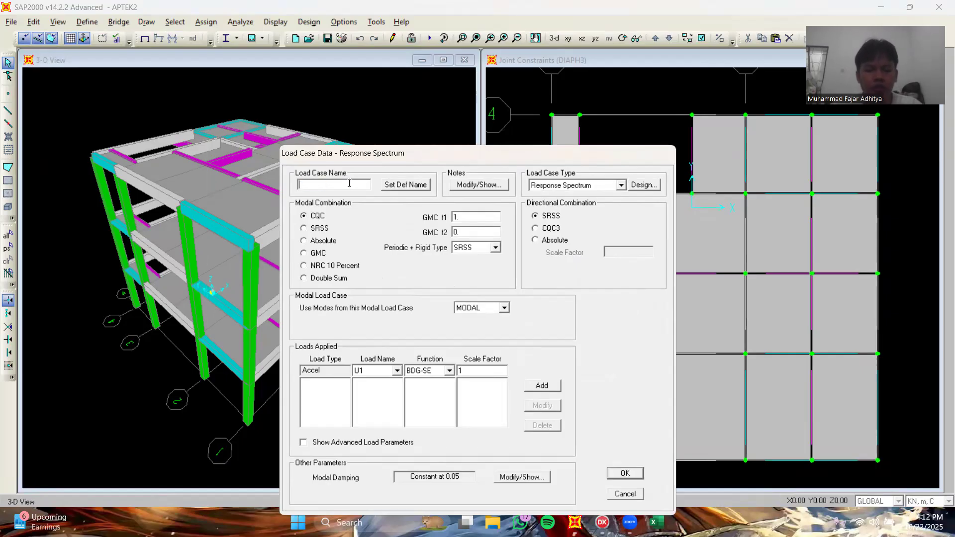
text(RSP)
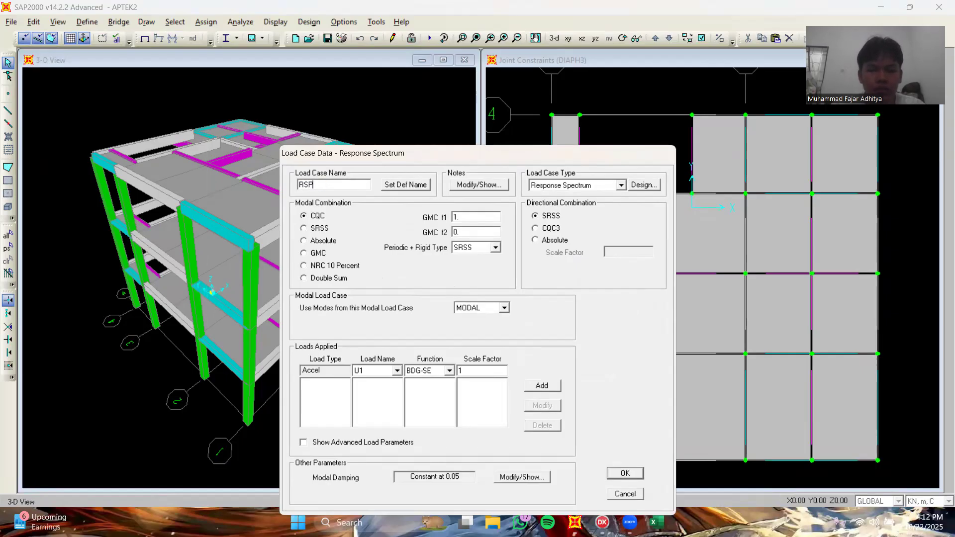
text(X)
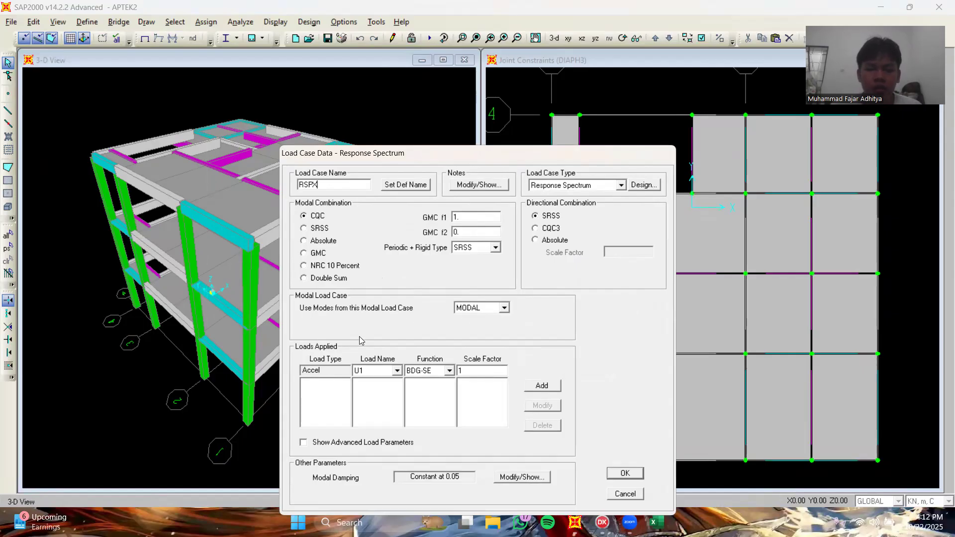
- Apply the U1 acceleration with function BDG-SE and scale factor 9.81*1/8 to RSPX, and accept the load case
double_click(481, 370)
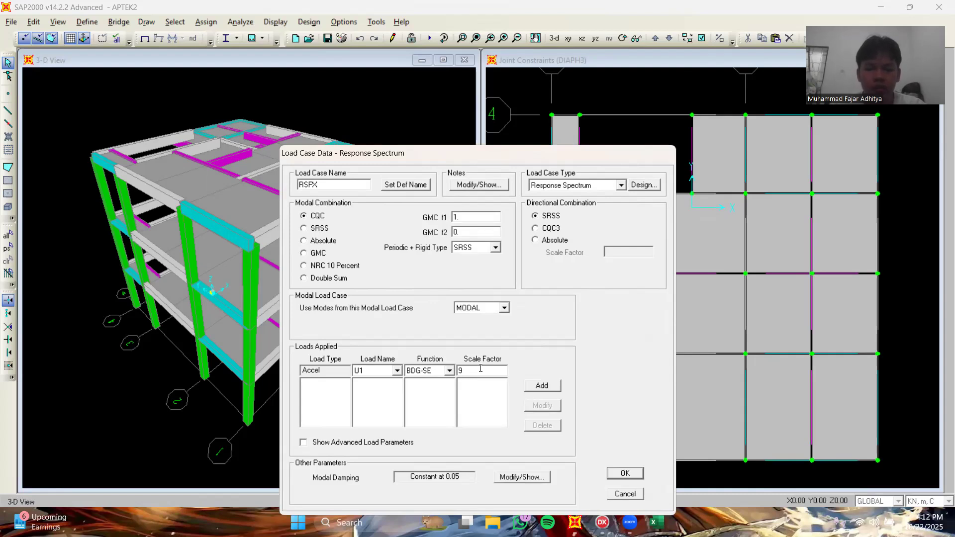
text(1*1)
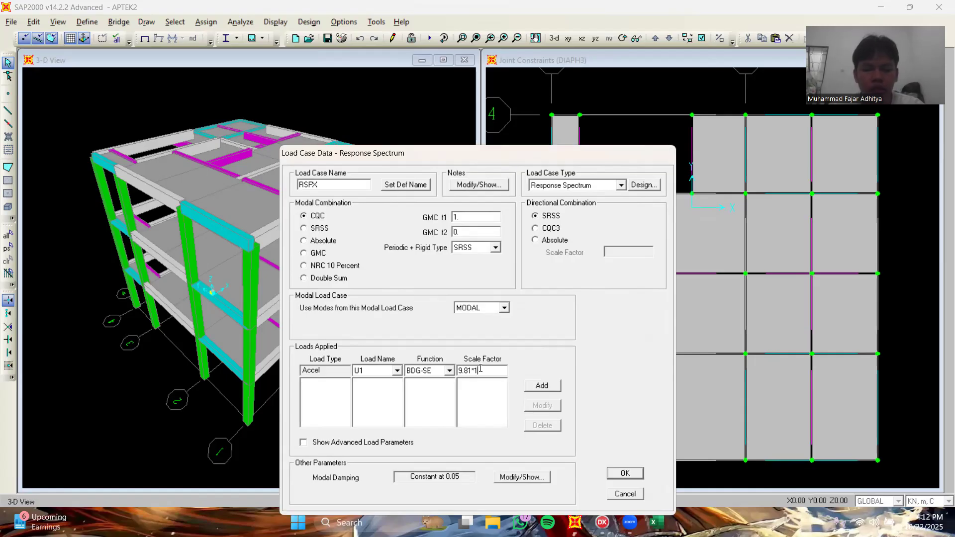
text(/8)
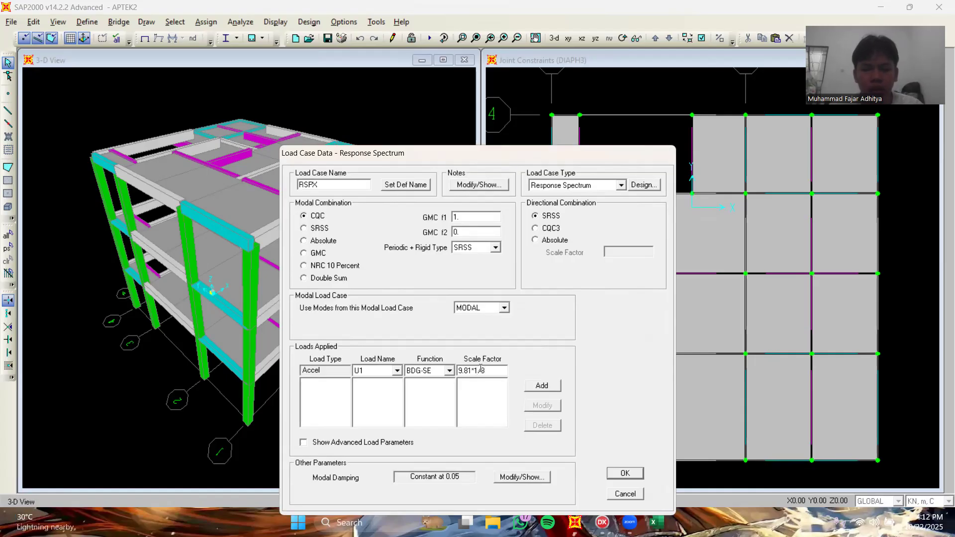
key(Return)
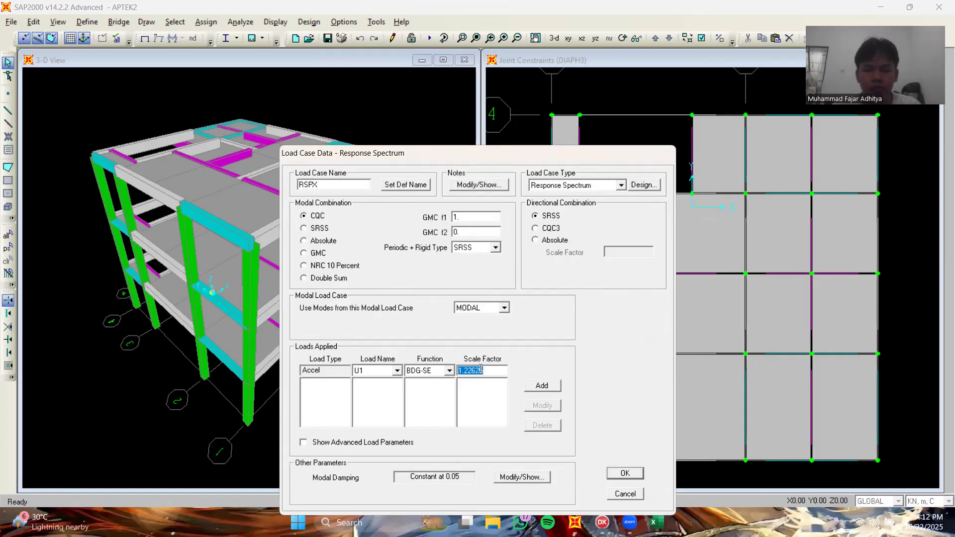
click(537, 387)
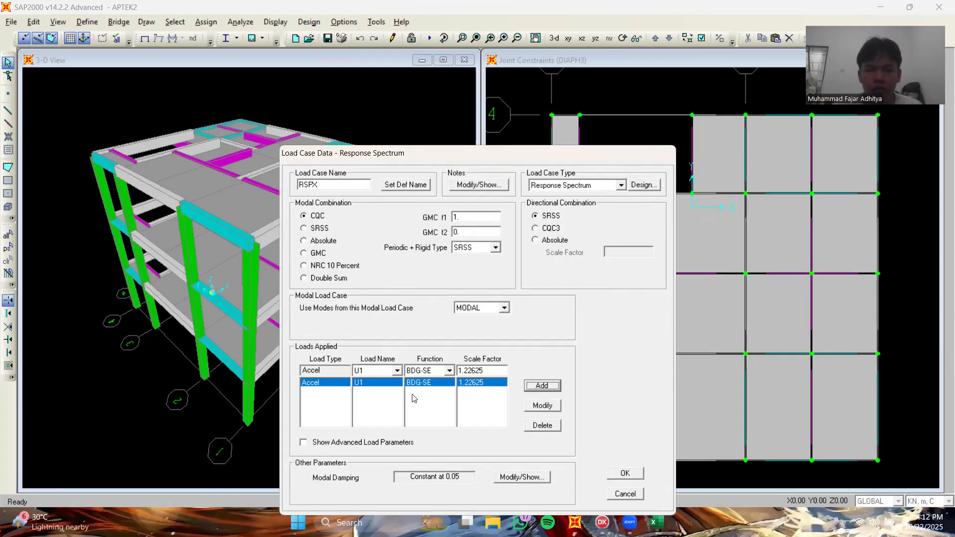
click(624, 474)
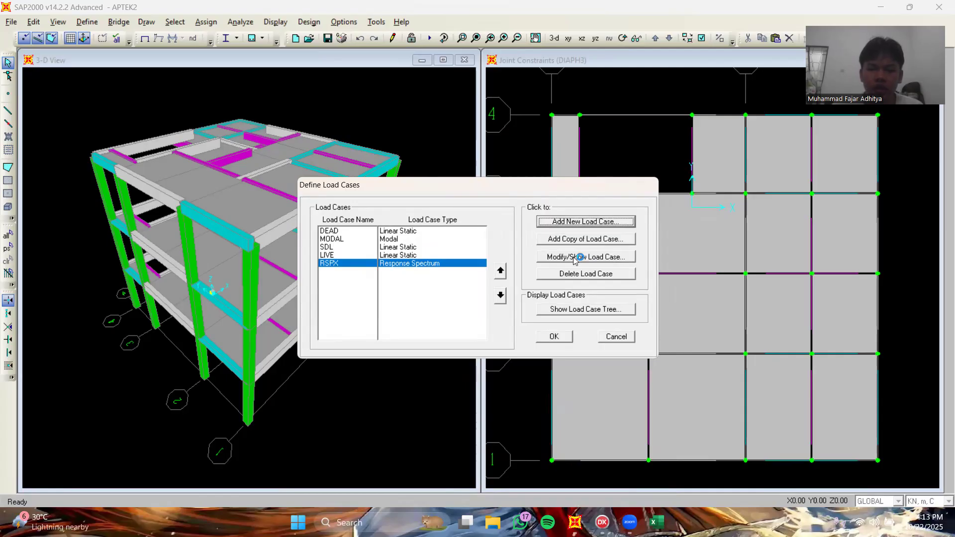
- Create a copy of the RSPX load case and name it RSPY
click(544, 260)
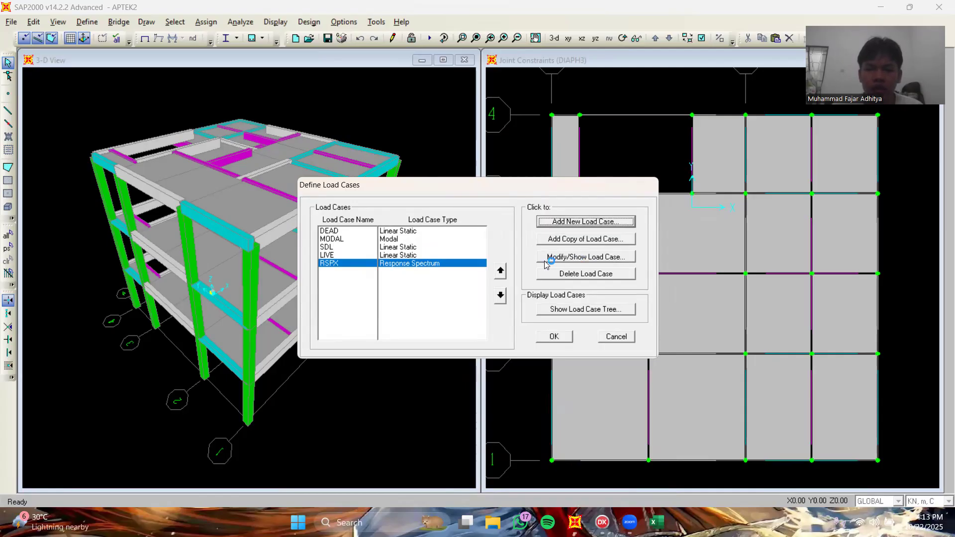
click(579, 241)
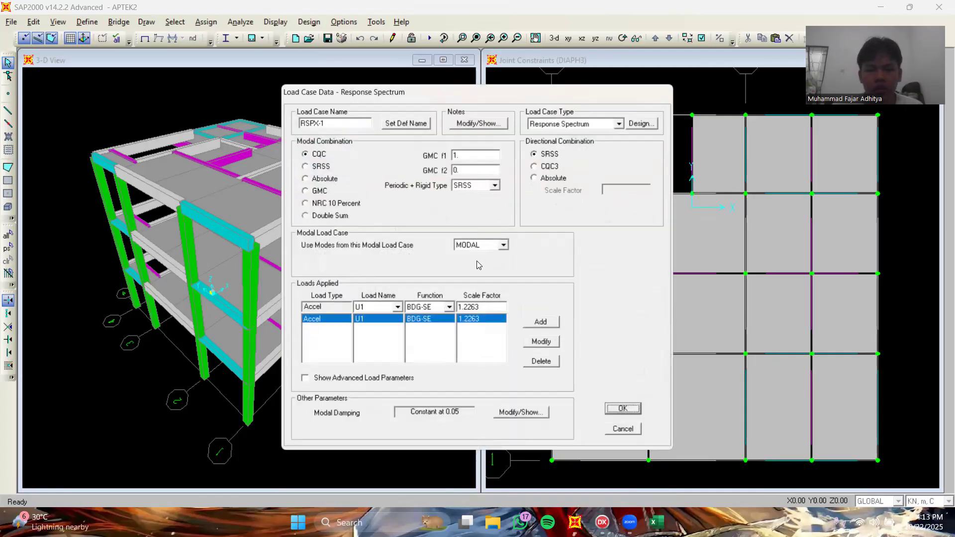
double_click(343, 122)
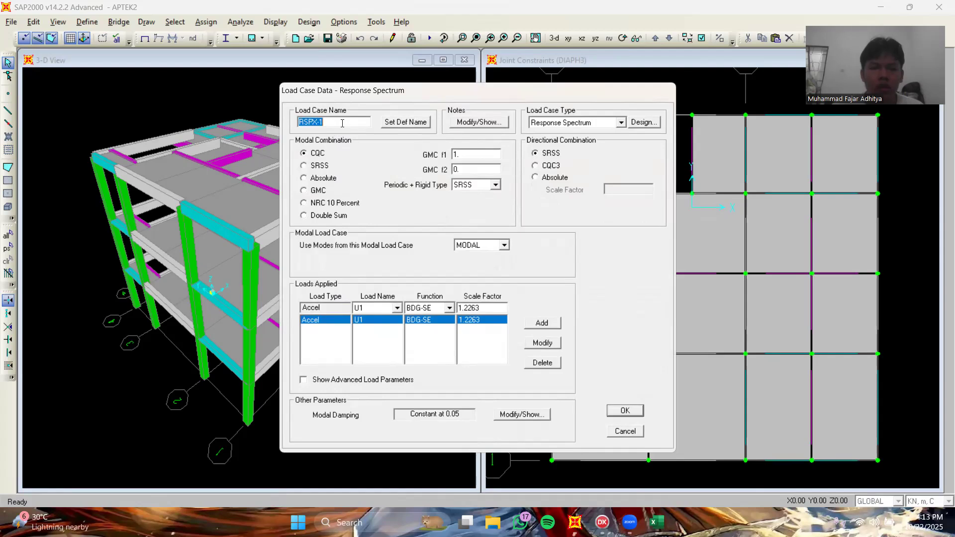
key(BackSpace)
text(RS)
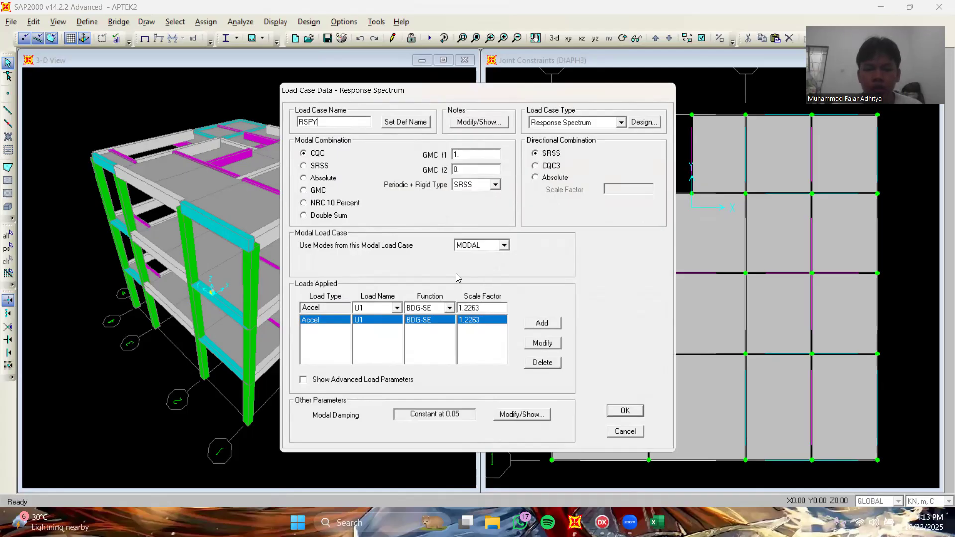
- Add a U2 acceleration with function BDG-SE and scale factor 9.81*1/8 to the loads applied in RSPY
double_click(481, 309)
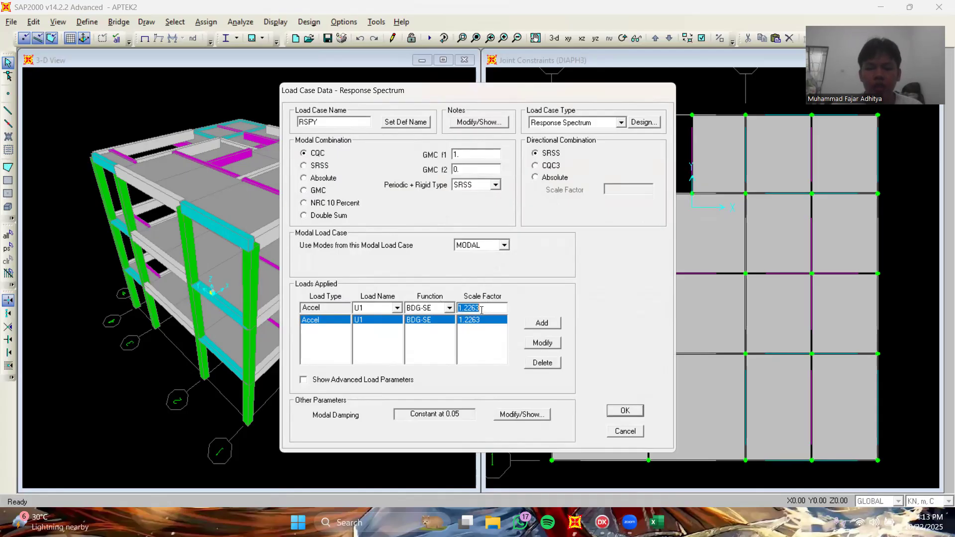
key(BackSpace)
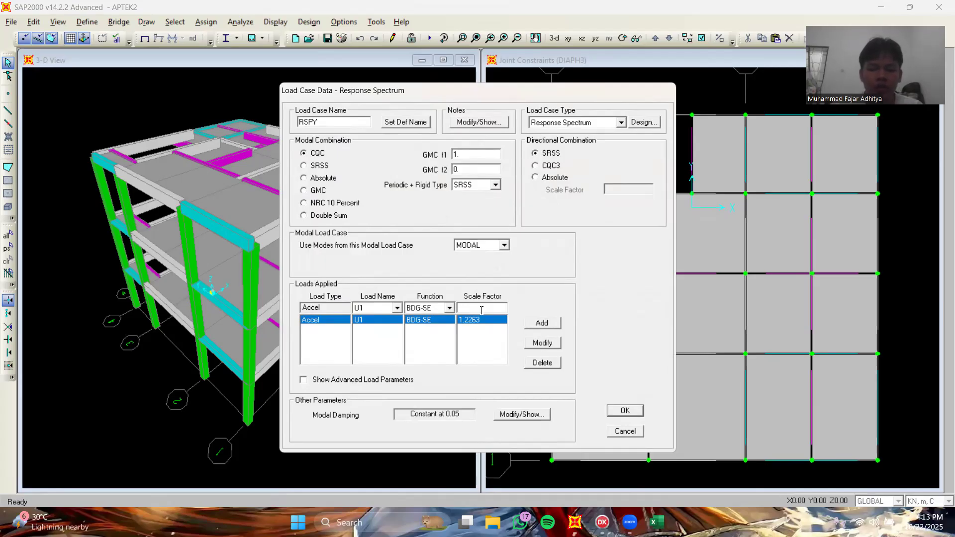
text(9.81)
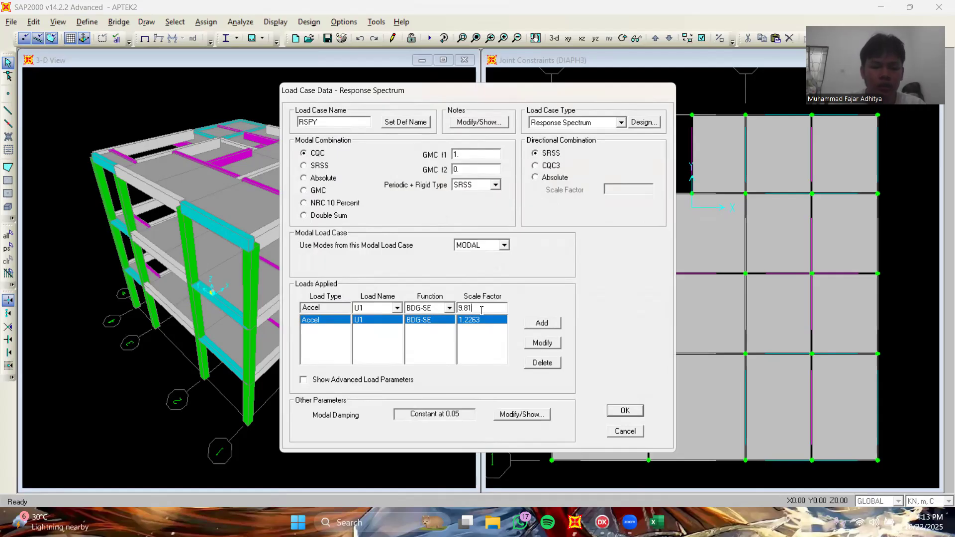
text(*1/8)
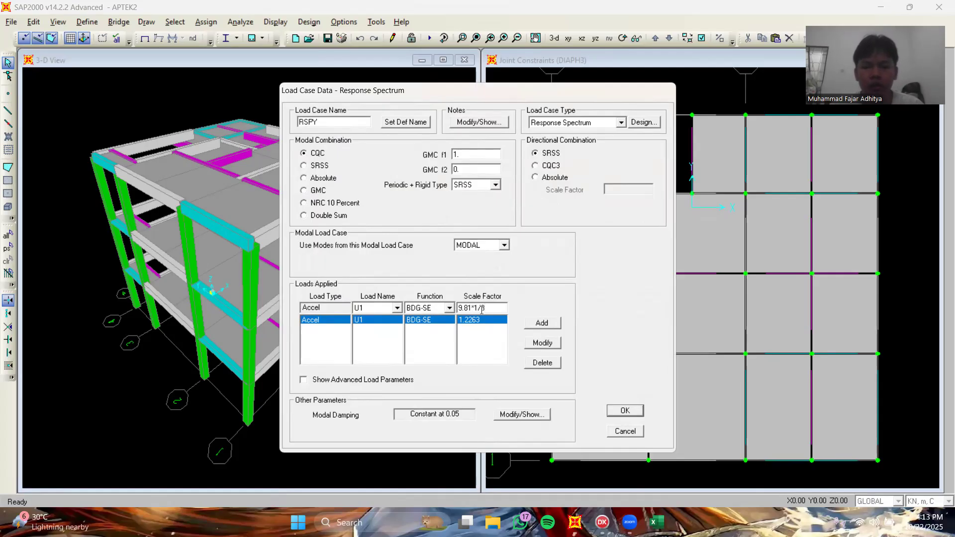
key(Return)
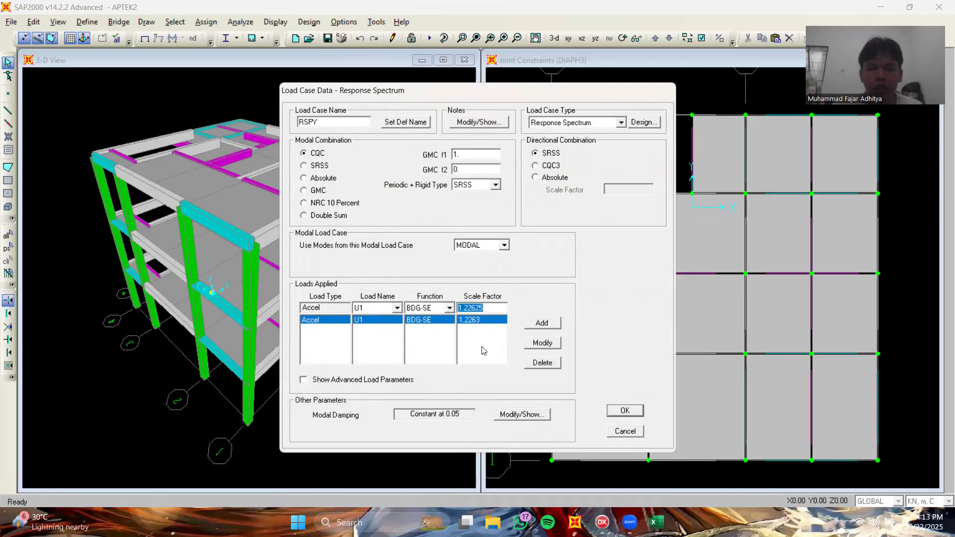
click(397, 308)
click(397, 308)
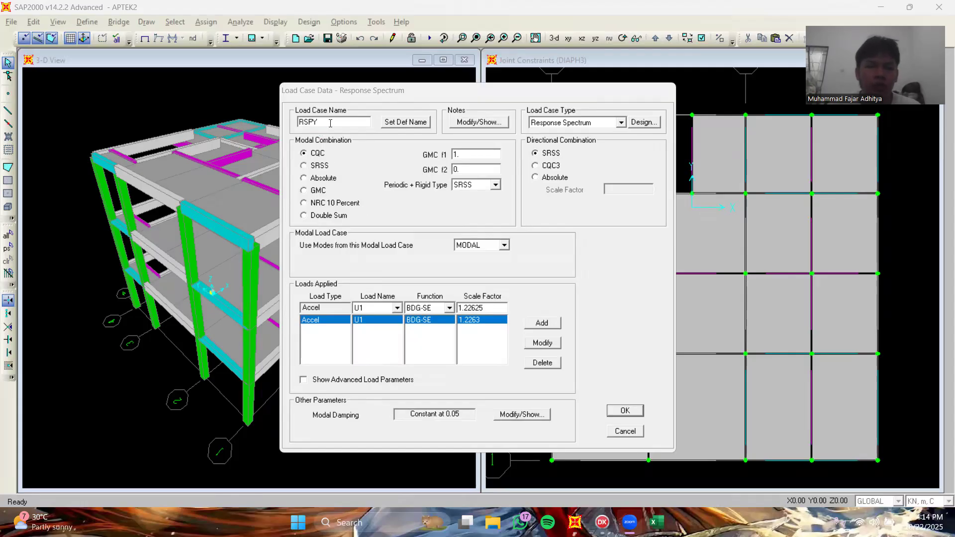
click(397, 309)
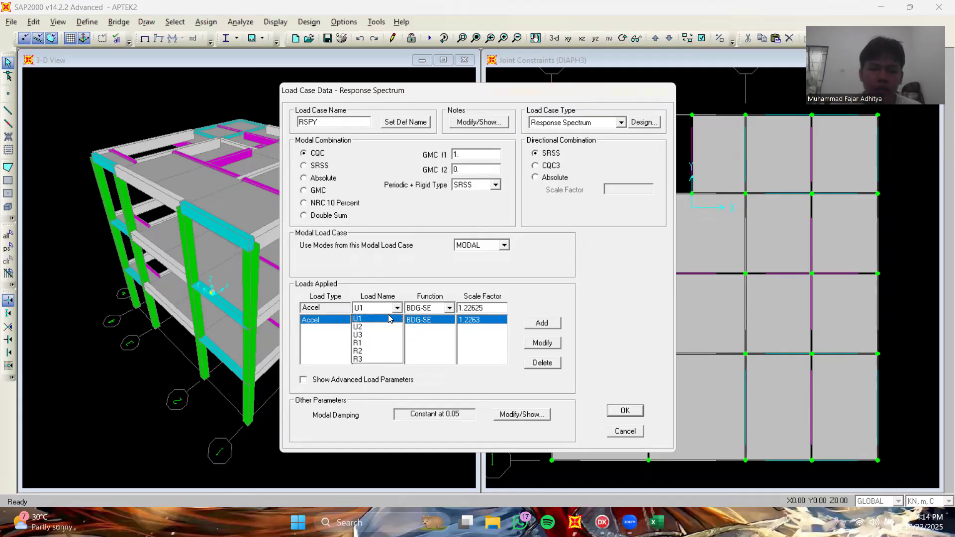
click(363, 329)
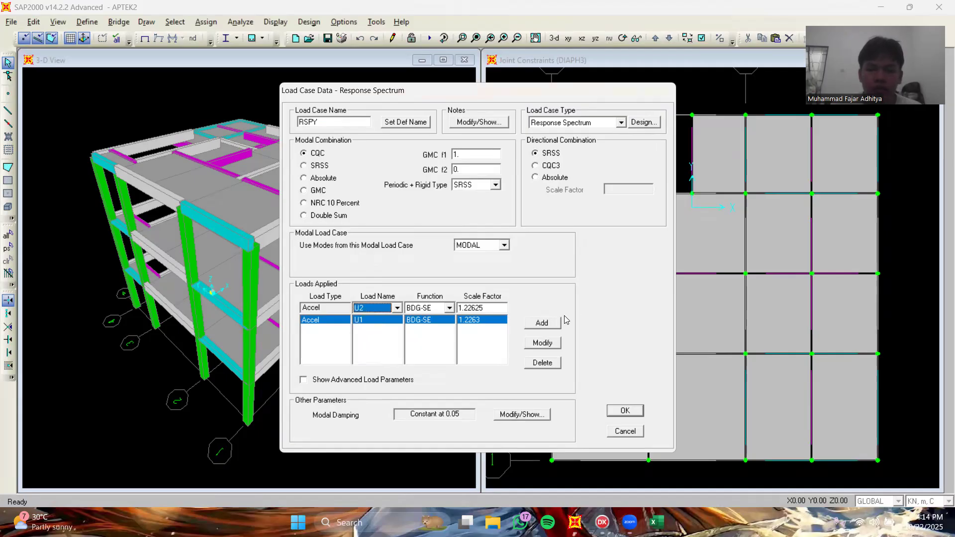
click(542, 324)
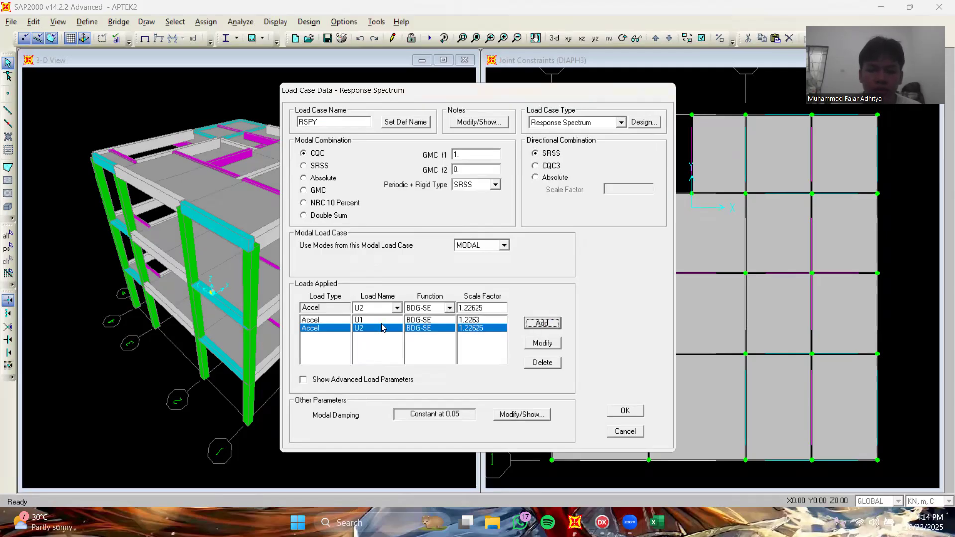
- Delete the copied U1 load from RSPY and accept the load case
click(482, 319)
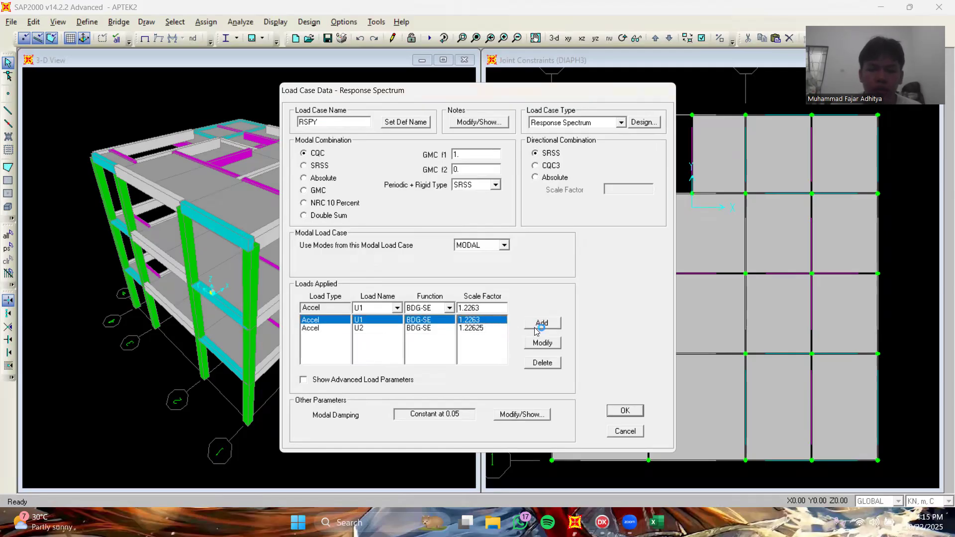
click(549, 366)
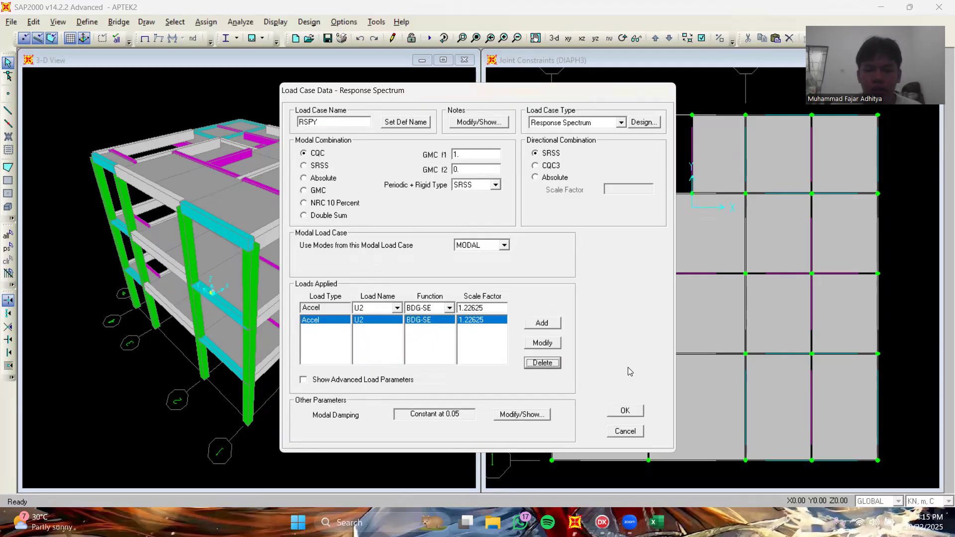
click(626, 412)
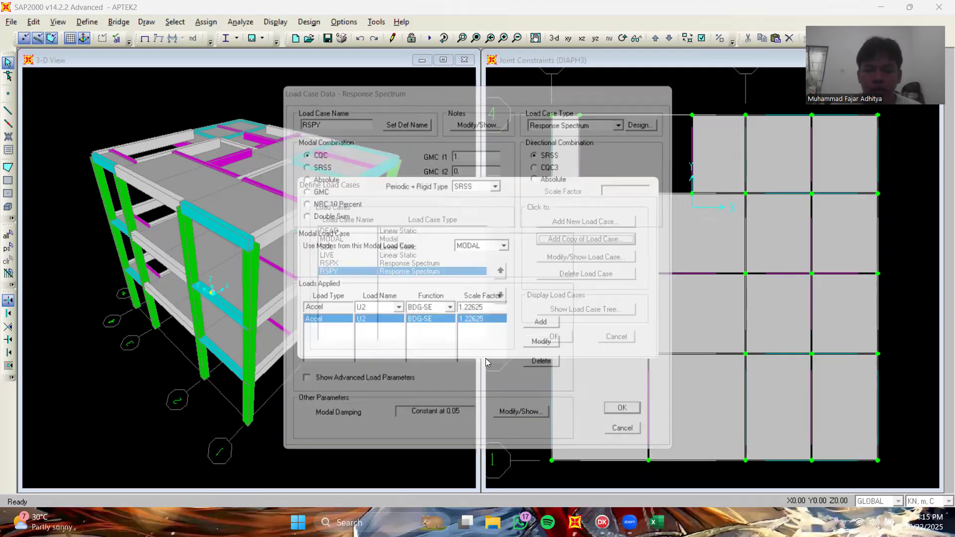
- Review the applied load direction, function and scale factor of the RSPX and RSPY load cases
click(362, 264)
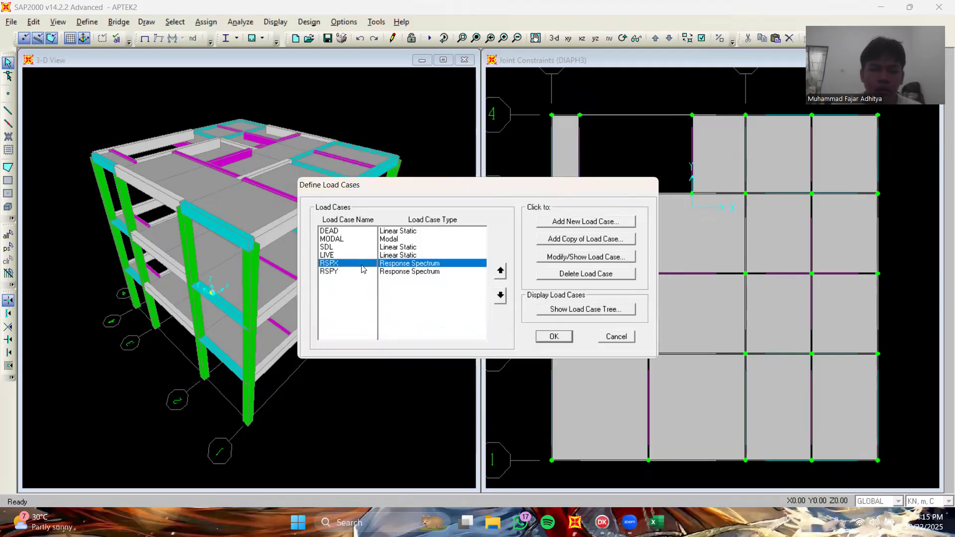
click(585, 257)
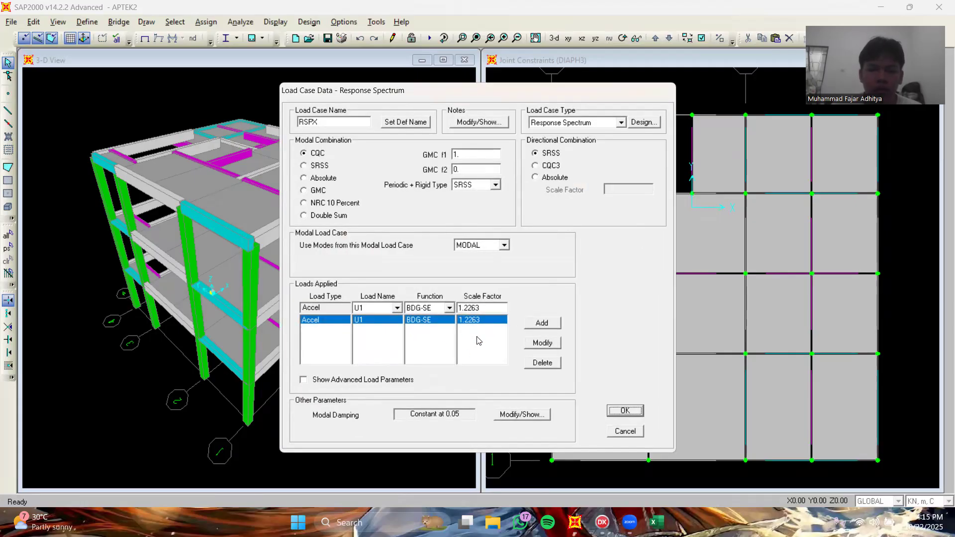
click(624, 410)
click(421, 272)
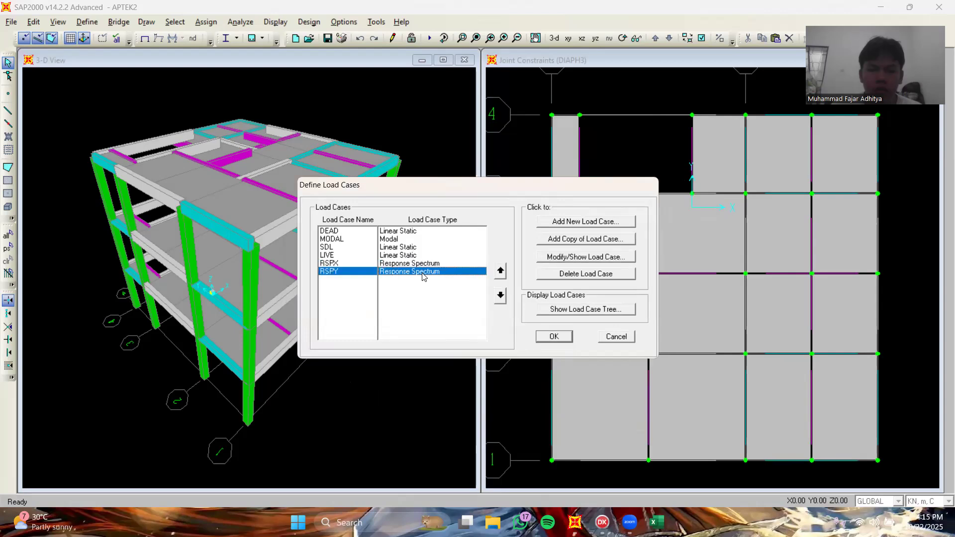
click(576, 257)
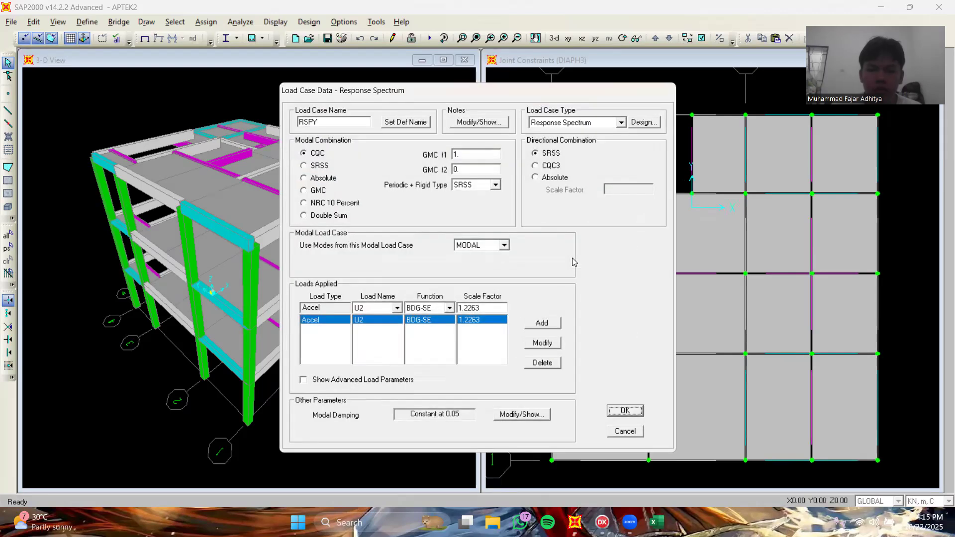
- Accept the RSPY load case and confirm the load case definitions
click(626, 411)
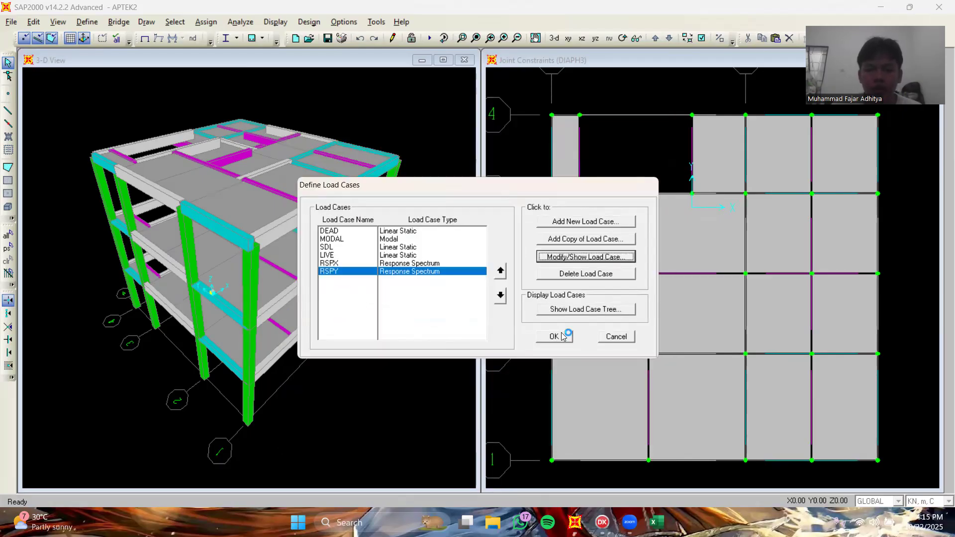
click(562, 336)
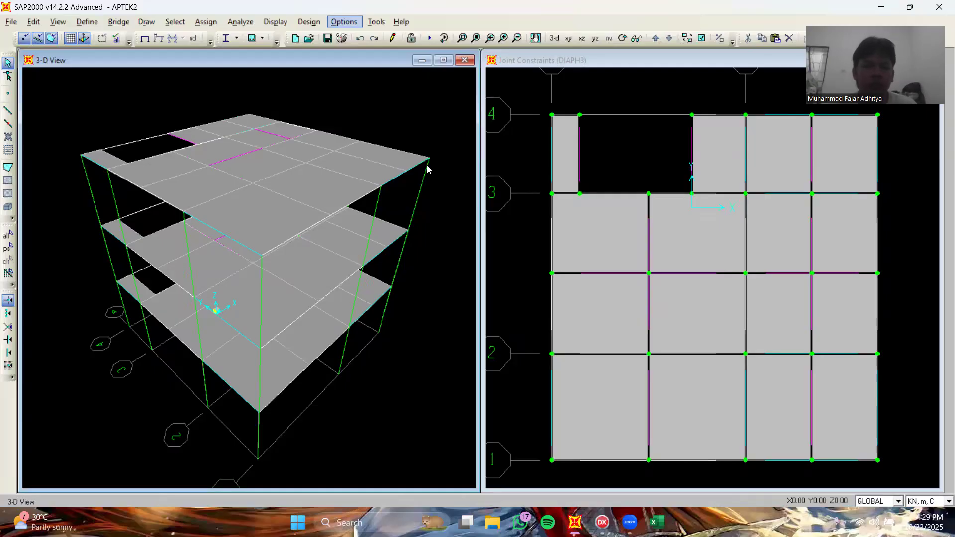
- Define the mass source from loads, adding DEAD and SDL with a multiplier of 1 each
click(96, 24)
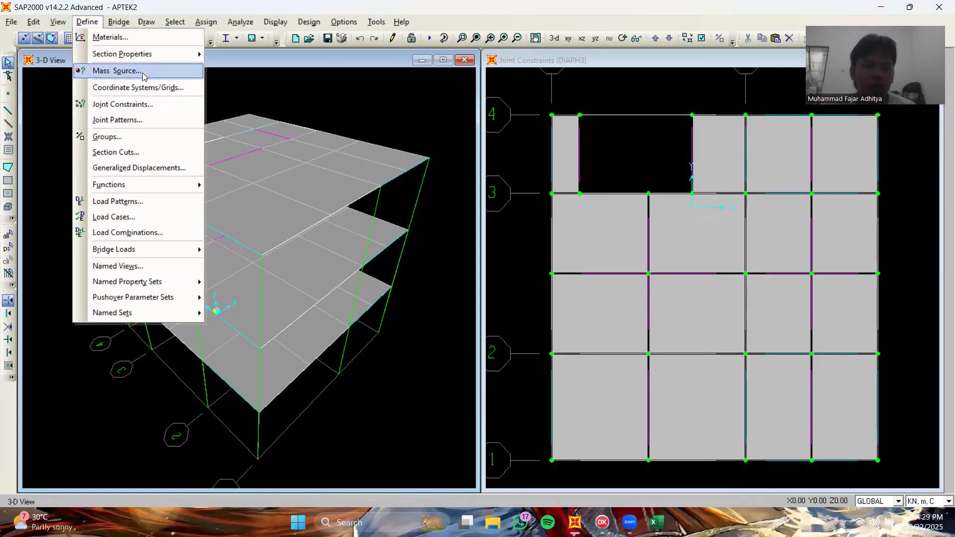
click(124, 73)
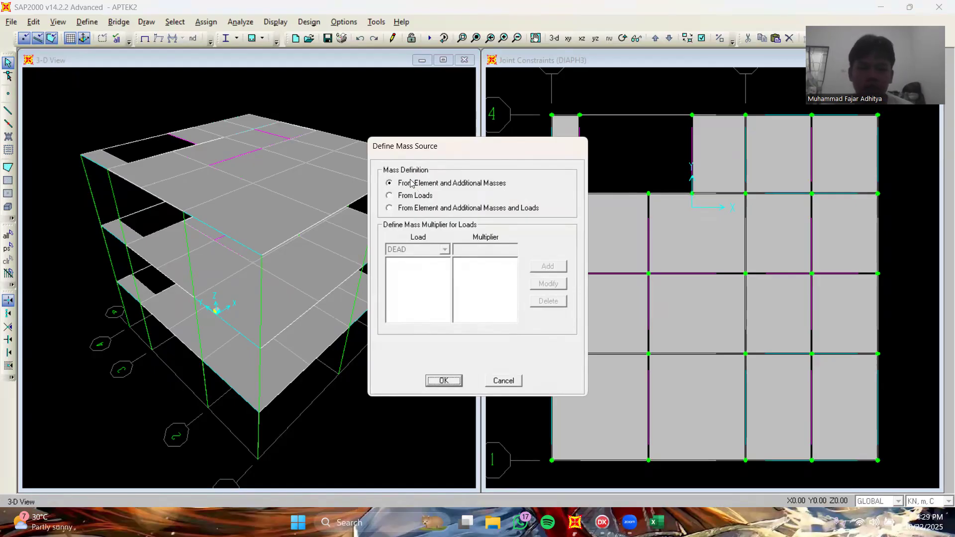
click(390, 196)
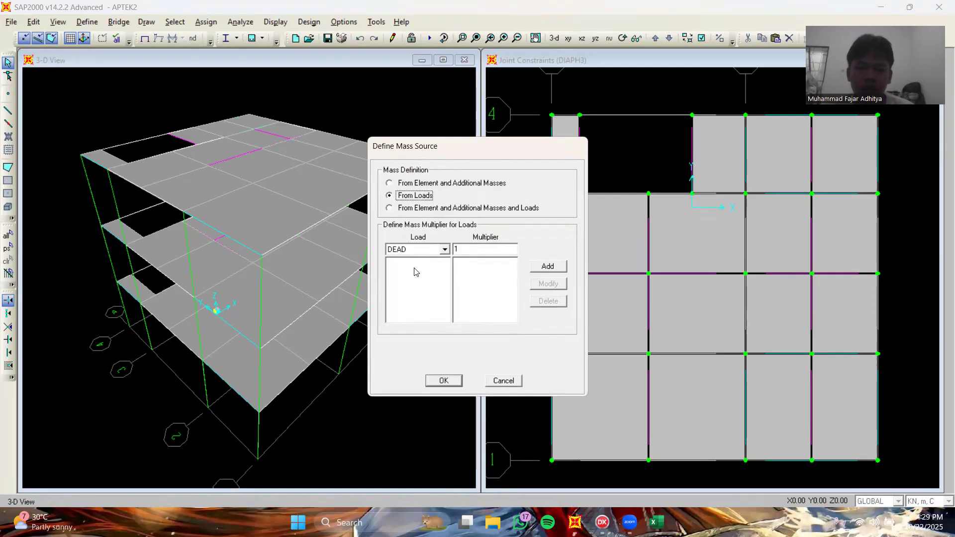
click(547, 266)
click(444, 249)
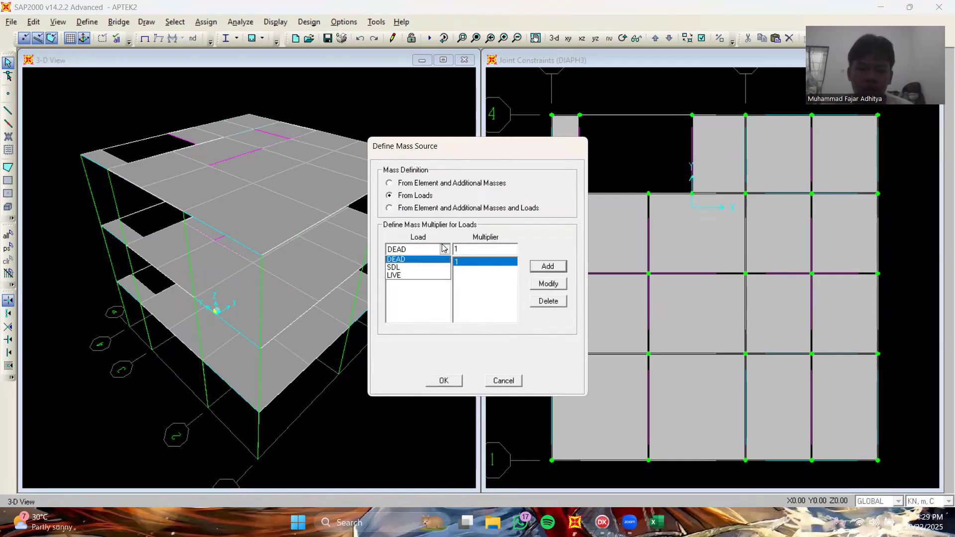
click(410, 269)
click(531, 266)
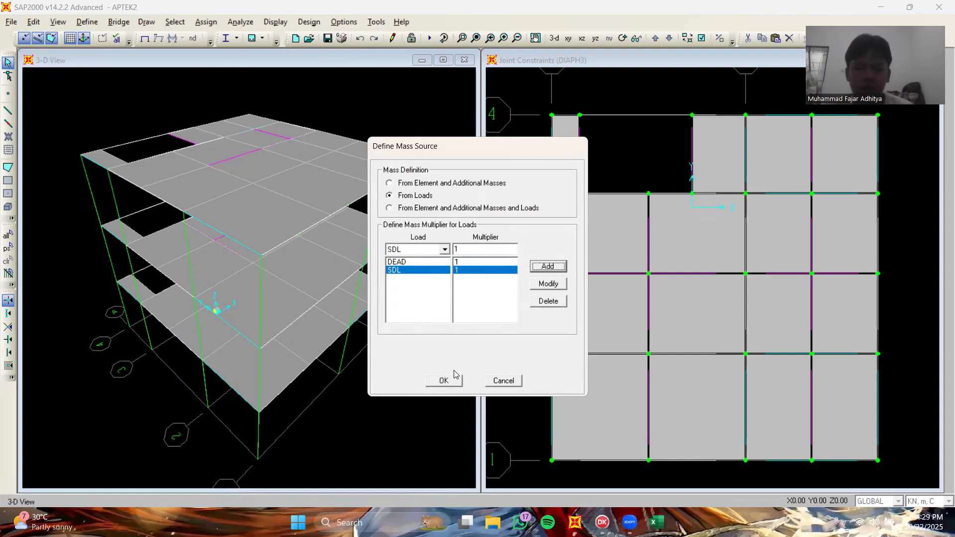
click(443, 381)
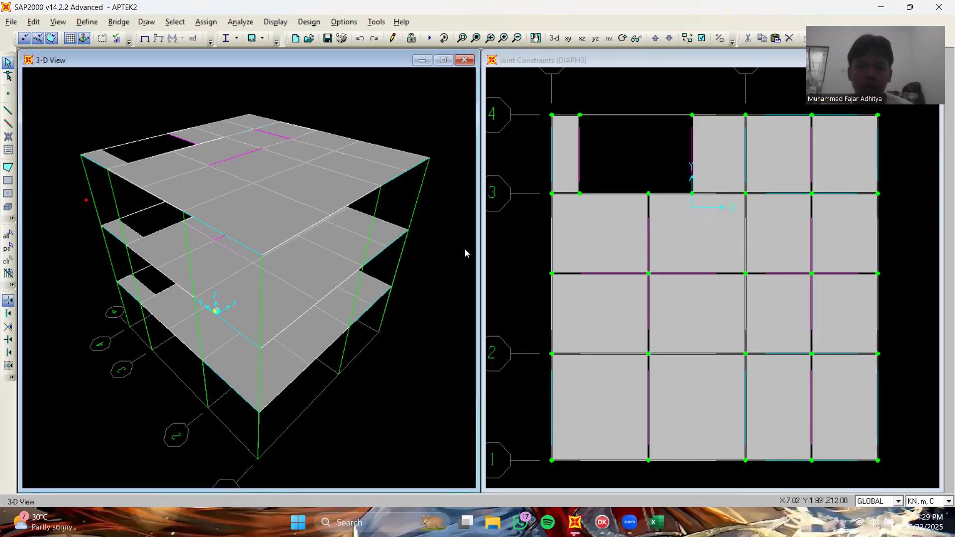
click(206, 22)
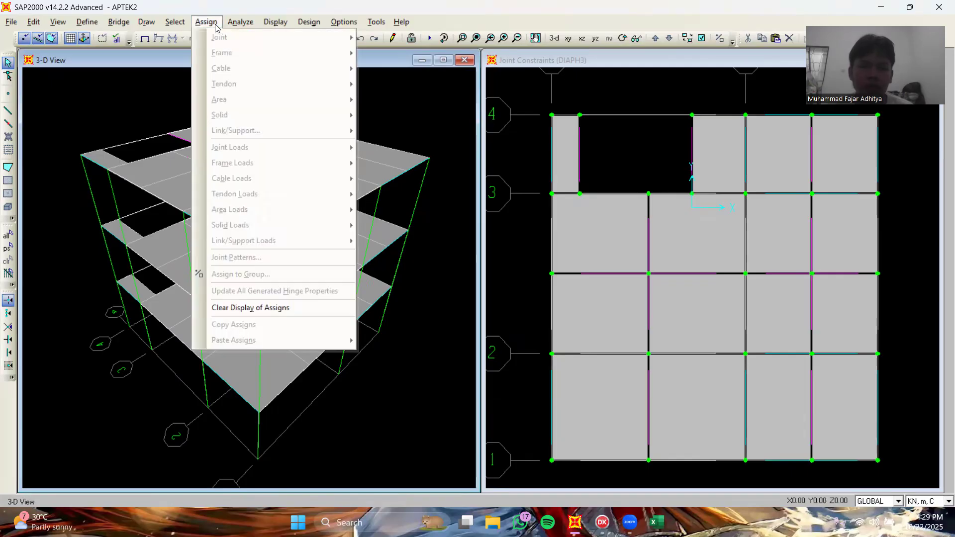
click(448, 240)
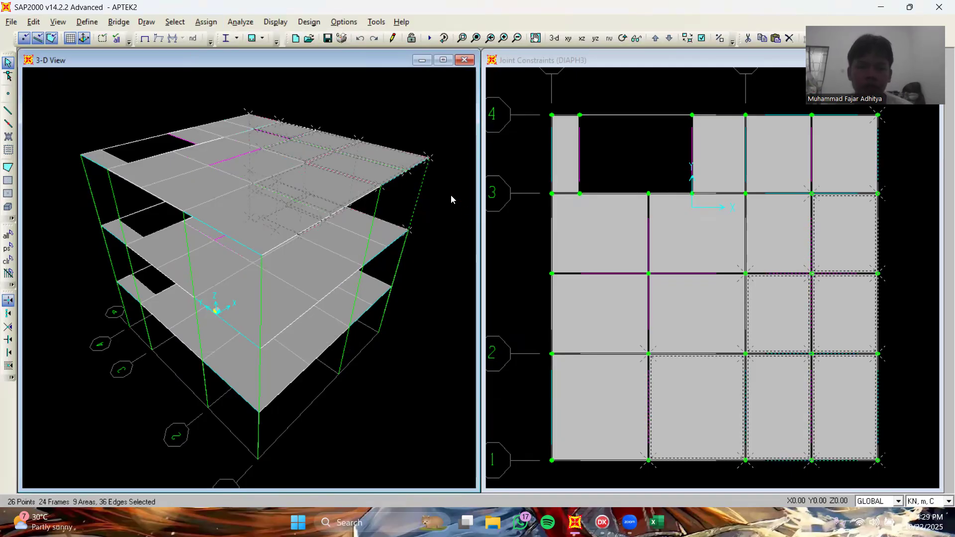
key(ctrl+q)
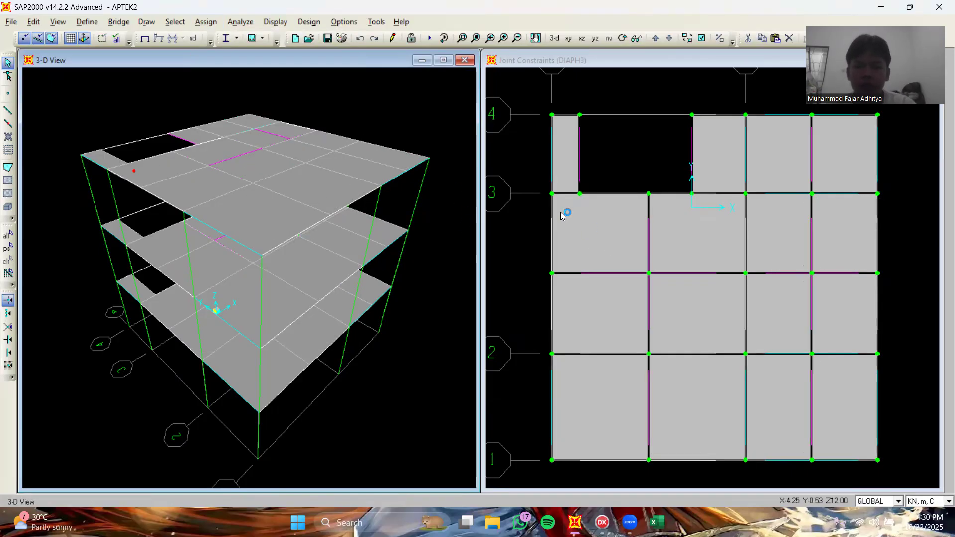
- Display the floor plan at Z=4 and select all of its joints, frames and slab areas
scroll(665, 166, down, 2)
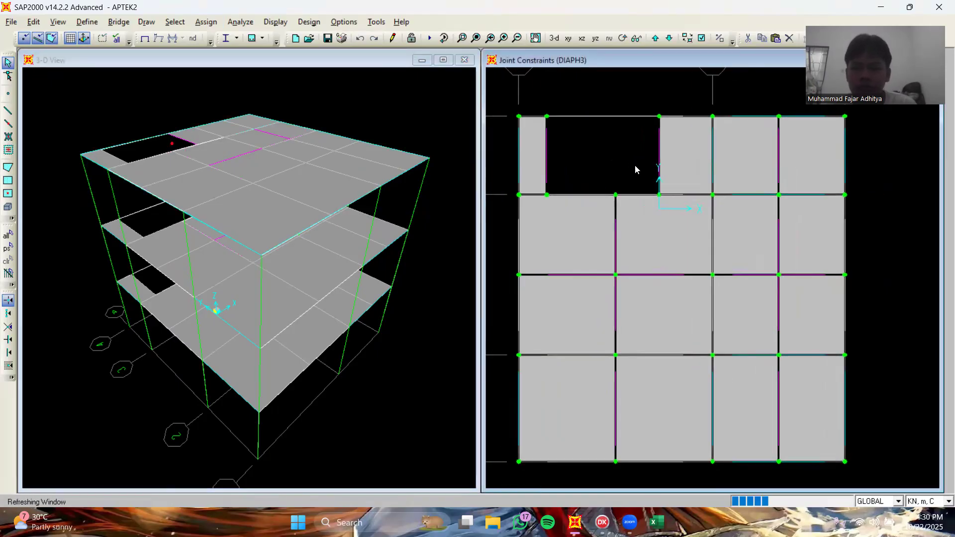
scroll(636, 169, down, 2)
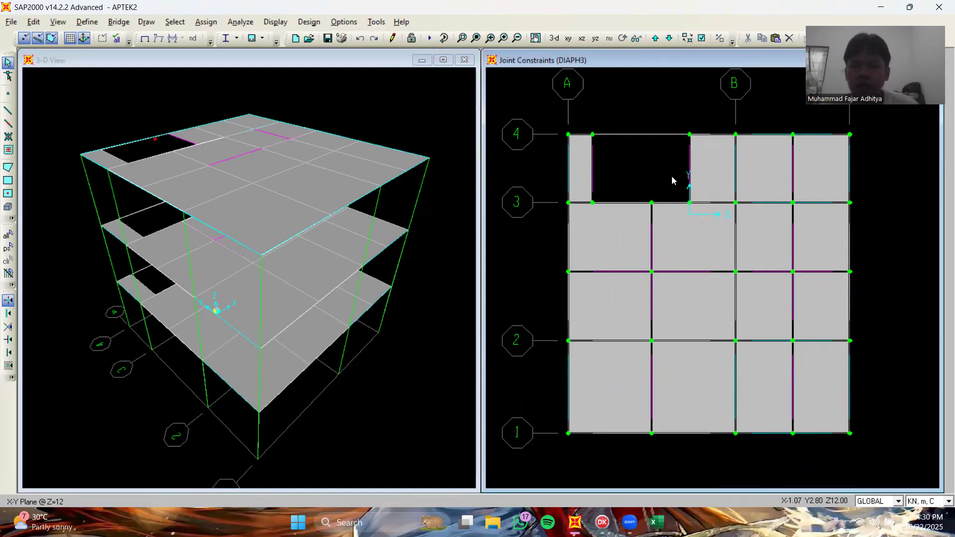
click(670, 38)
click(669, 38)
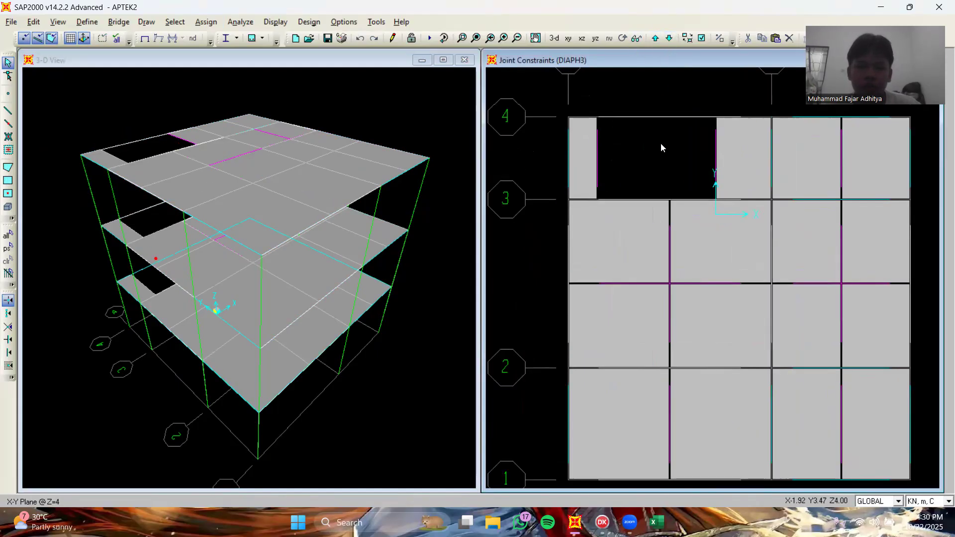
middle_drag(750, 309, 788, 312)
drag(890, 443, 574, 113)
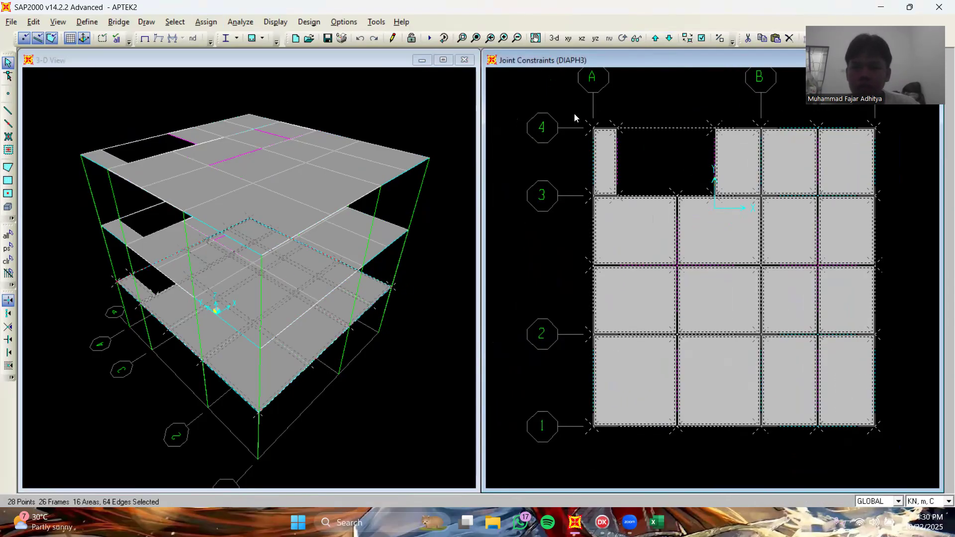
- Add all joints, frames and slab areas of the Z=8 and Z=12 plans to the selection
click(655, 38)
scroll(743, 260, down, 1)
scroll(743, 259, down, 1)
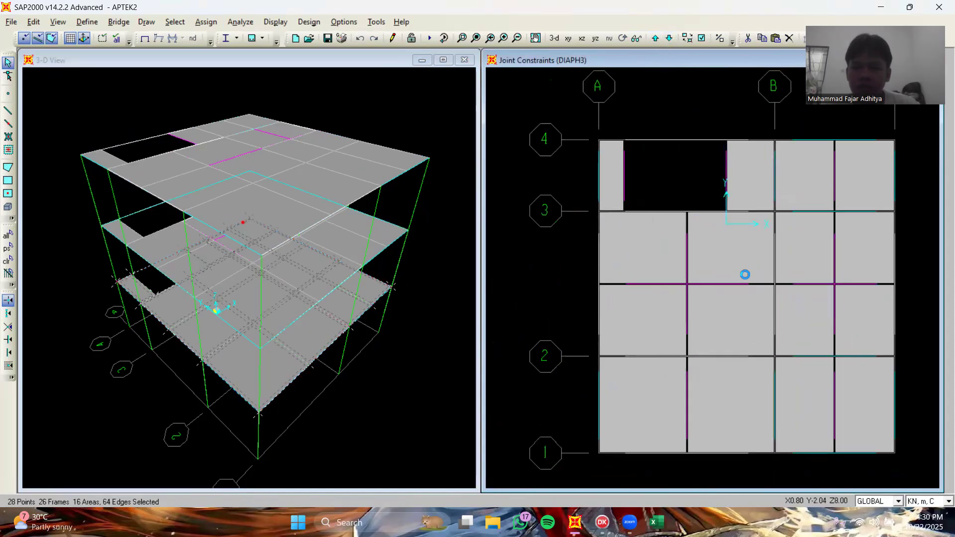
middle_drag(745, 266, 720, 236)
drag(886, 437, 565, 104)
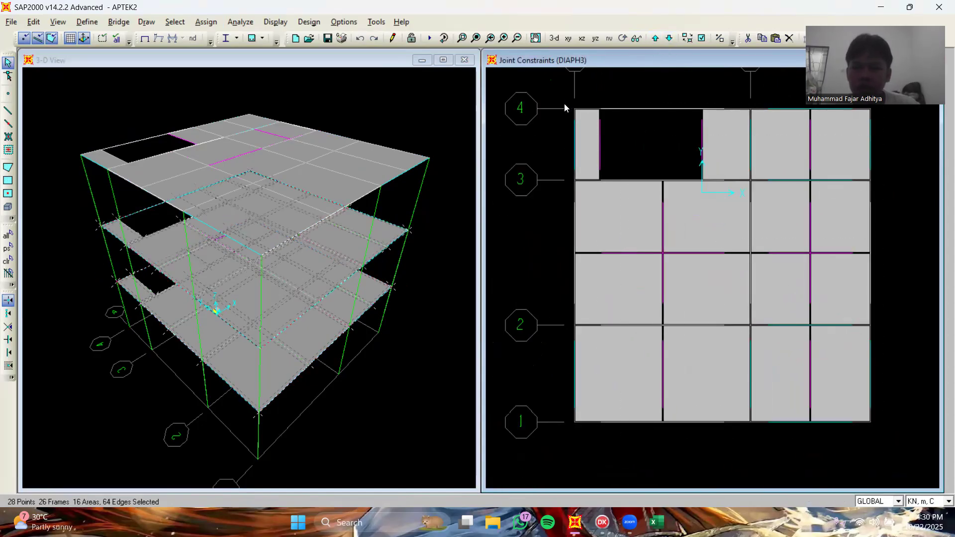
click(655, 38)
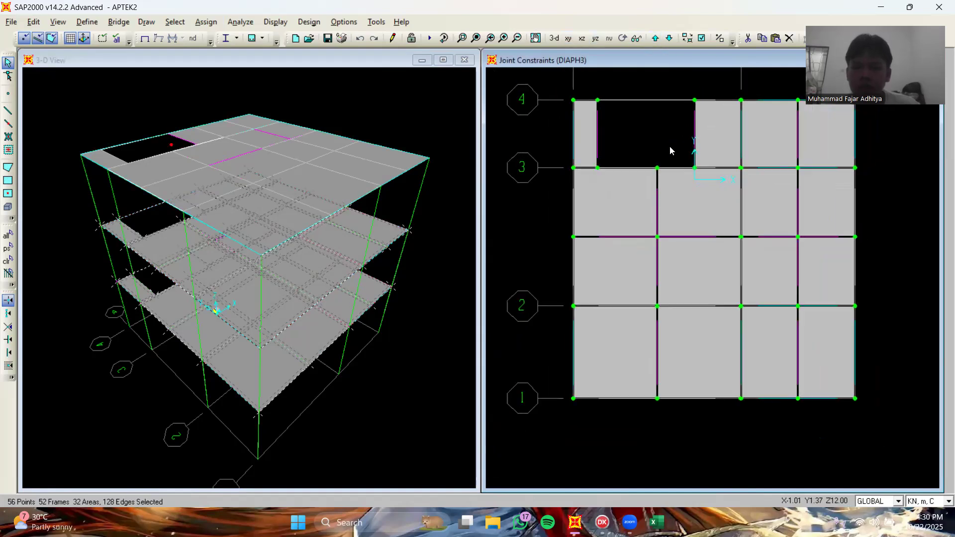
drag(885, 457, 562, 115)
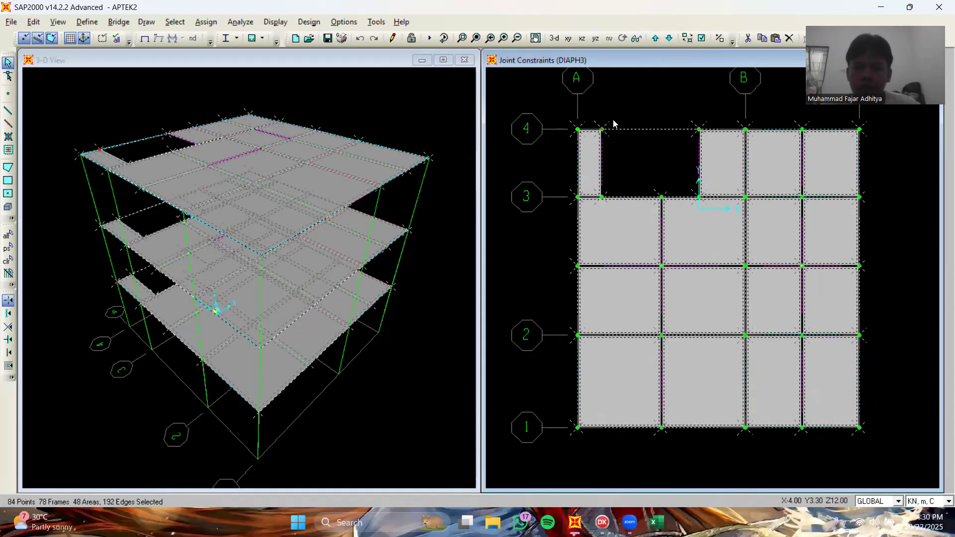
- Assign a uniform-to-frame area load of 1.588677332336 kN/m² to the selected slabs for pattern SDL, in the gravity direction with two-way distribution
click(213, 23)
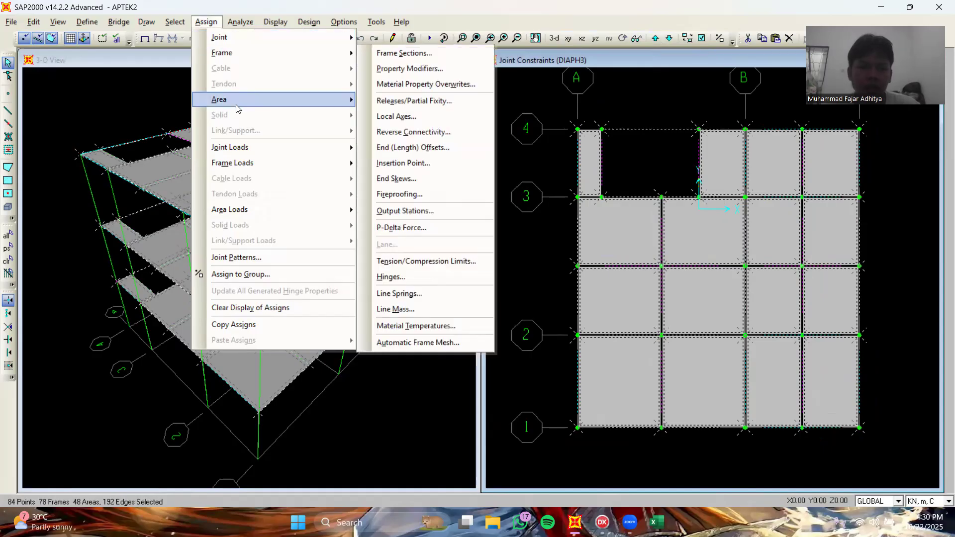
mouse_move(263, 107)
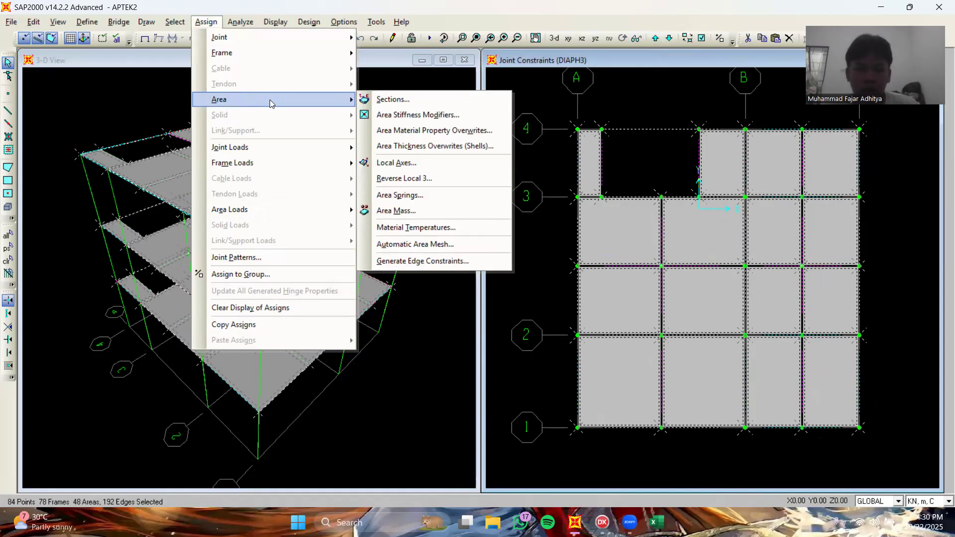
mouse_move(256, 212)
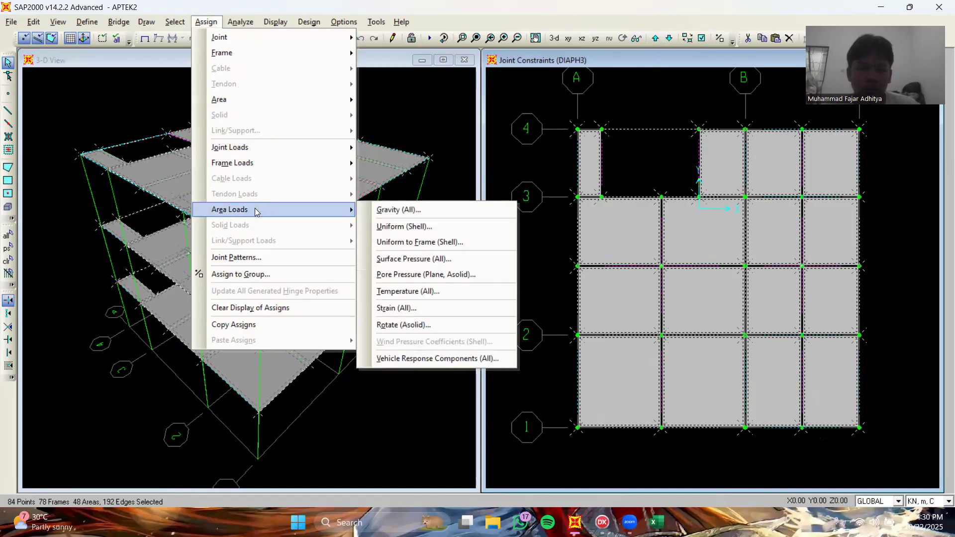
click(419, 244)
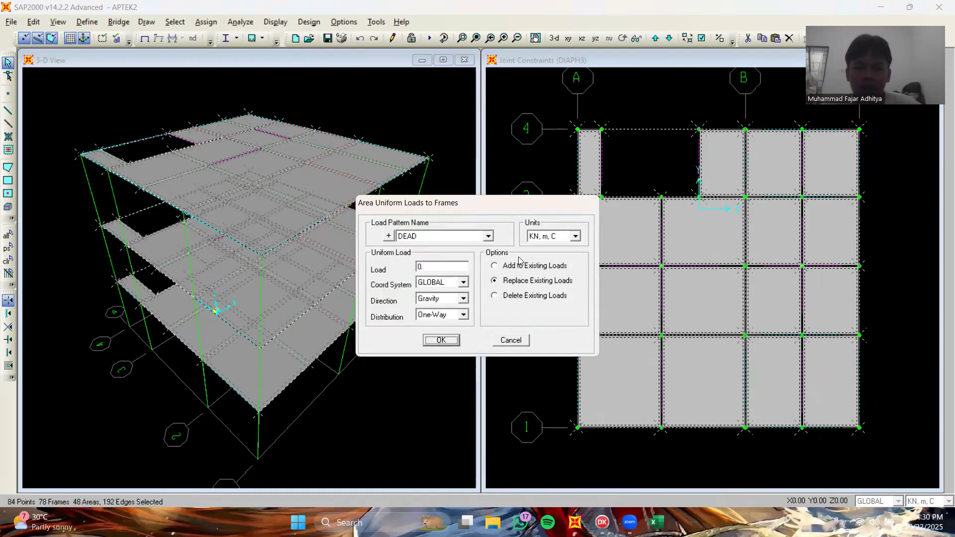
click(488, 236)
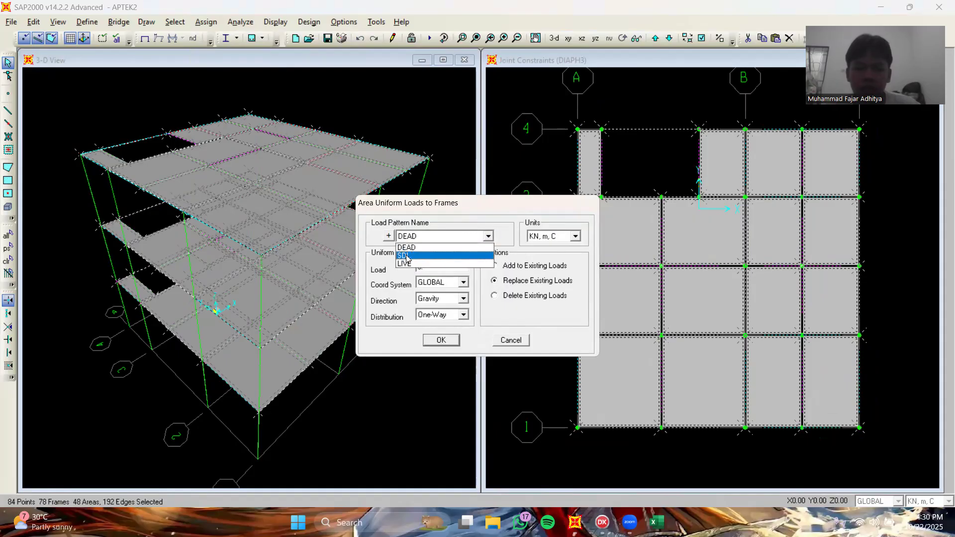
click(406, 256)
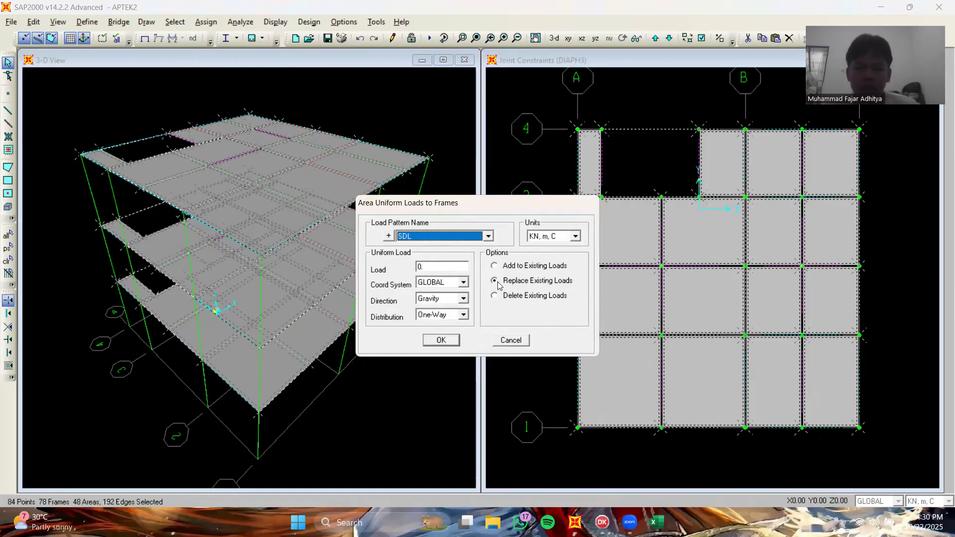
double_click(447, 268)
key(BackSpace)
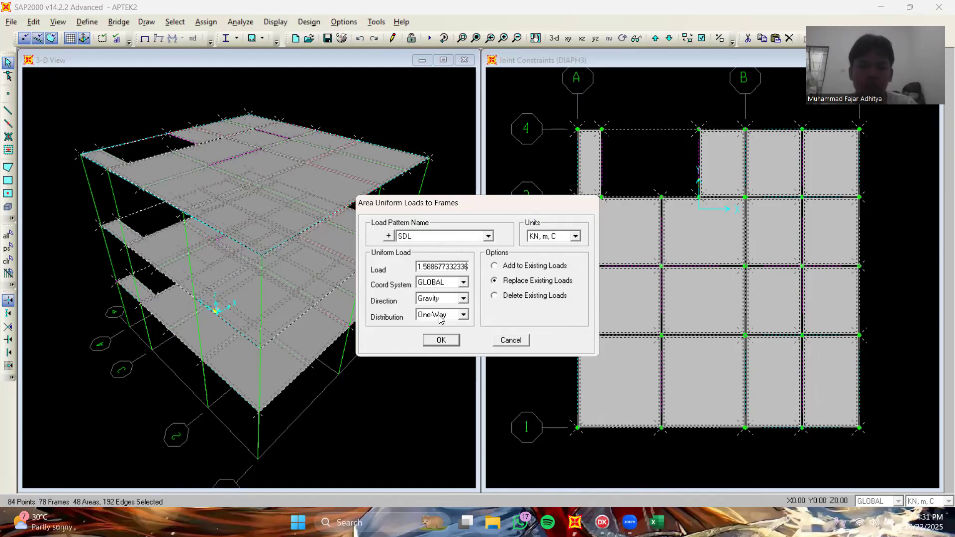
click(464, 315)
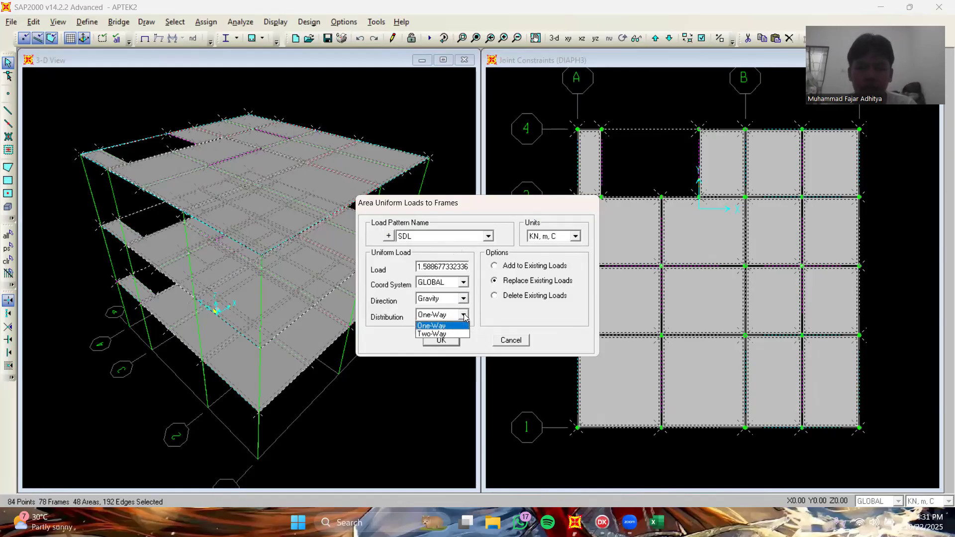
click(441, 334)
click(444, 340)
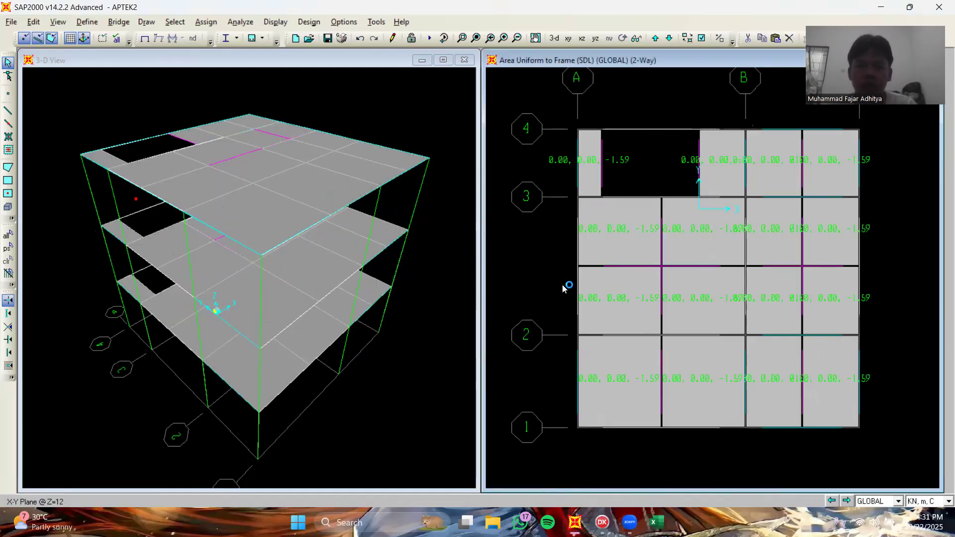
- Inspect the assigned SDL area loads on all three floors in a 3-D view
mouse_move(555, 250)
middle_down()
mouse_move(531, 236)
mouse_move(545, 254)
middle_up()
scroll(567, 238, down, 1)
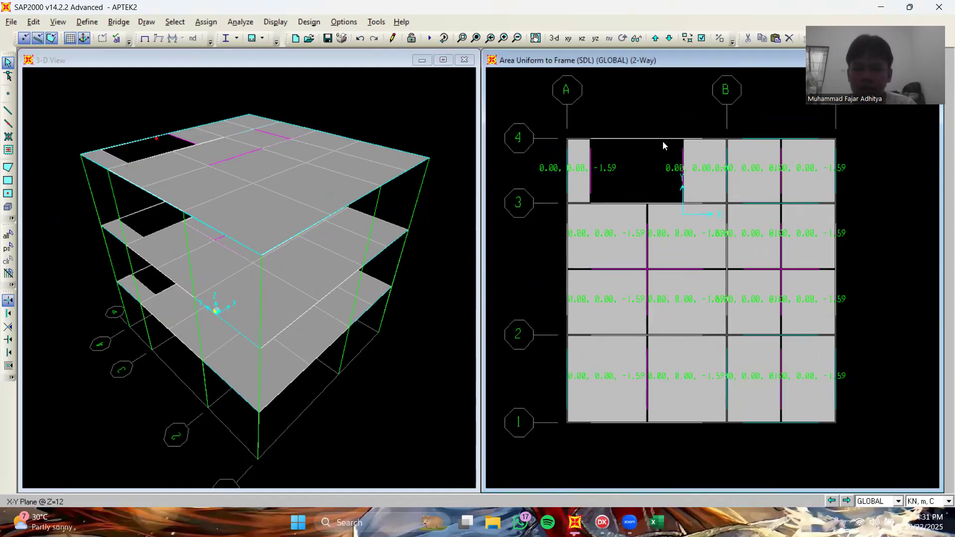
click(555, 38)
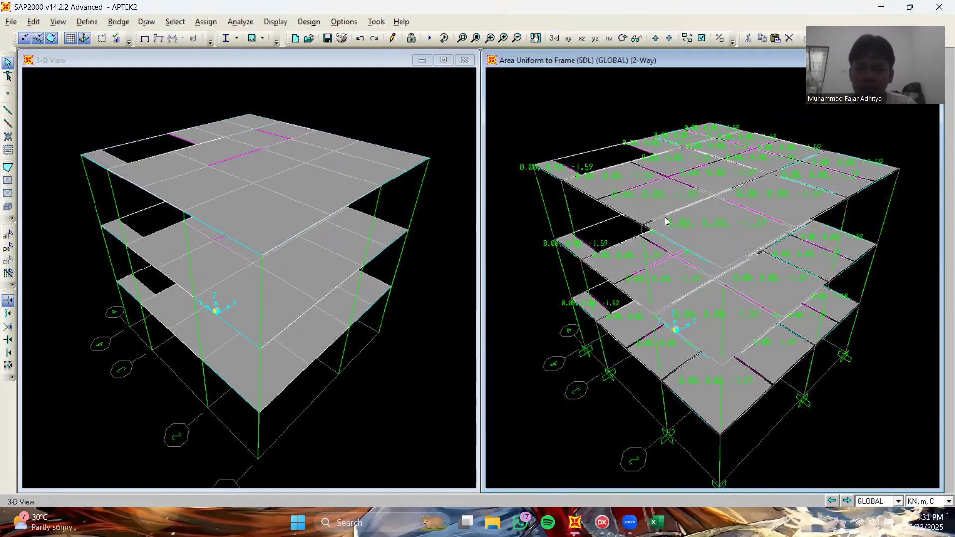
middle_drag(609, 293, 617, 305)
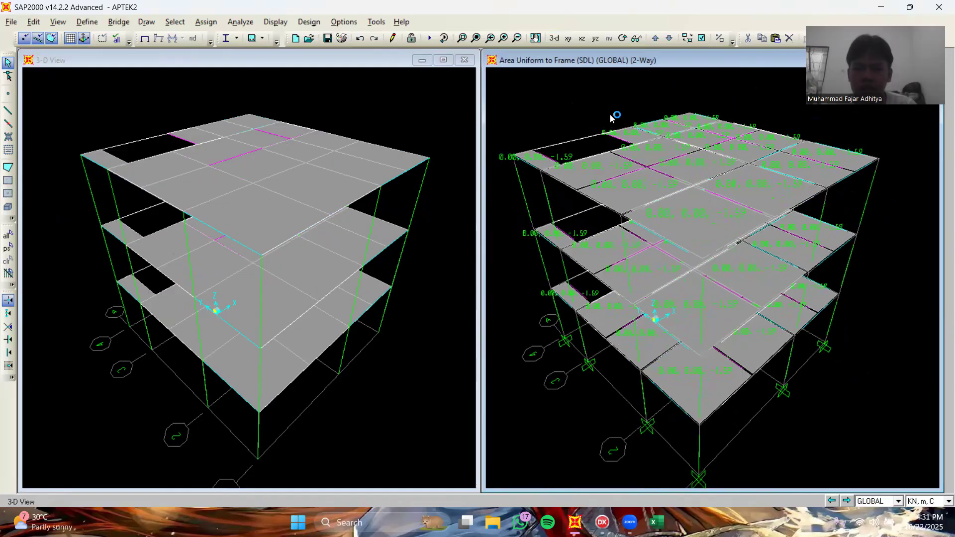
- Display the X-Y floor plan at Z=4 with the SDL area loads shown
click(567, 38)
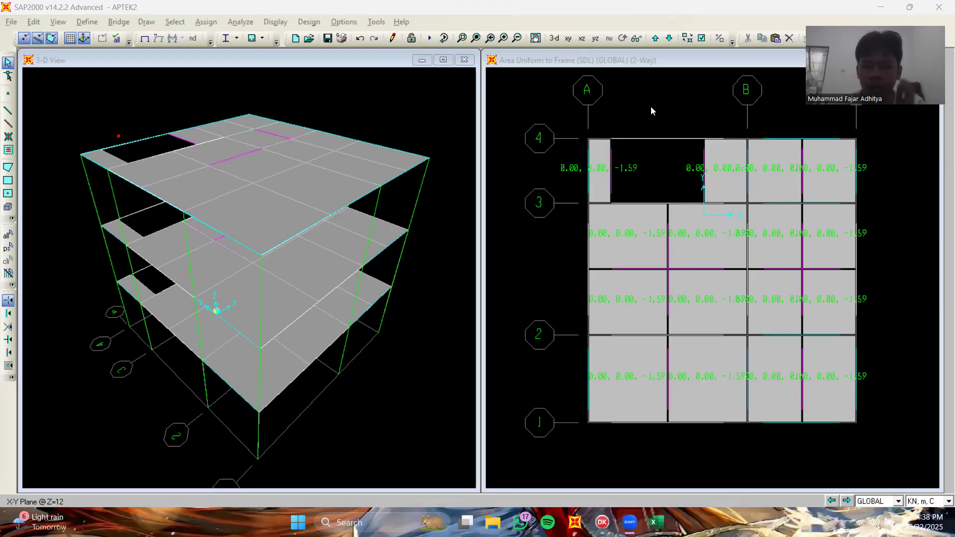
click(671, 41)
click(671, 40)
scroll(643, 185, down, 2)
middle_drag(642, 173, 651, 134)
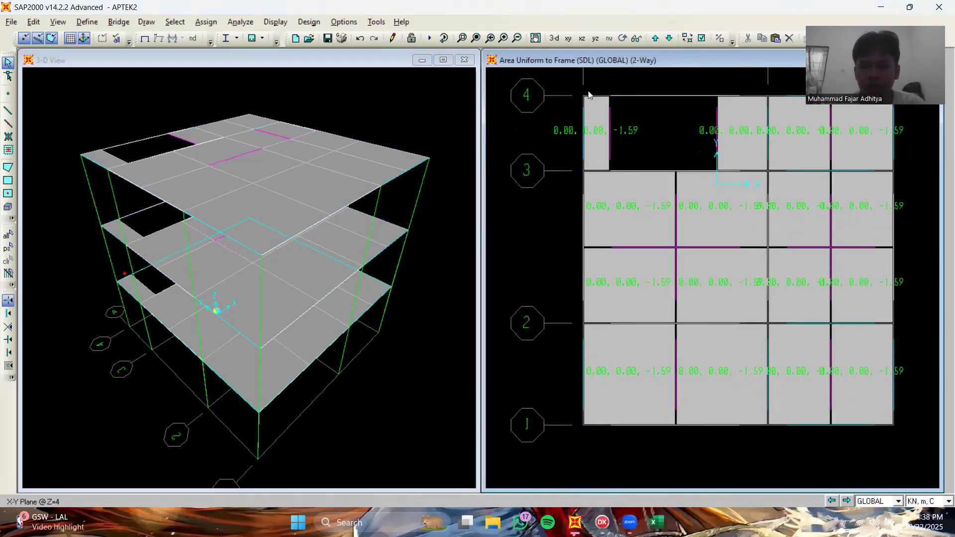
click(583, 148)
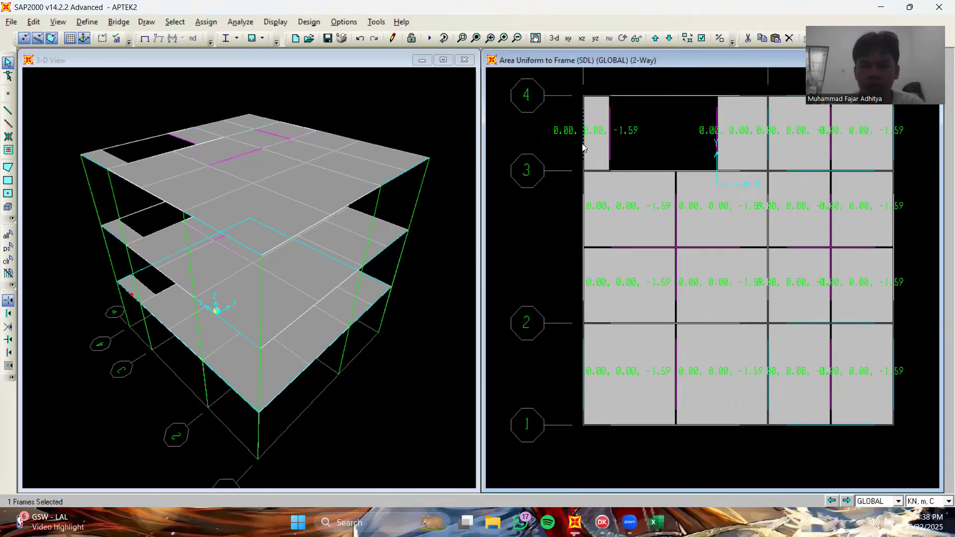
click(584, 221)
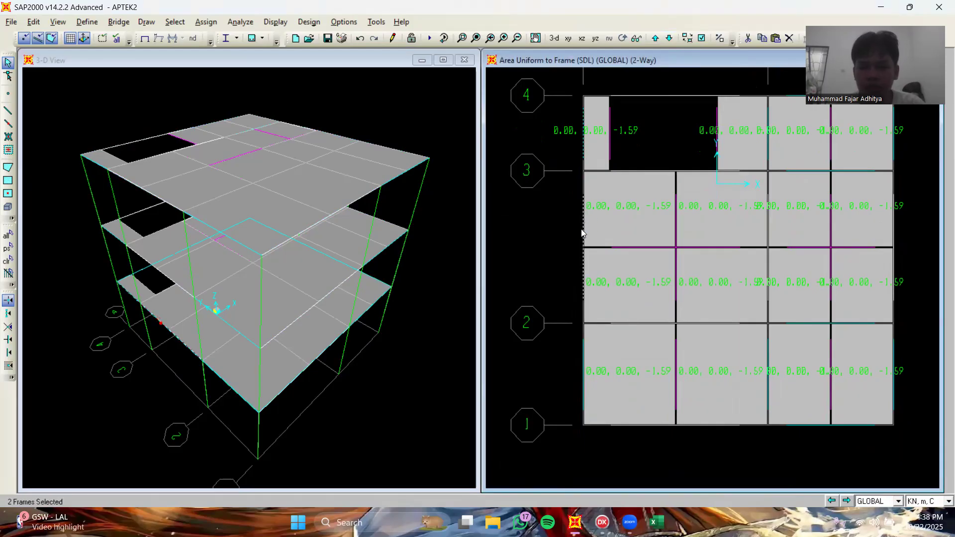
click(583, 362)
click(665, 427)
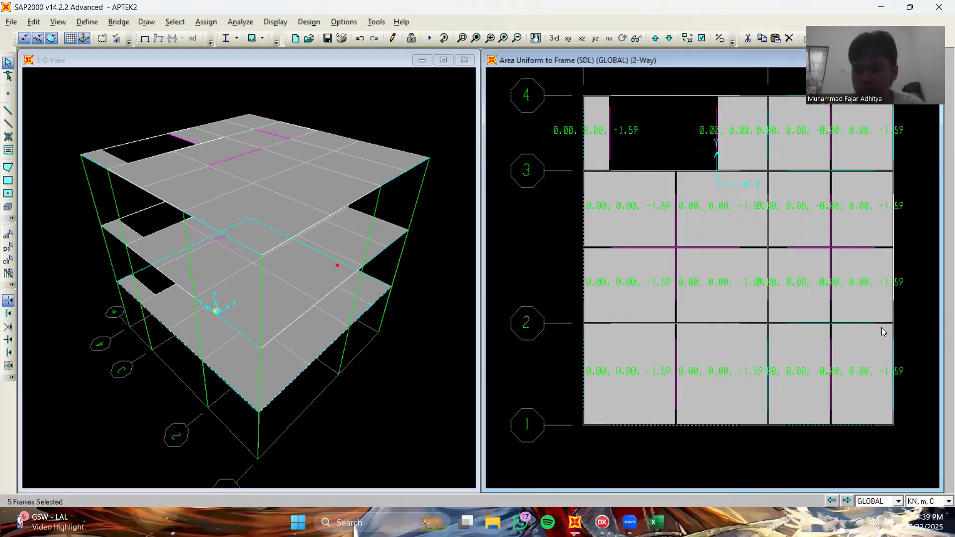
click(893, 338)
click(893, 298)
middle_drag(857, 201, 848, 249)
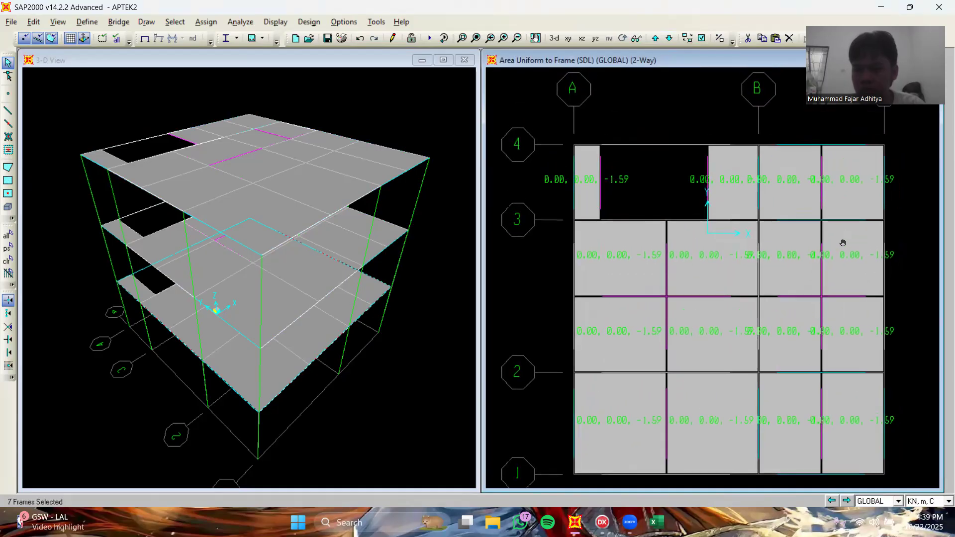
click(884, 164)
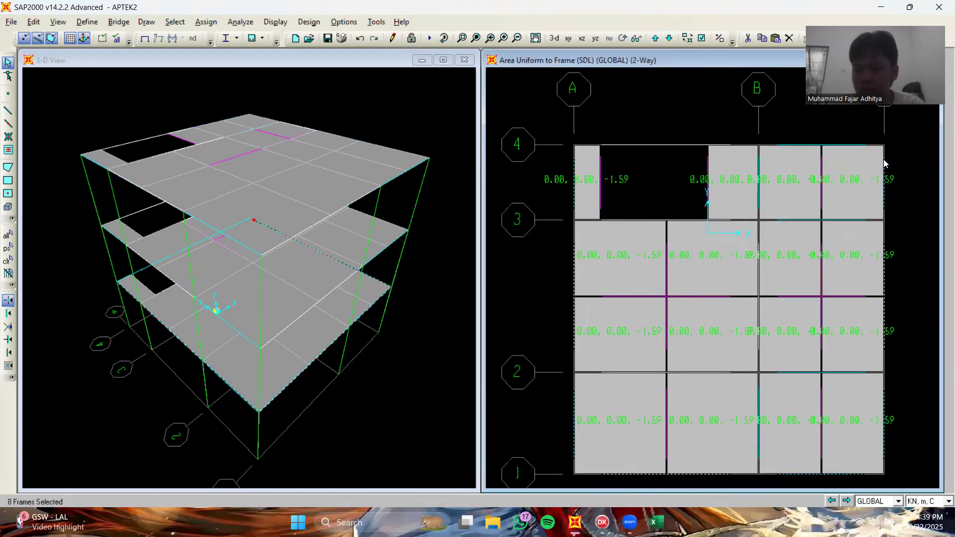
click(832, 145)
click(678, 145)
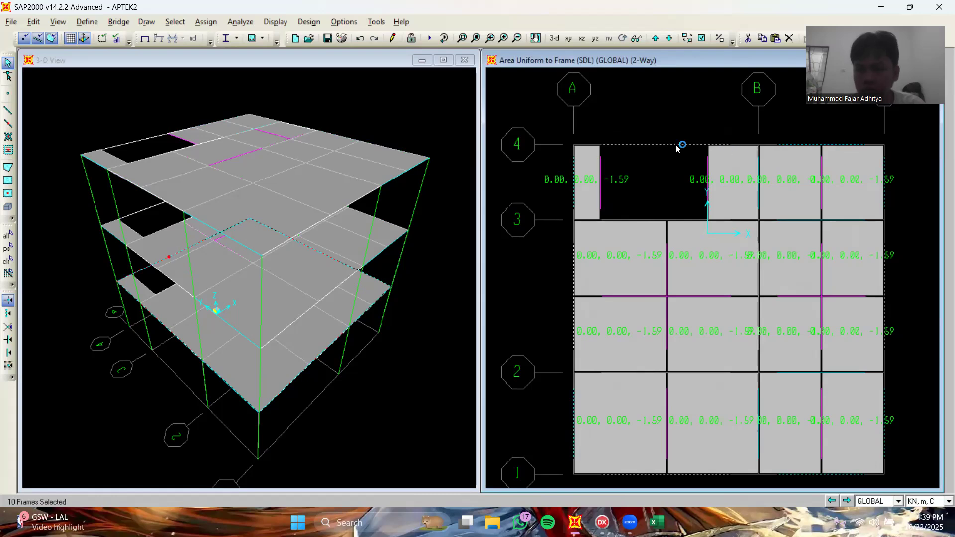
click(655, 39)
scroll(668, 151, down, 1)
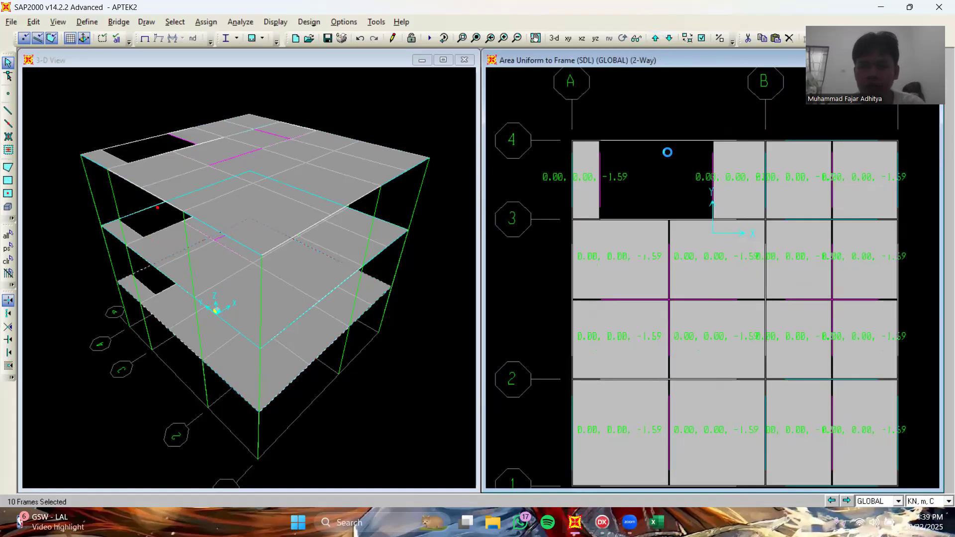
mouse_move(666, 186)
middle_down()
mouse_move(670, 169)
mouse_move(662, 177)
middle_up()
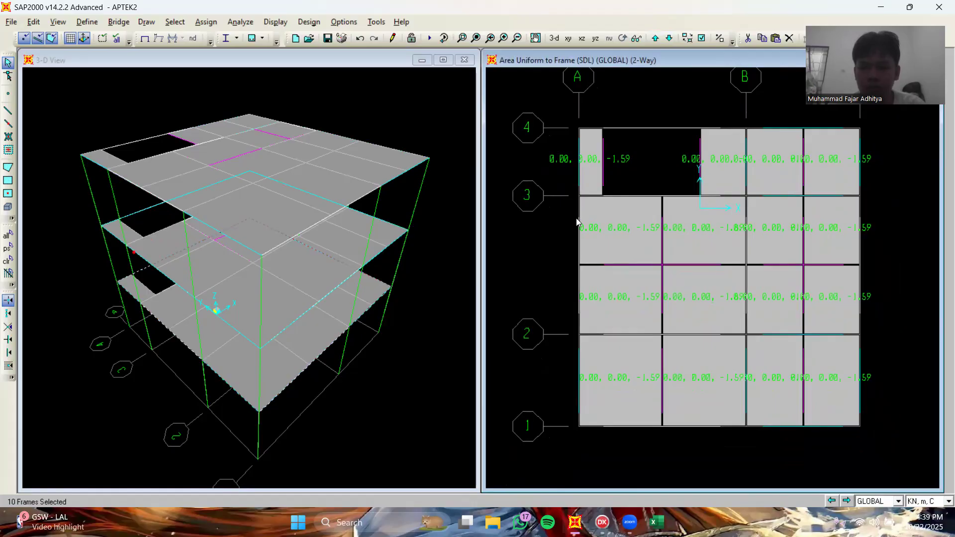
click(580, 176)
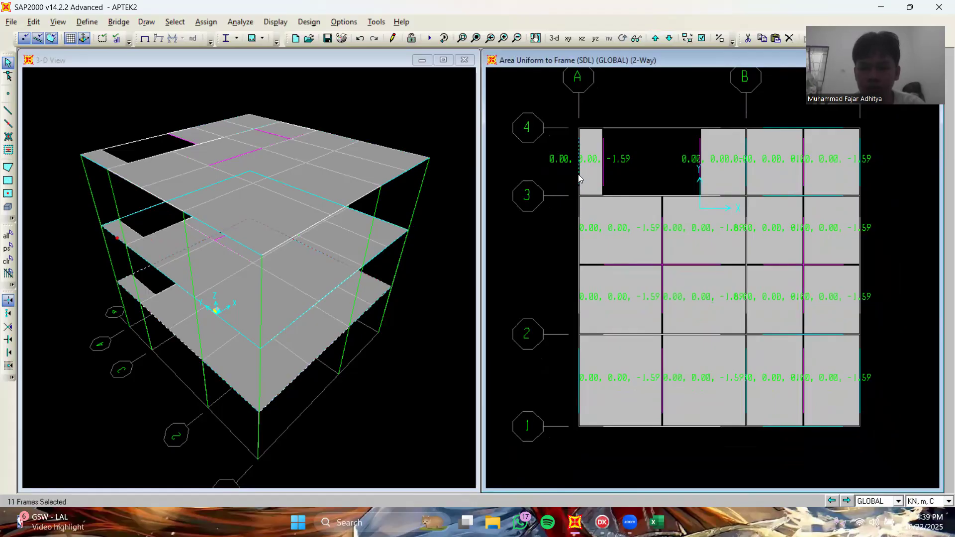
click(580, 249)
click(580, 393)
click(637, 427)
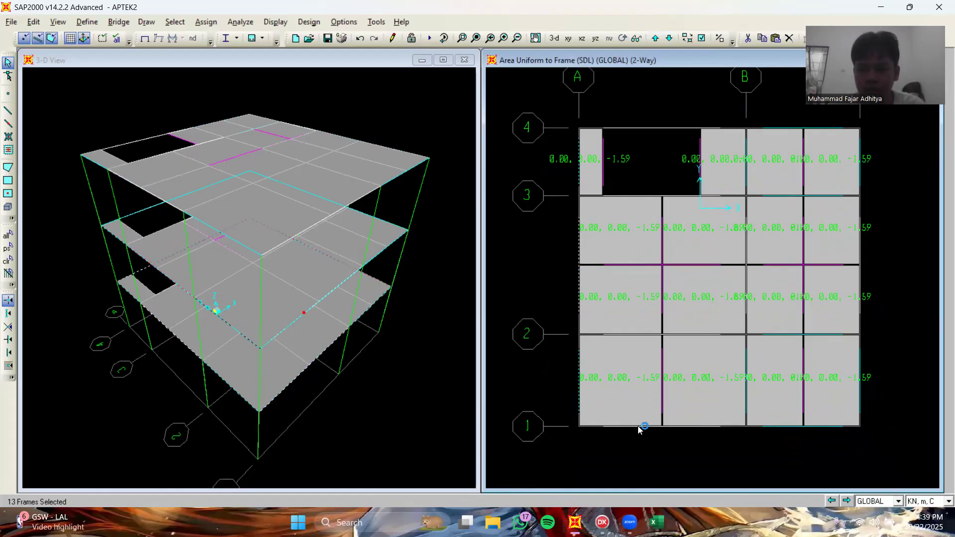
click(781, 427)
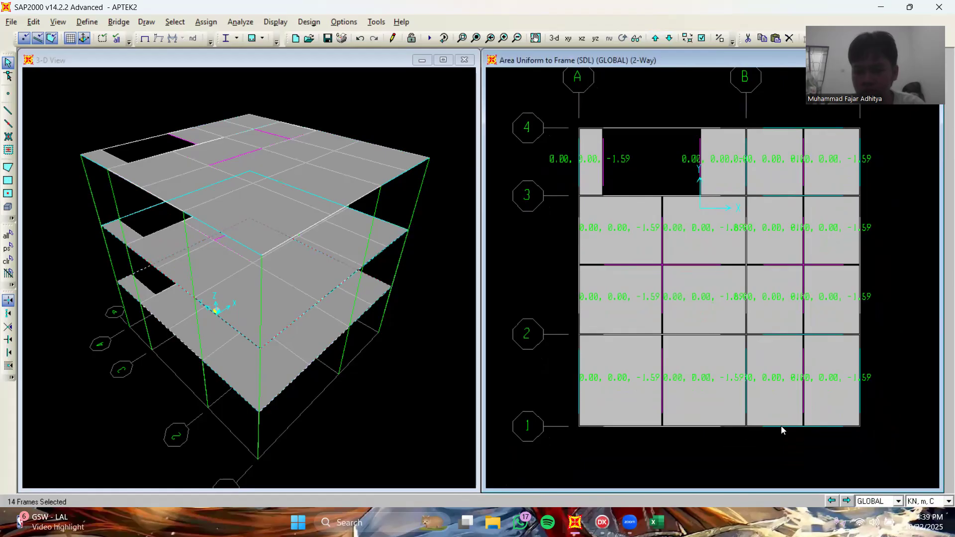
click(861, 353)
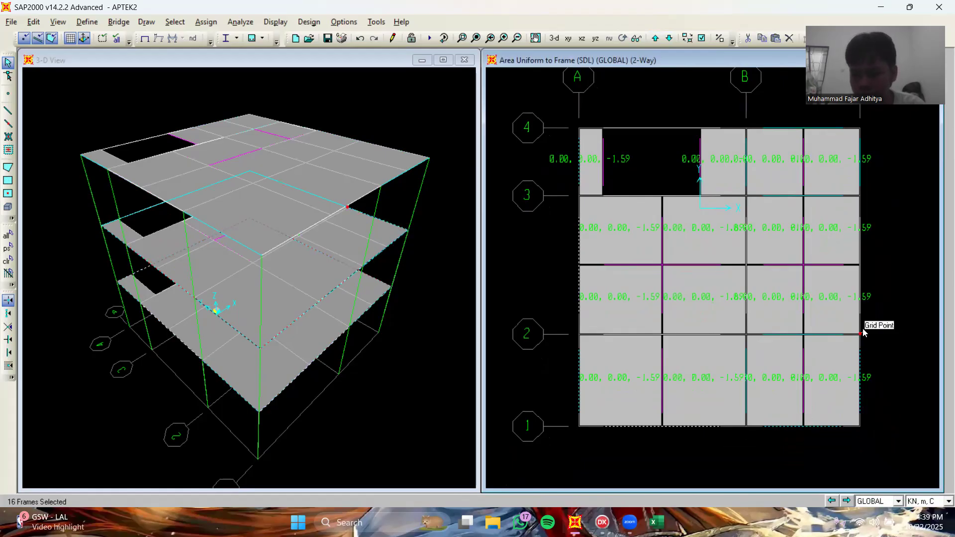
click(860, 265)
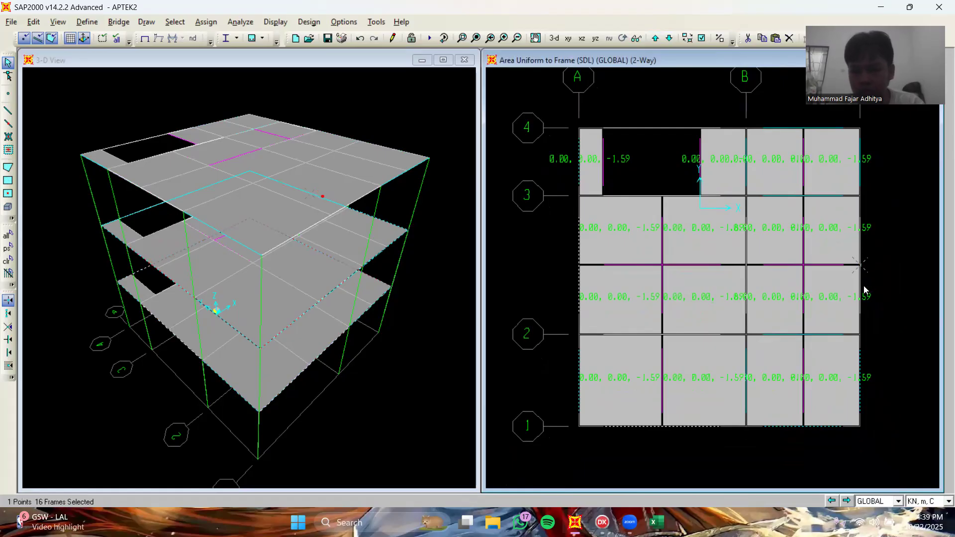
key(ctrl+q)
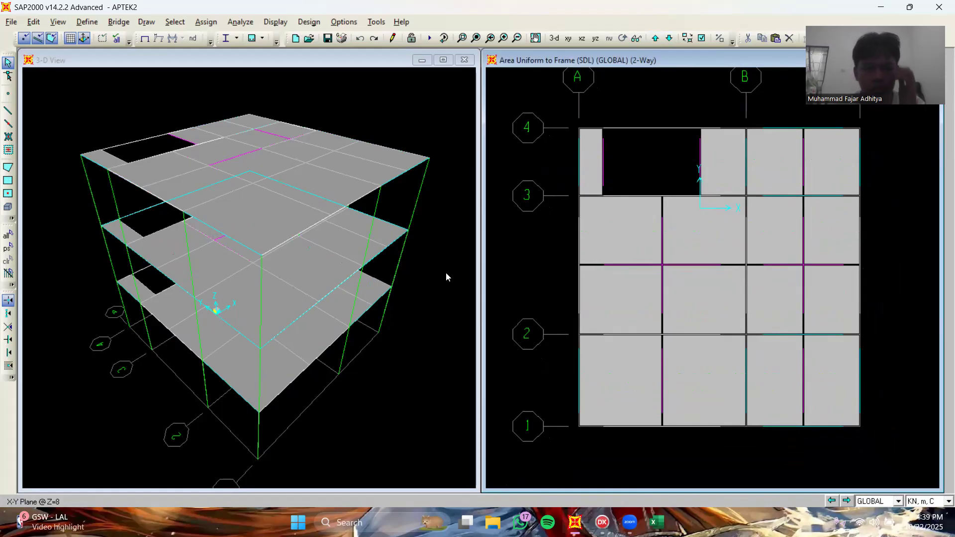
click(671, 39)
mouse_move(637, 206)
middle_down()
mouse_move(649, 223)
mouse_move(652, 205)
middle_up()
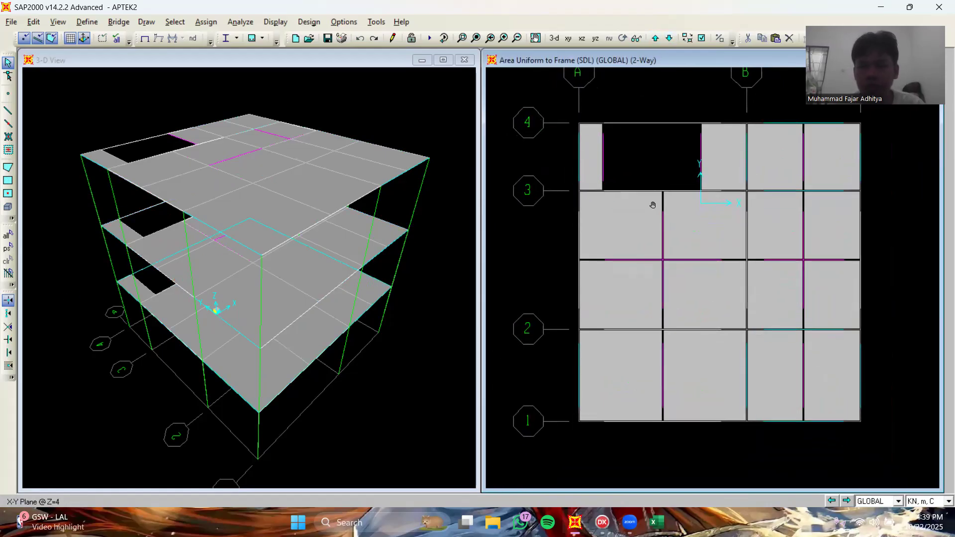
click(581, 226)
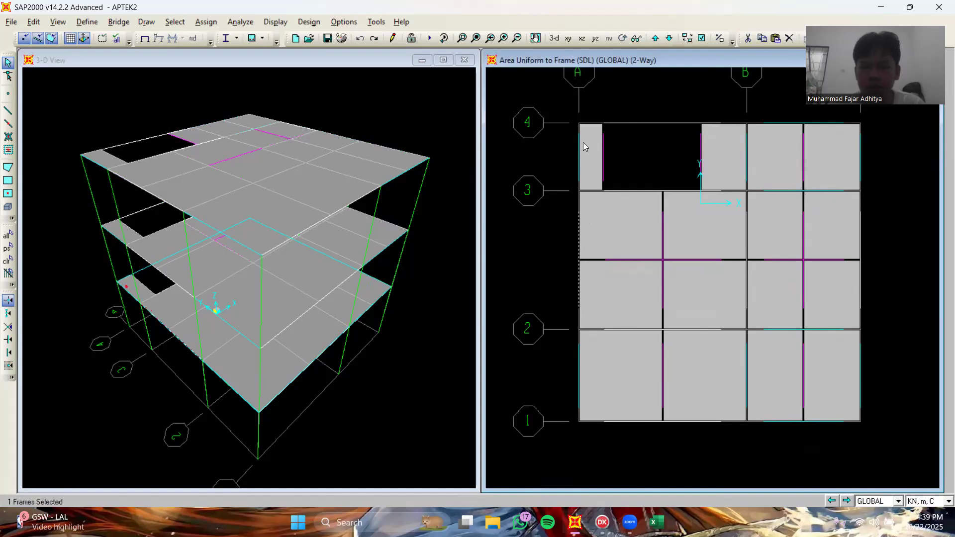
click(579, 154)
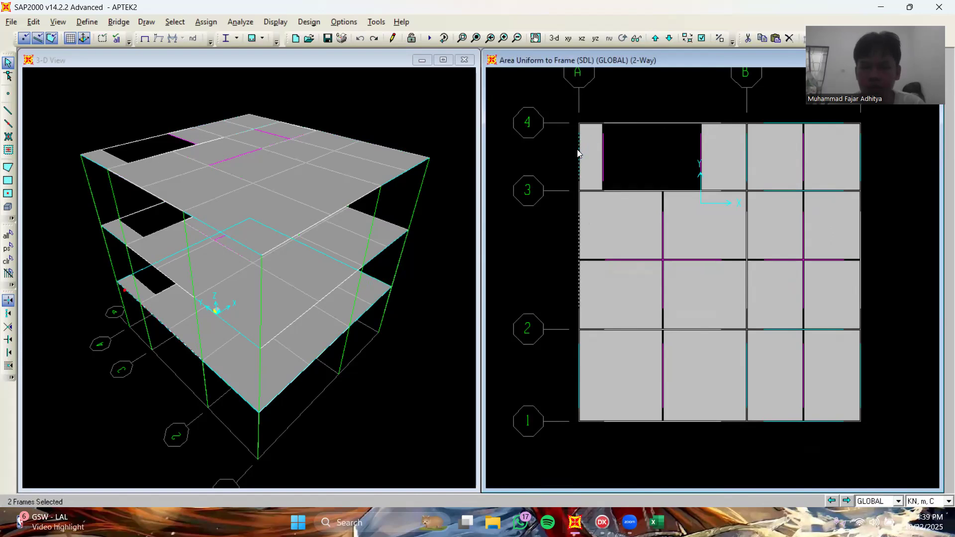
click(655, 125)
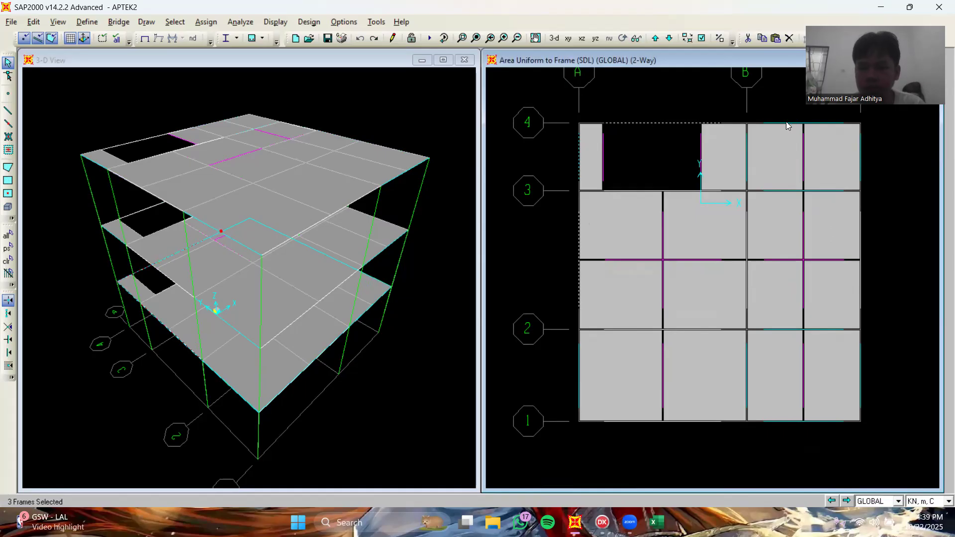
click(787, 125)
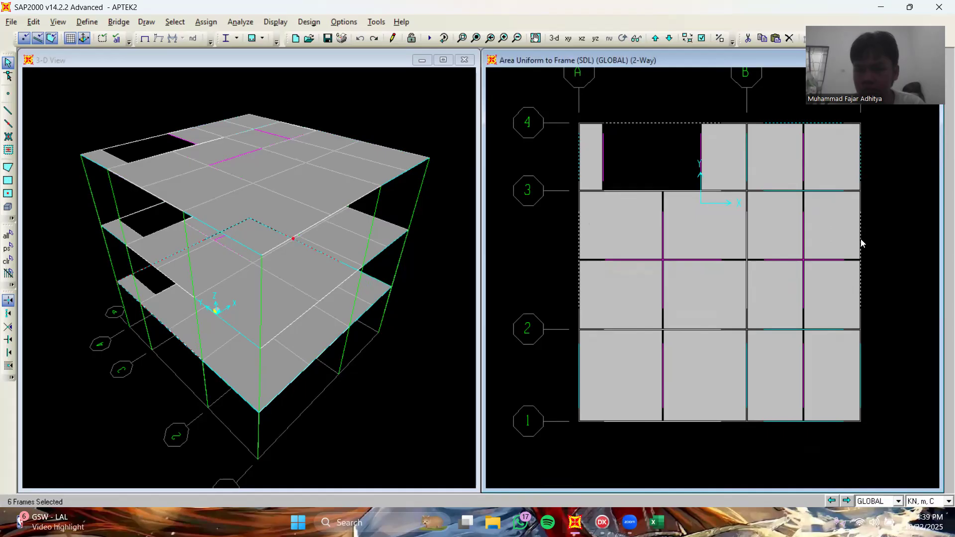
click(862, 359)
click(688, 423)
key(ctrl+q)
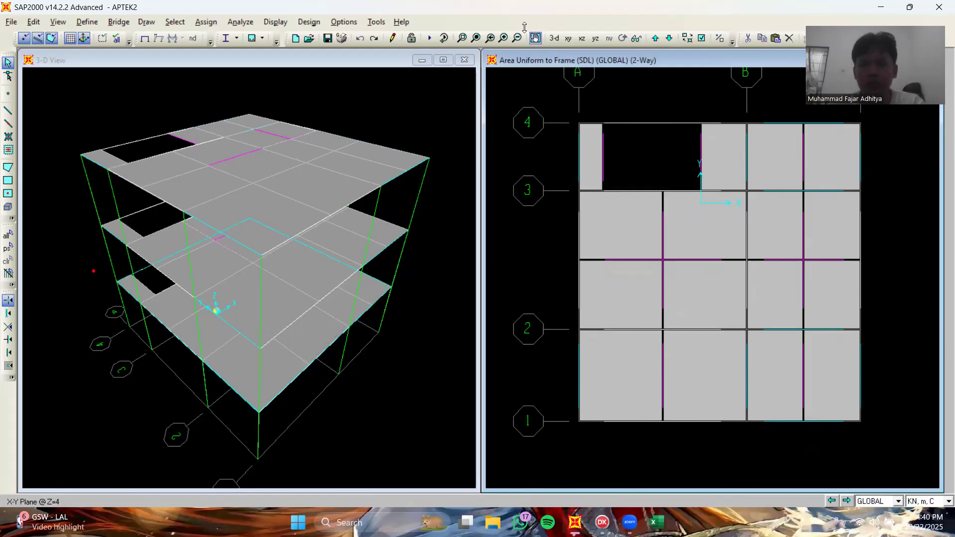
- Select all perimeter beams along the four outer edges of the Z=4 floor plan
click(785, 44)
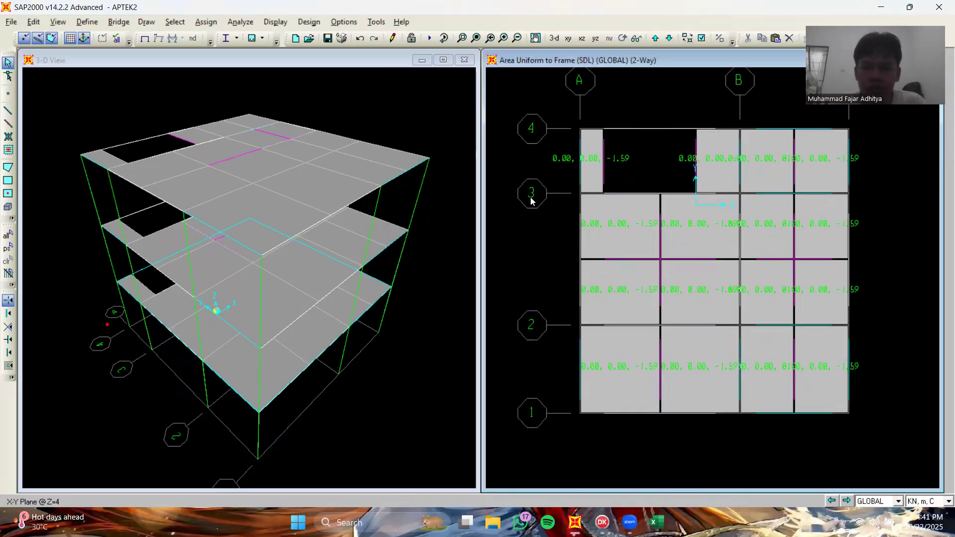
click(581, 176)
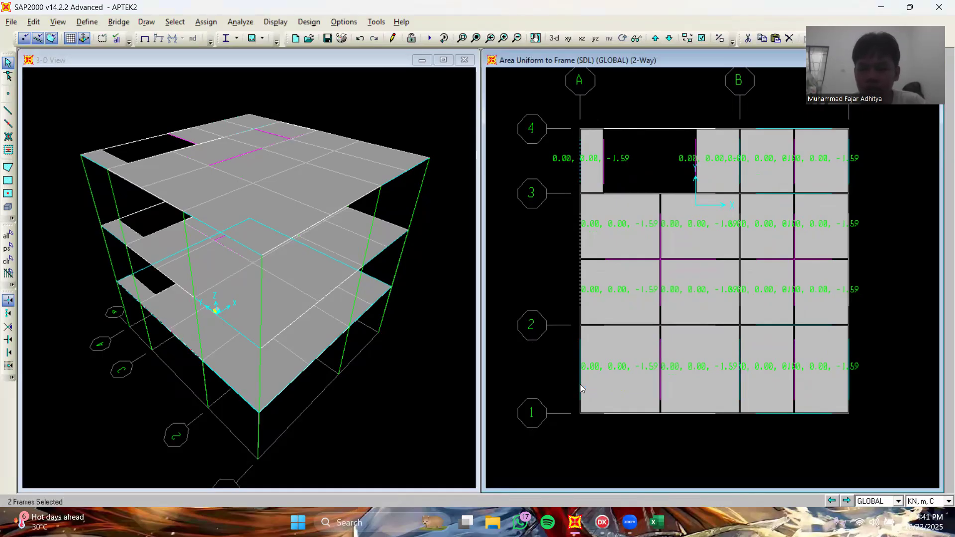
click(622, 413)
click(699, 414)
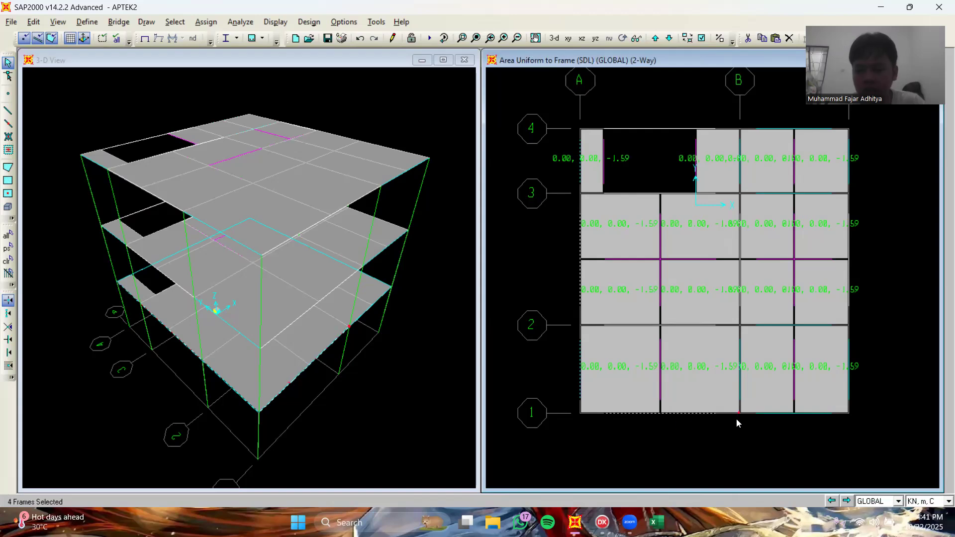
click(785, 413)
click(849, 302)
click(849, 351)
click(810, 130)
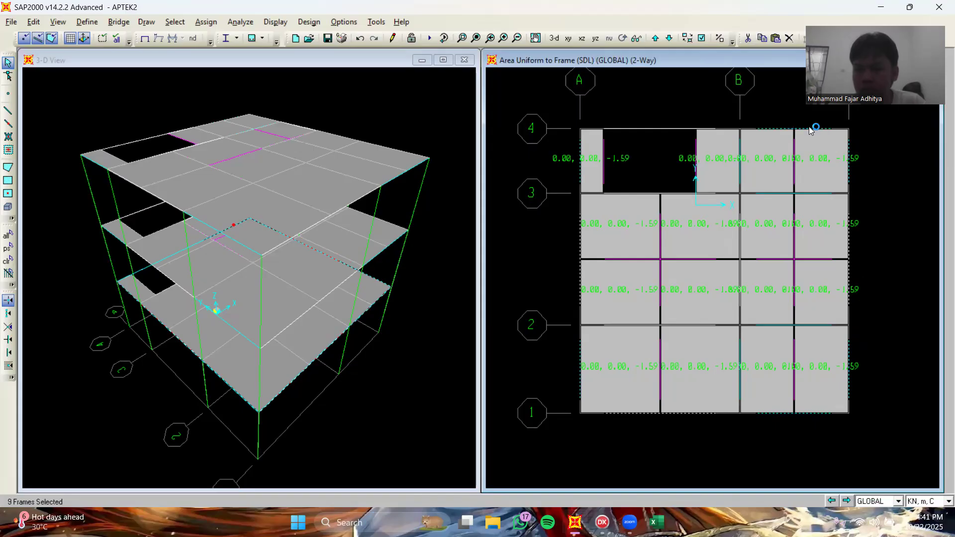
click(677, 130)
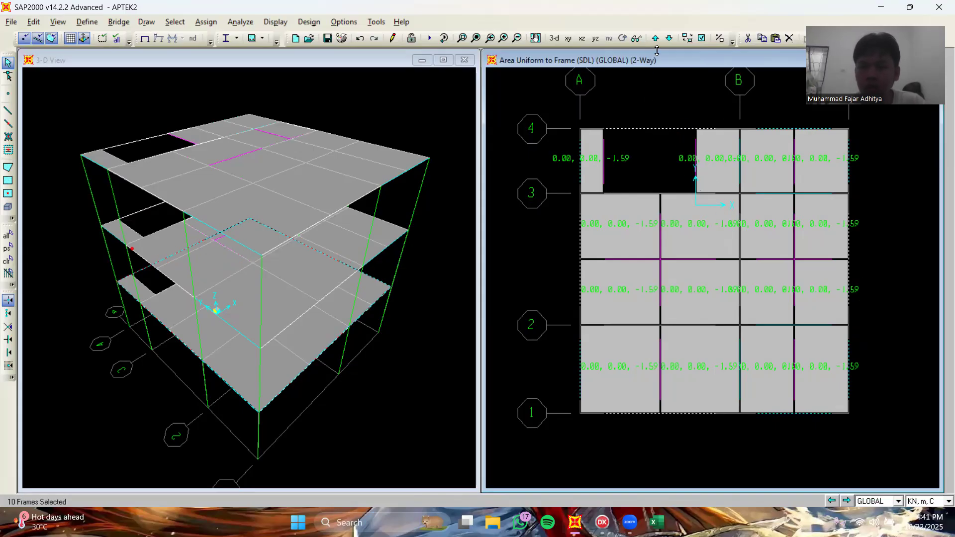
- Add all outer-edge beams of the Z=8 floor plan to the selection, including those beside the slab opening
scroll(625, 157, up, 1)
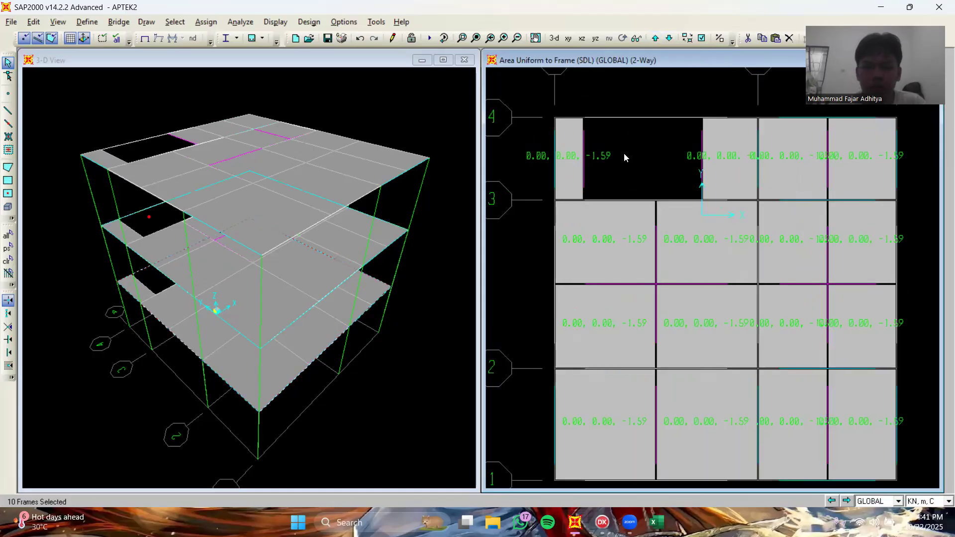
click(641, 118)
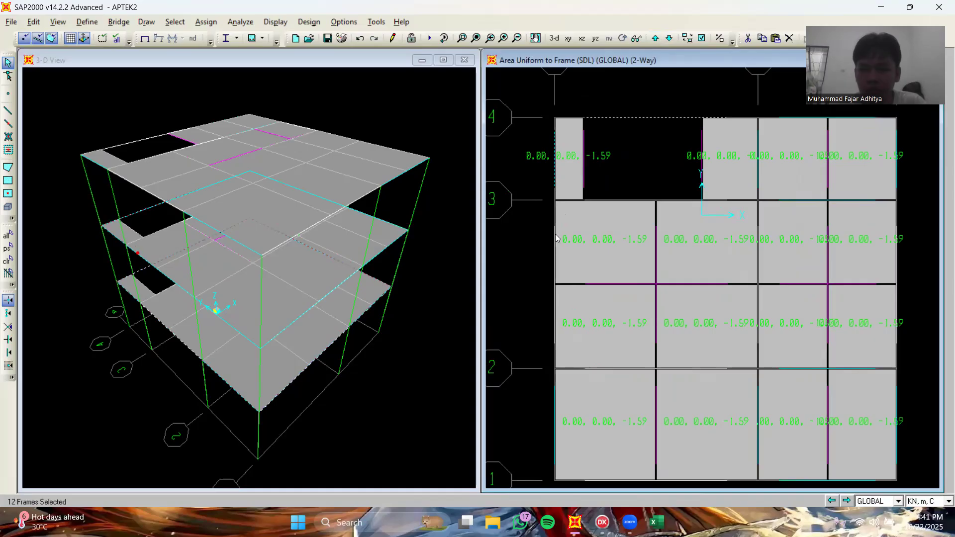
click(556, 261)
click(556, 407)
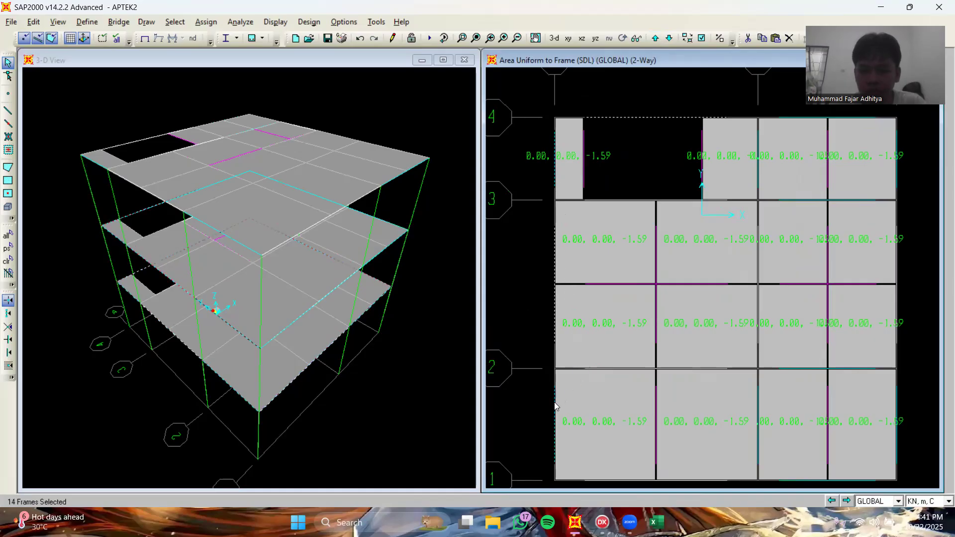
click(697, 481)
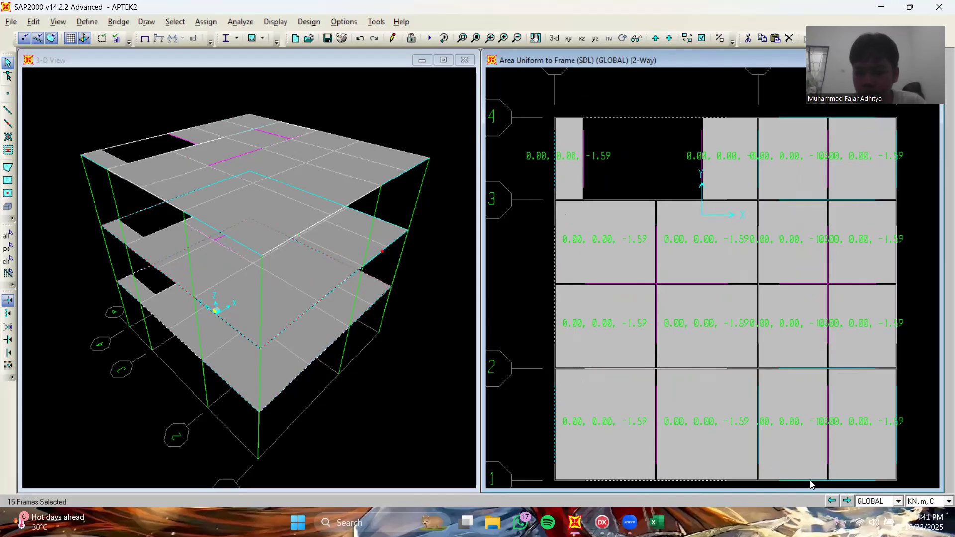
click(899, 396)
click(900, 269)
click(898, 261)
click(897, 180)
click(801, 118)
scroll(679, 151, down, 1)
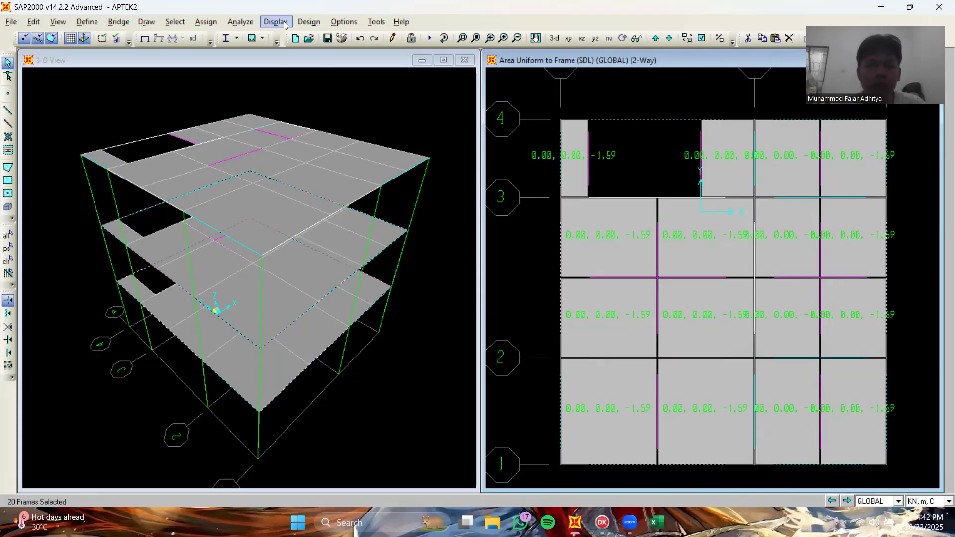
- Start a distributed frame load assignment for the selected perimeter beams under the SDL load pattern
click(215, 22)
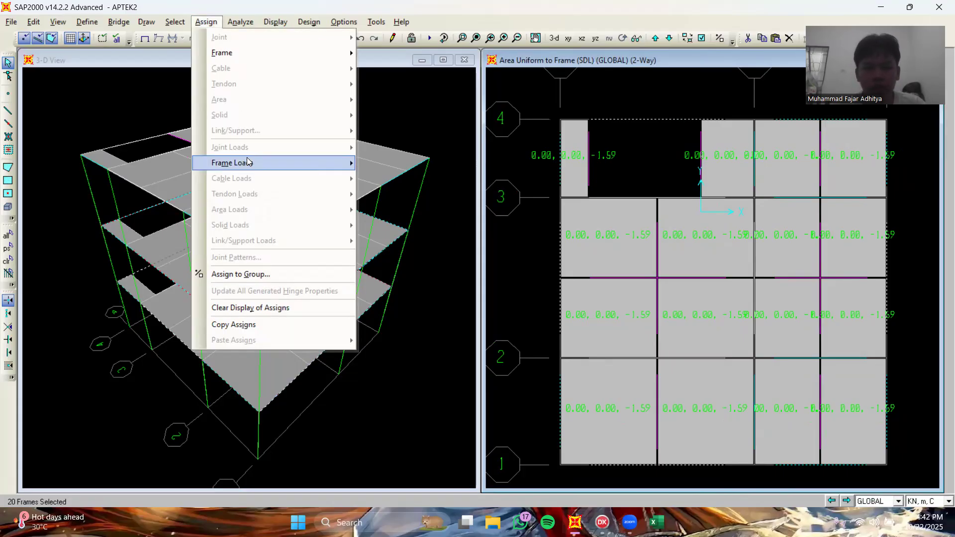
mouse_move(250, 165)
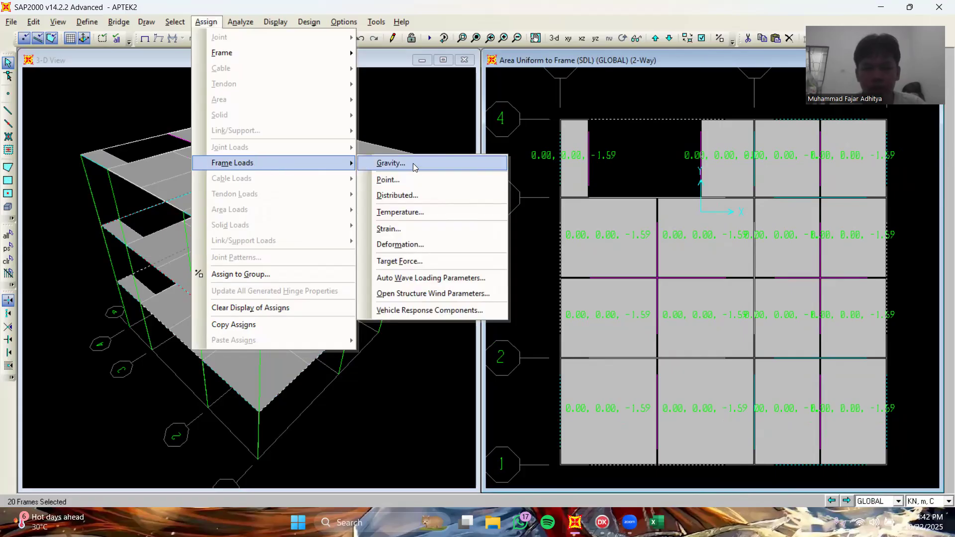
click(404, 195)
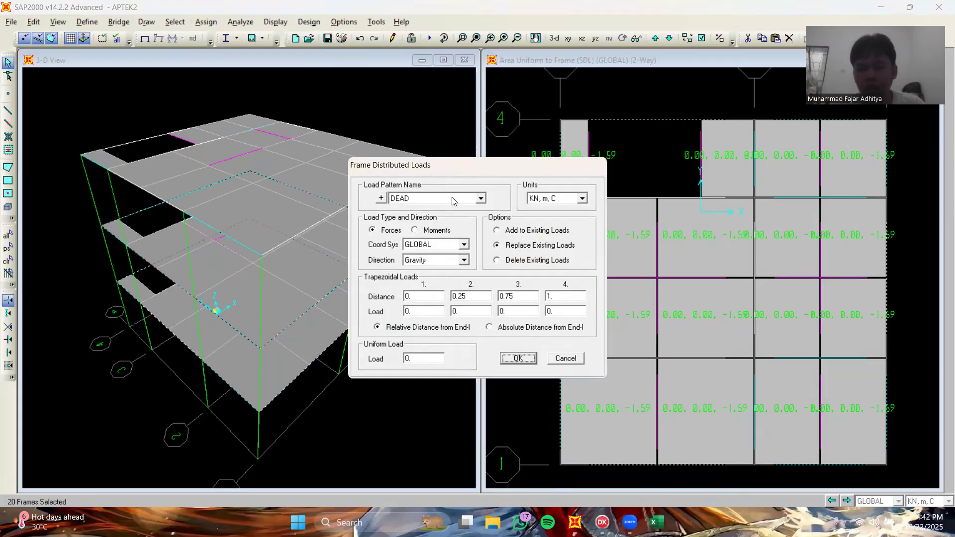
click(481, 198)
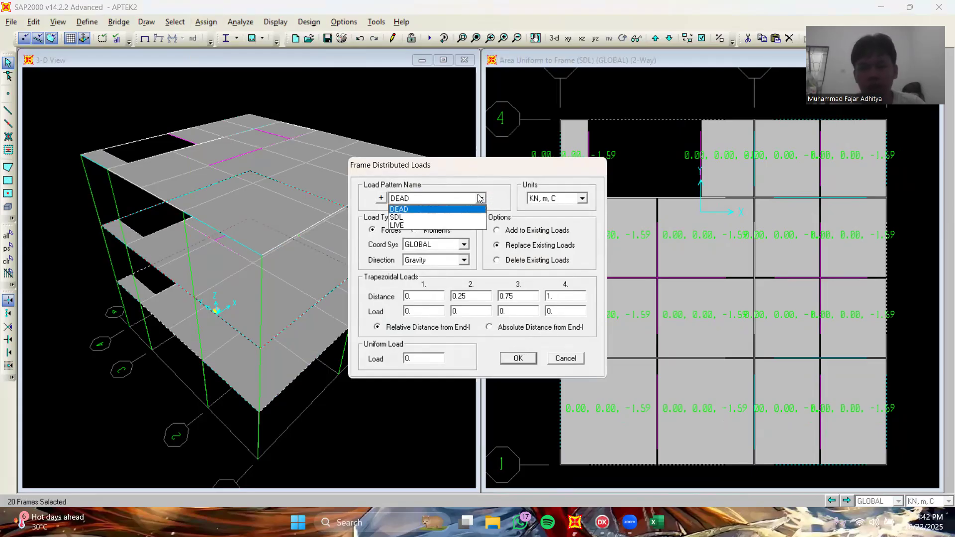
click(420, 219)
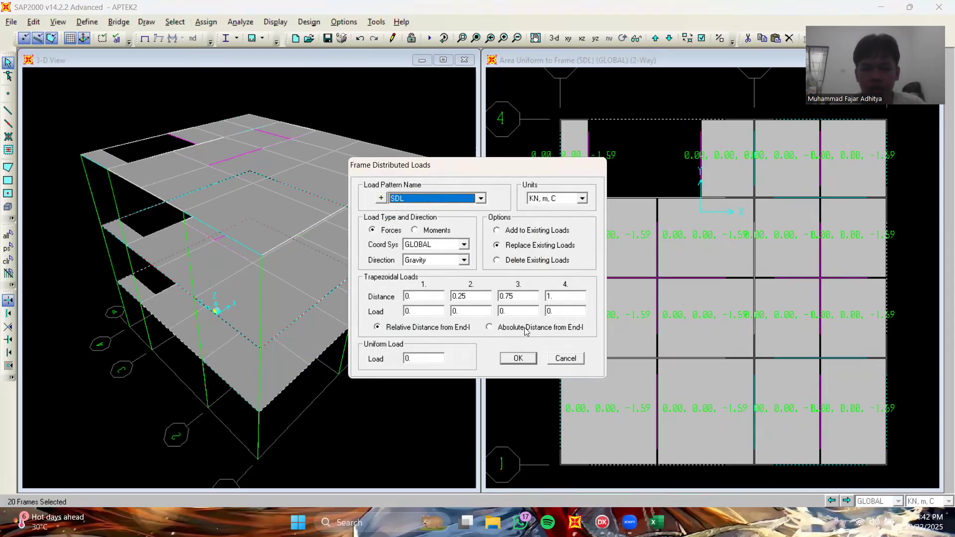
- Assign a uniform gravity load of 9.806650199606 kN/m to the beams and view the frame loads in 3-D
double_click(431, 360)
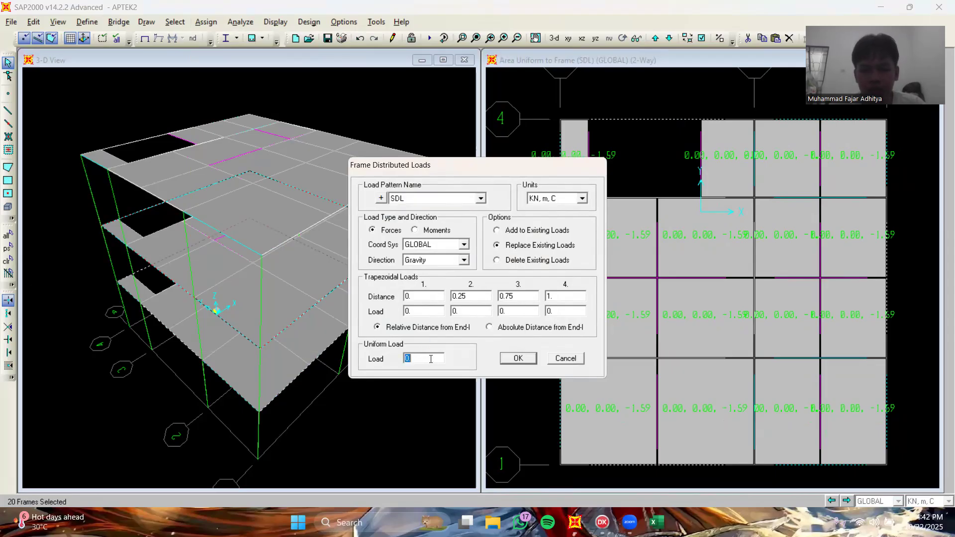
key(BackSpace)
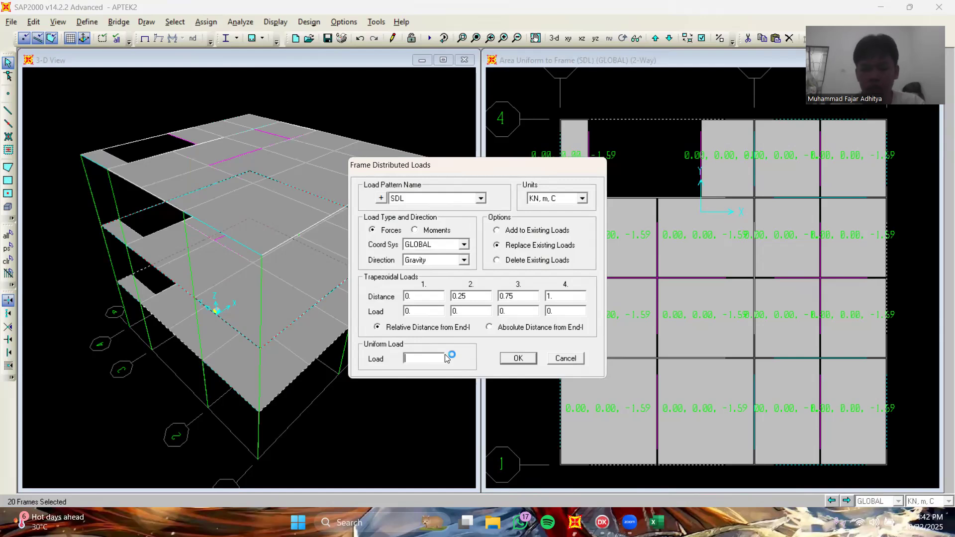
text(9.)
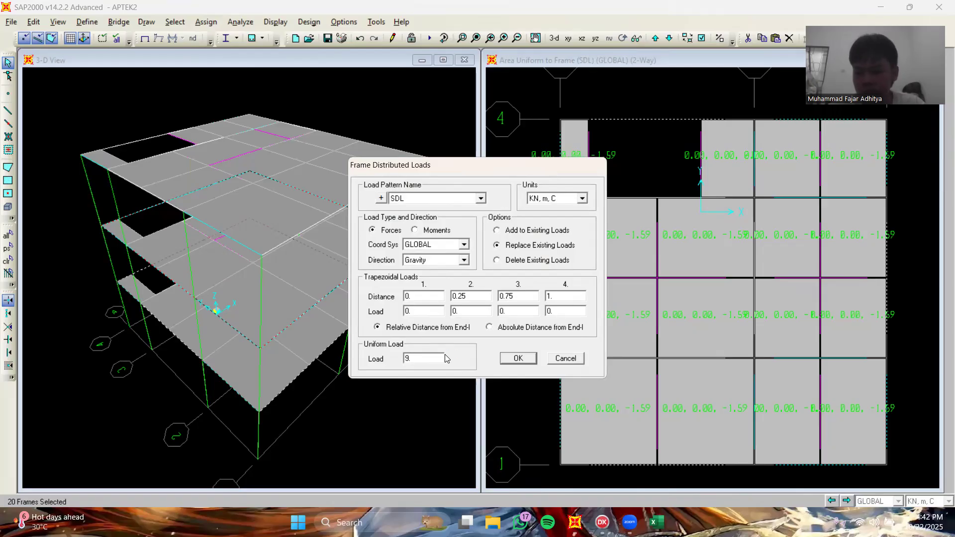
text(8066)
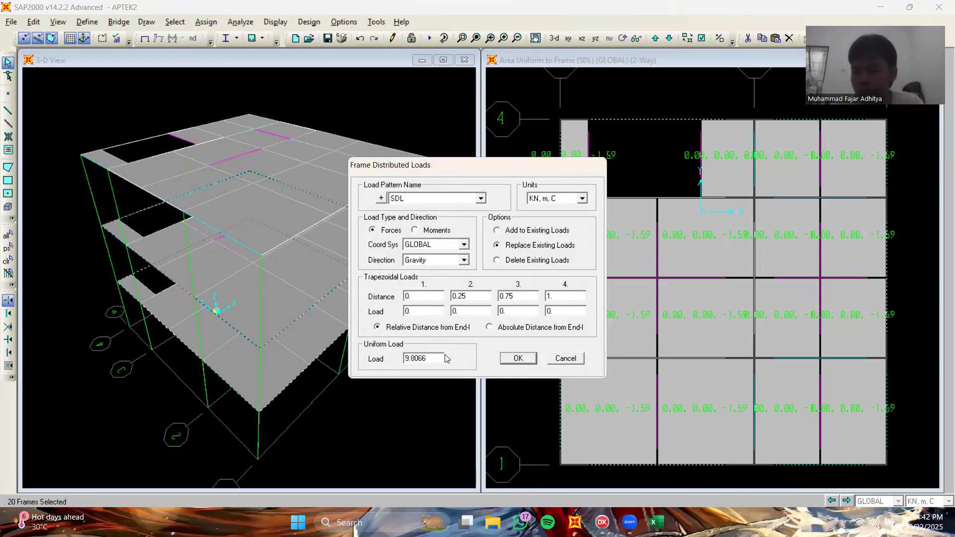
text(501)
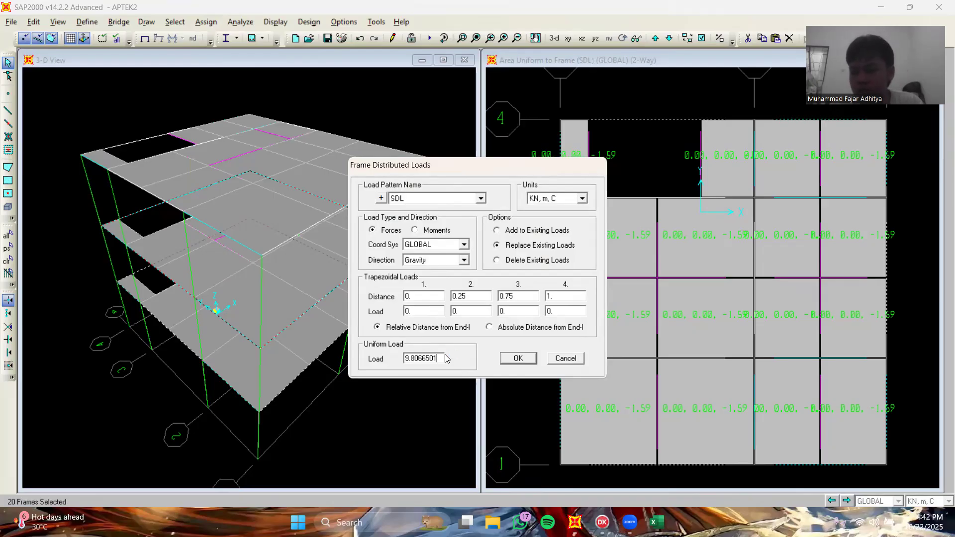
text(99)
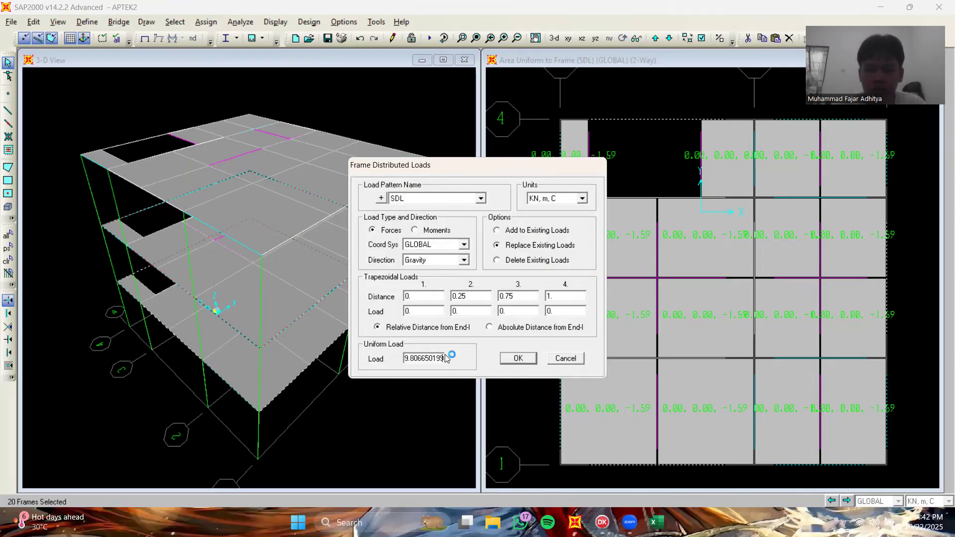
text(606)
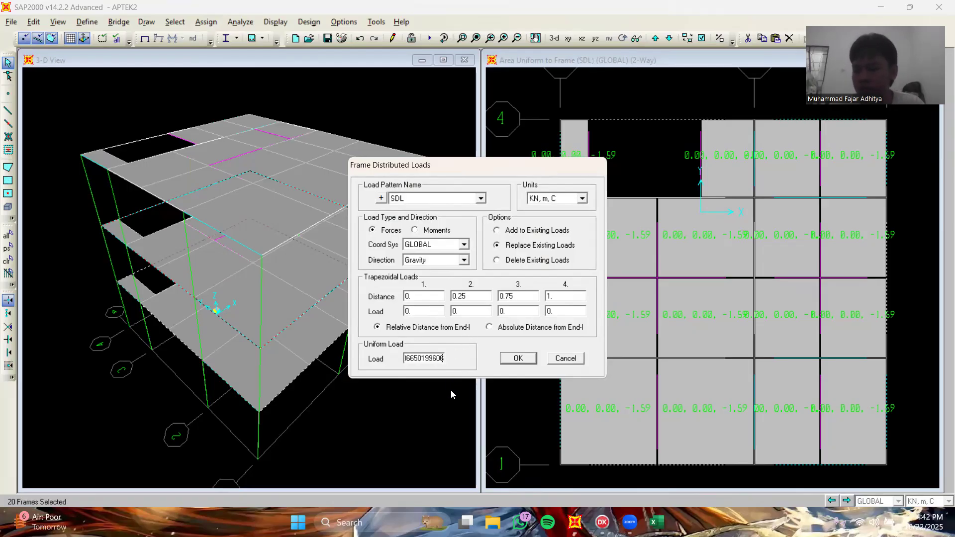
click(518, 358)
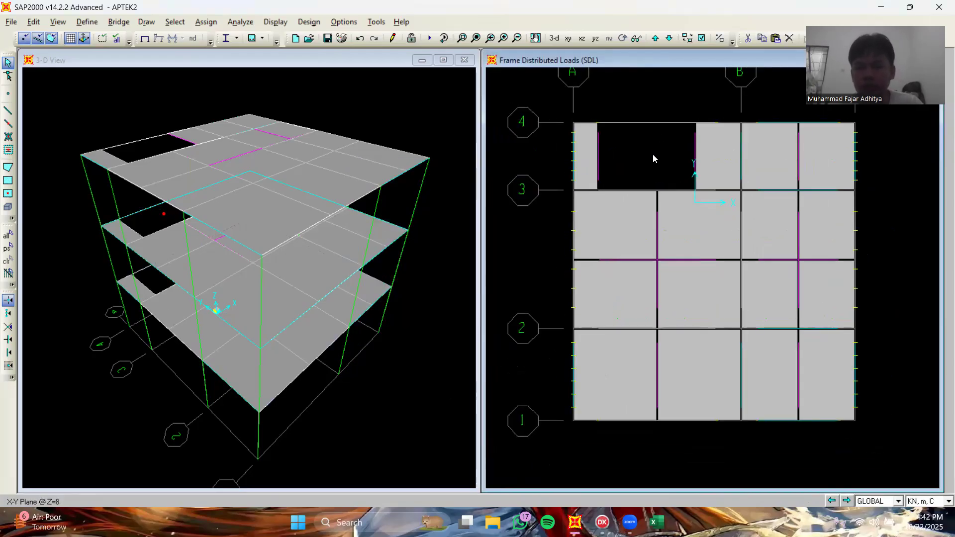
click(557, 42)
middle_drag(647, 243, 666, 253)
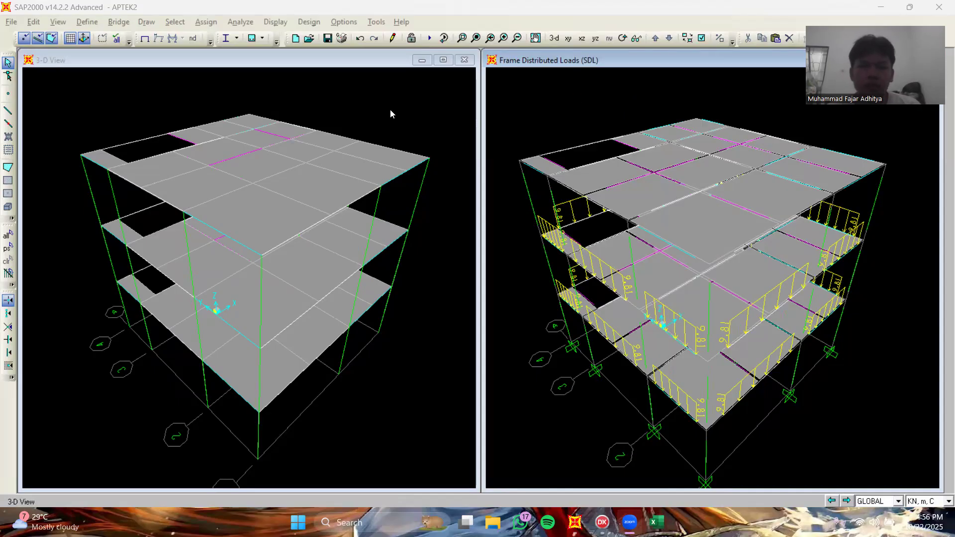
- Create a new Linear Add load combination and add the DEAD load case with a scale factor of 1.40
click(94, 23)
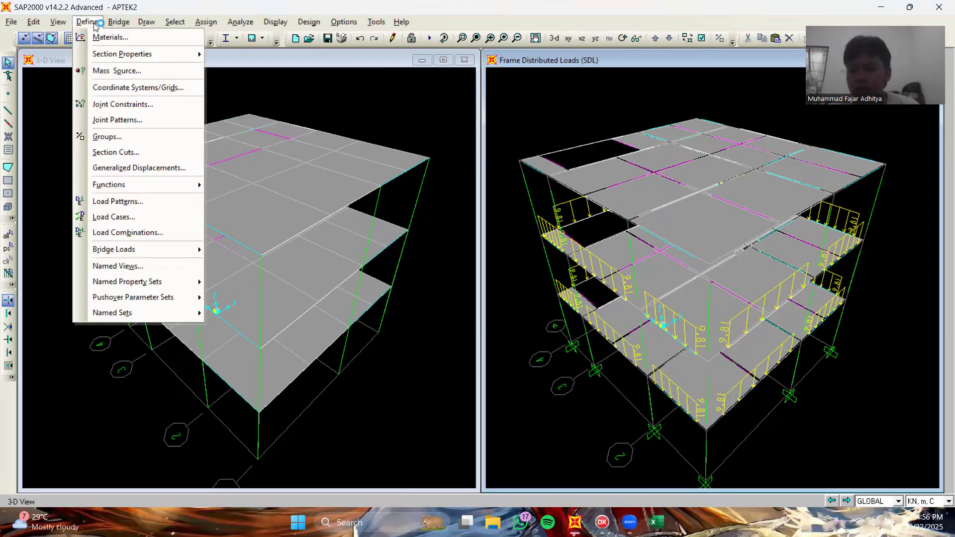
click(121, 235)
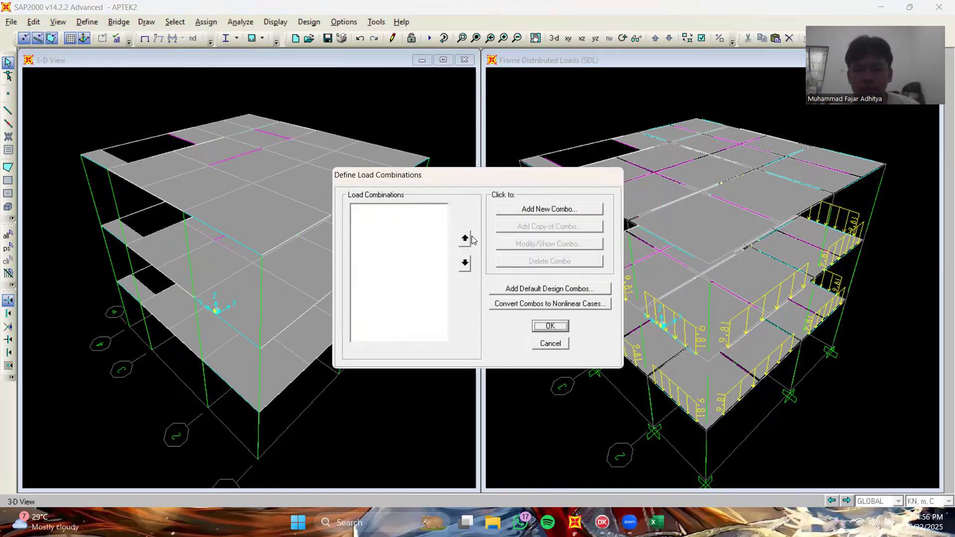
click(565, 211)
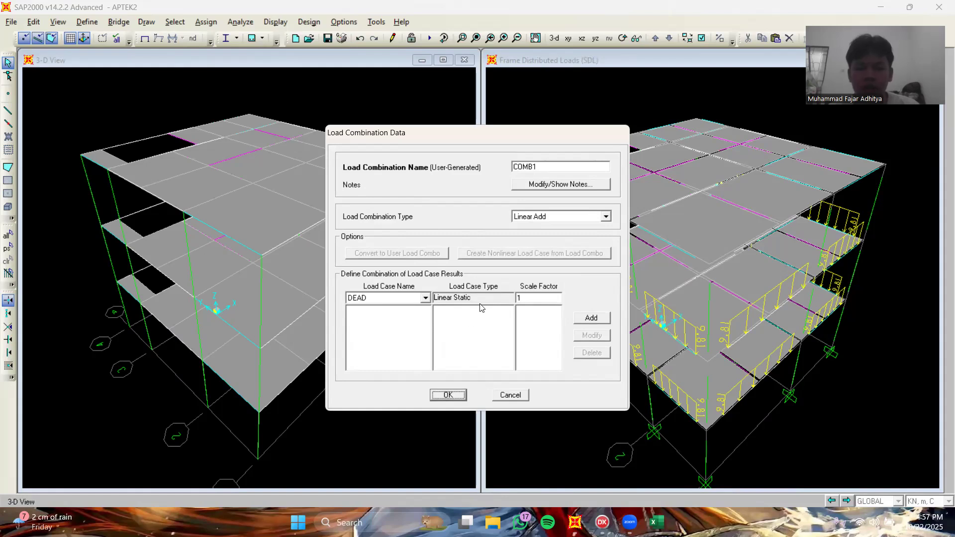
click(425, 298)
click(426, 299)
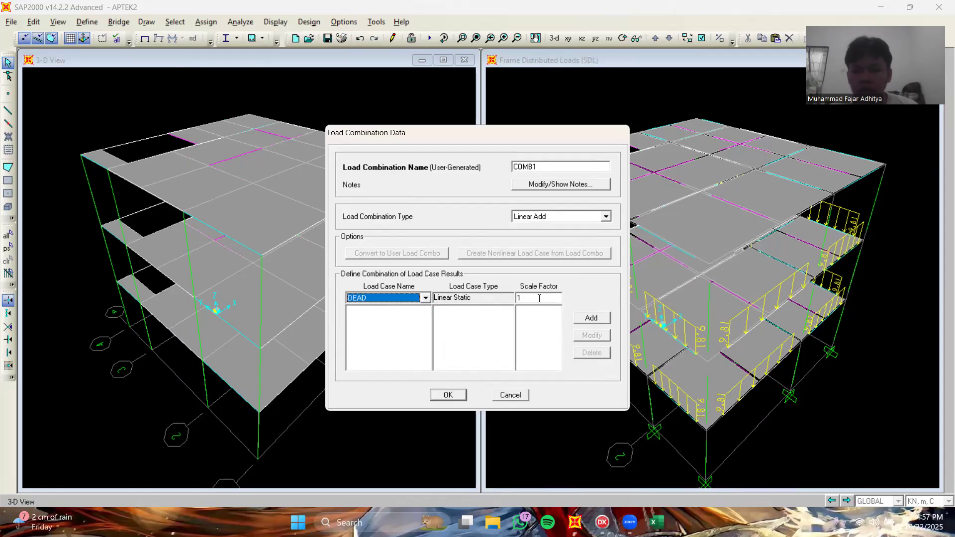
click(540, 299)
text(1)
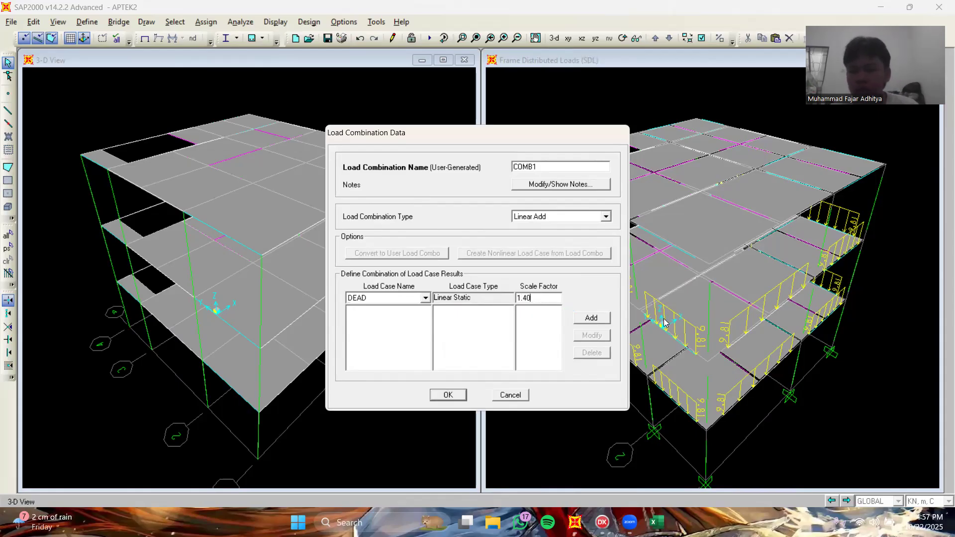
click(601, 321)
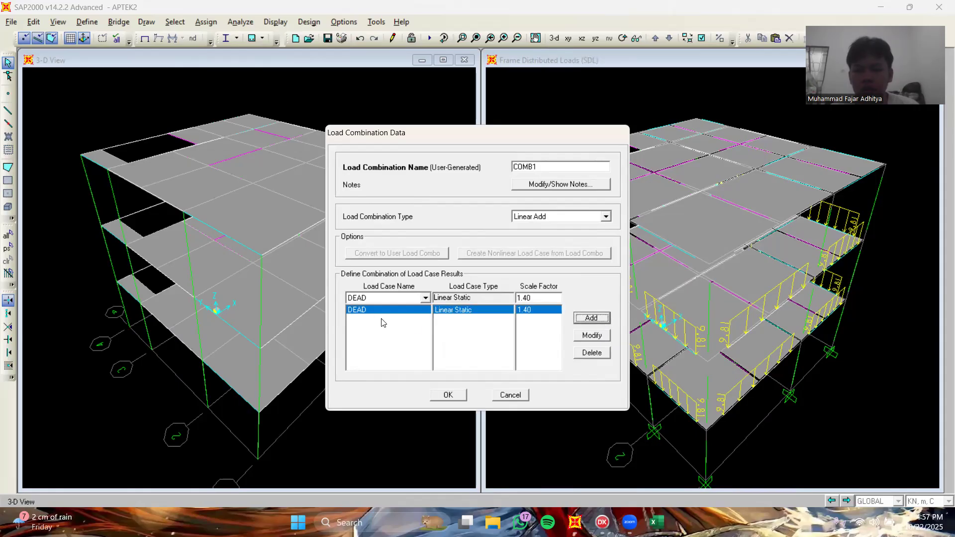
- Add the SDL load case with a scale factor of 1.40 and save the first load combination
click(426, 299)
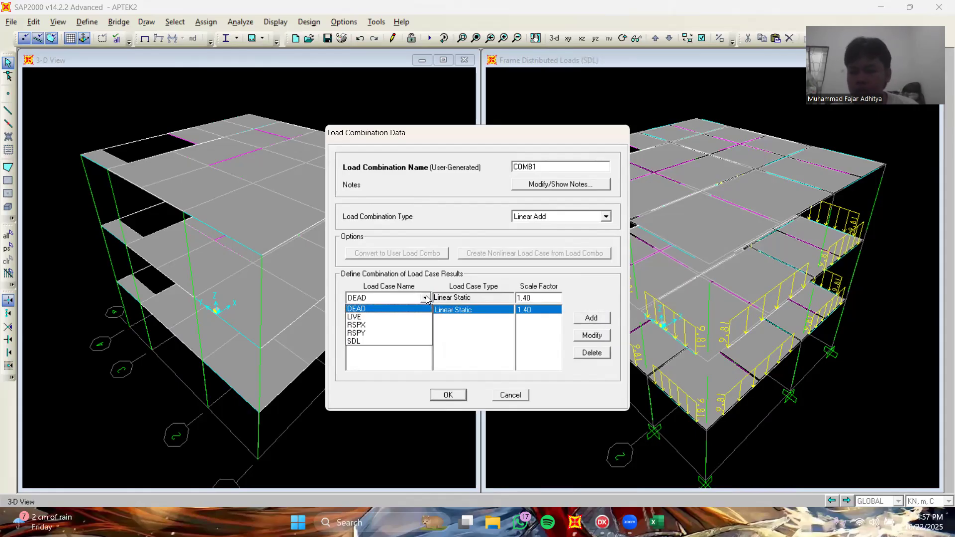
click(366, 341)
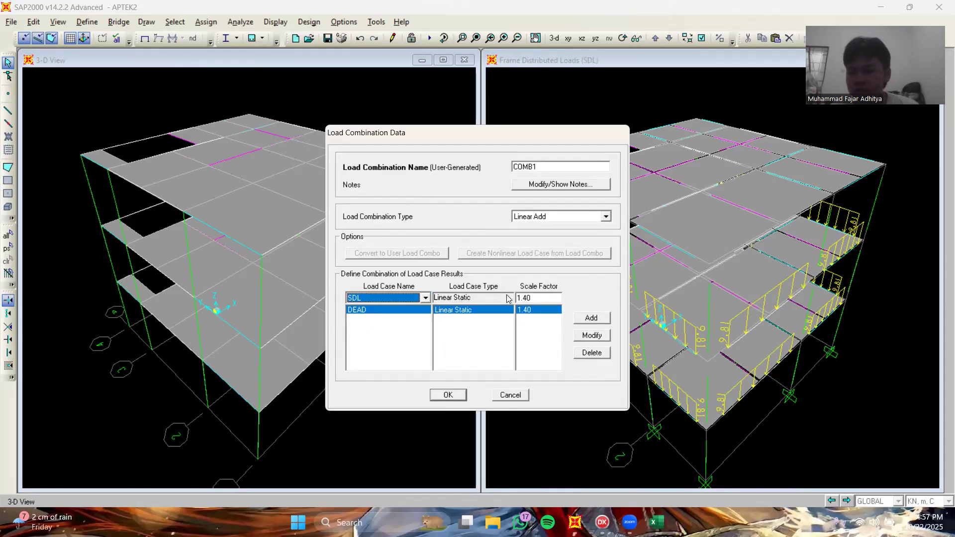
click(587, 320)
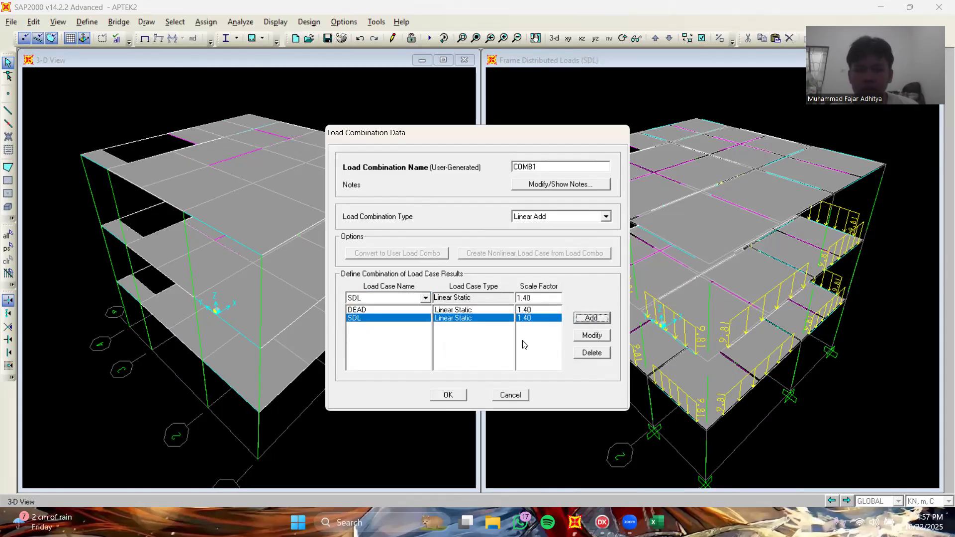
click(448, 395)
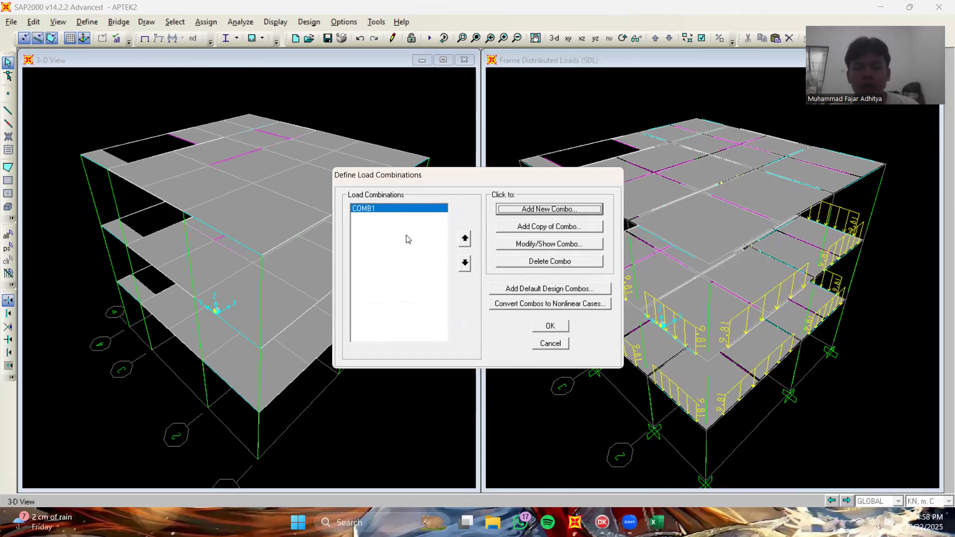
- Create a second load combination containing the DEAD and SDL load cases, each with a scale factor of 1.20
click(562, 210)
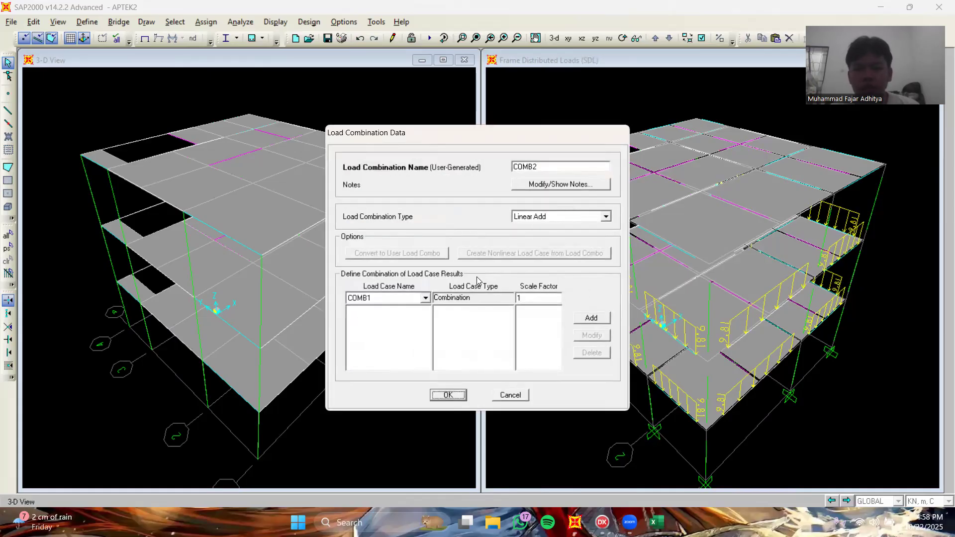
click(426, 298)
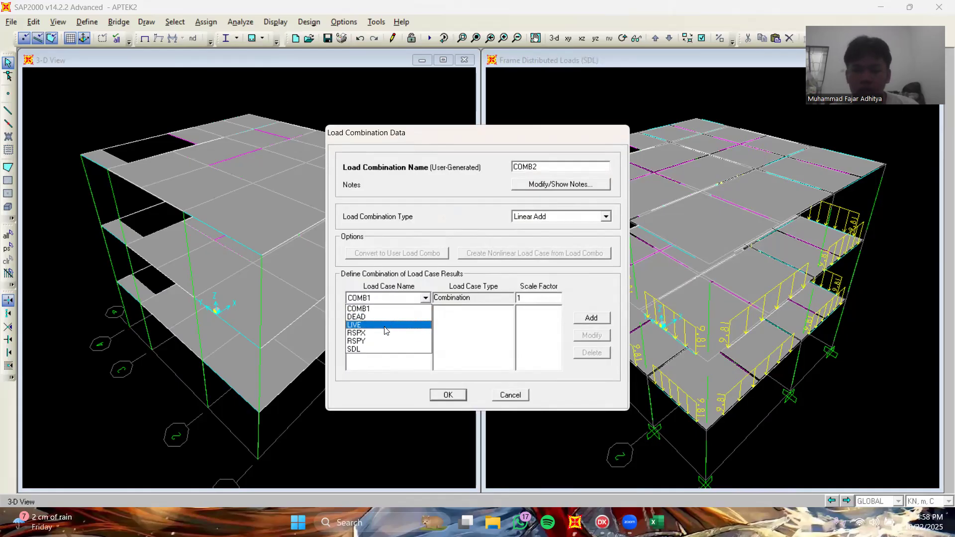
click(364, 317)
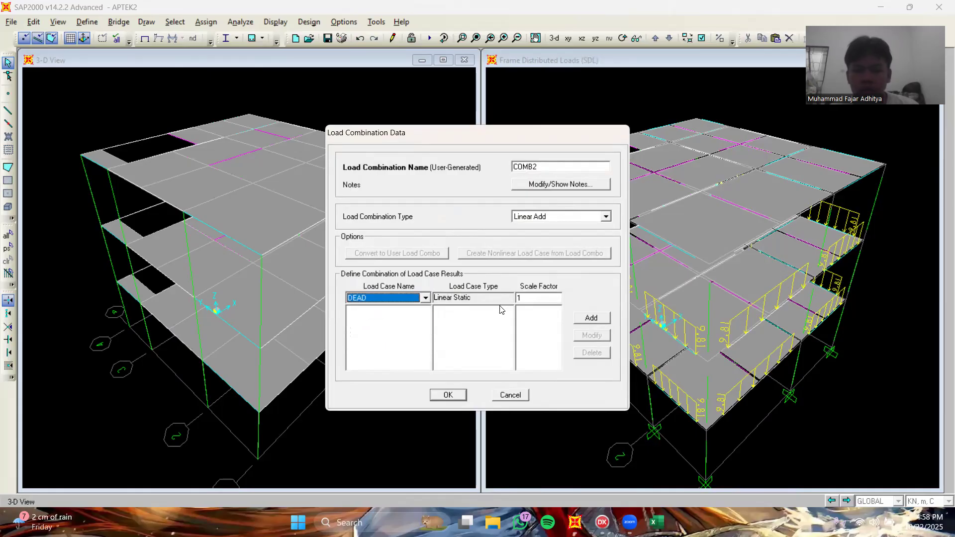
click(530, 297)
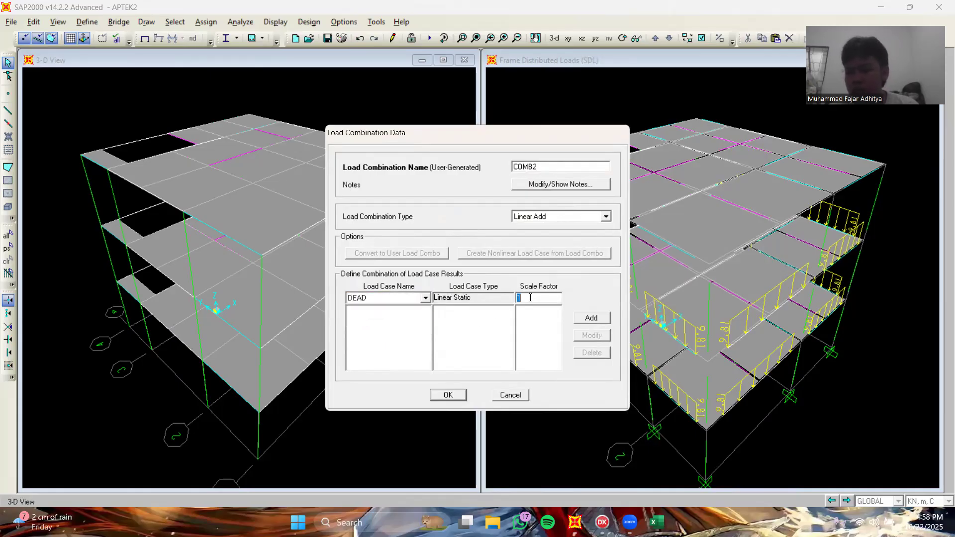
text(1.20)
click(591, 317)
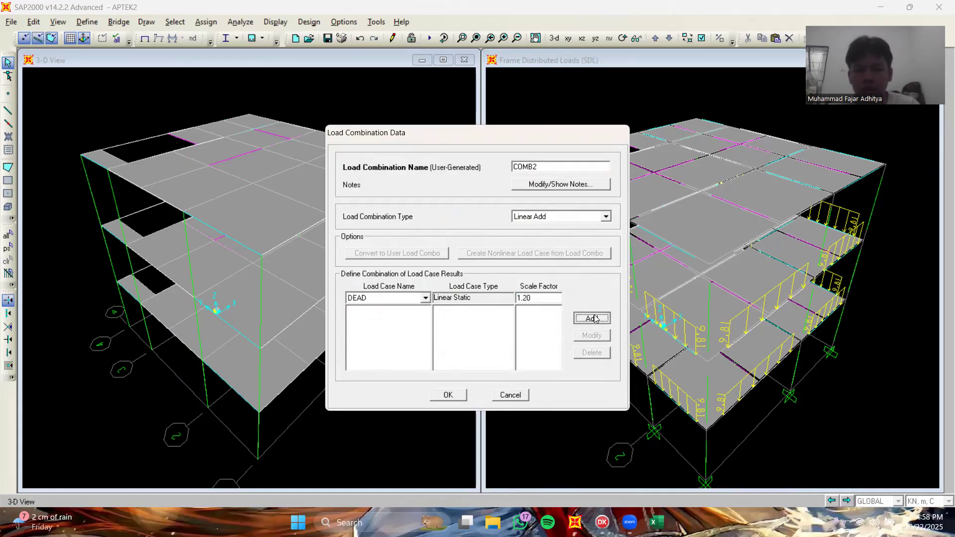
click(425, 299)
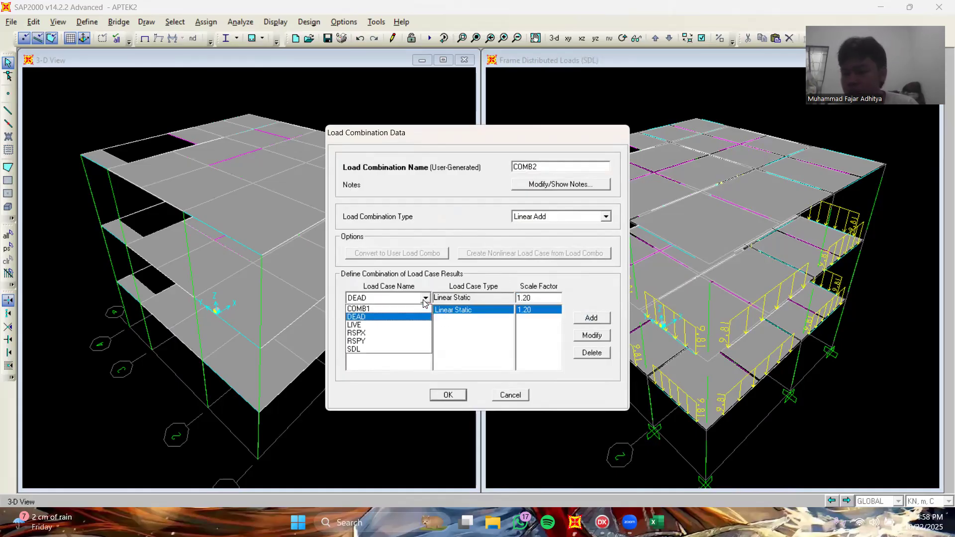
click(370, 350)
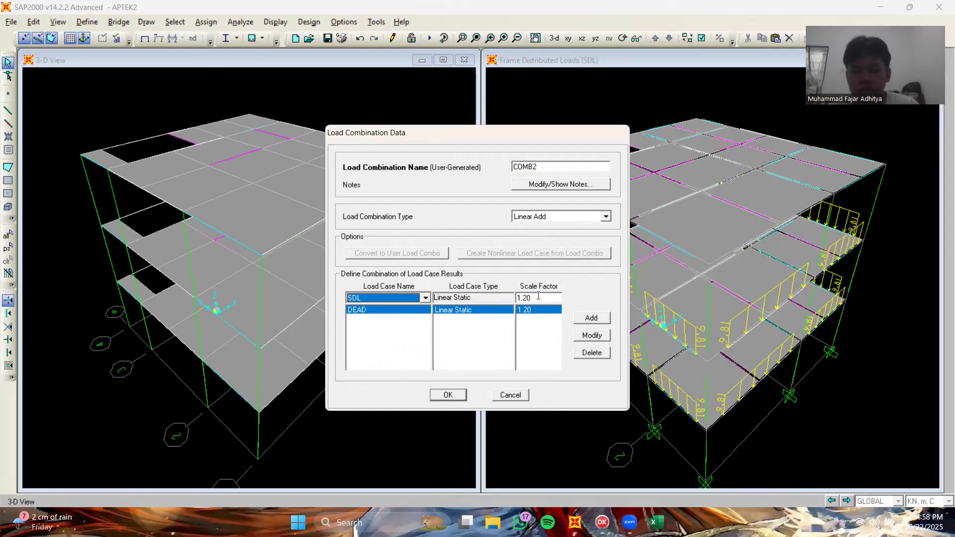
click(592, 319)
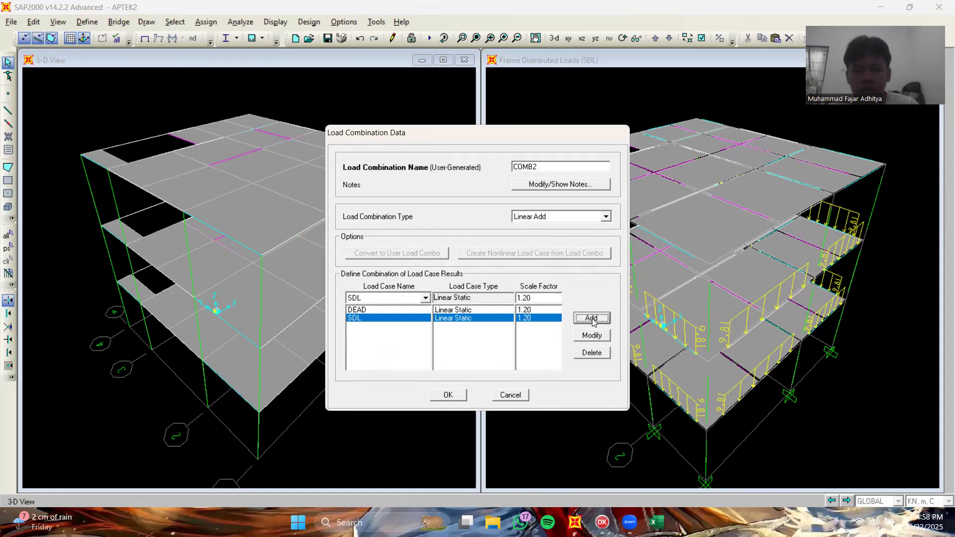
- Add the LIVE load case with a scale factor of 1.60 and save the second load combination
click(424, 298)
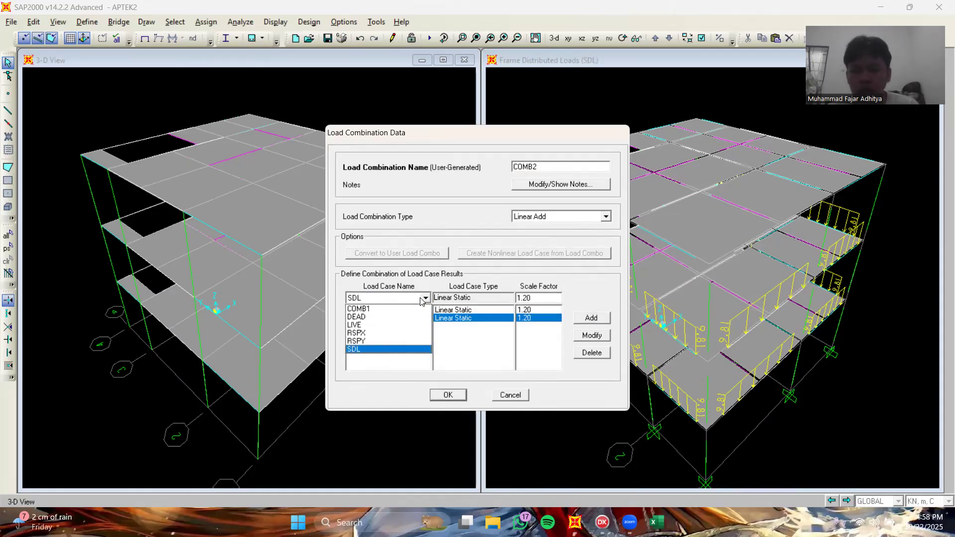
click(375, 327)
click(546, 299)
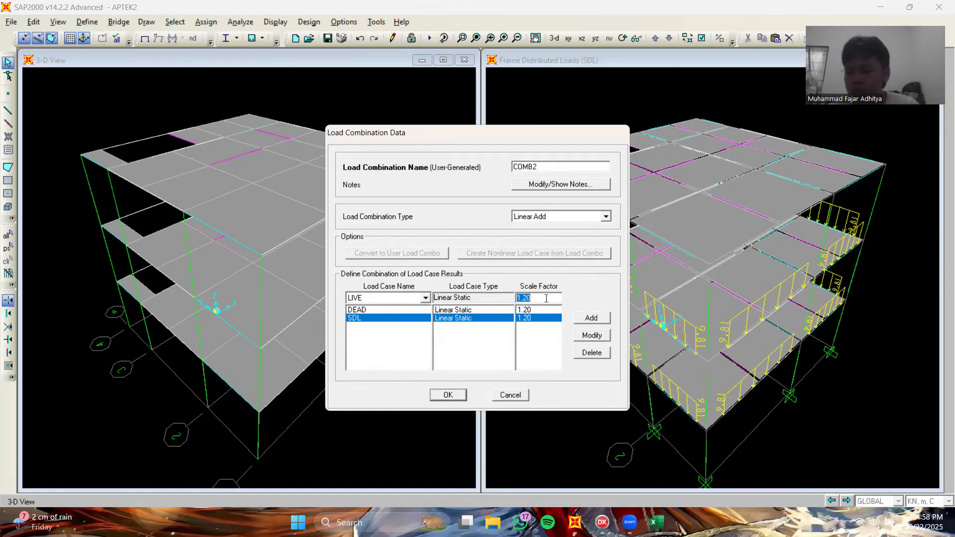
key(BackSpace)
text(1.6)
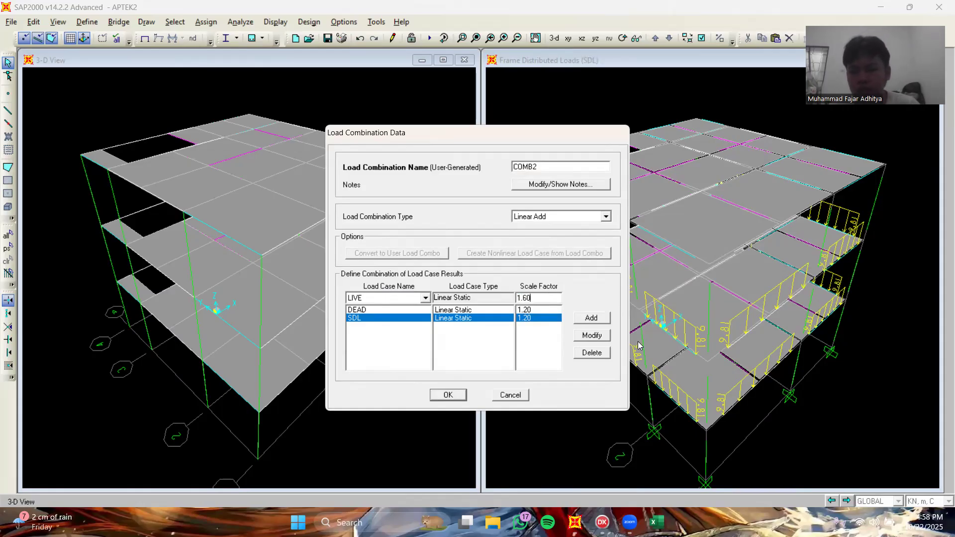
click(592, 318)
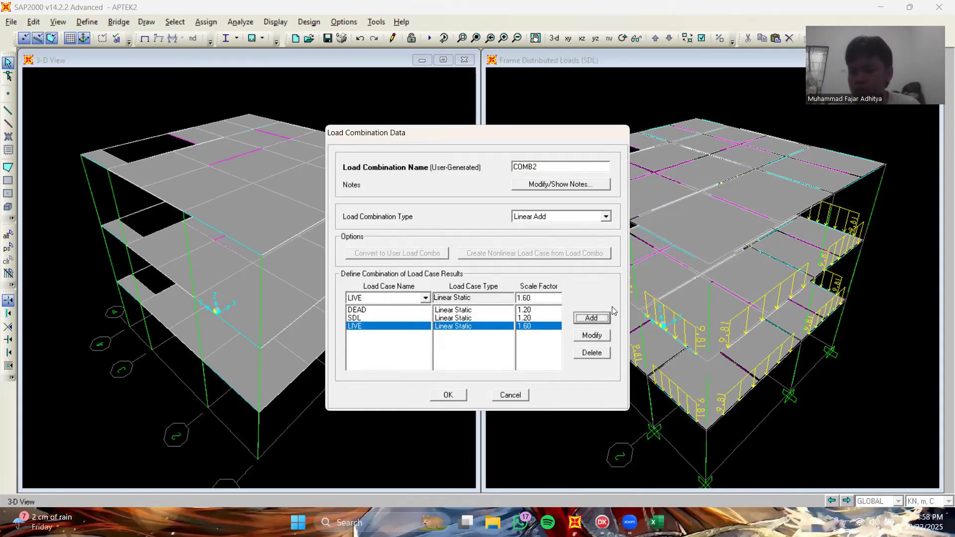
click(450, 395)
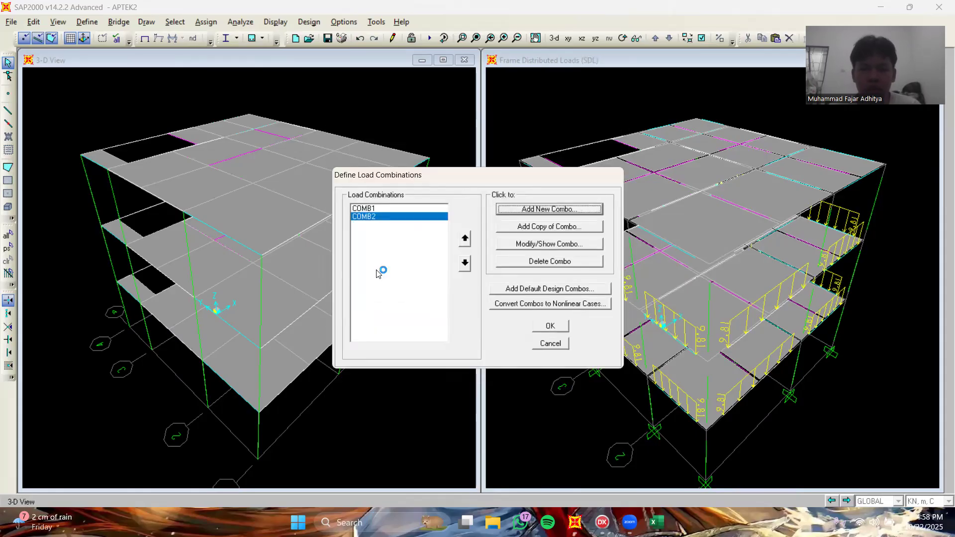
- Create a third load combination containing the DEAD and SDL load cases, each with a scale factor of 1.34
click(540, 218)
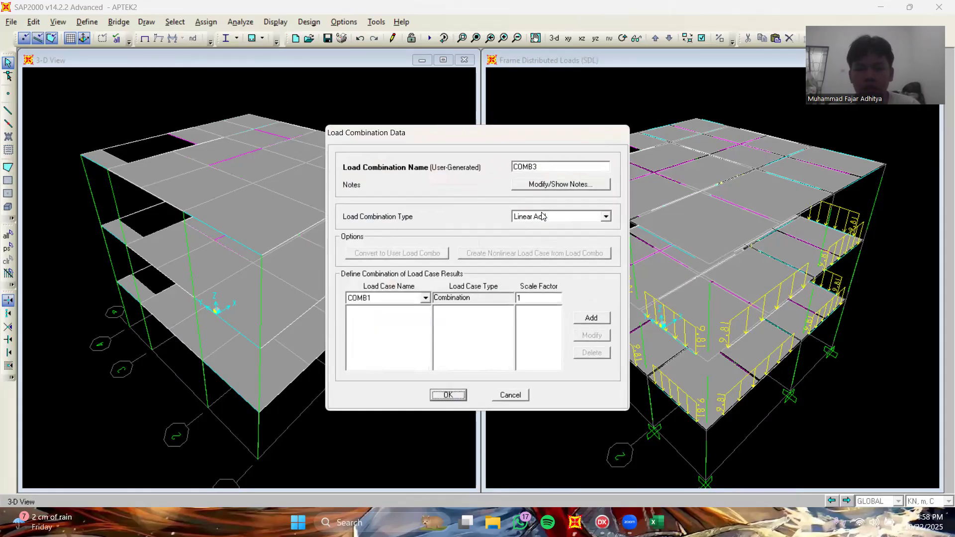
click(426, 298)
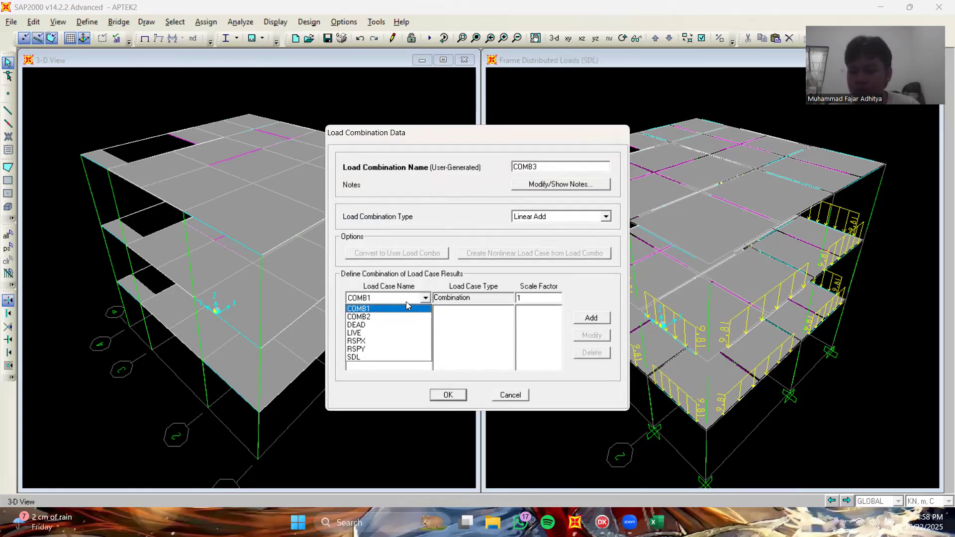
click(373, 326)
click(551, 299)
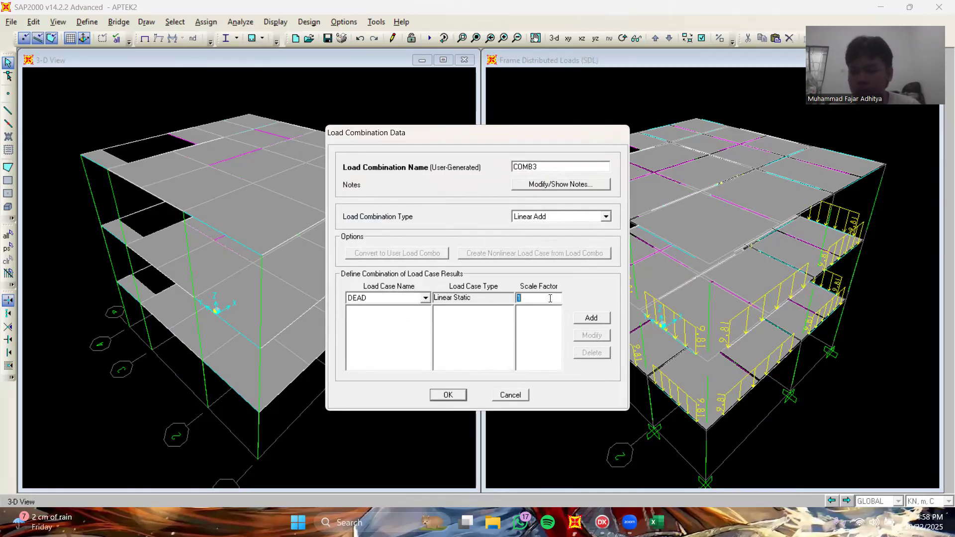
text(1)
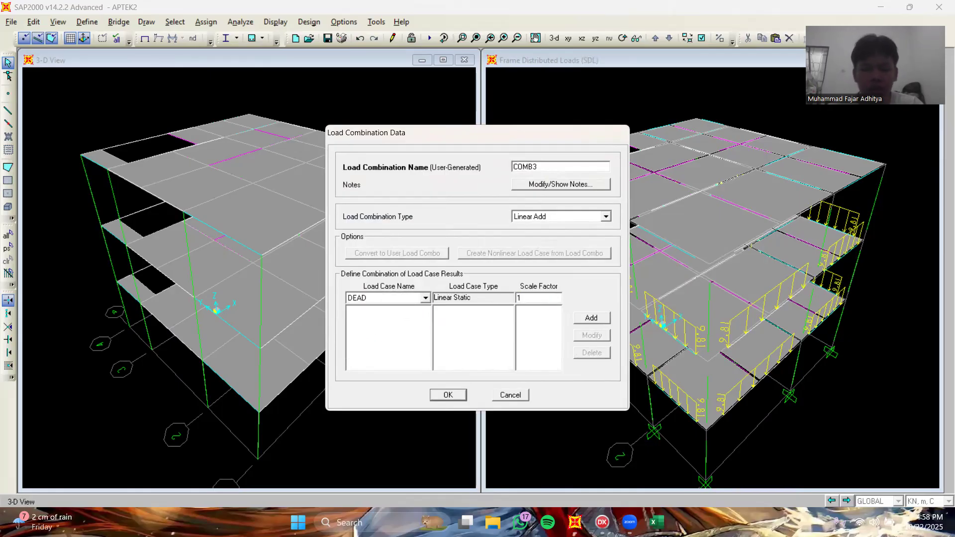
click(591, 318)
click(426, 299)
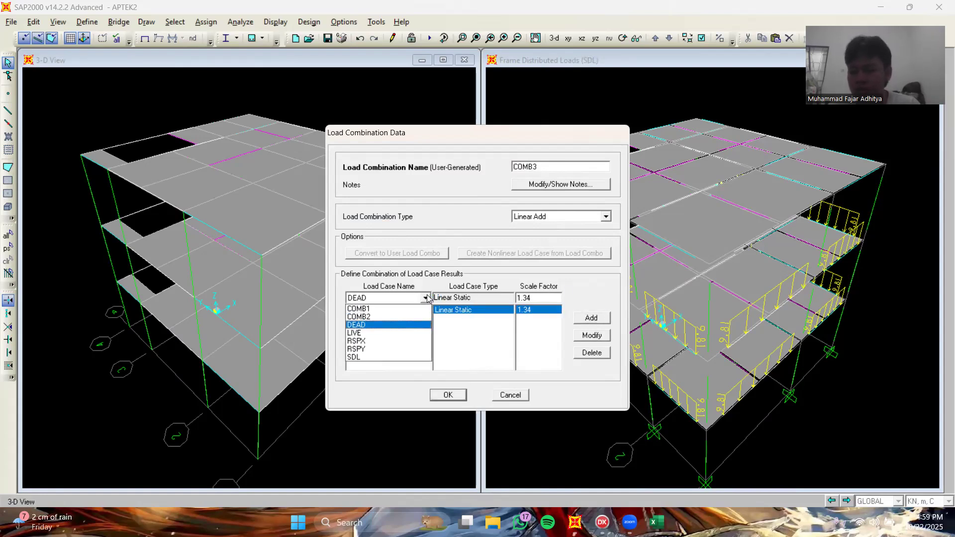
click(357, 358)
click(591, 319)
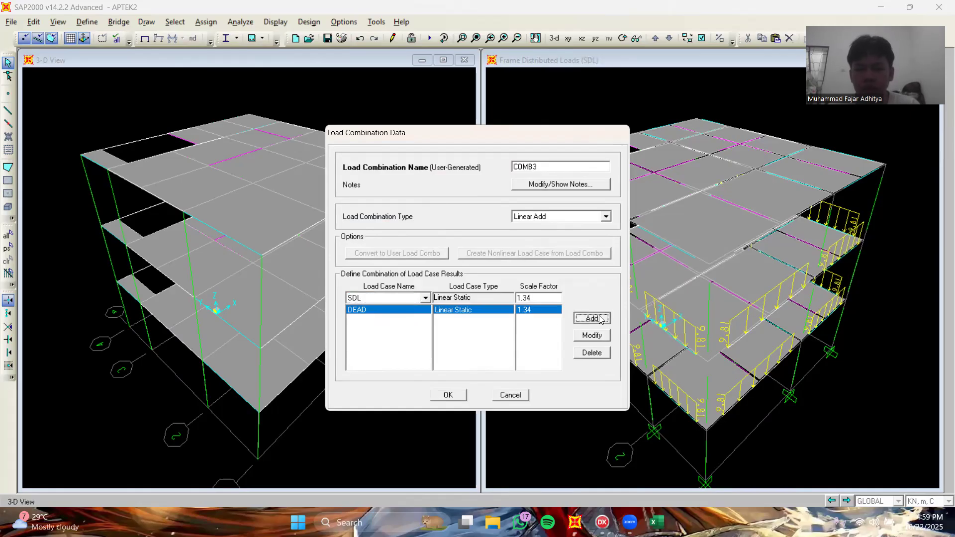
- Add the LIVE load case to the third combination with a scale factor of 1.00
click(425, 298)
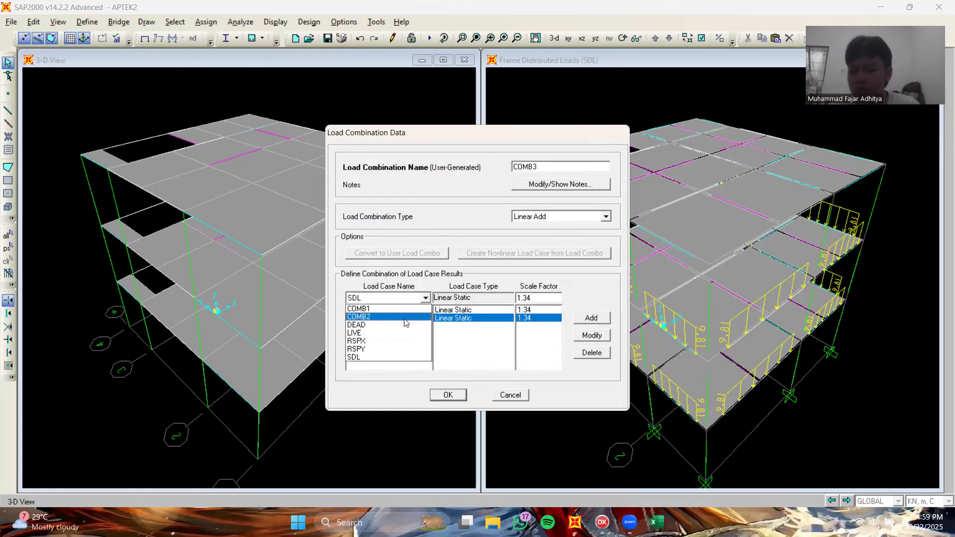
click(376, 332)
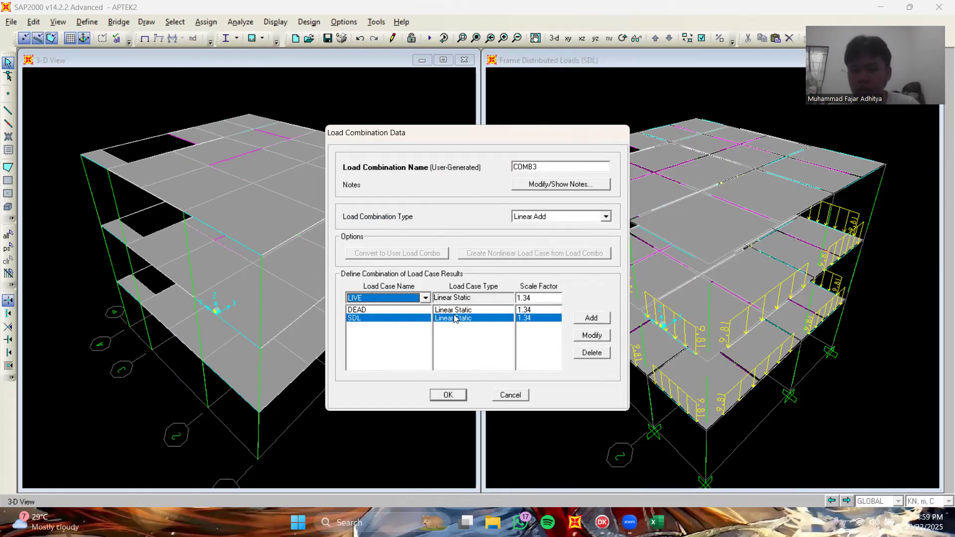
double_click(540, 297)
key(BackSpace)
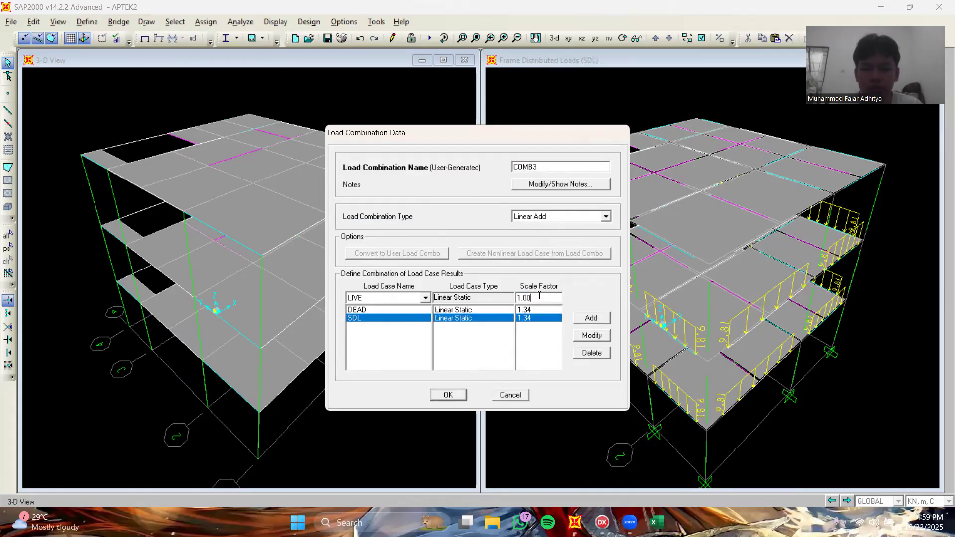
text(1.00)
click(603, 319)
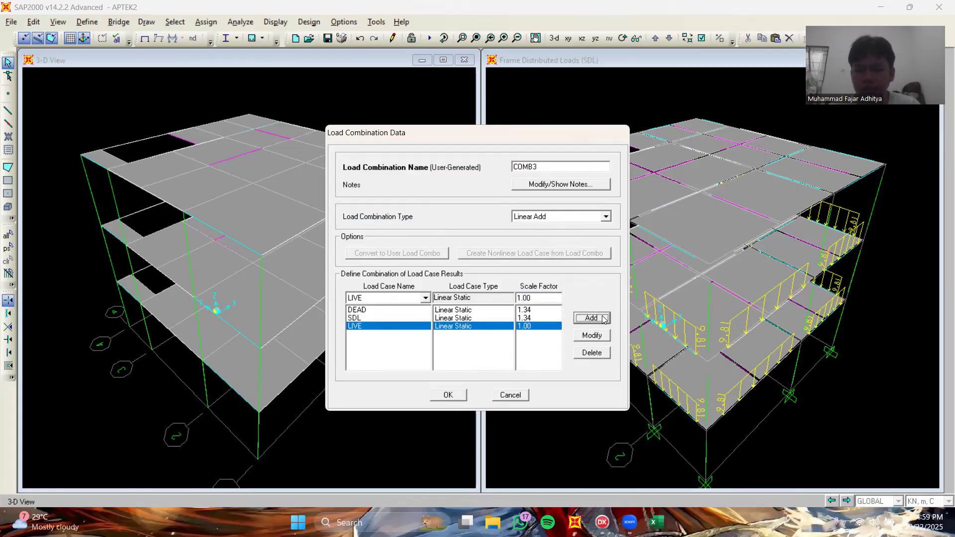
- Add the RSPX response spectrum case to the third combination with a scale factor of 1.30
click(426, 297)
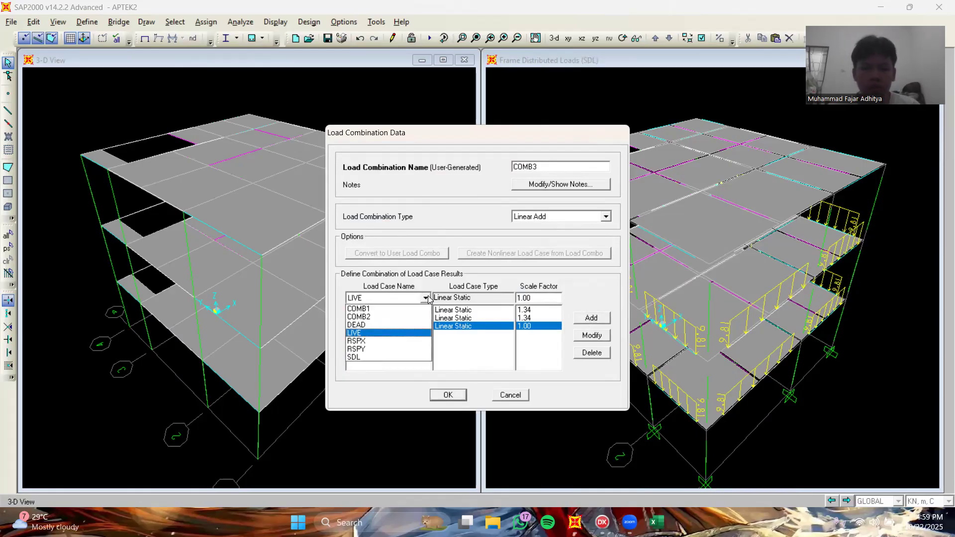
click(358, 341)
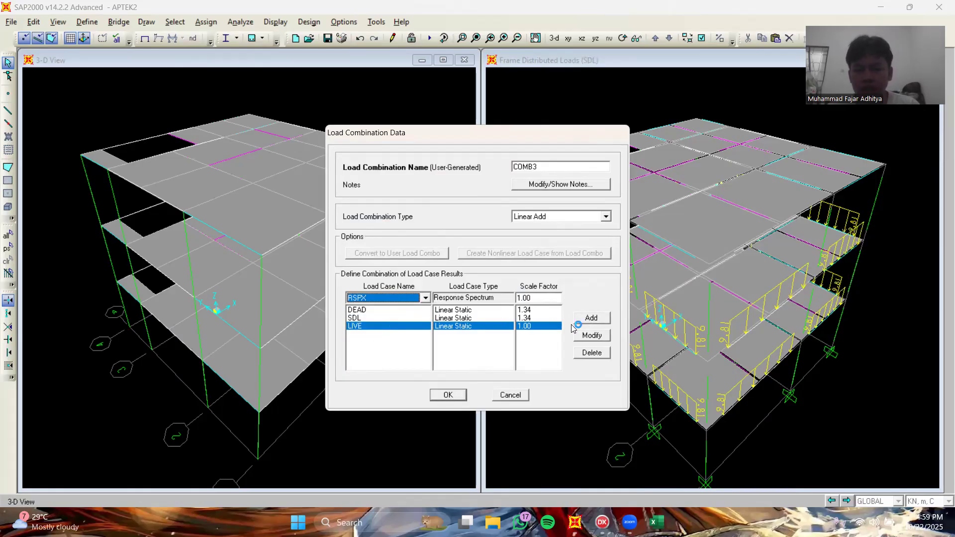
click(545, 297)
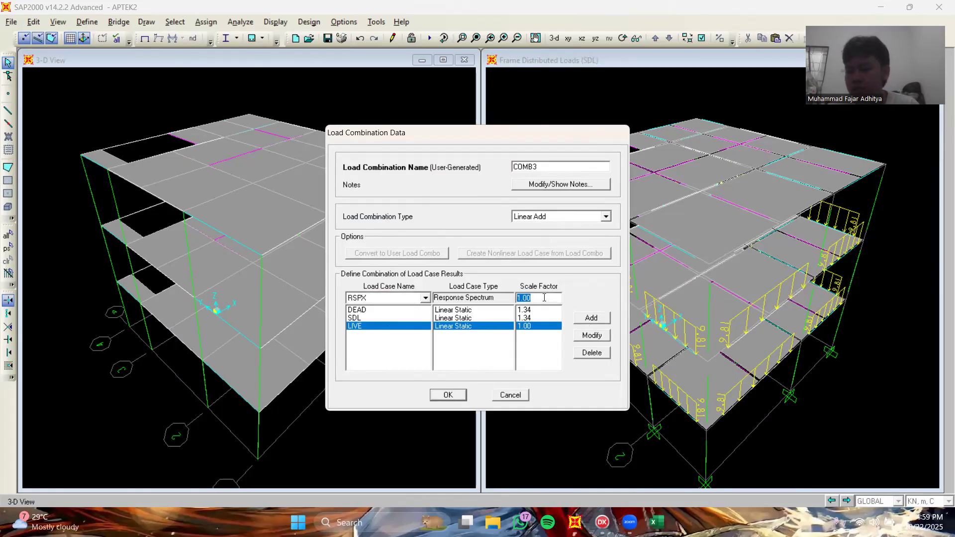
text(13)
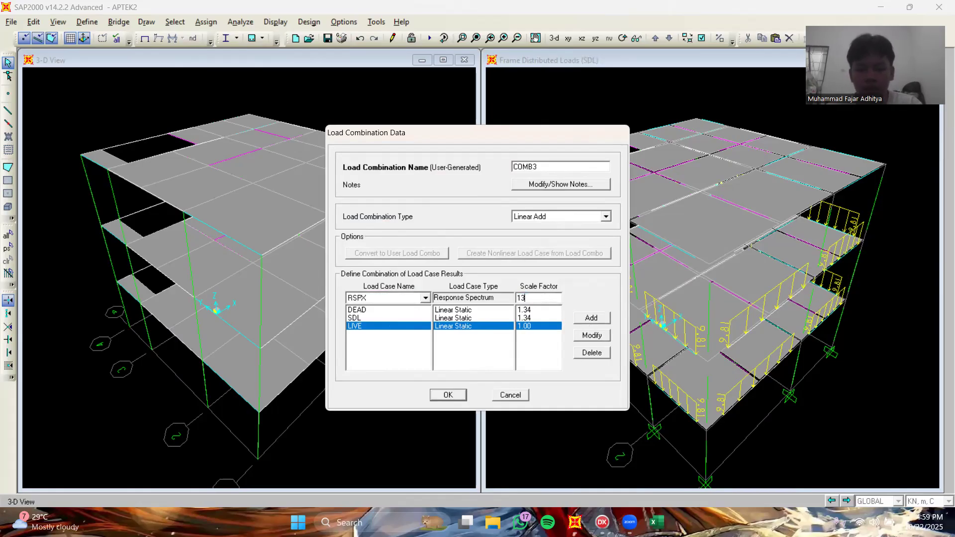
text(30)
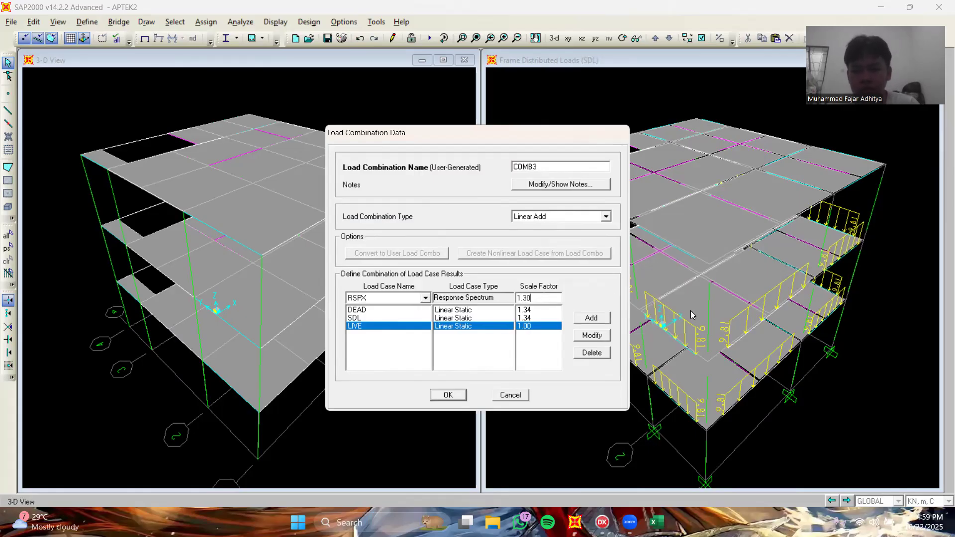
click(592, 318)
- Add the RSPY response spectrum case with a scale factor of 0.39 and save the third load combination
click(426, 298)
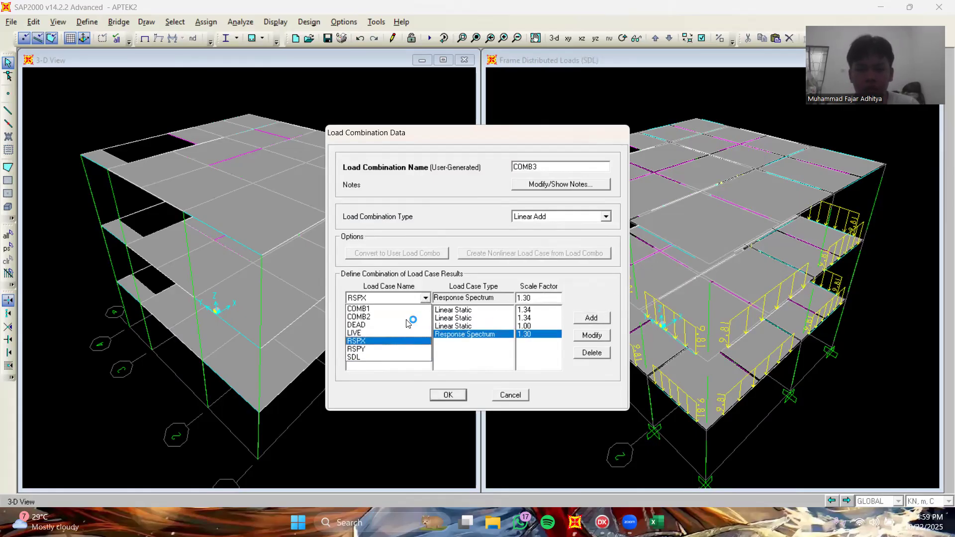
click(371, 353)
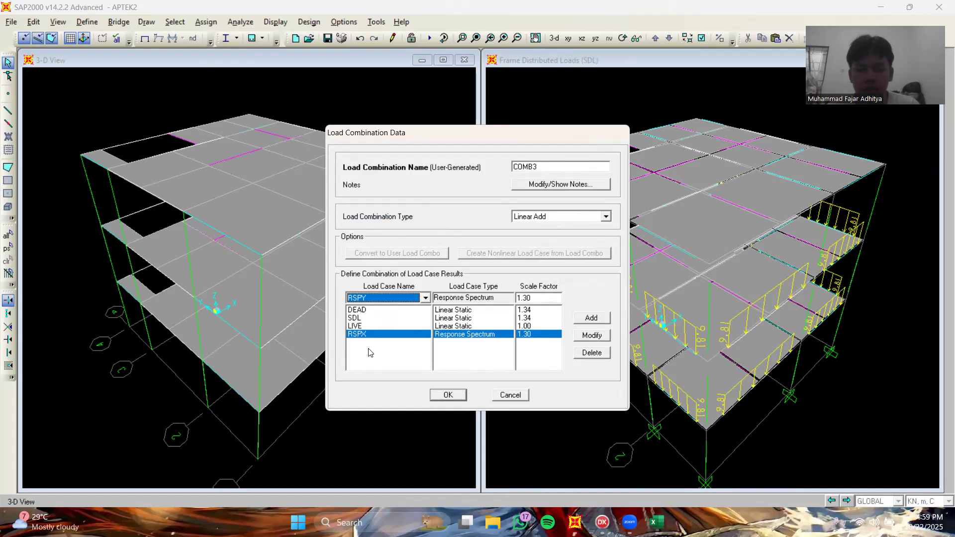
double_click(552, 298)
key(BackSpace)
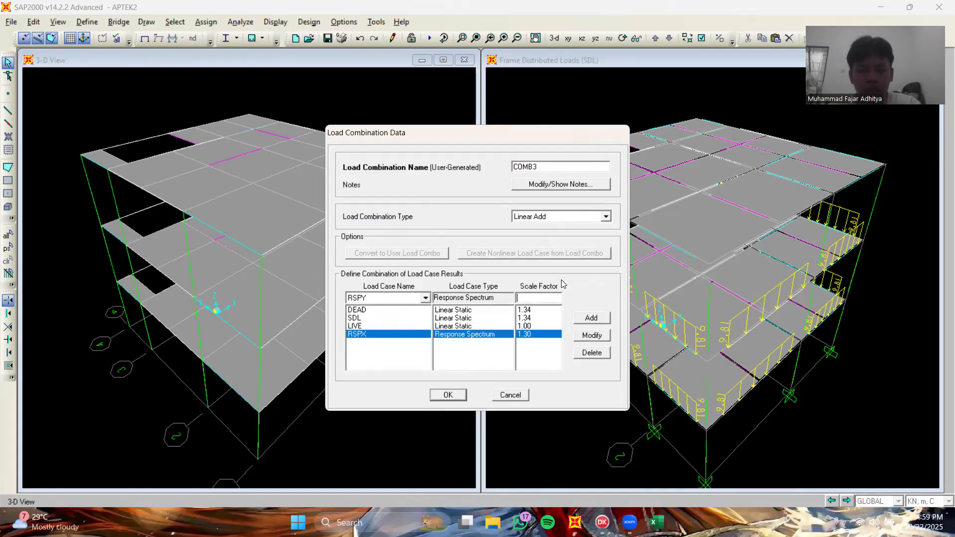
text(0.)
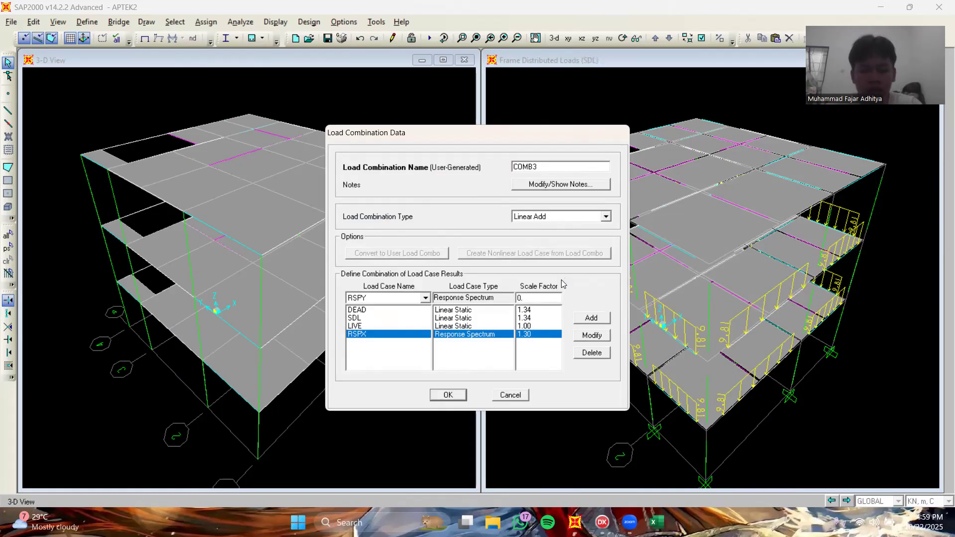
text(39)
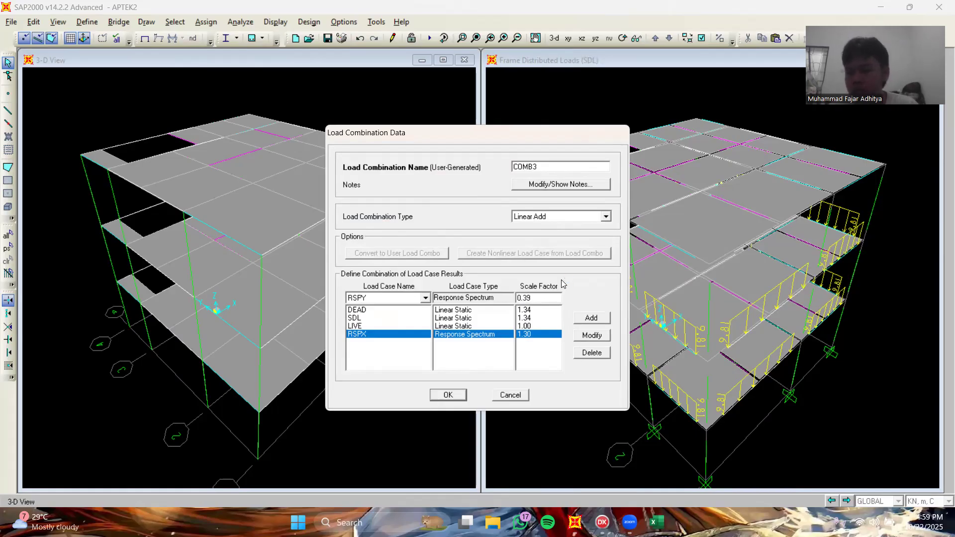
click(590, 321)
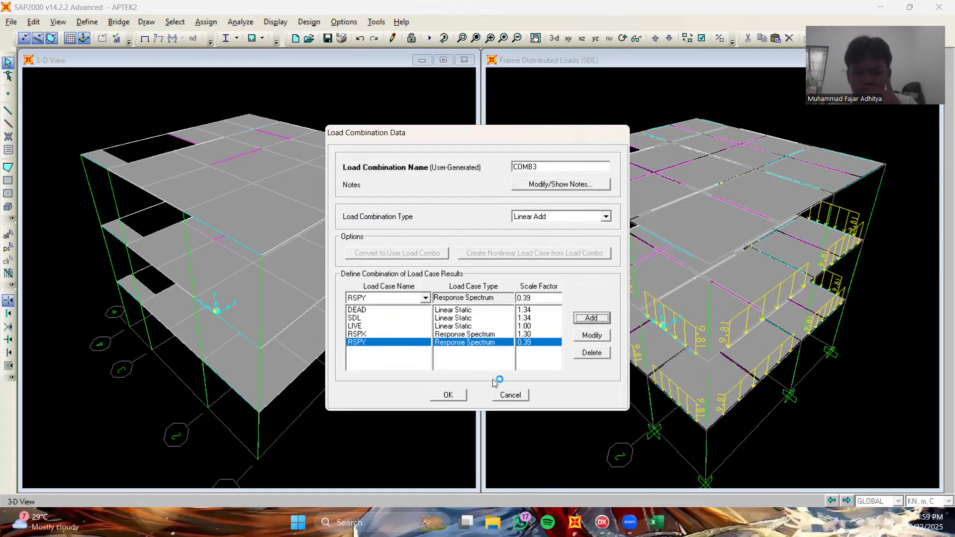
click(455, 394)
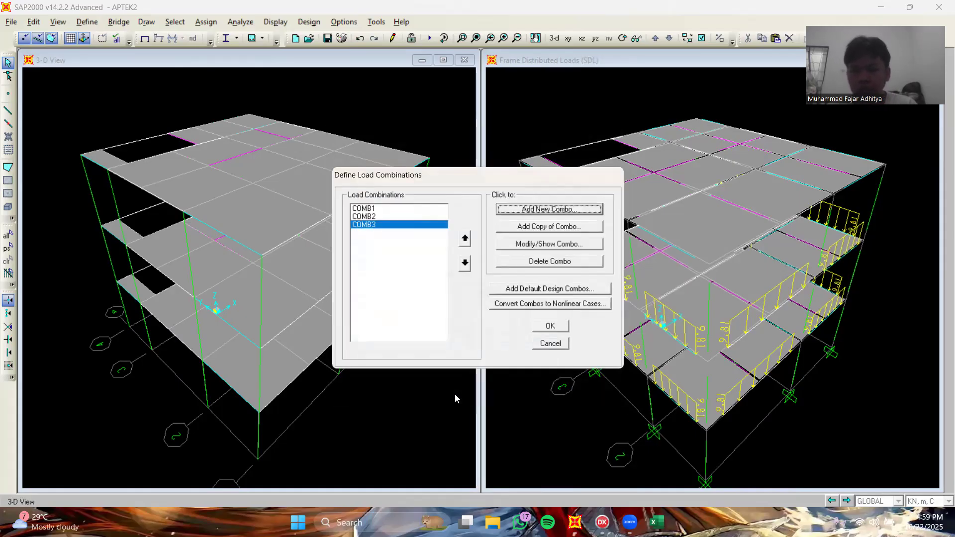
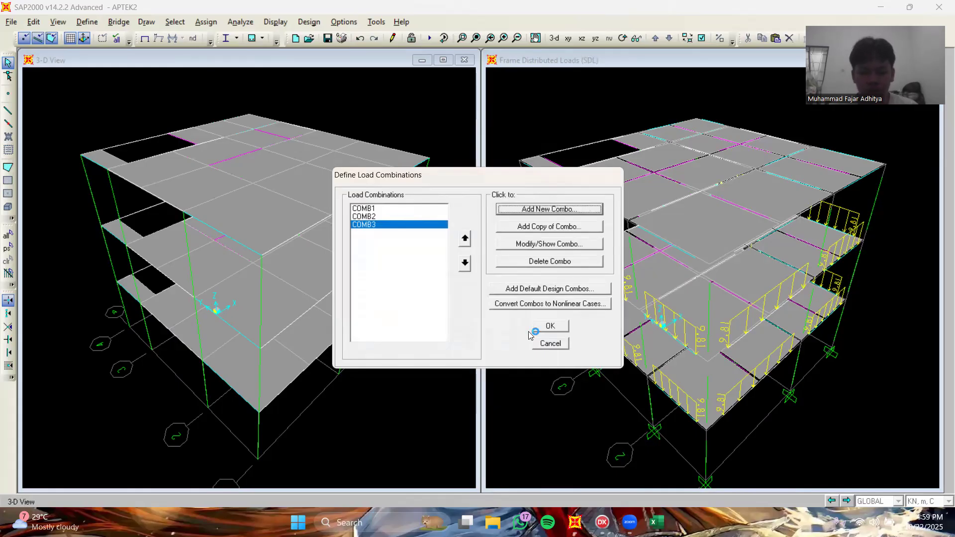
- Create a fourth load combination containing the DEAD and SDL load cases, each with a scale factor of 1.34
click(555, 210)
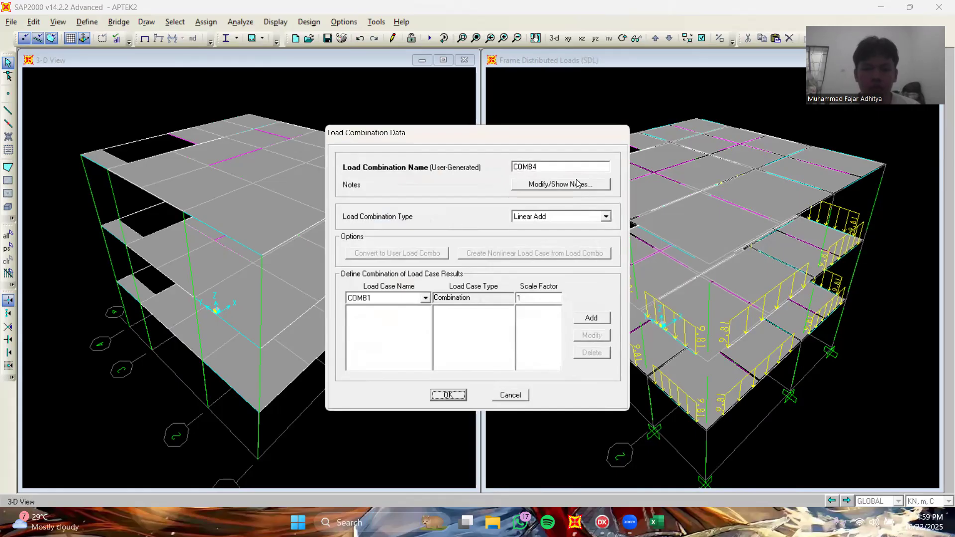
click(425, 298)
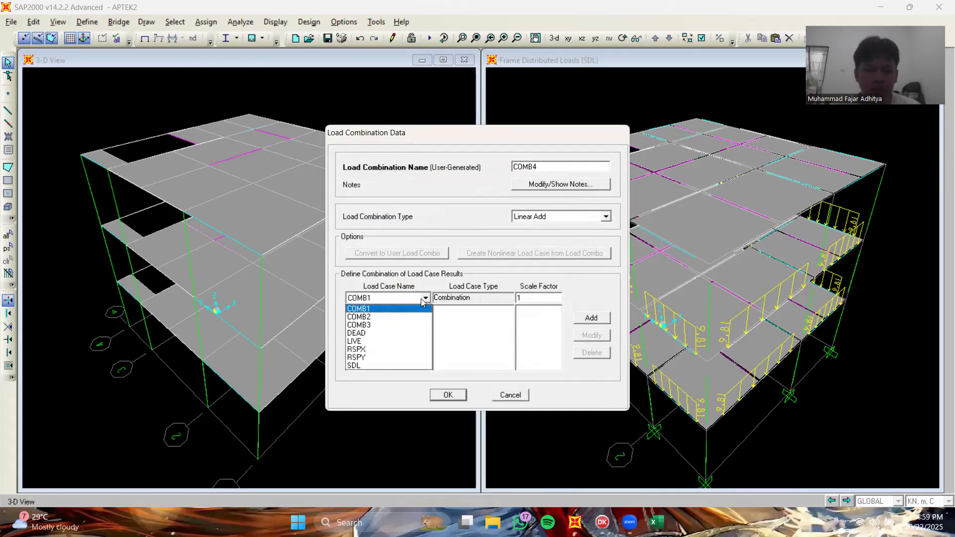
click(371, 333)
double_click(539, 298)
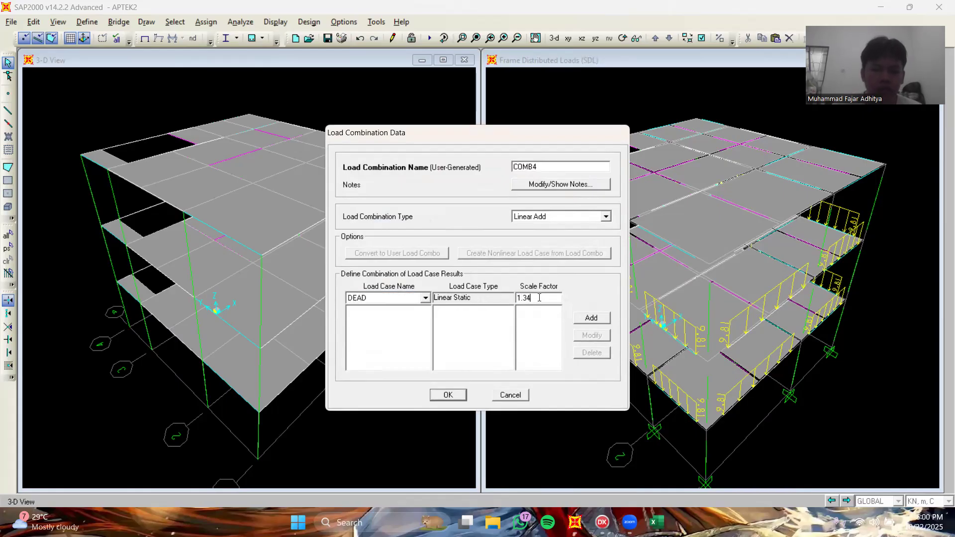
click(582, 317)
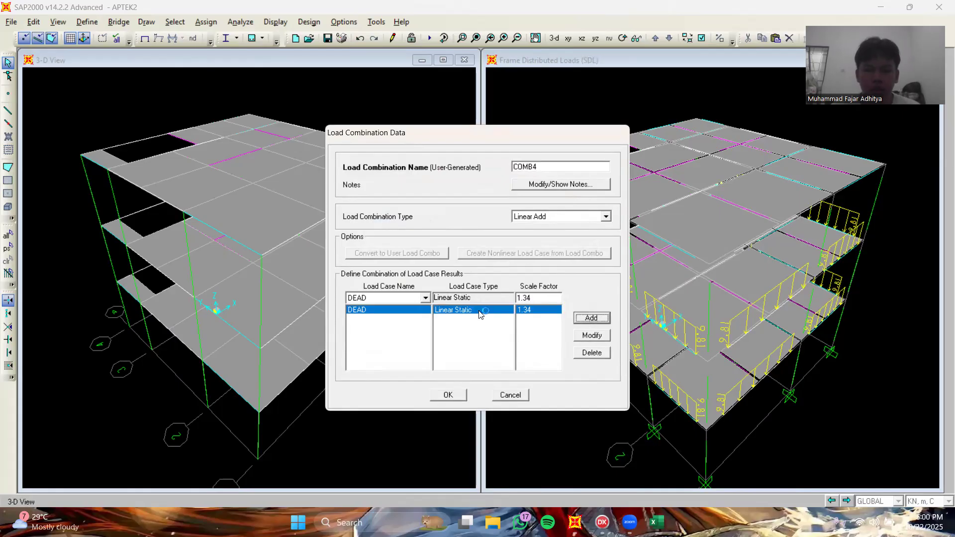
click(426, 299)
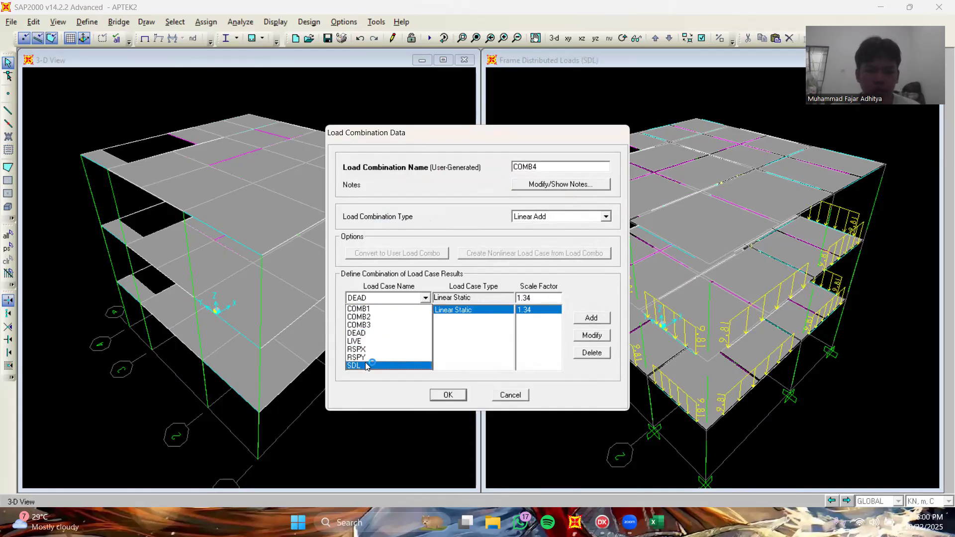
click(398, 365)
double_click(539, 298)
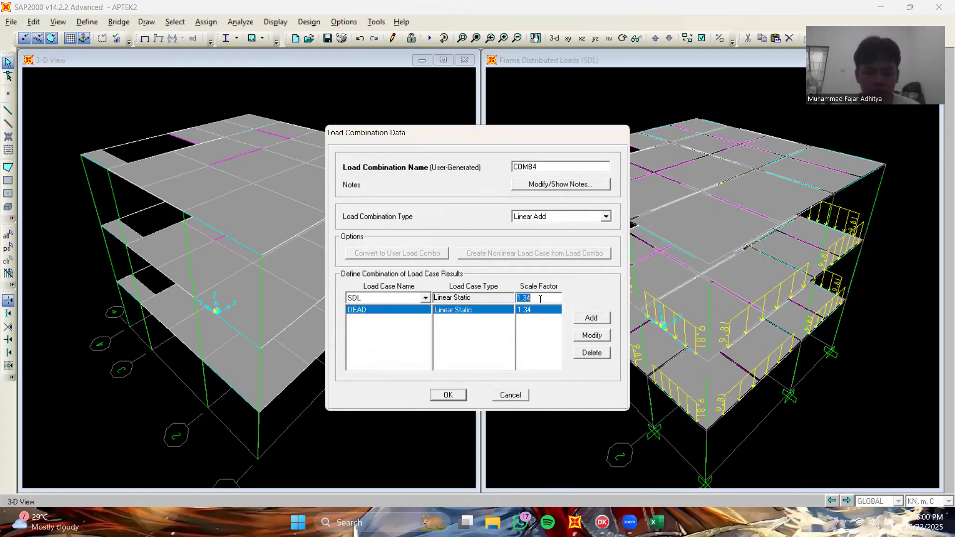
click(589, 318)
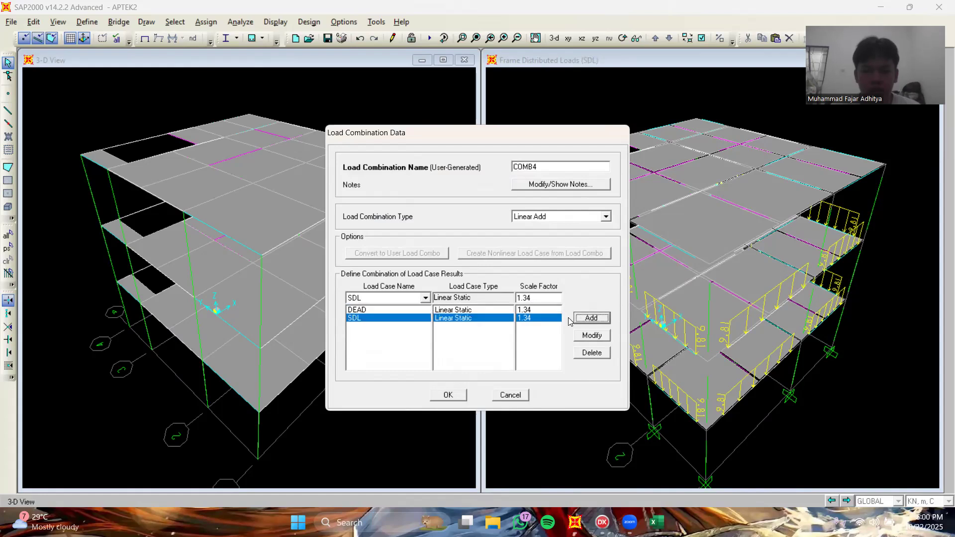
- Add the LIVE load case to the fourth combination with a scale factor of 1.00
click(408, 299)
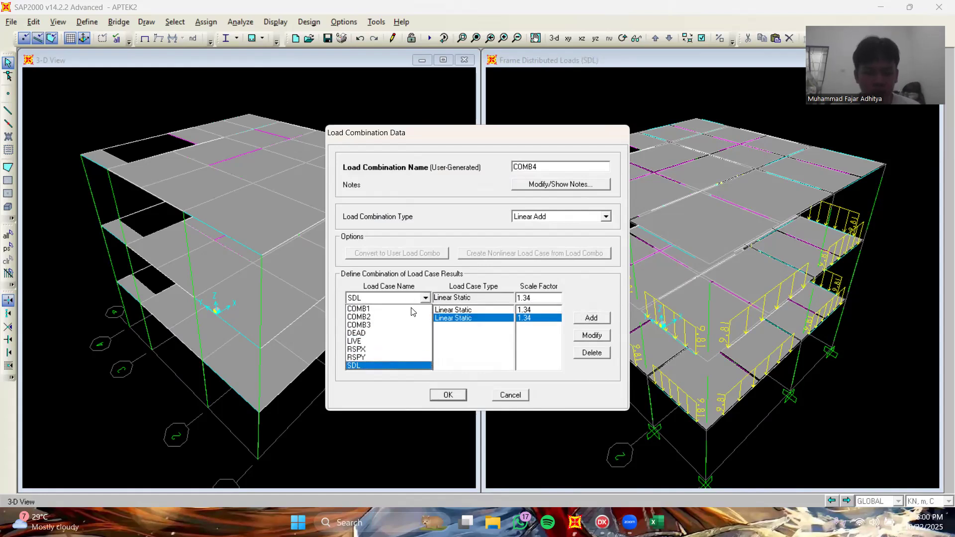
click(371, 341)
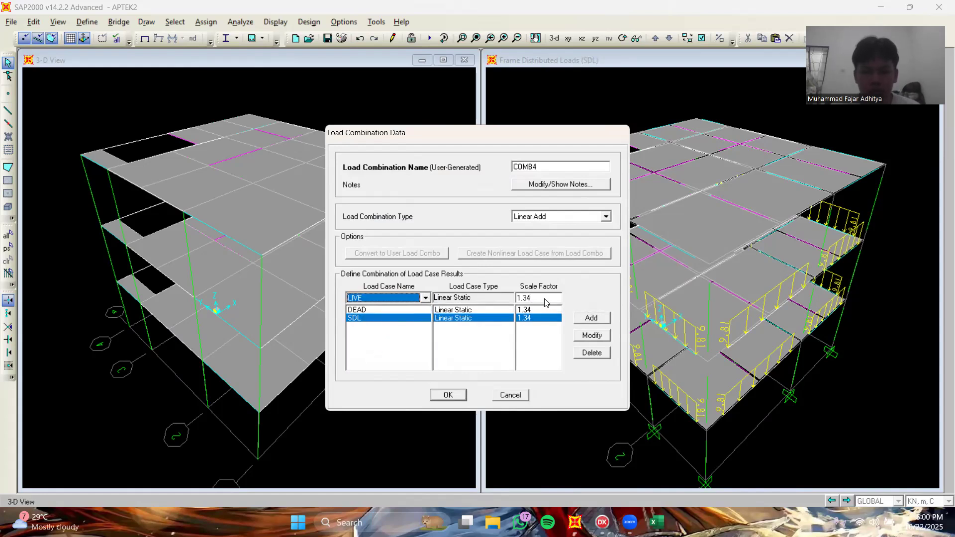
double_click(546, 299)
text(1.00)
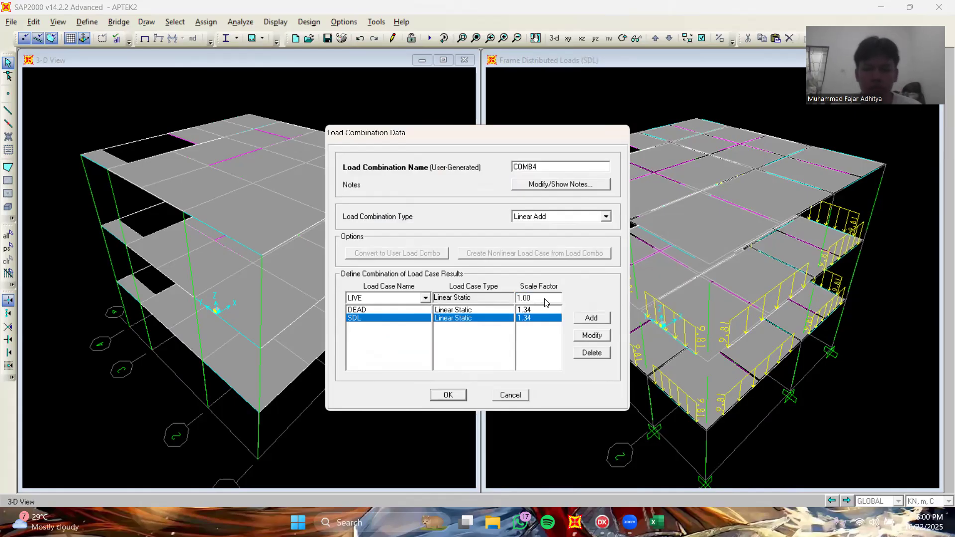
click(588, 319)
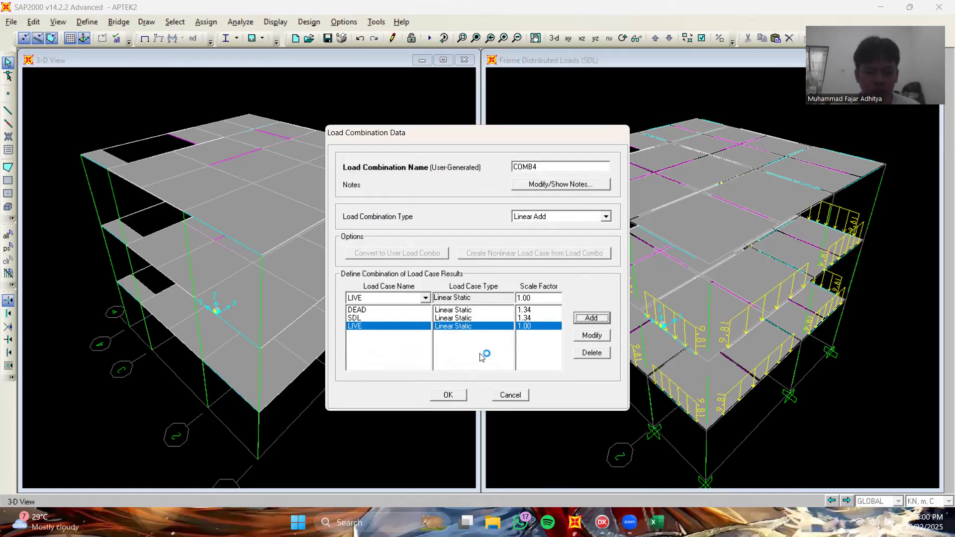
- Add the RSPX response spectrum case to the fourth combination with a scale factor of 1.30
click(426, 297)
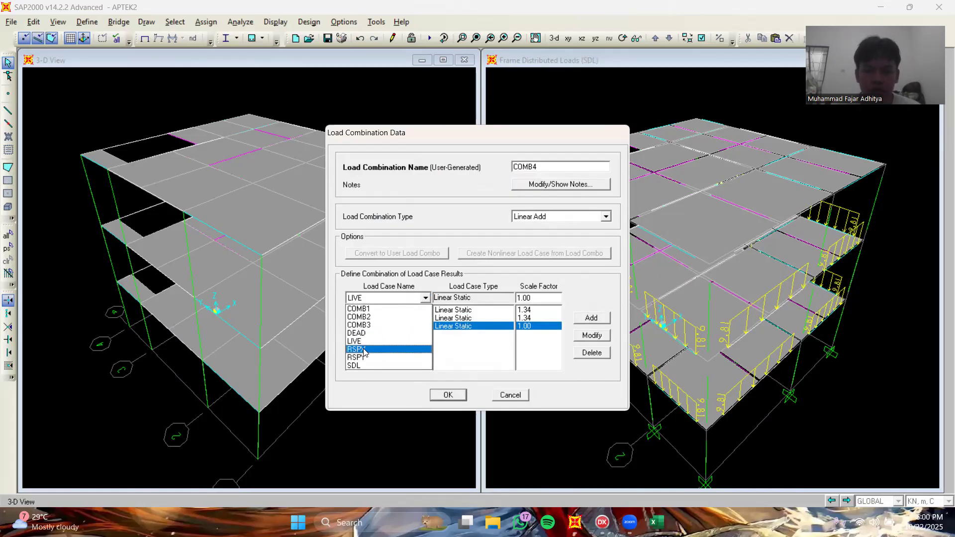
click(360, 350)
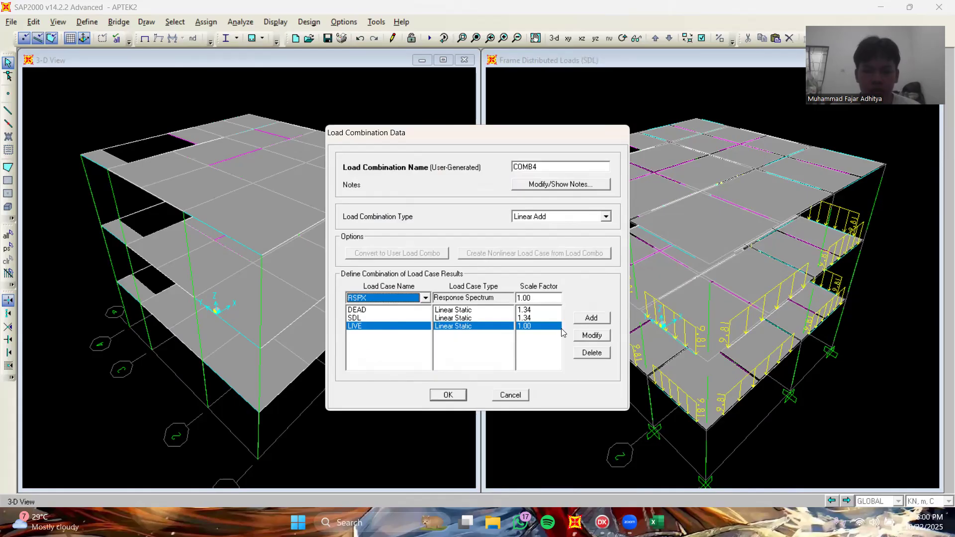
click(543, 297)
text(1.3)
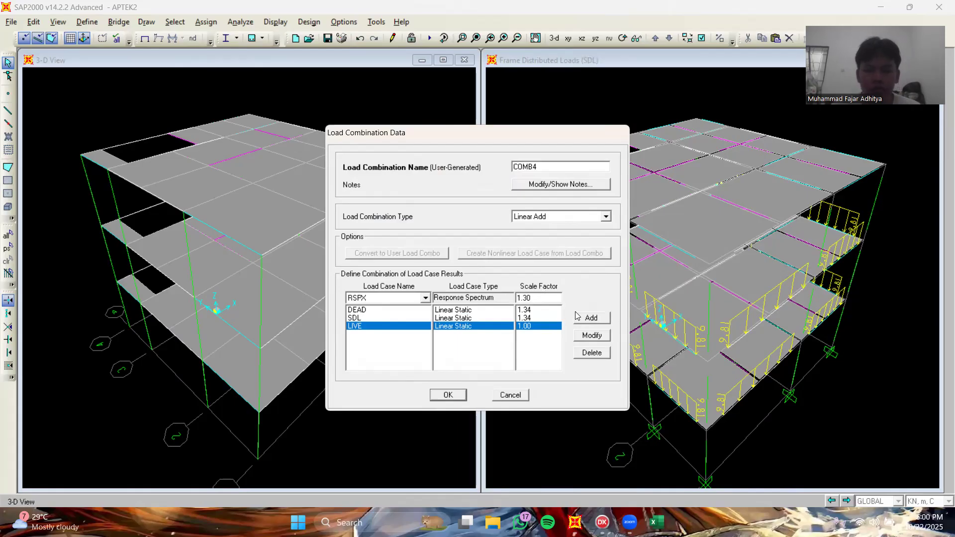
click(577, 316)
- Add the RSPY response spectrum case with a scale factor of -0.39 and save the fourth load combination
click(424, 299)
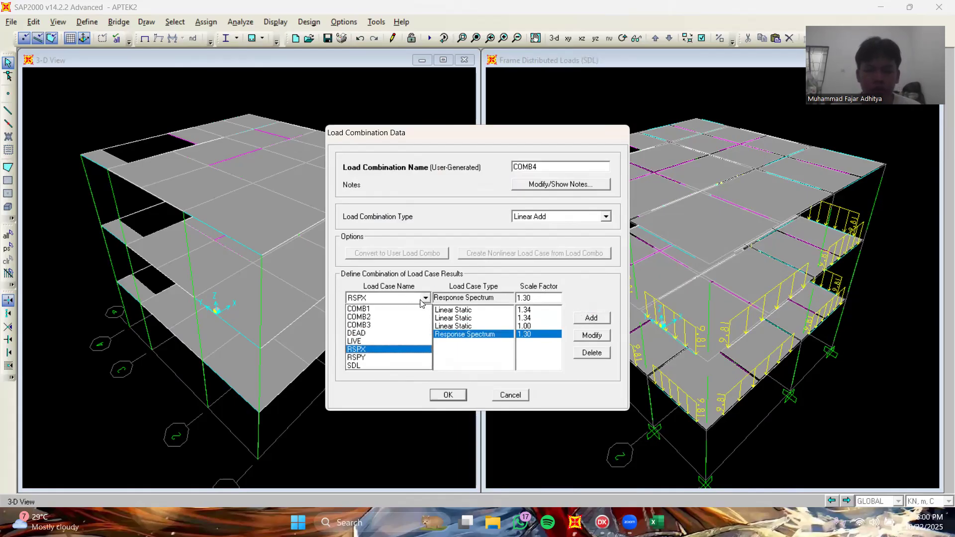
click(370, 358)
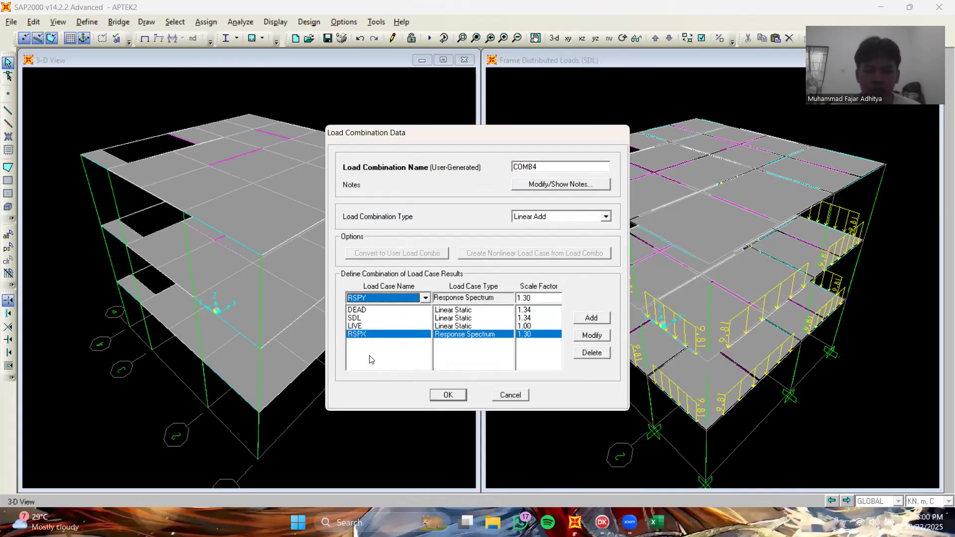
click(538, 299)
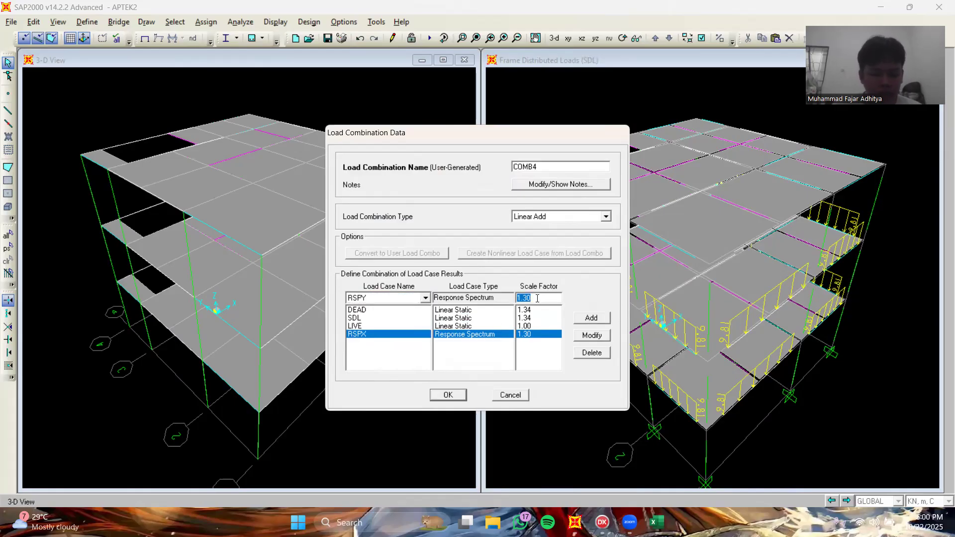
key(BackSpace)
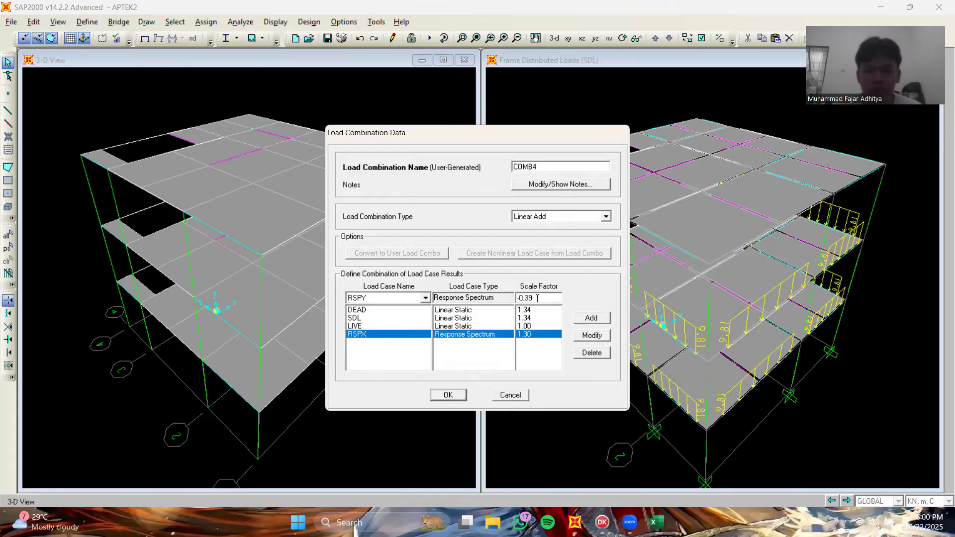
click(592, 318)
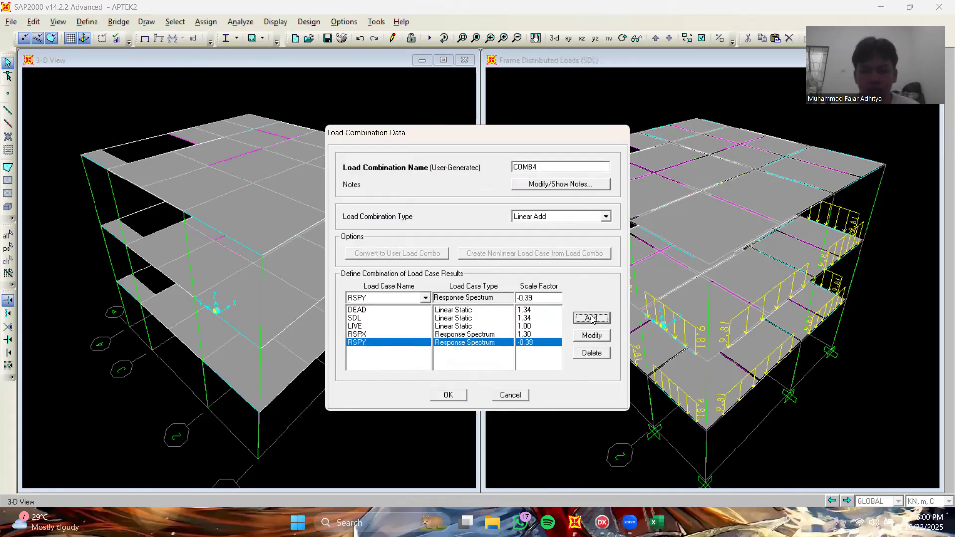
click(448, 395)
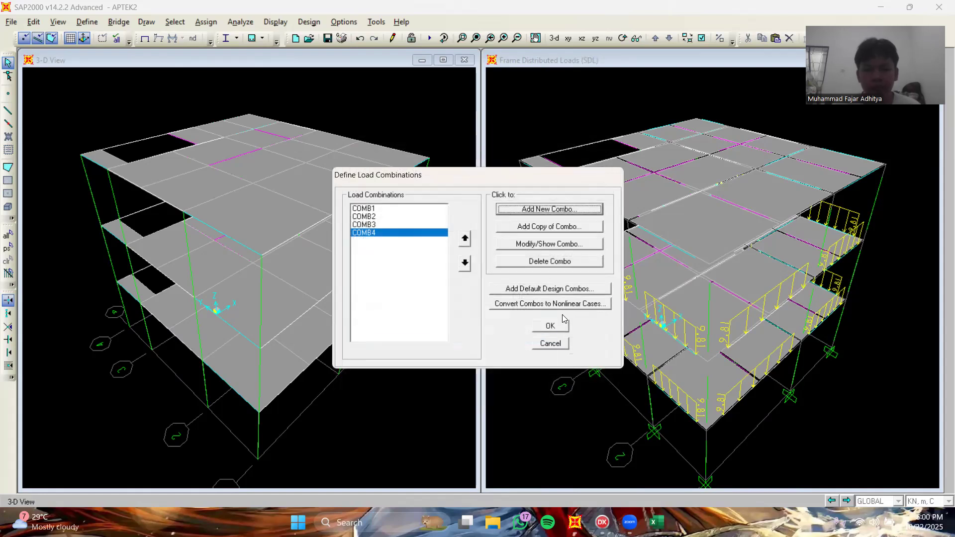
- Create a fifth load combination containing the DEAD and SDL load cases, each with a scale factor of 1.34
click(563, 211)
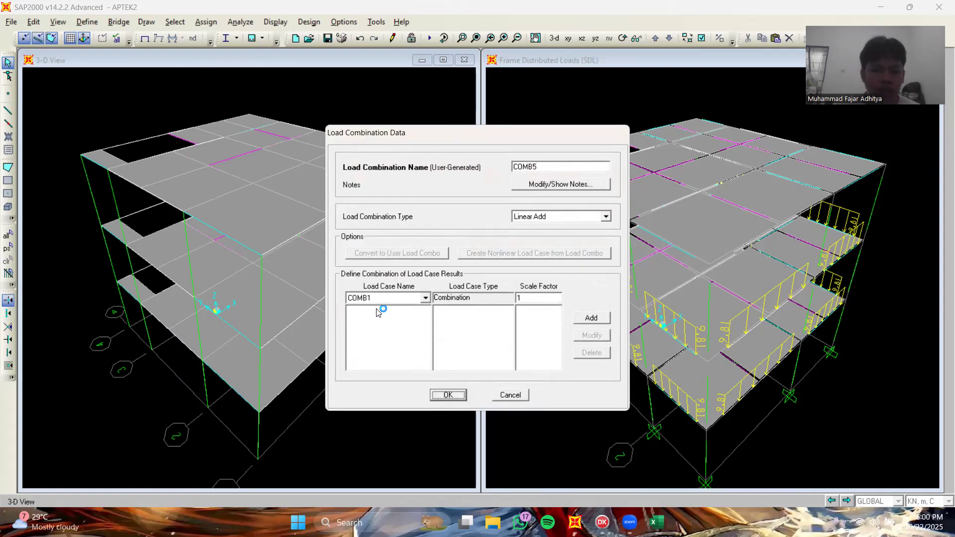
click(410, 301)
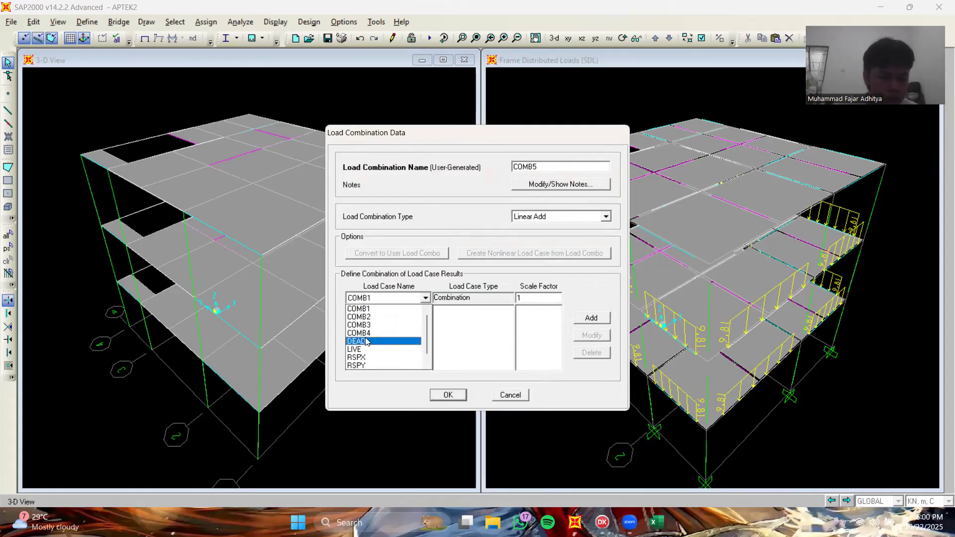
click(367, 342)
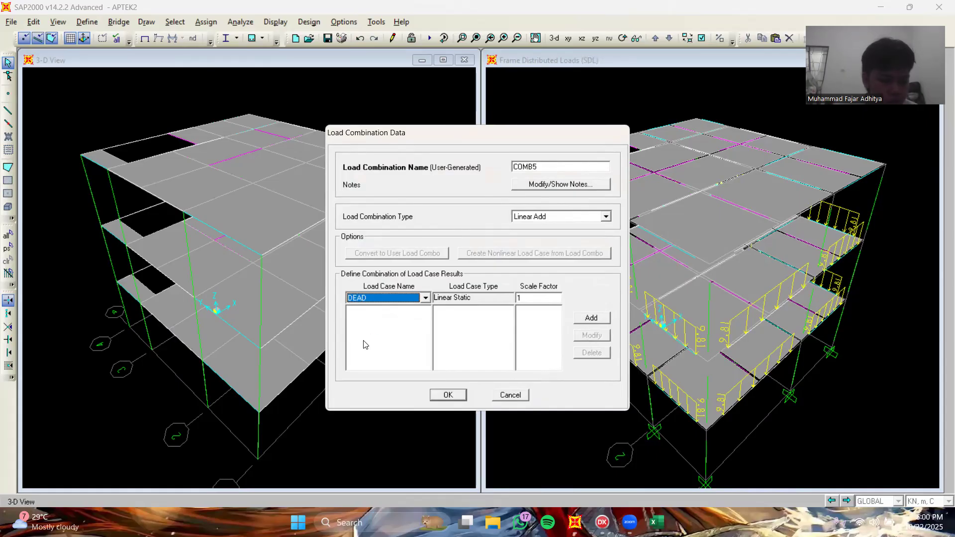
double_click(536, 297)
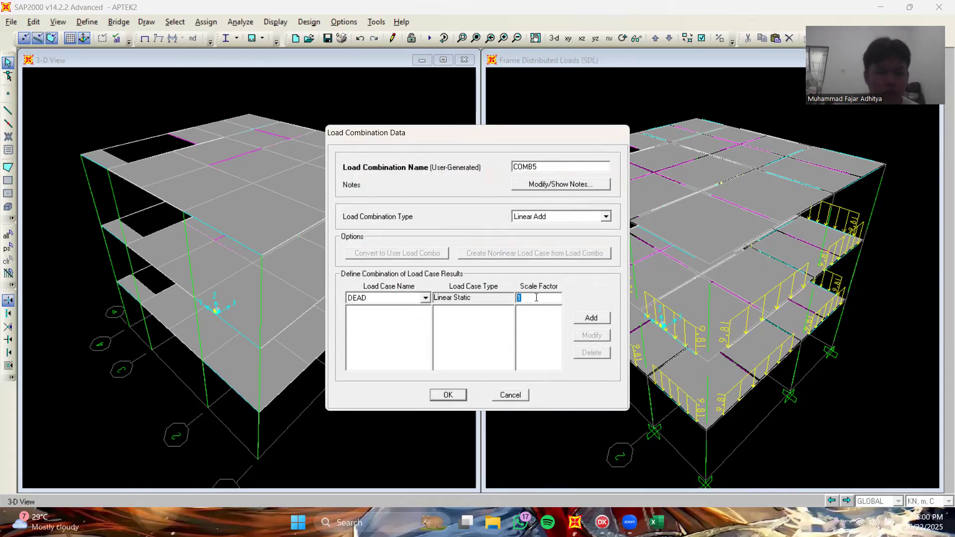
text(1)
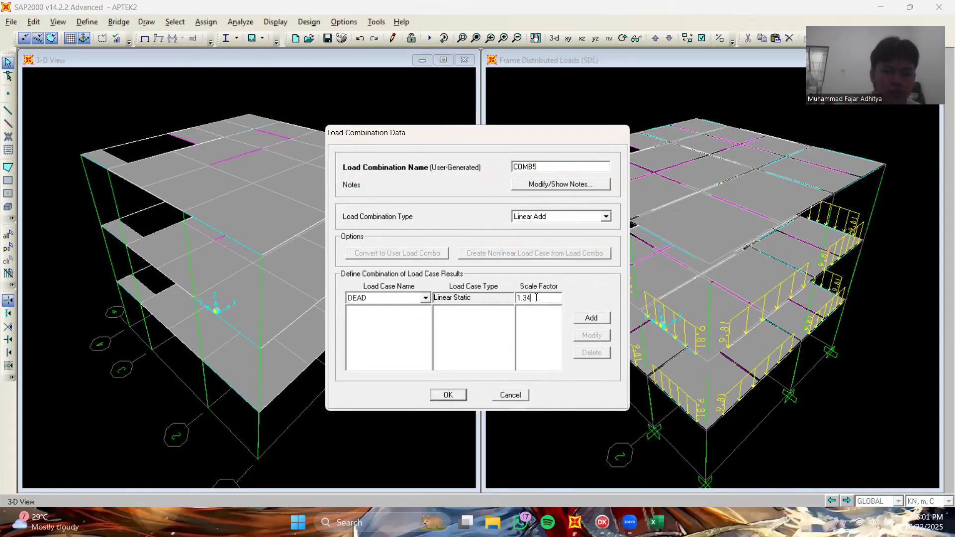
click(597, 319)
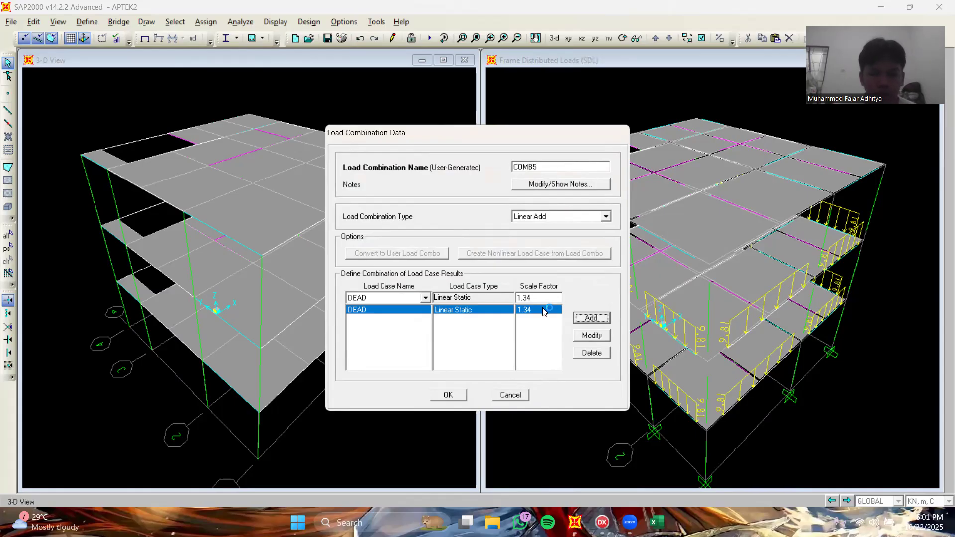
click(426, 298)
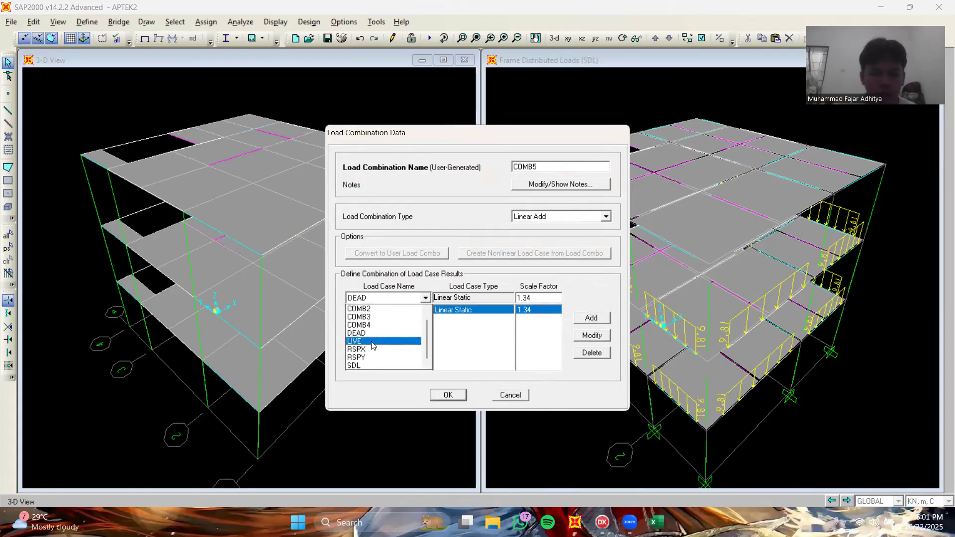
click(361, 366)
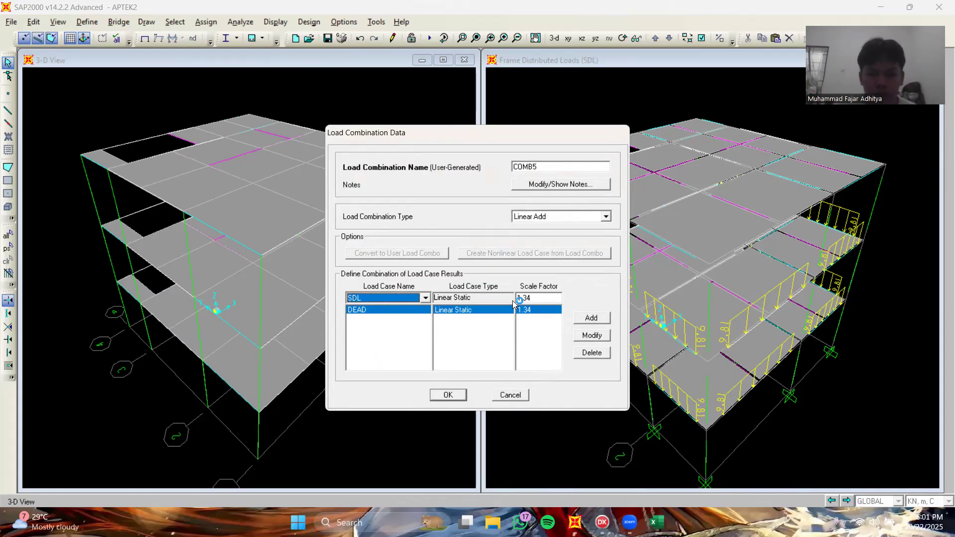
click(597, 320)
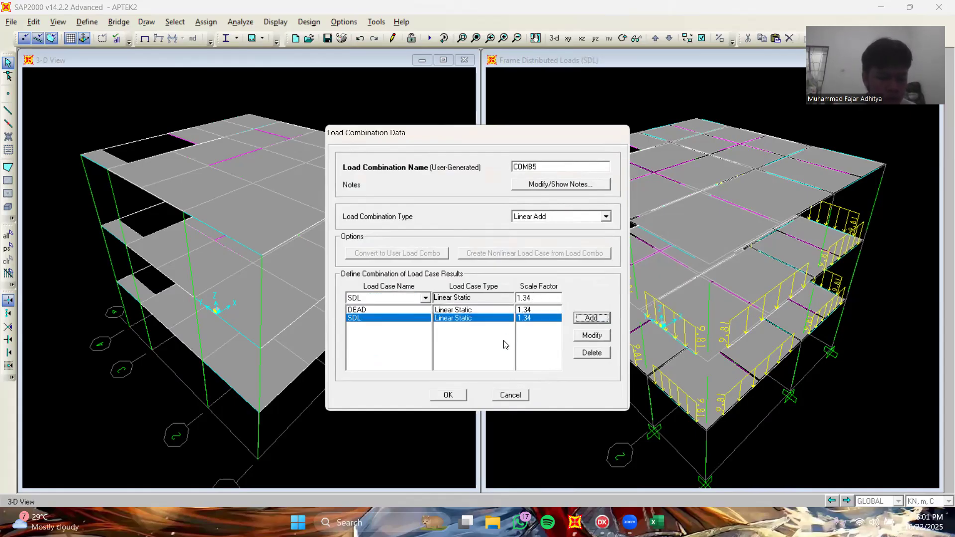
- Choose the LIVE load case as the next entry of the fifth combination and open its scale factor for editing
click(427, 297)
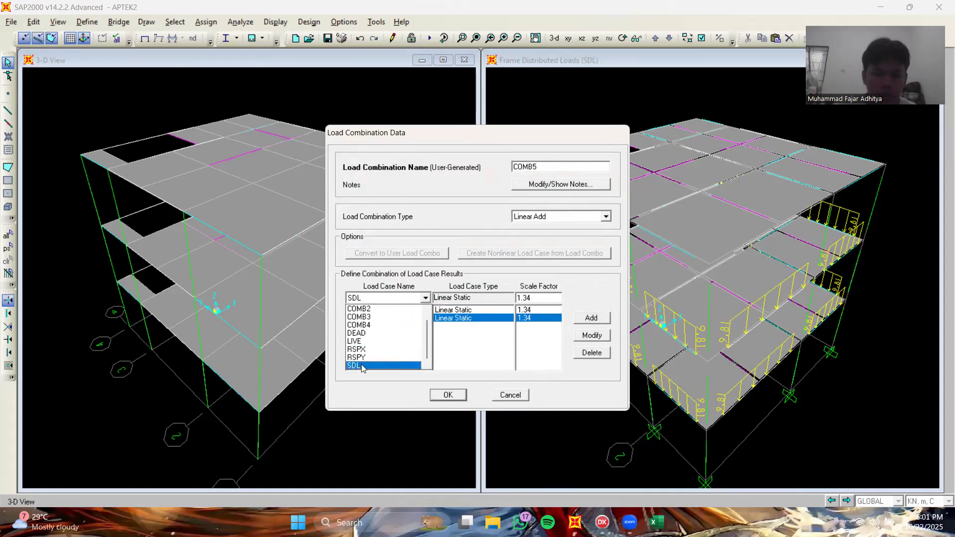
click(370, 350)
double_click(544, 297)
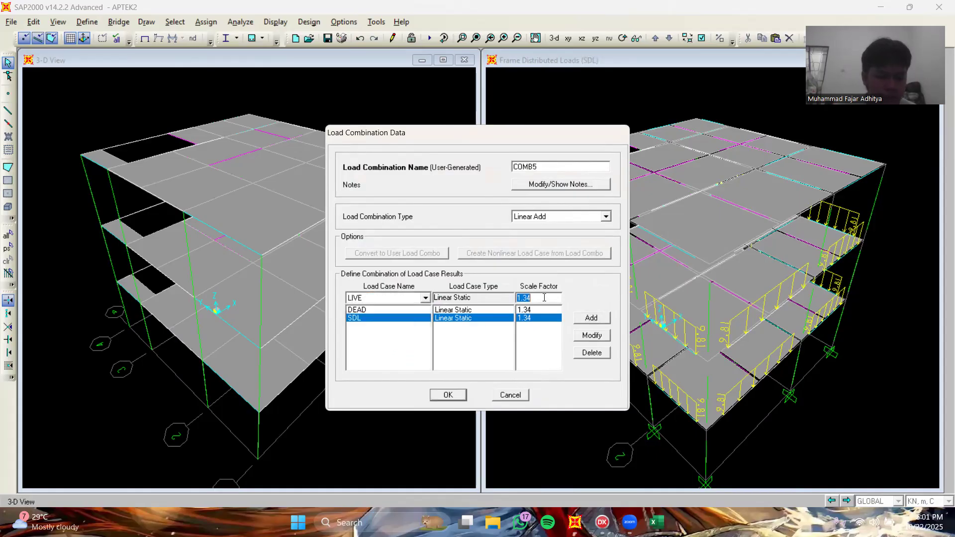
- Add the LIVE case with scale factor 1 and the RSPX case with scale factor 1.3 to COMB5
text(1)
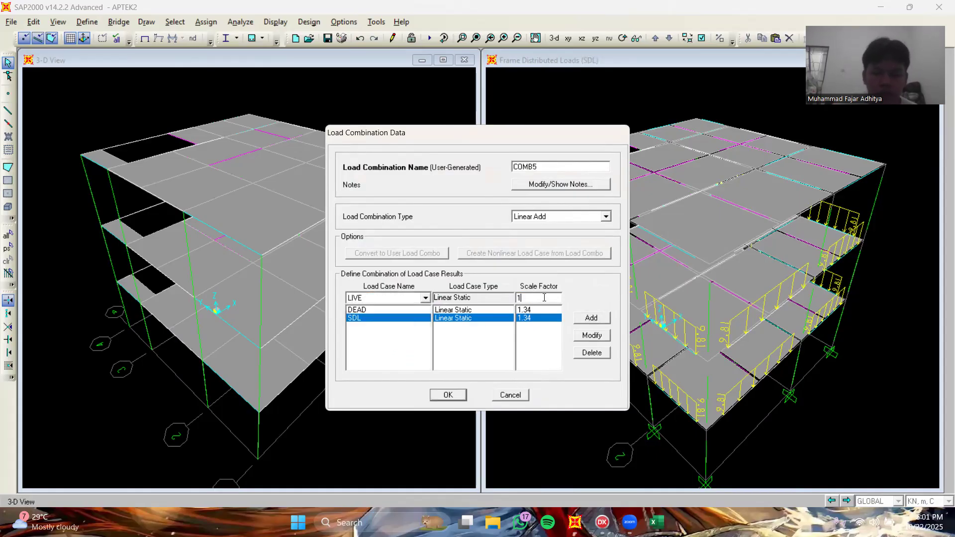
click(592, 318)
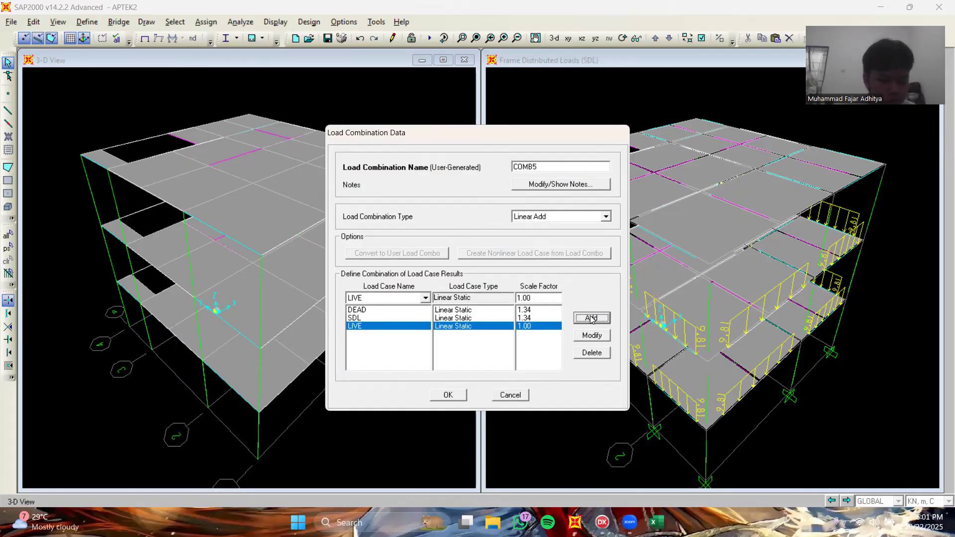
click(425, 297)
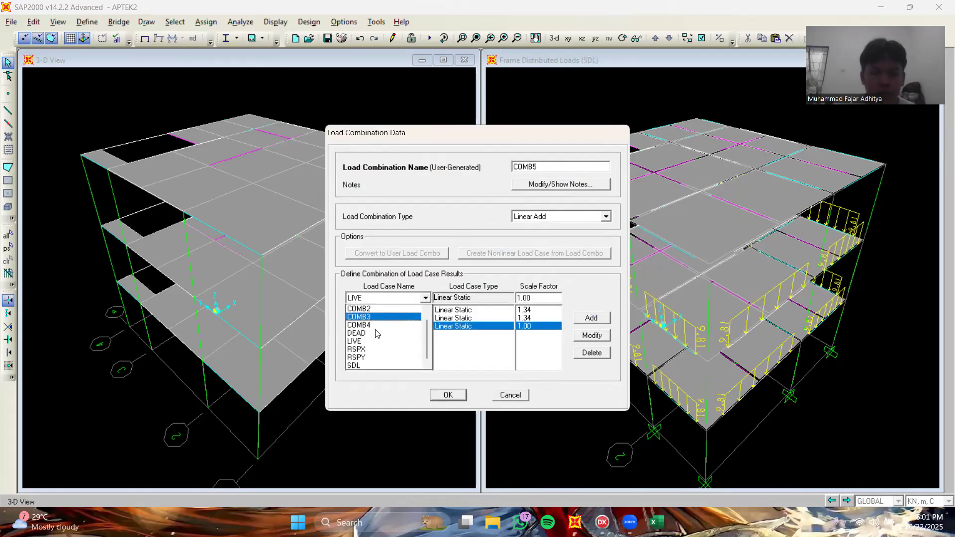
click(367, 349)
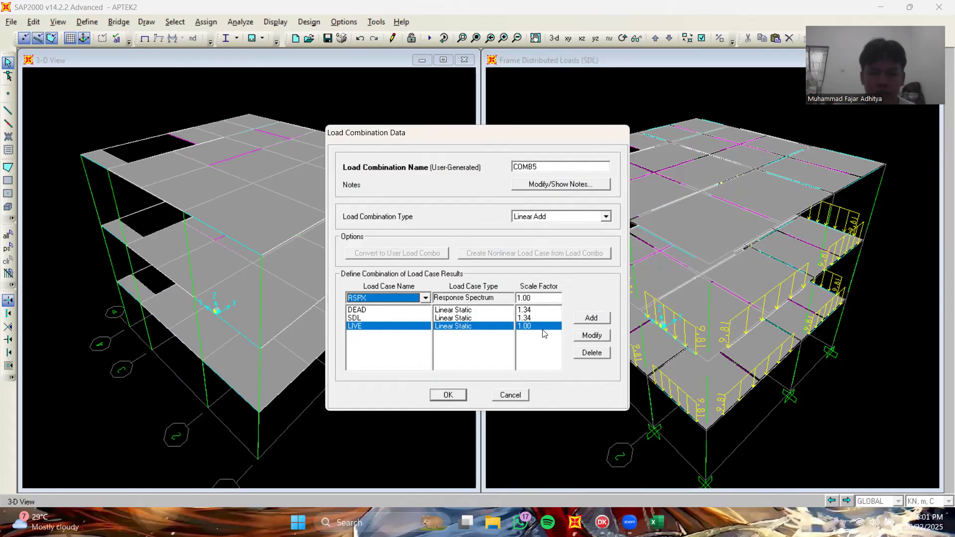
click(546, 297)
text(1)
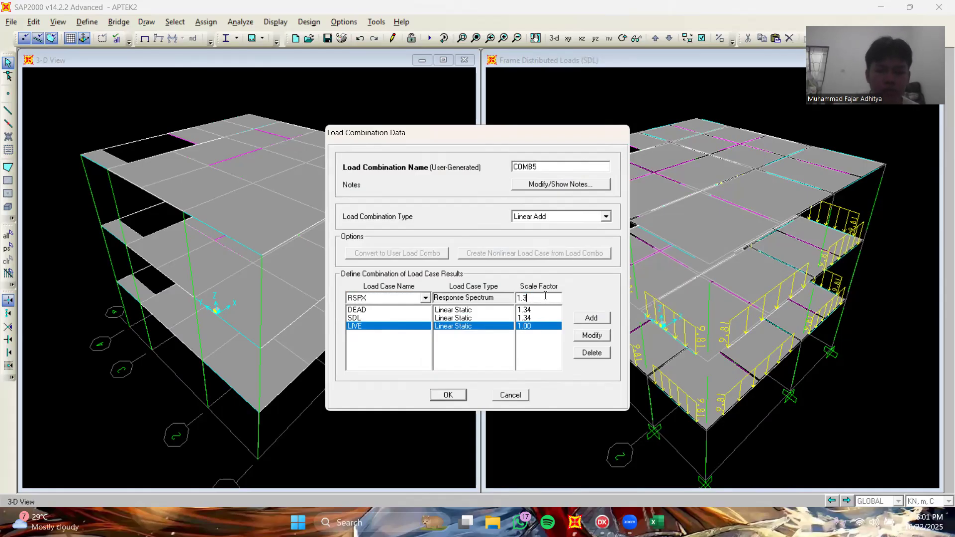
click(592, 319)
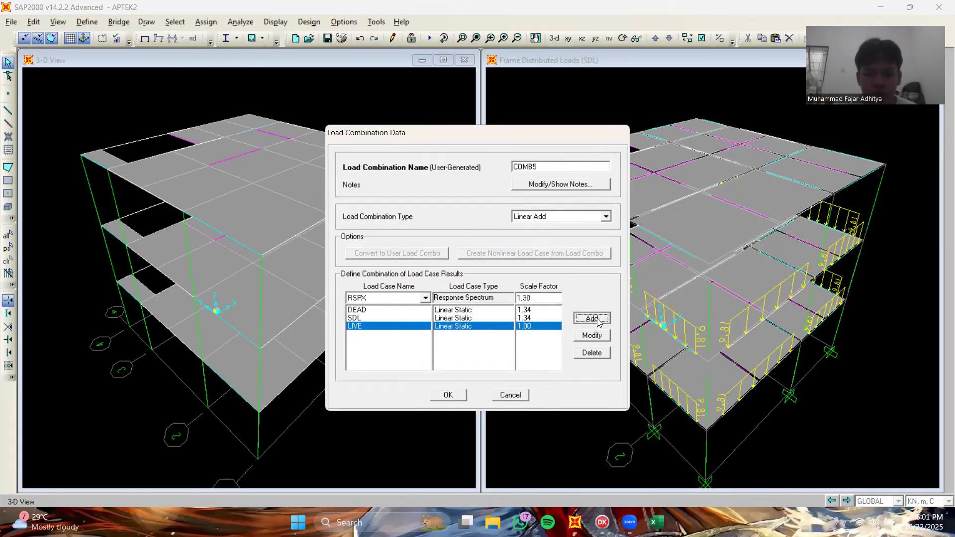
click(595, 320)
- Add the RSPY case with scale factor 0.39 to COMB5 and save the combination
click(425, 298)
click(372, 358)
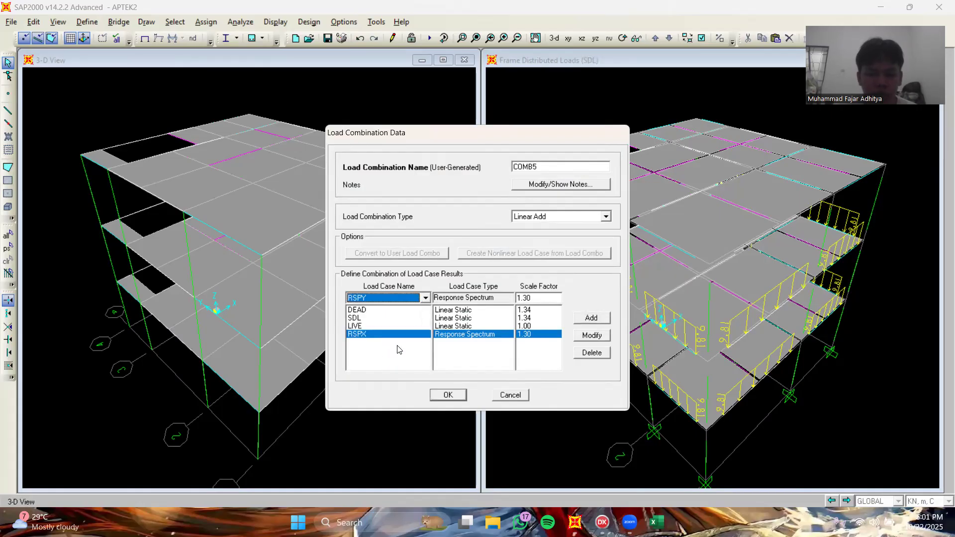
double_click(540, 299)
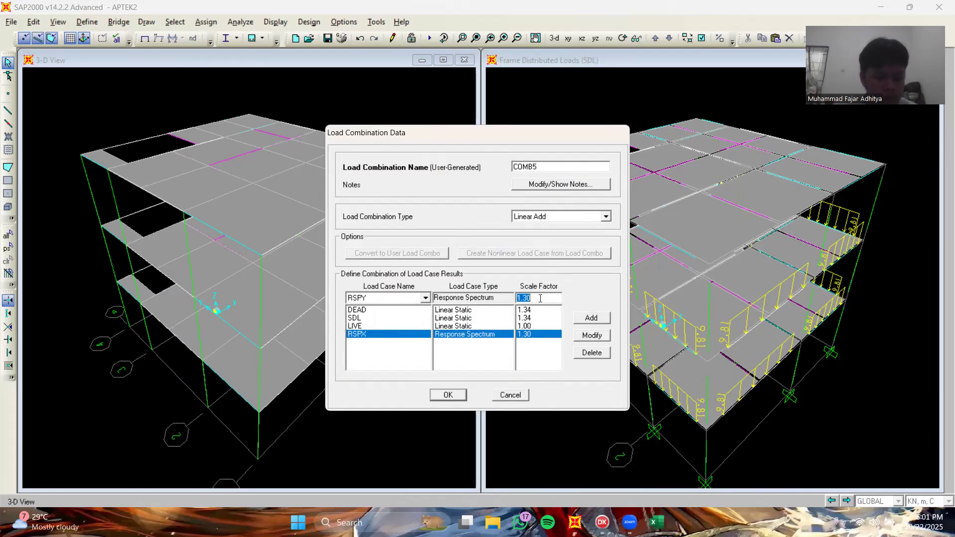
text(0.)
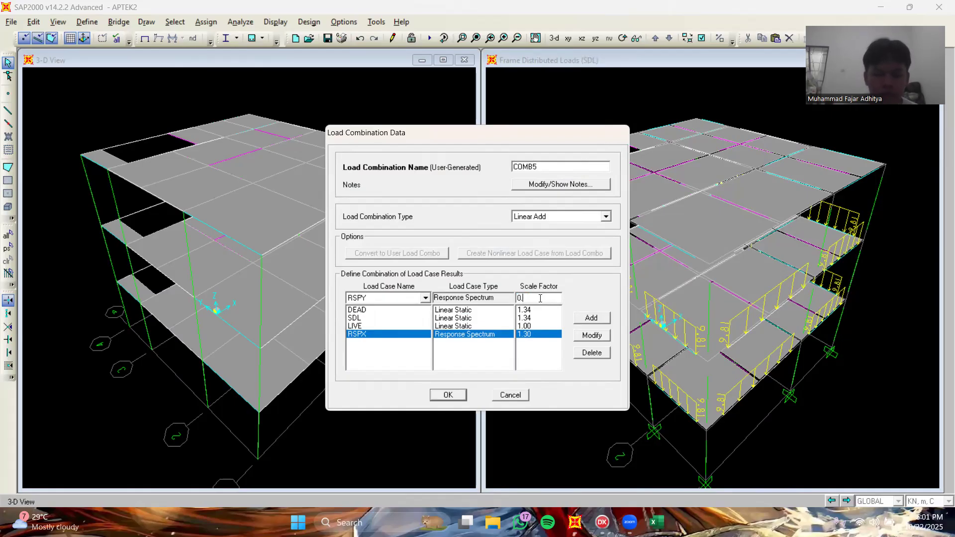
text(39)
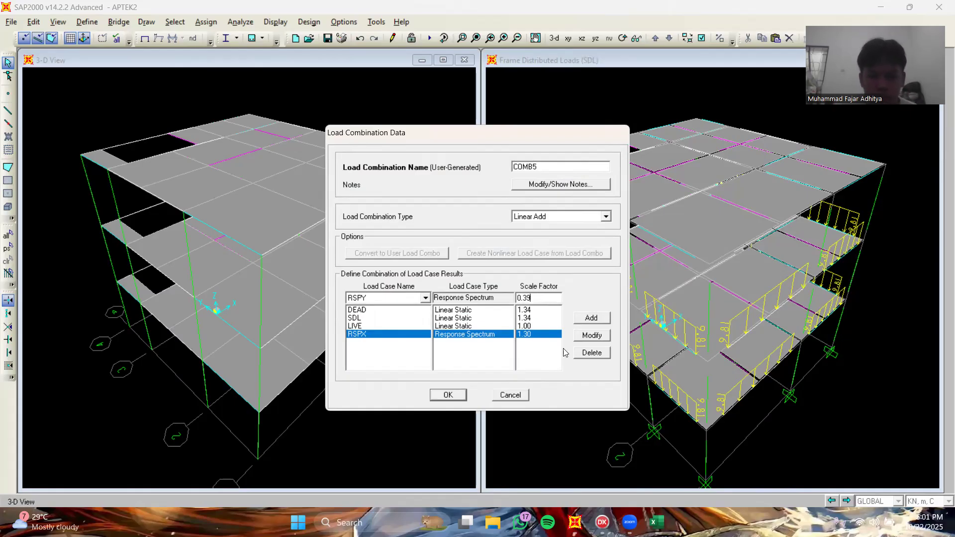
click(592, 318)
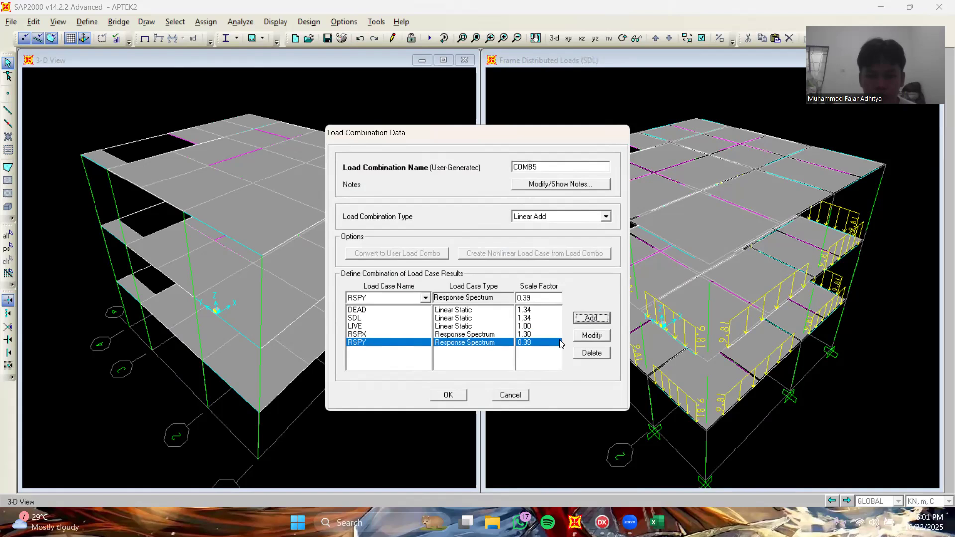
click(456, 396)
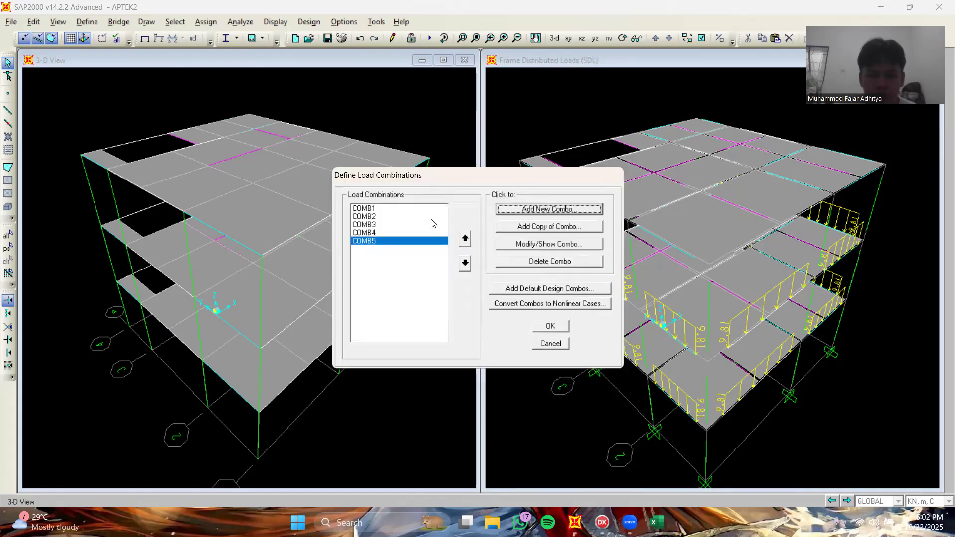
- Change the RSPY scale factor in COMB4 to 0.39 and save the combination
click(391, 233)
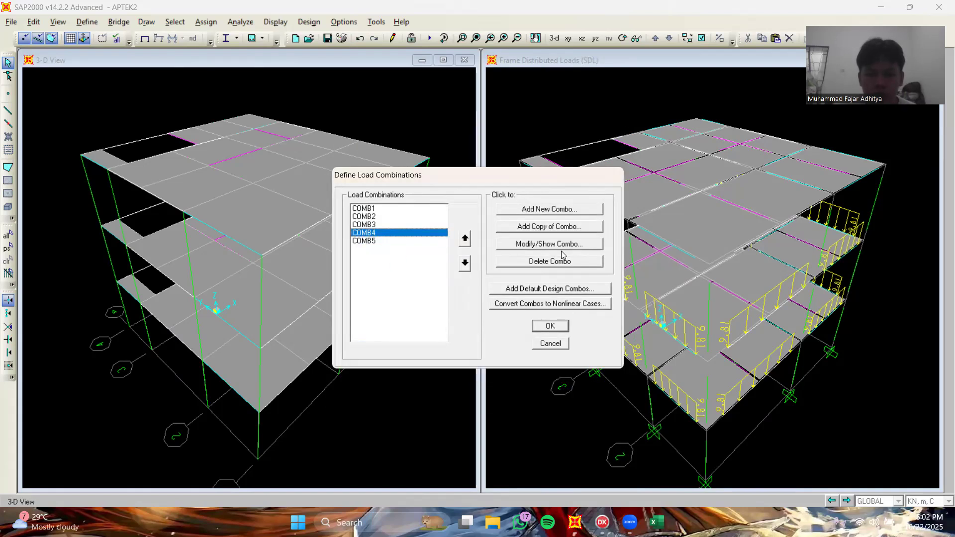
click(548, 244)
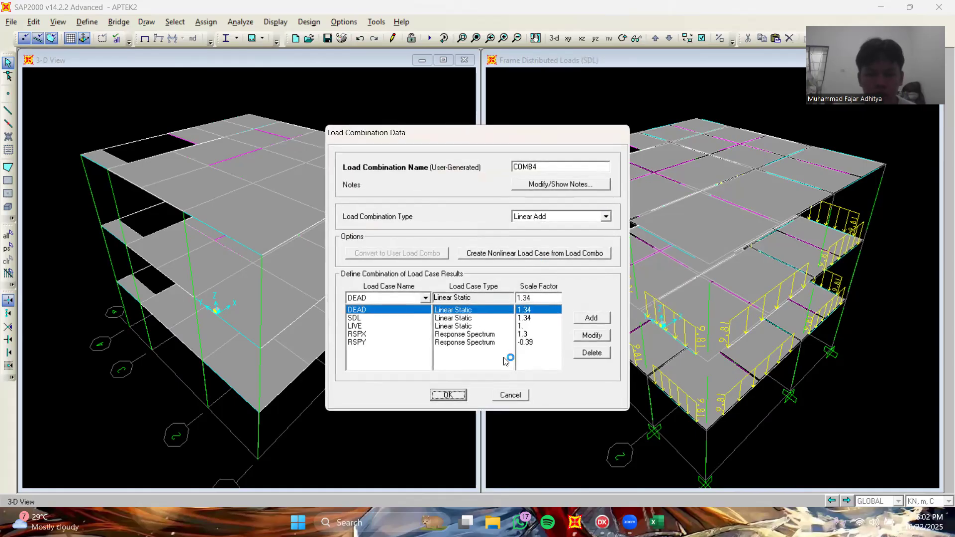
click(528, 343)
double_click(533, 298)
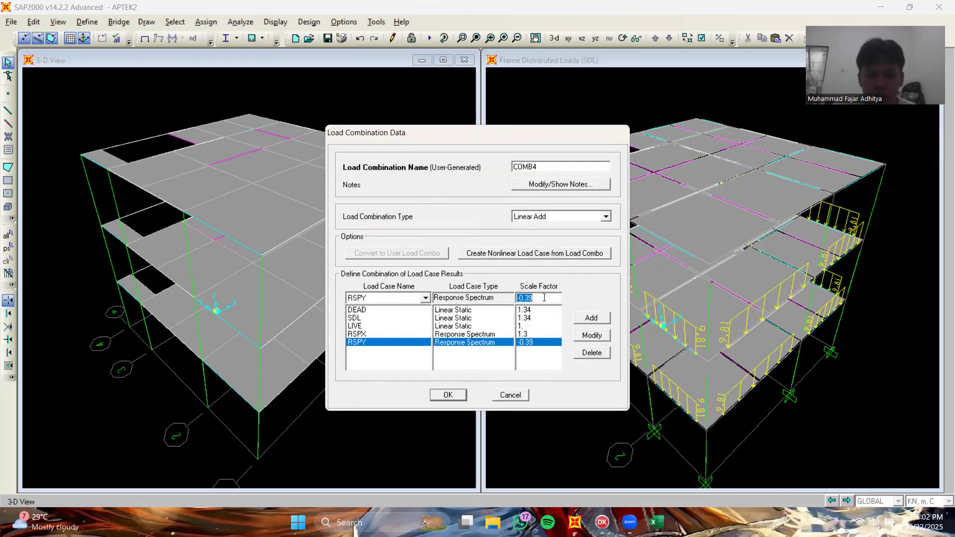
click(585, 337)
double_click(537, 298)
text(0)
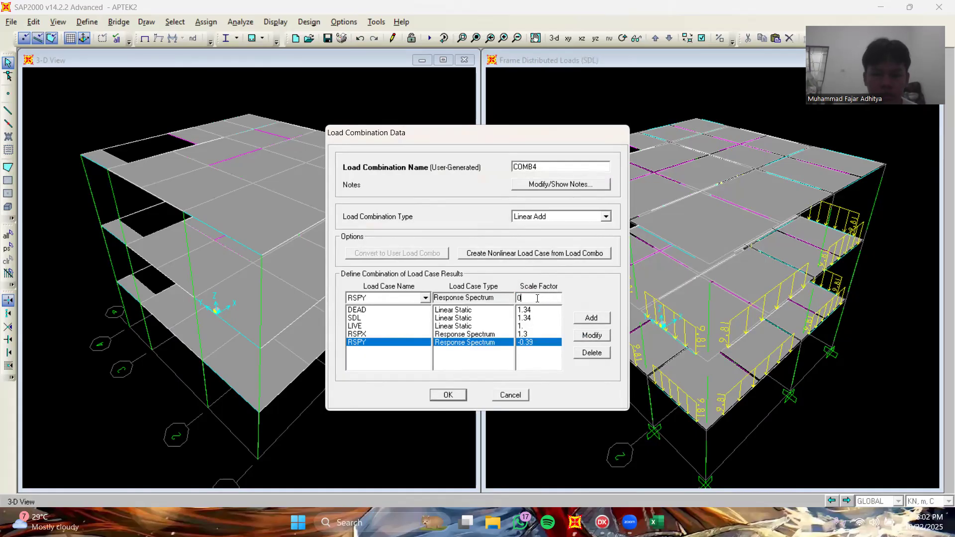
text(.39)
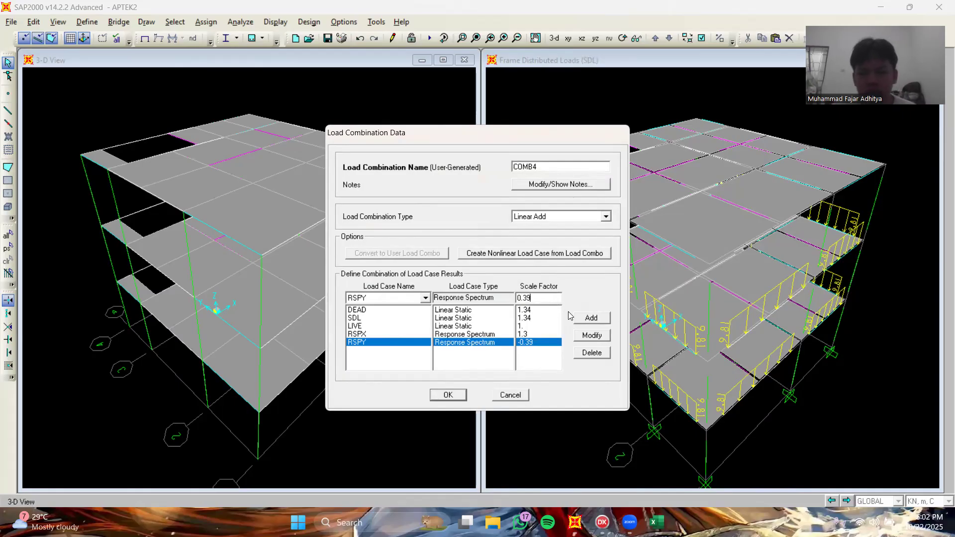
click(592, 336)
click(442, 395)
- Create a new load combination after COMB5 and add the DEAD case to it with scale factor 1.34
click(416, 246)
click(390, 242)
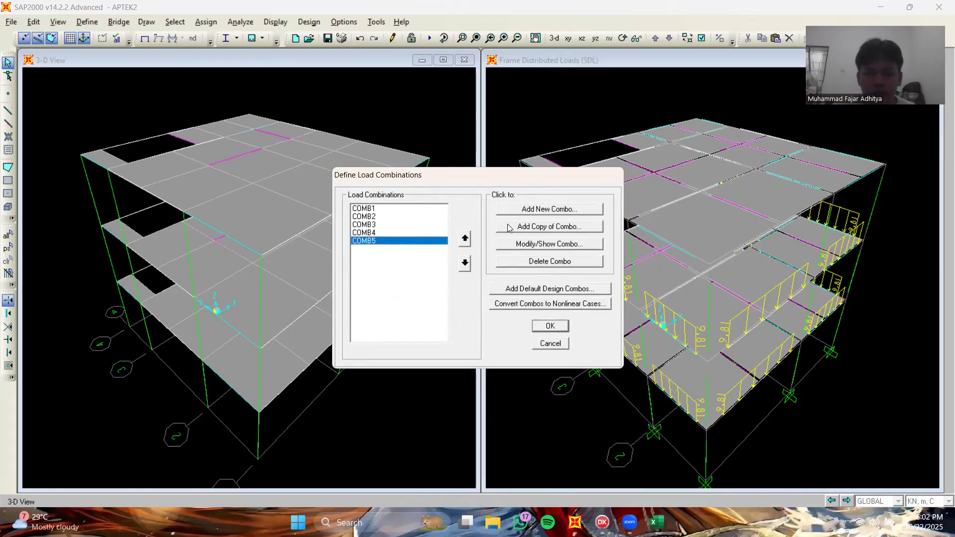
click(550, 211)
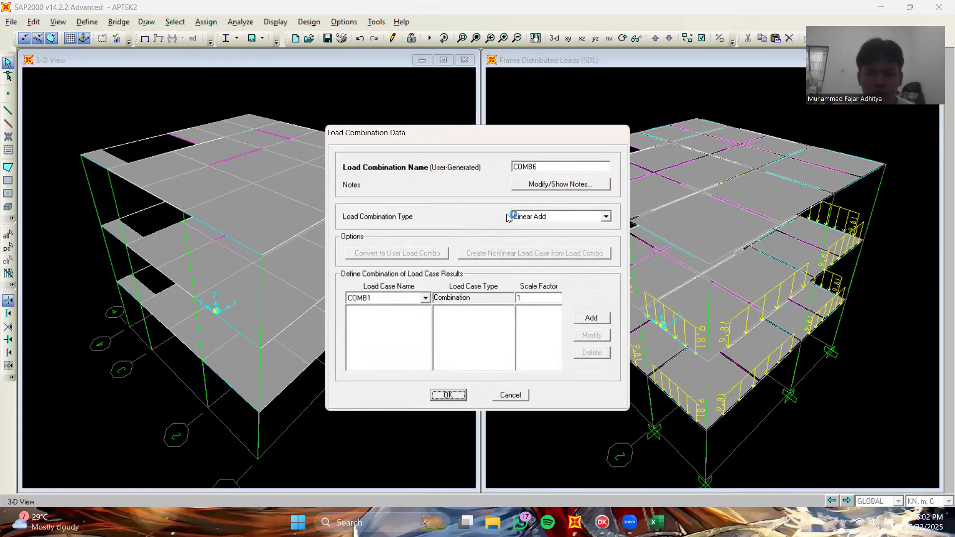
click(426, 297)
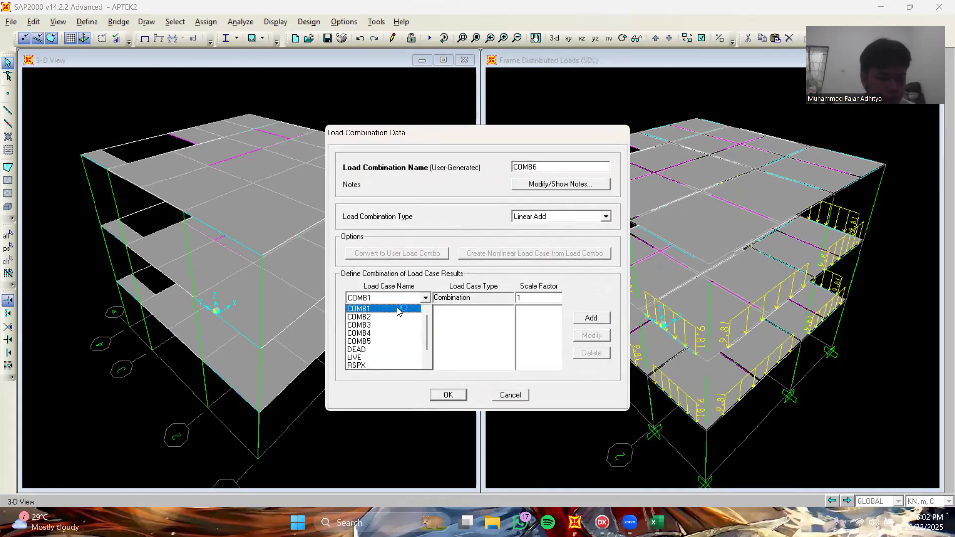
click(376, 351)
double_click(531, 297)
text(1)
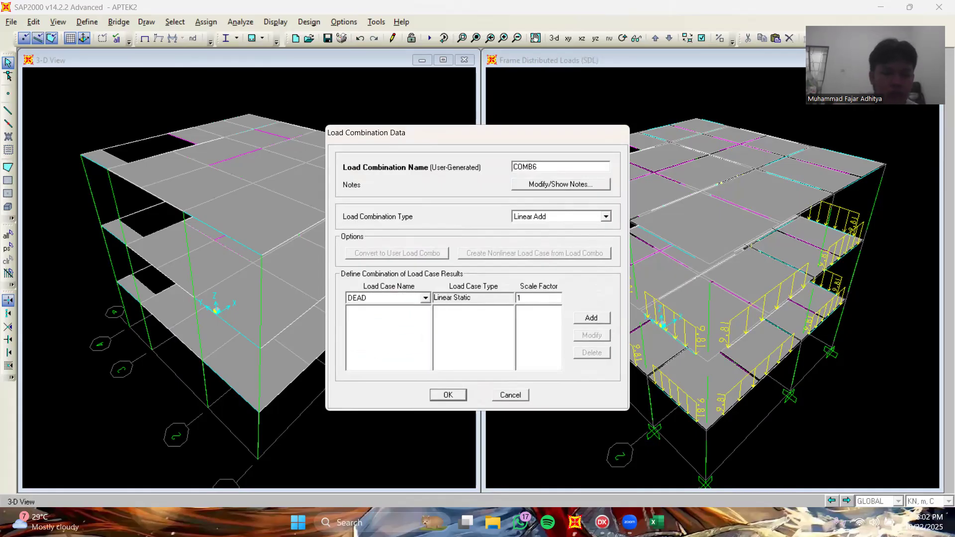
text(.34)
click(589, 319)
- Add the SDL case with scale factor 1.34 and the LIVE case with scale factor 1.00 to COMB6
click(426, 297)
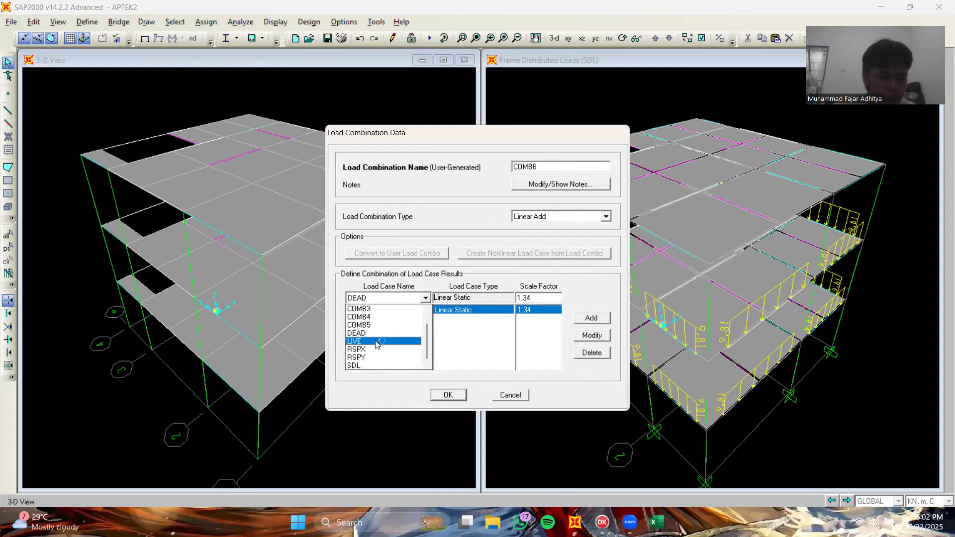
click(368, 364)
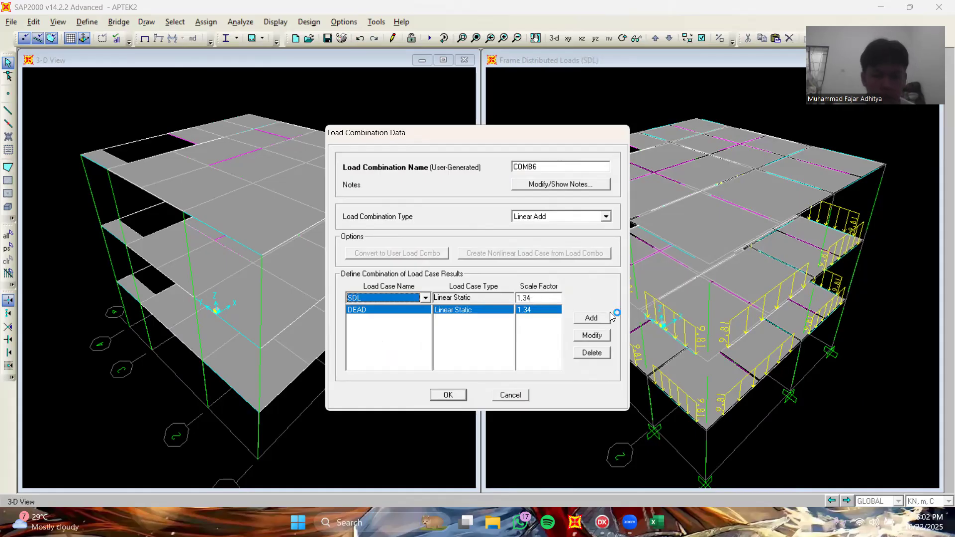
click(591, 318)
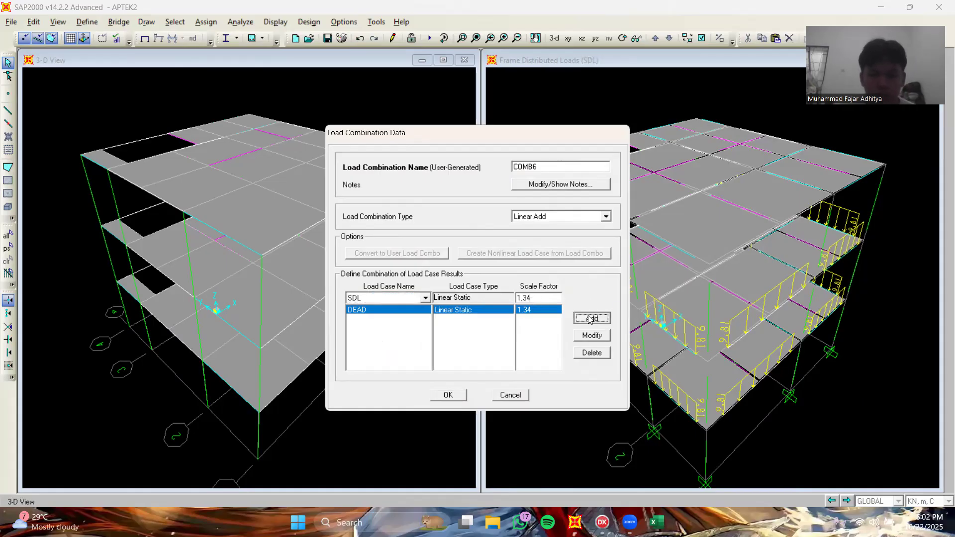
click(425, 297)
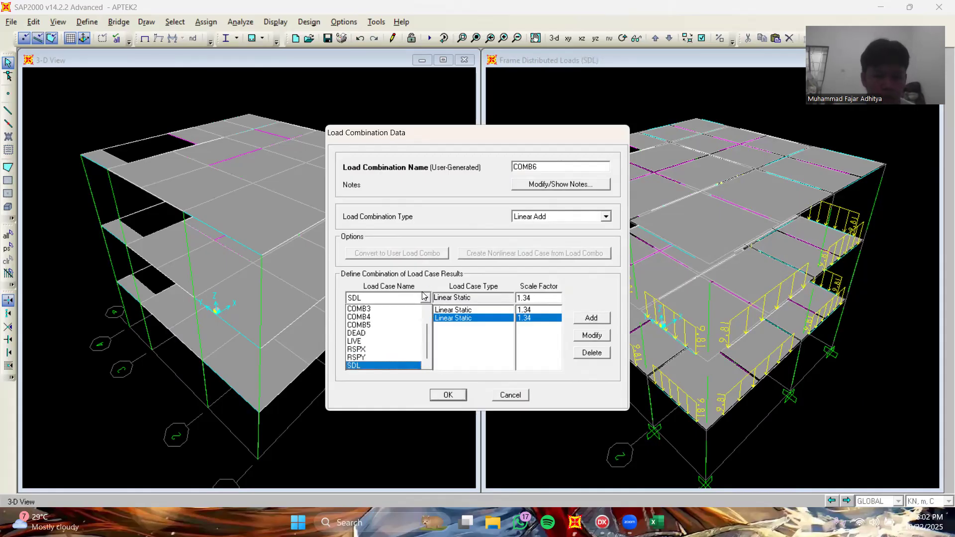
click(368, 341)
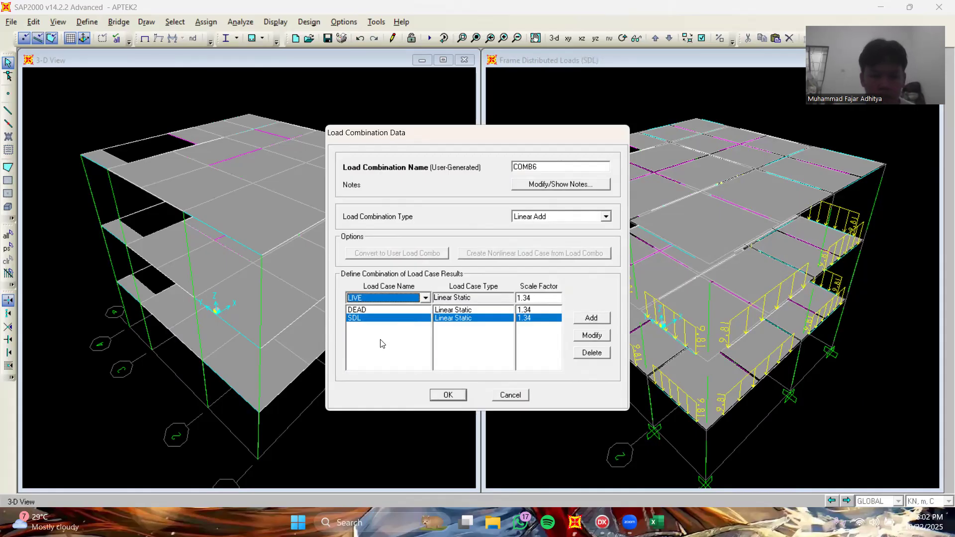
double_click(543, 301)
text(1.00)
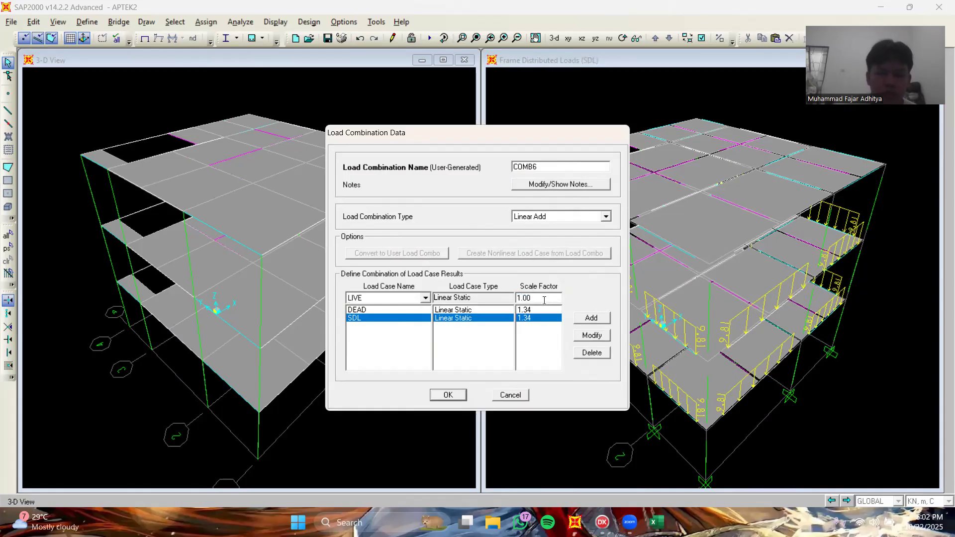
click(587, 319)
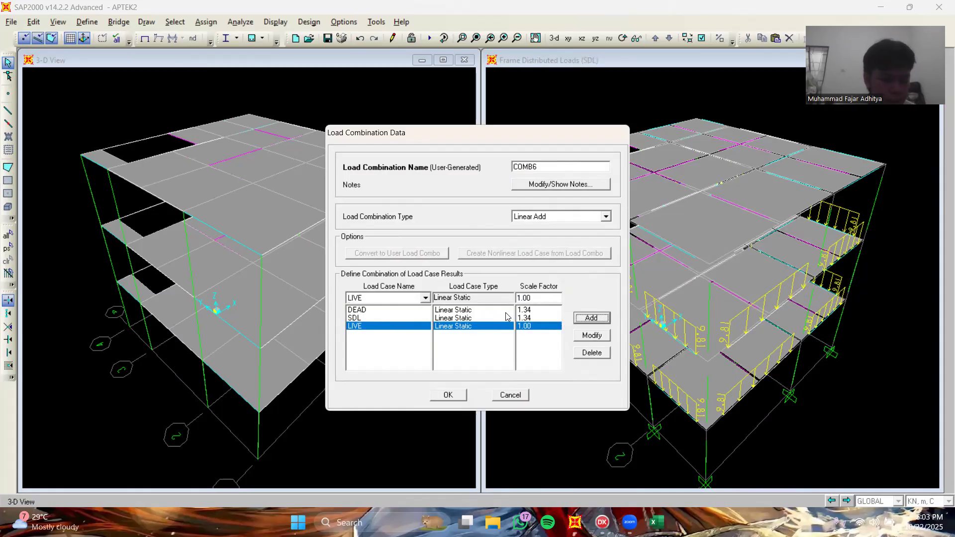
- Add the RSPX response spectrum case to COMB6 with scale factor 1.30
click(425, 297)
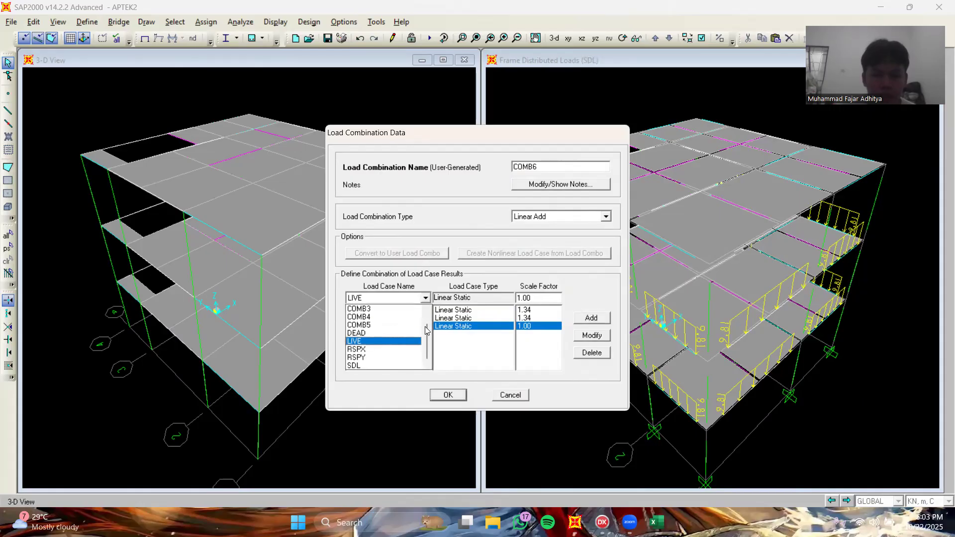
click(356, 350)
click(548, 299)
text(1.30)
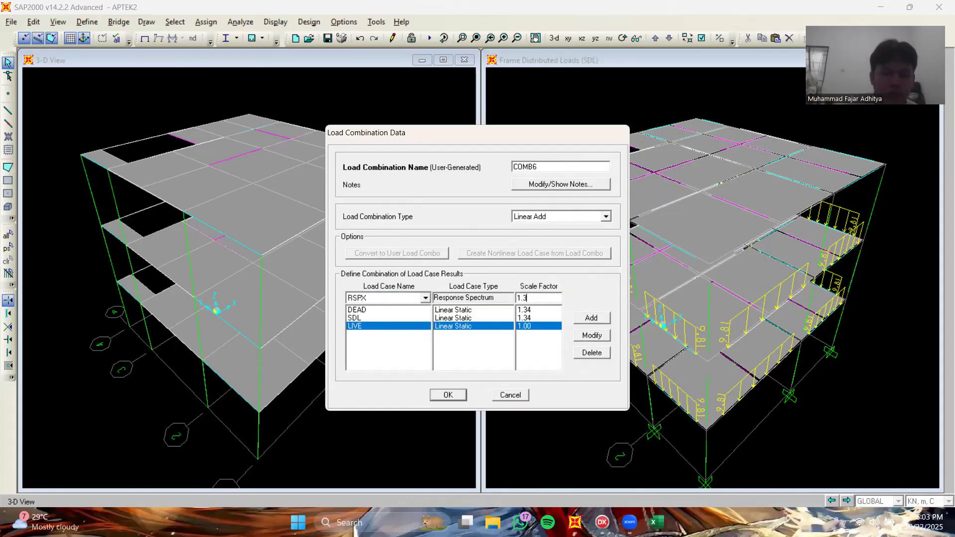
click(596, 319)
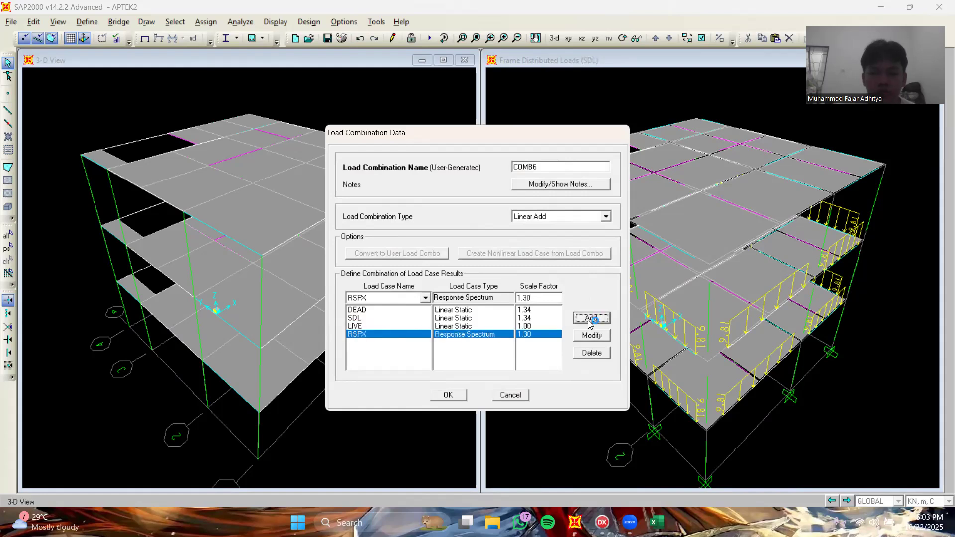
- Add the RSPY response spectrum case to COMB6 with scale factor 0.39
click(425, 298)
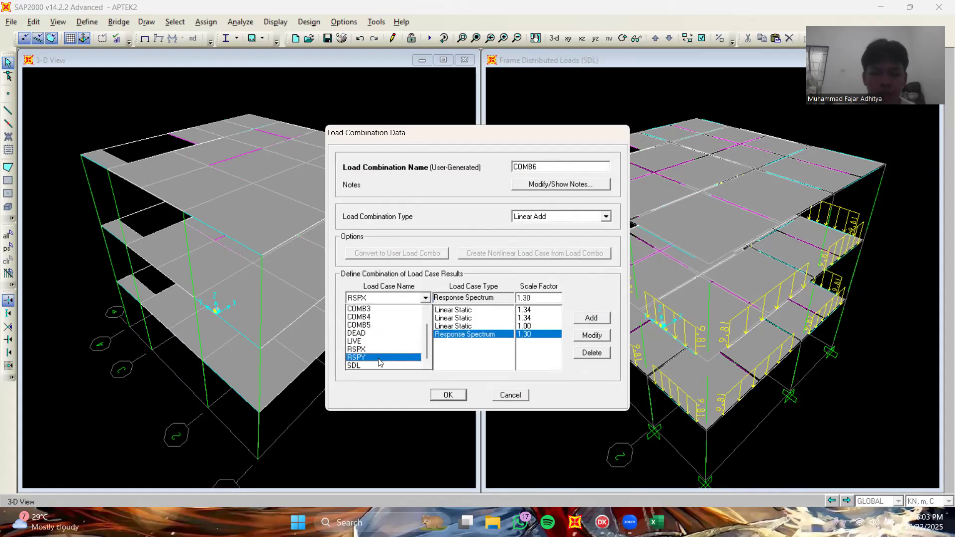
click(381, 357)
click(556, 298)
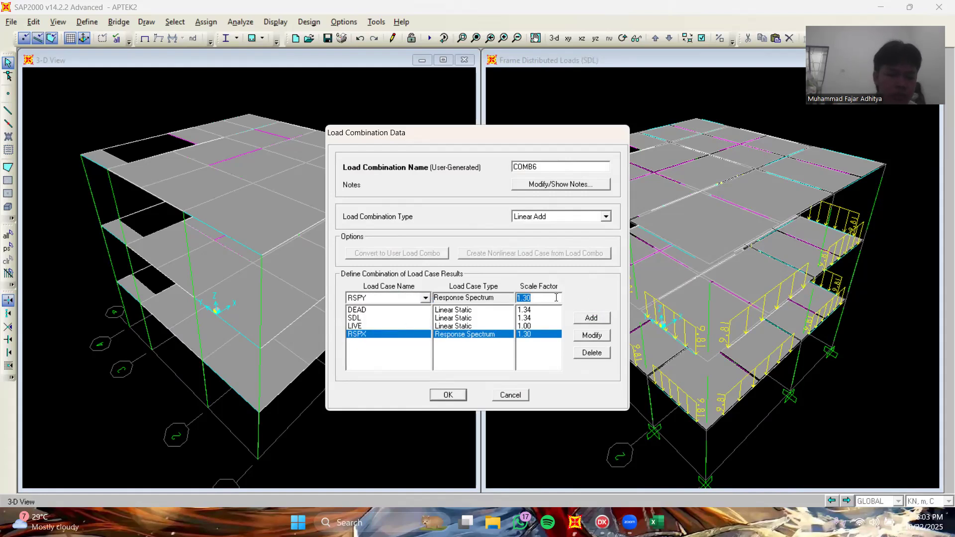
text(0.39)
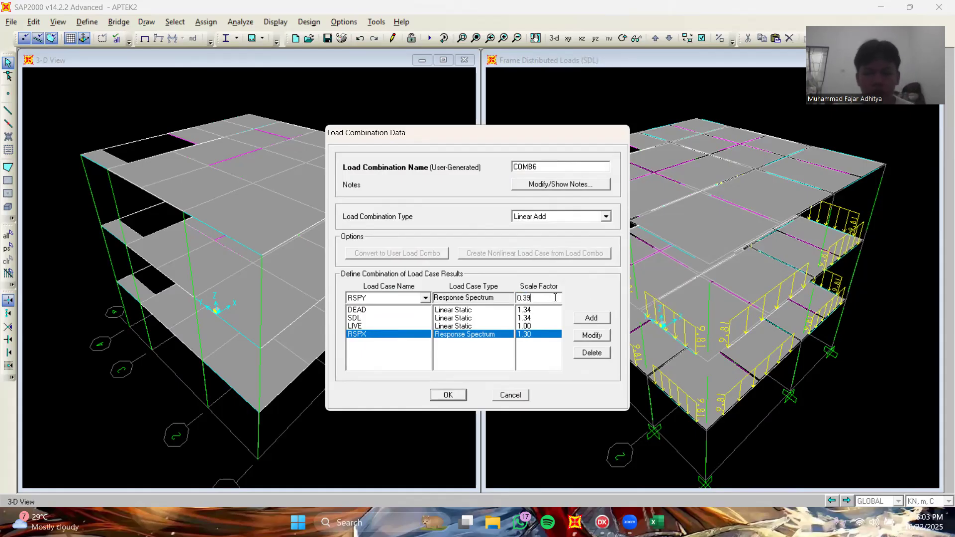
click(591, 318)
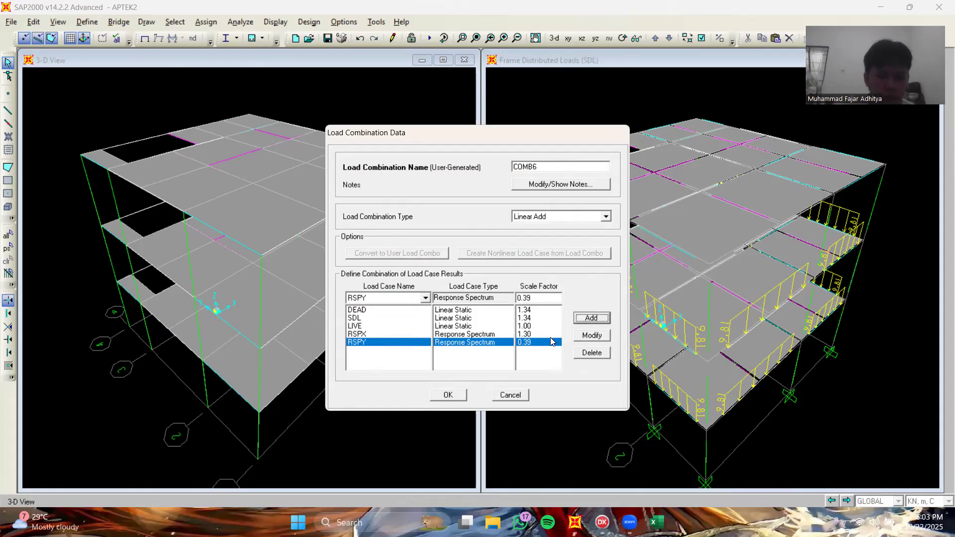
- Change the scale factor of the RSPX case in COMB6 to -1.30
click(531, 334)
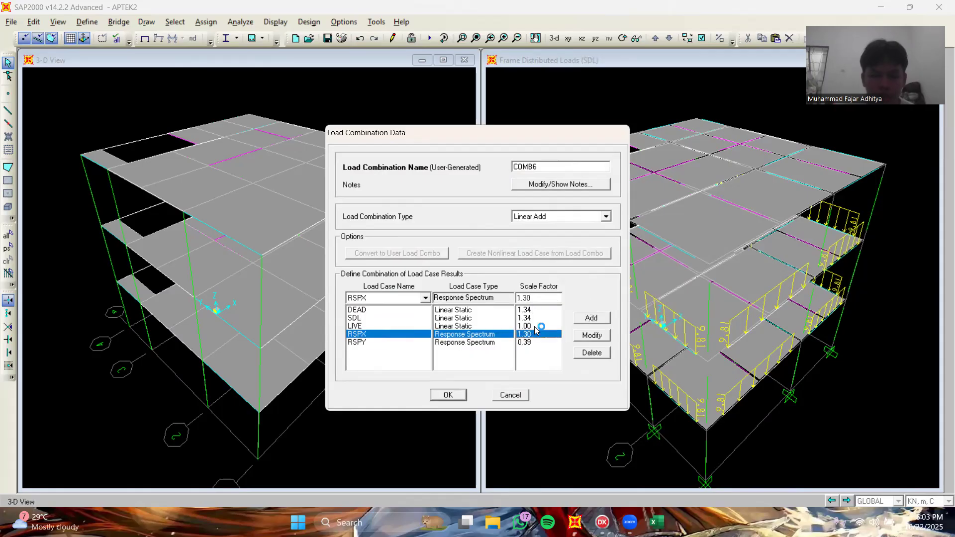
click(533, 344)
click(530, 335)
click(518, 298)
text(-)
click(592, 335)
- Change the RSPY case's scale factor in COMB6 to -0.39 and save the combination
click(535, 344)
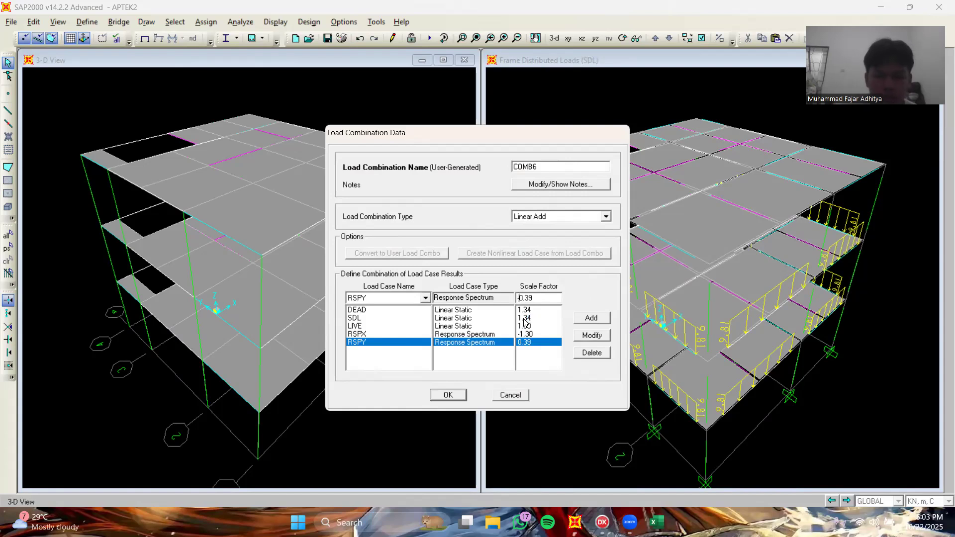
text(-)
click(586, 336)
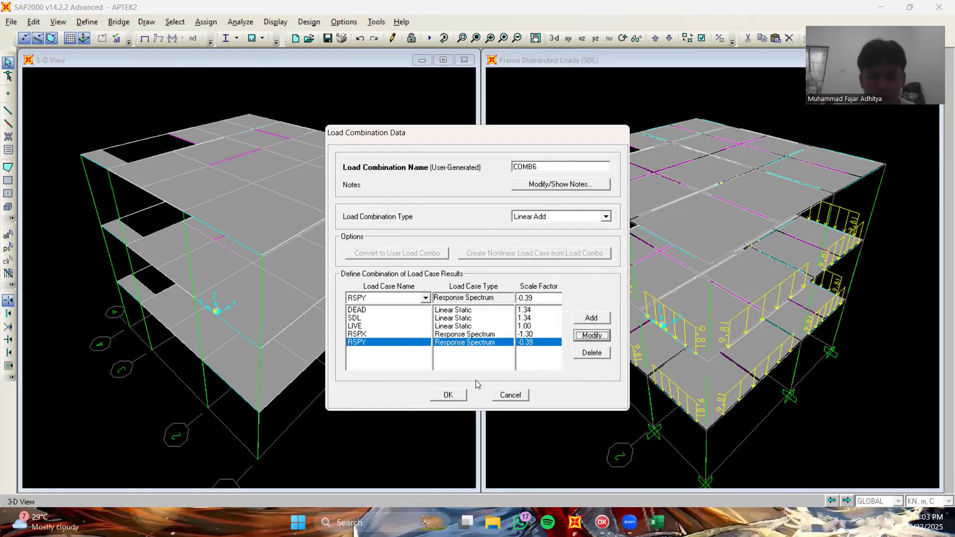
click(453, 396)
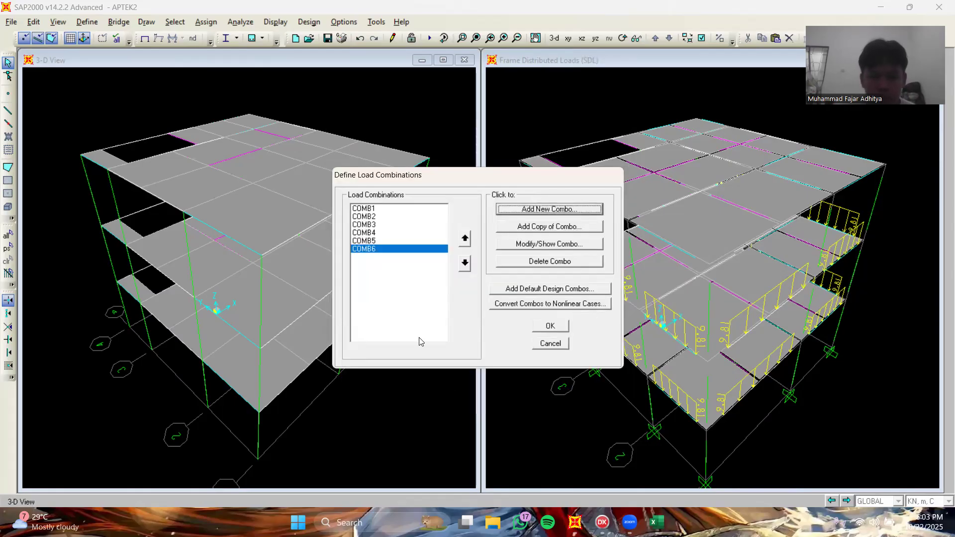
- Edit load combination COMB5 so that its RSPX case has scale factor -1.3, and save it
click(408, 241)
click(553, 244)
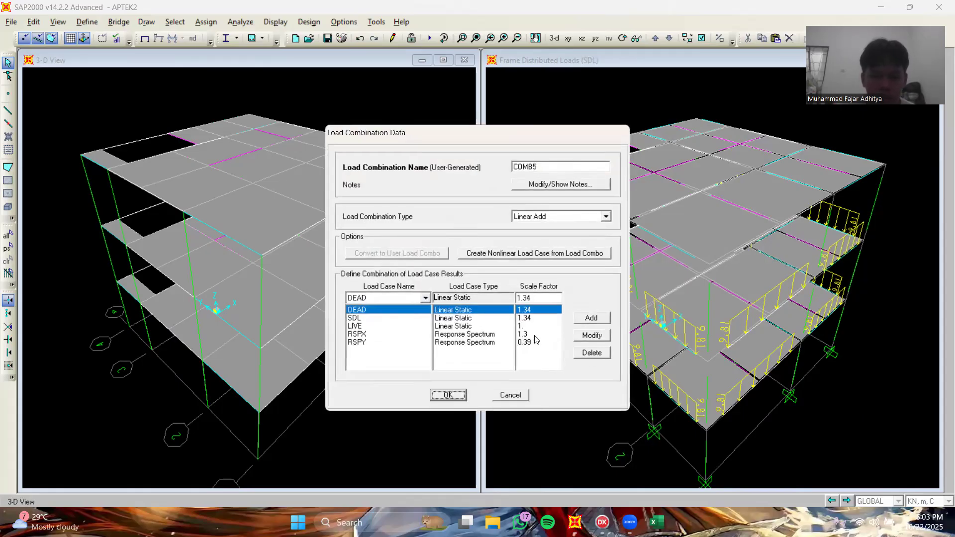
click(528, 334)
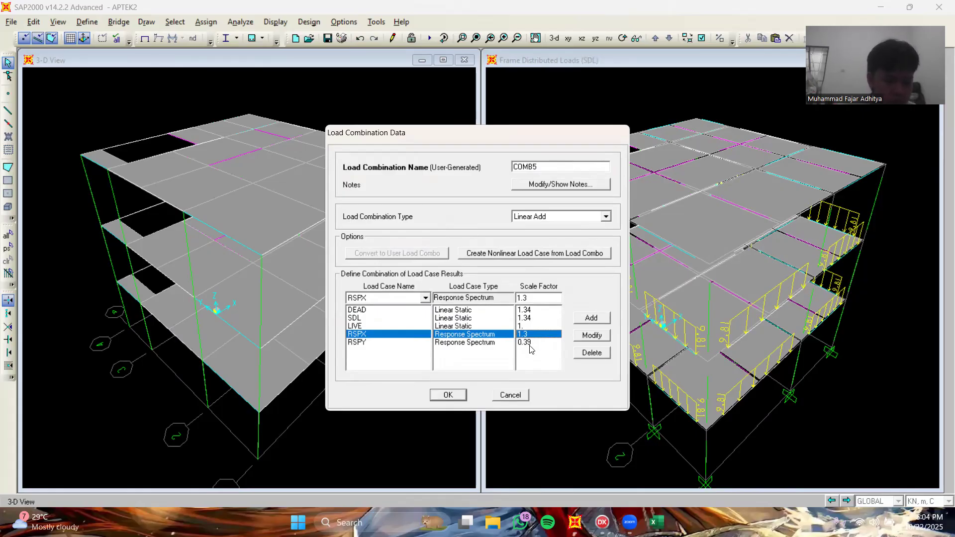
double_click(518, 299)
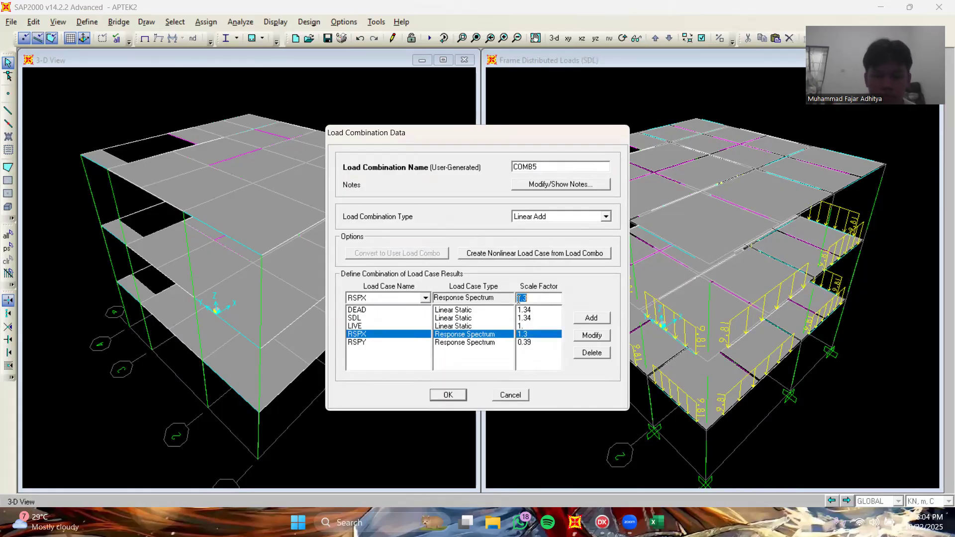
click(518, 299)
text(-)
click(593, 336)
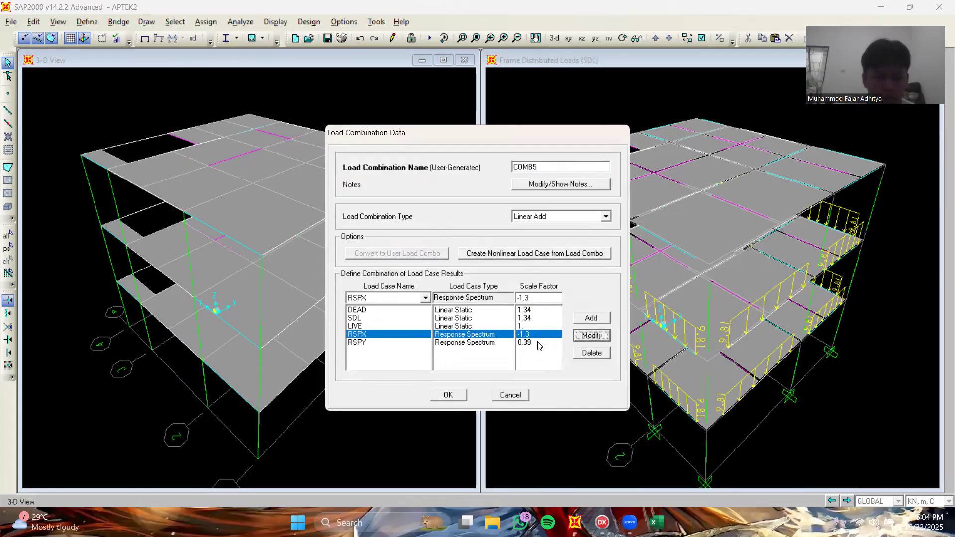
click(451, 400)
- Edit load combination COMB4 so that its RSPY case has scale factor -0.39, and save it
click(406, 233)
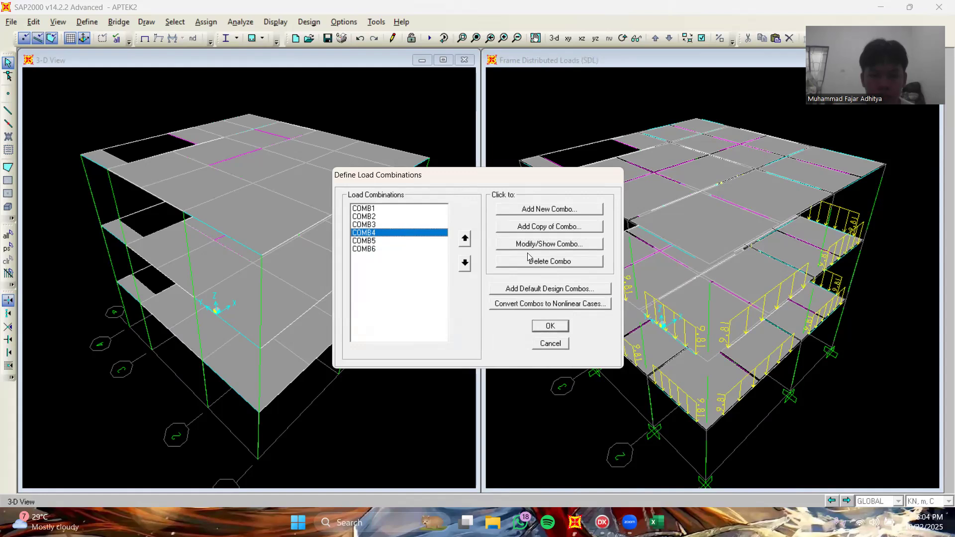
click(547, 244)
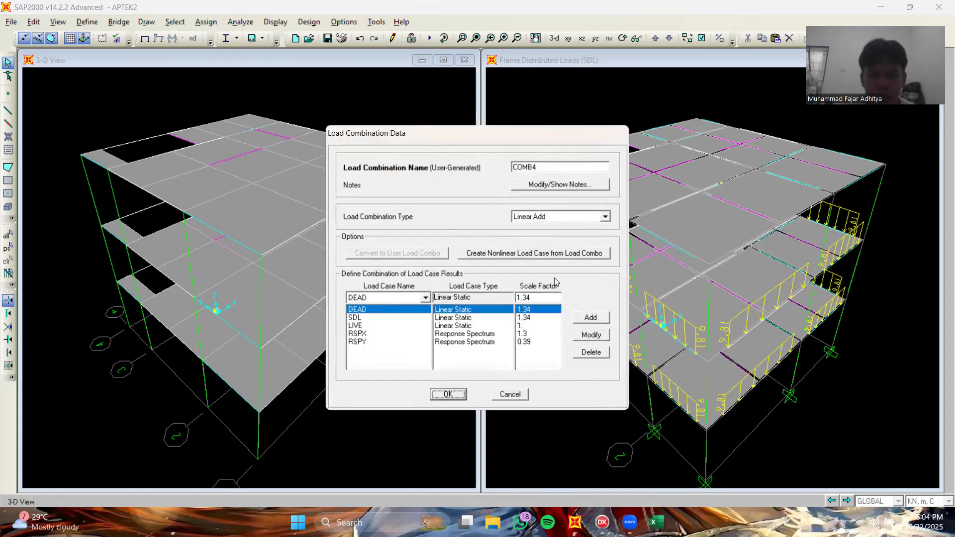
click(527, 342)
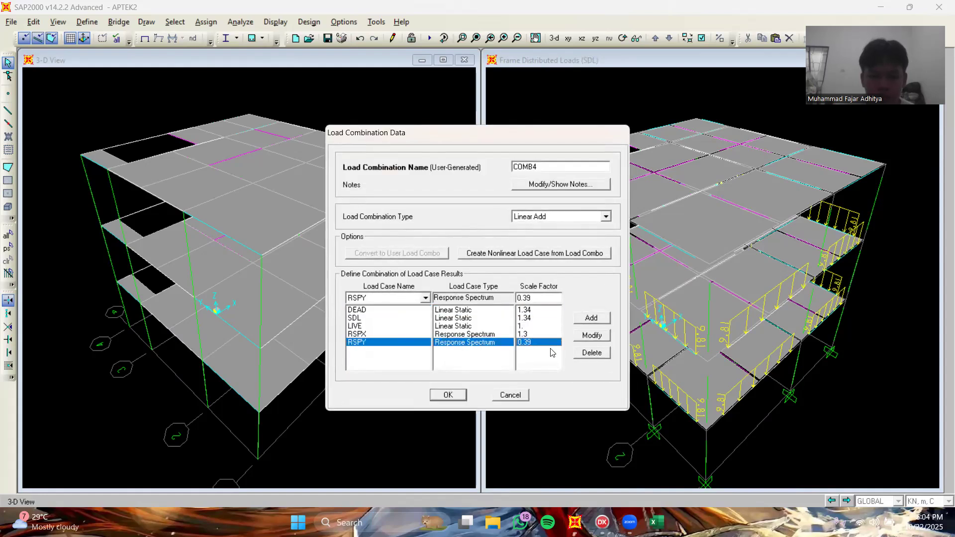
double_click(519, 299)
click(520, 299)
key(Left)
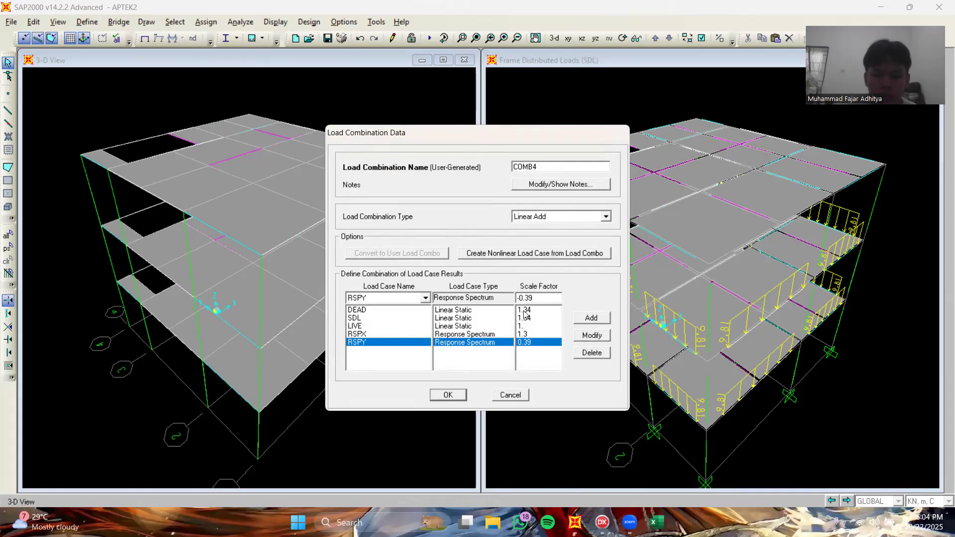
click(440, 399)
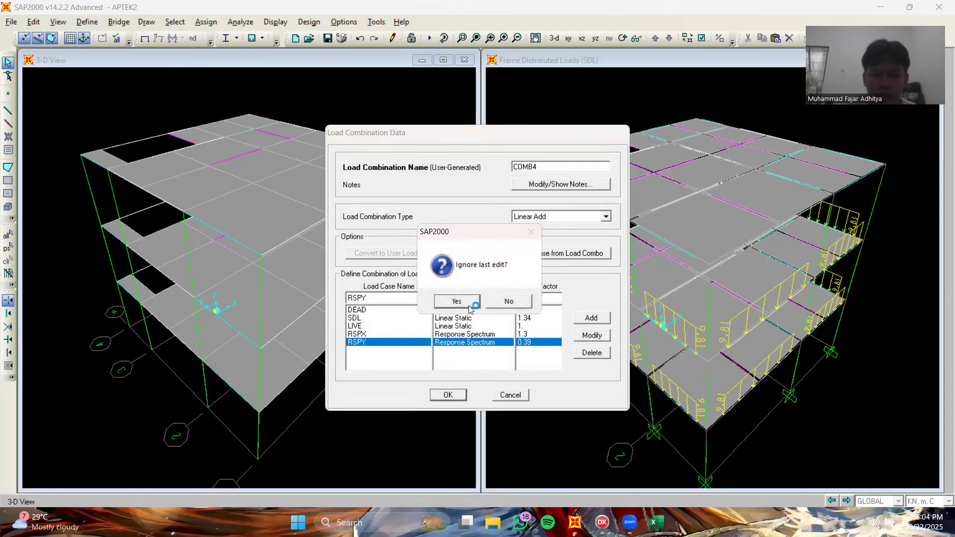
click(507, 299)
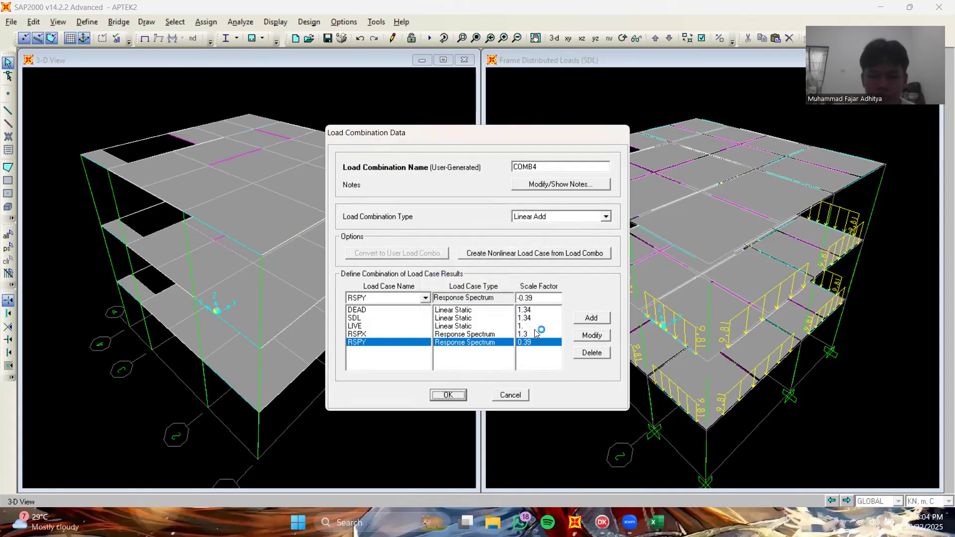
click(592, 336)
click(449, 395)
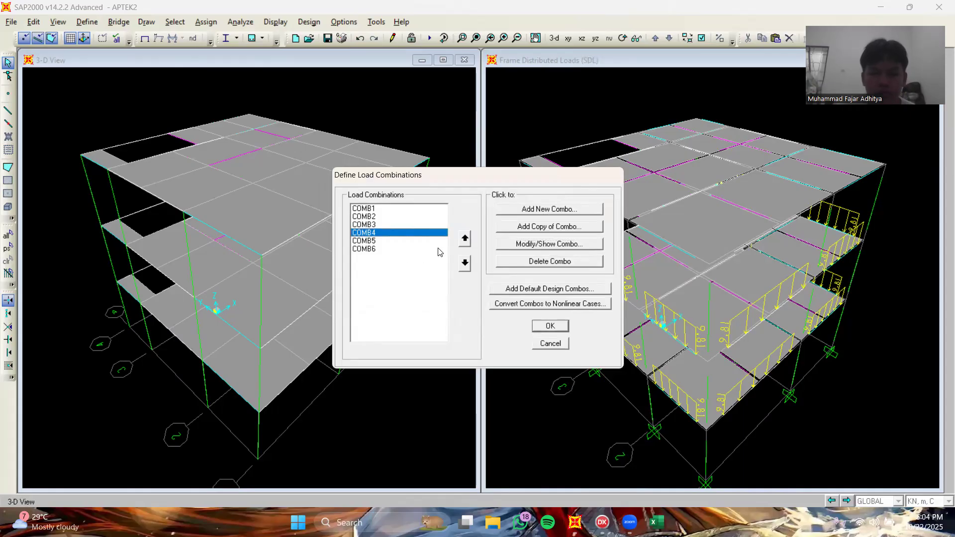
- Create a new load combination after COMB6 and add the DEAD case to it with scale factor 1.34
click(401, 249)
click(532, 215)
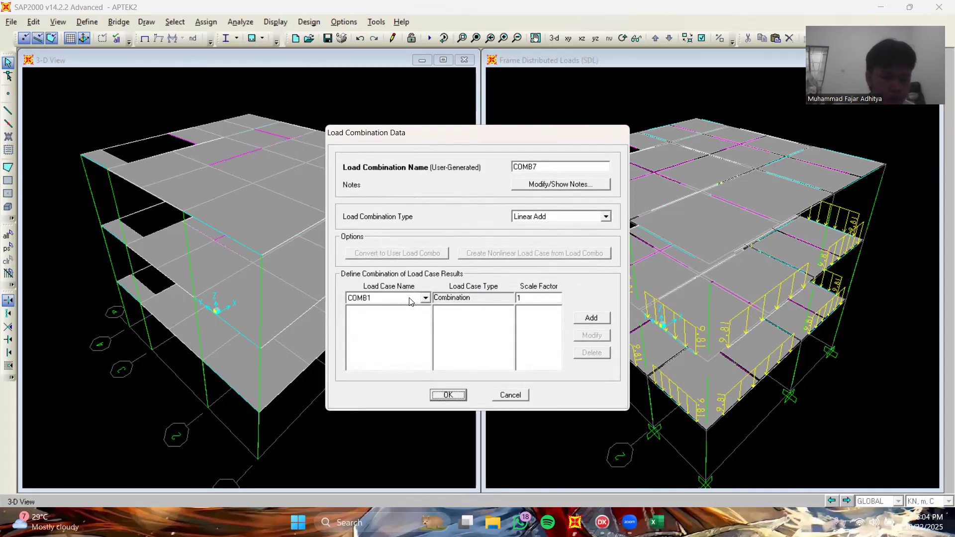
click(425, 301)
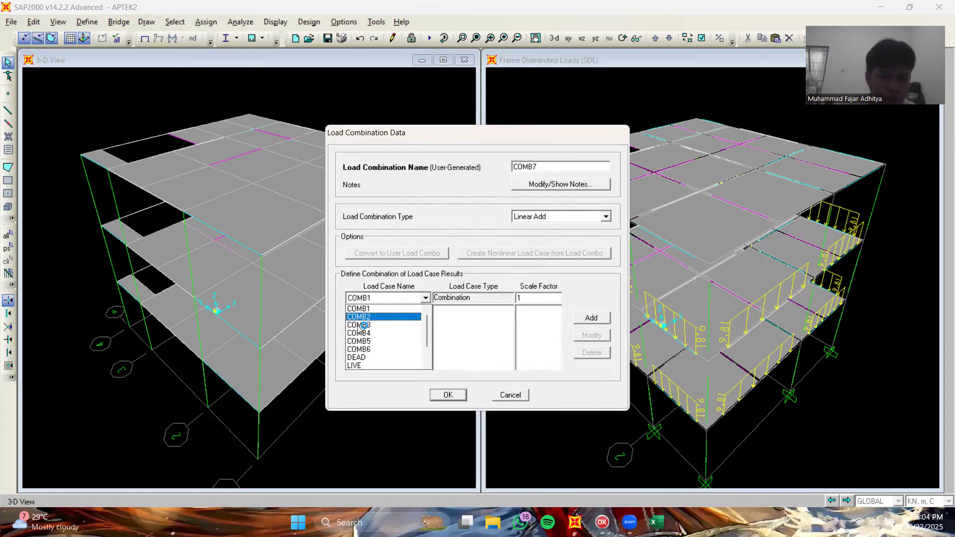
click(412, 346)
click(540, 295)
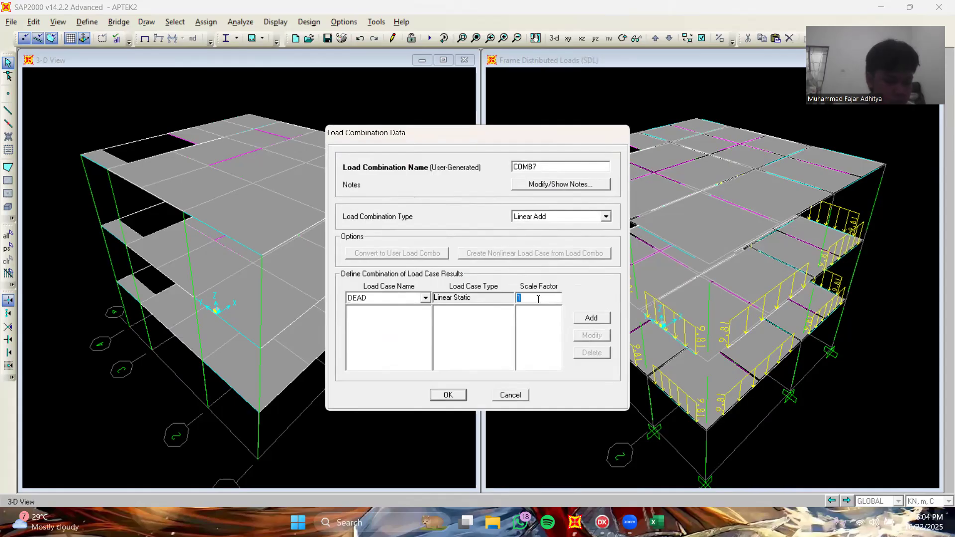
text(.34)
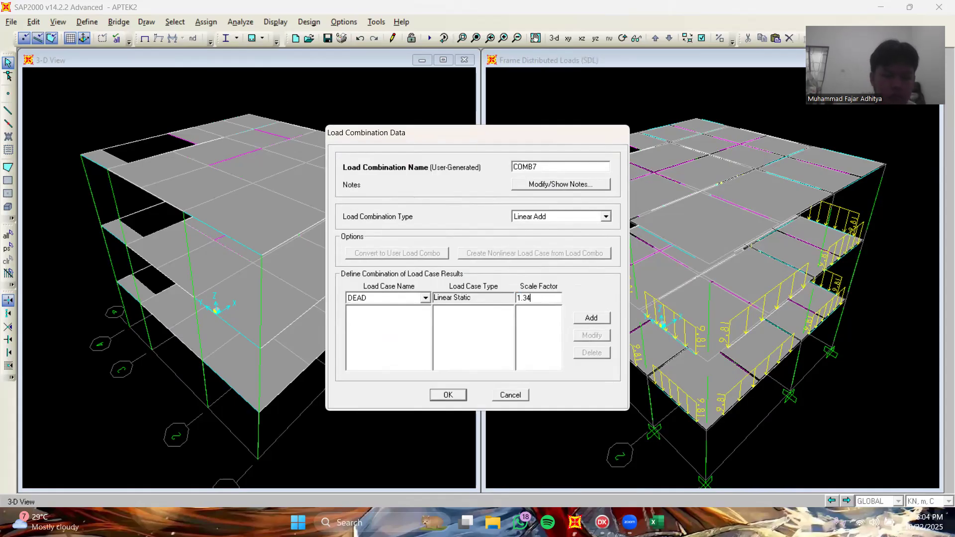
click(592, 319)
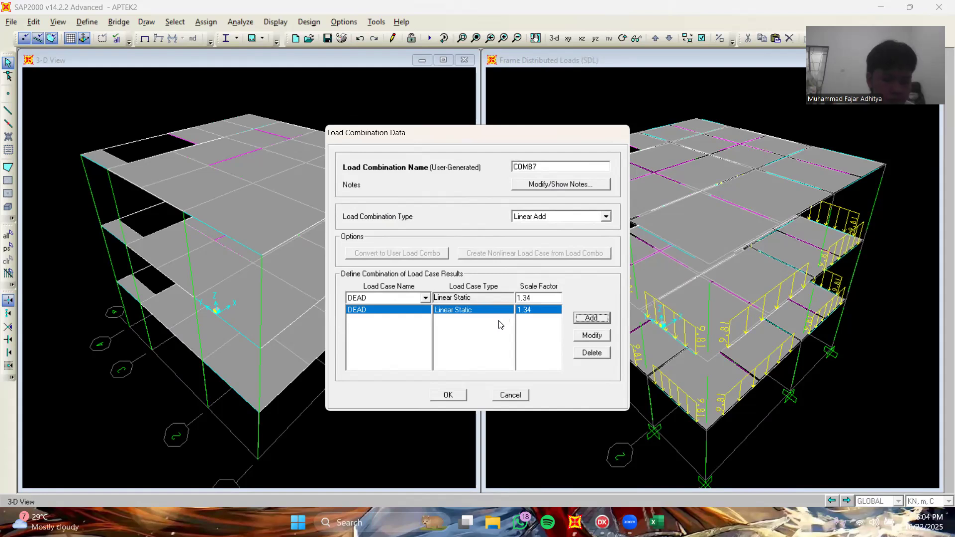
- Add the SDL case with scale factor 1.34 and the LIVE case with scale factor 1.00 to COMB7
click(425, 298)
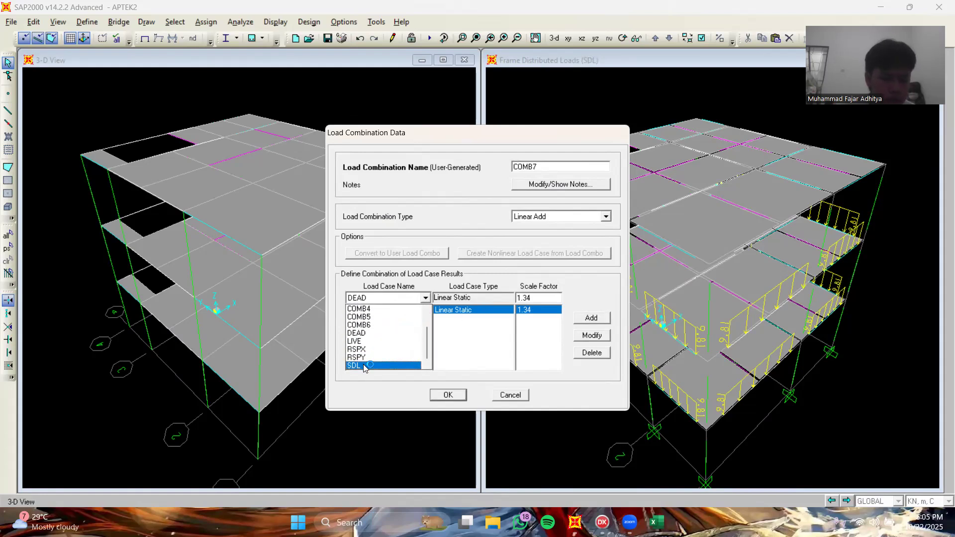
click(363, 366)
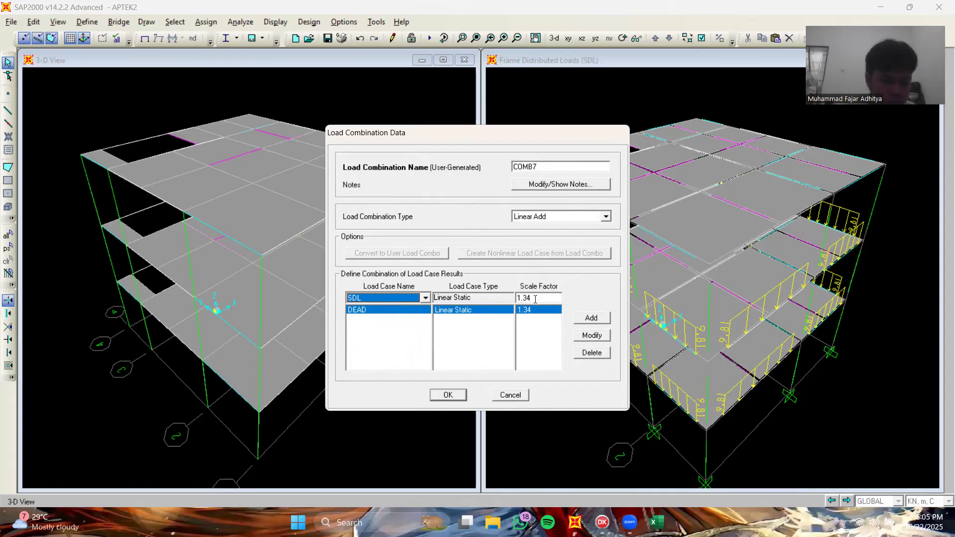
click(592, 318)
click(425, 297)
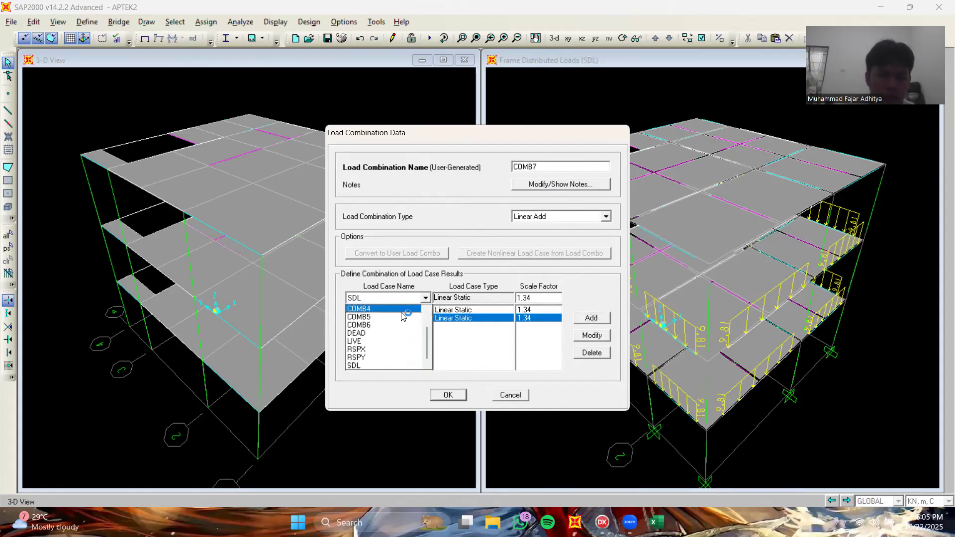
click(365, 342)
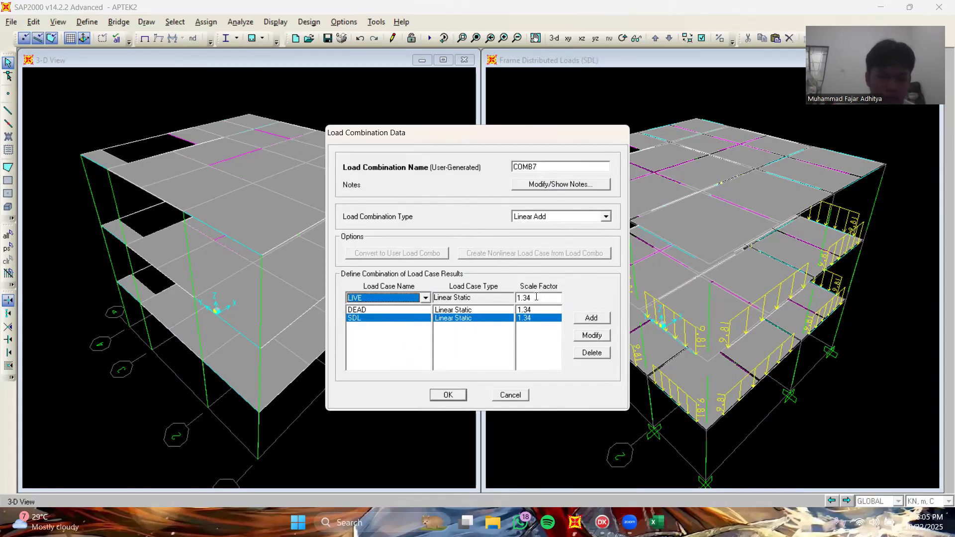
double_click(536, 297)
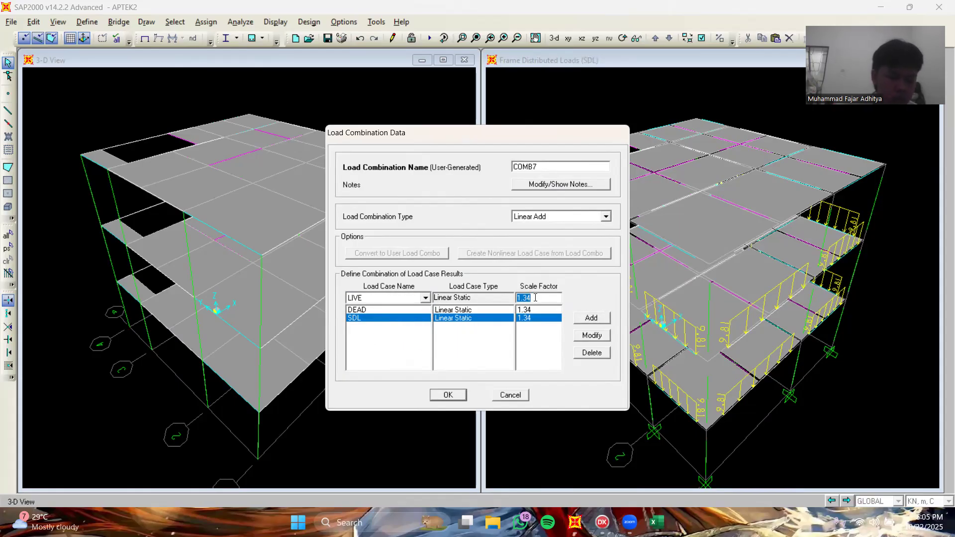
text(1)
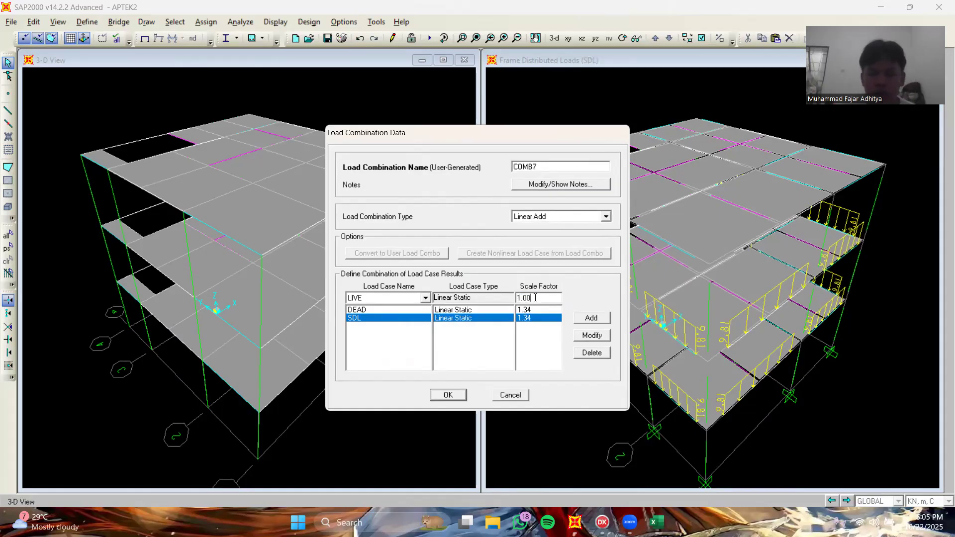
click(591, 318)
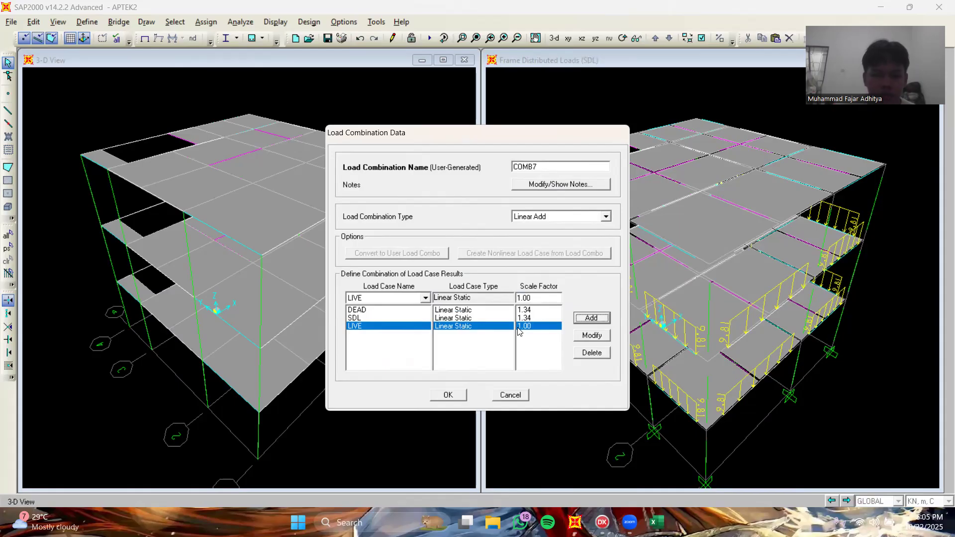
- Add the RSPX response spectrum case to COMB7 with scale factor 0.39
click(425, 297)
click(365, 352)
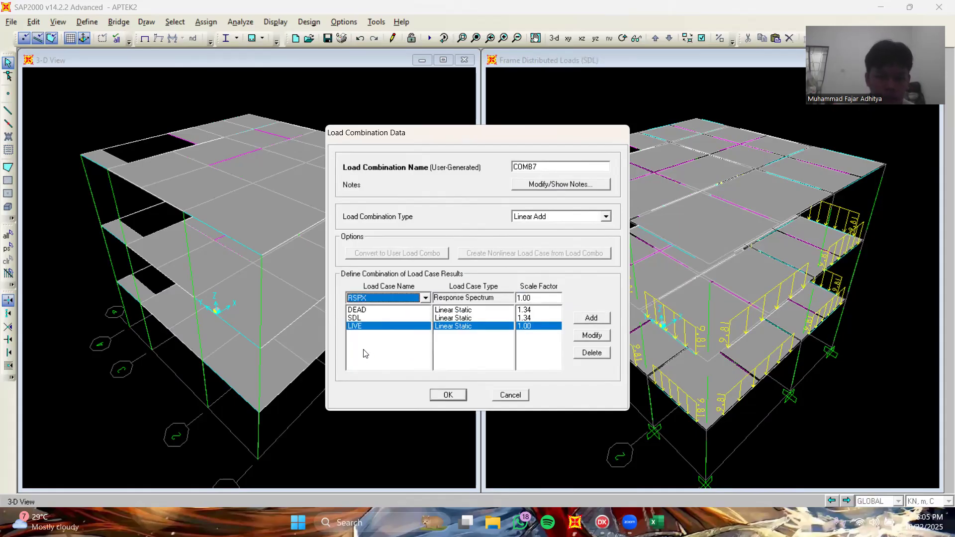
click(547, 299)
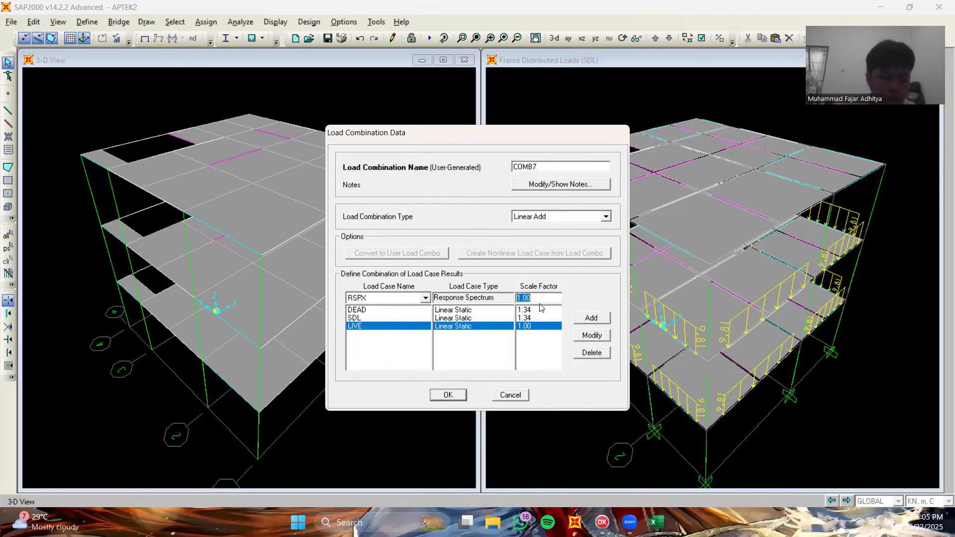
text(0)
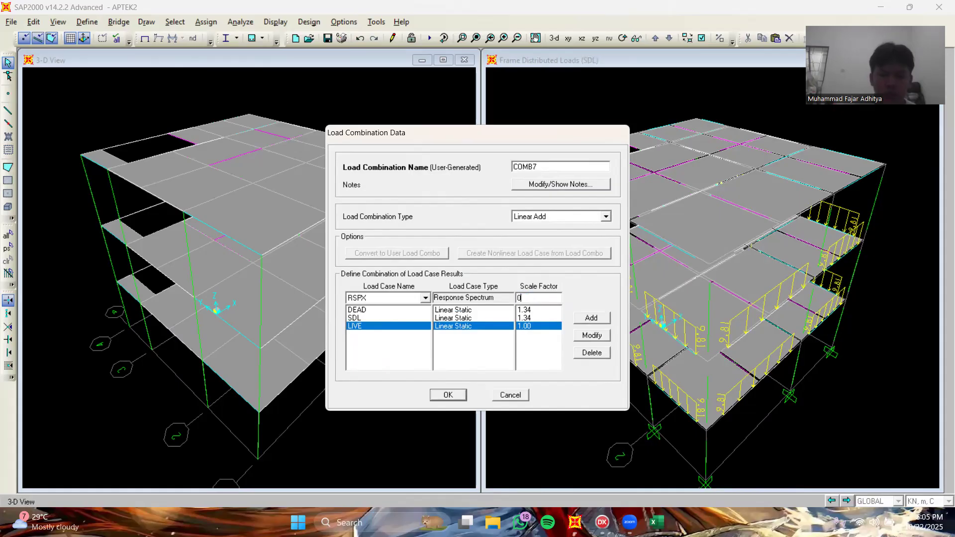
text(.39)
click(592, 317)
- Add the RSPY response spectrum case to COMB7 with scale factor 1.30
click(425, 298)
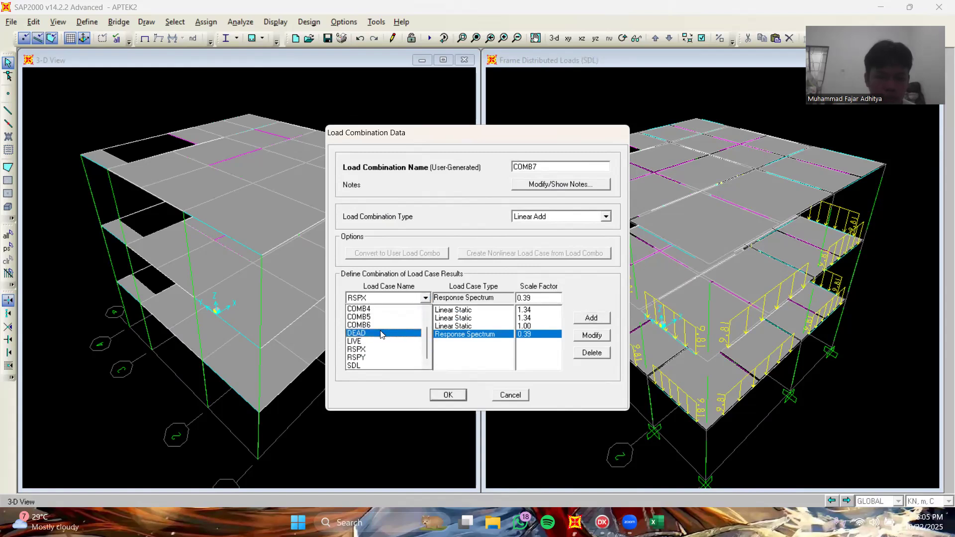
click(369, 357)
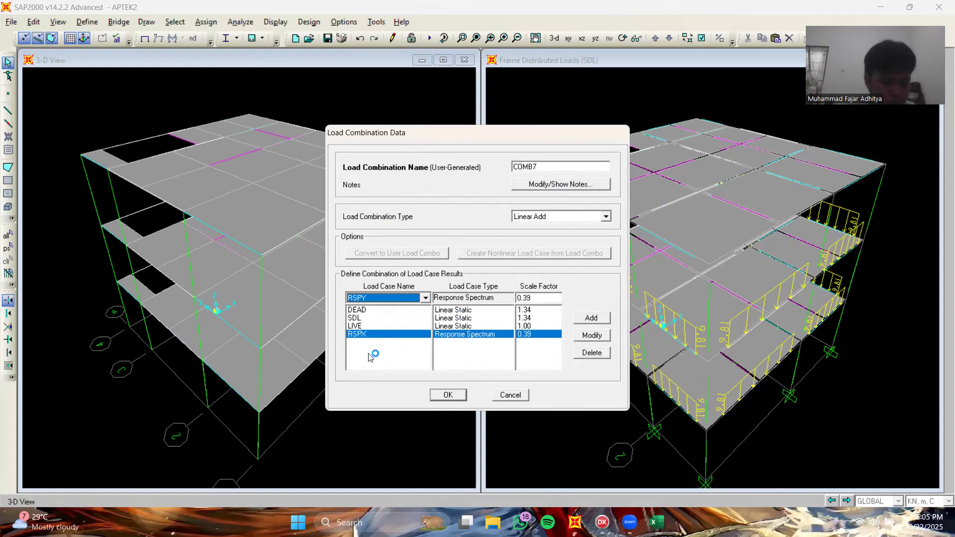
click(538, 297)
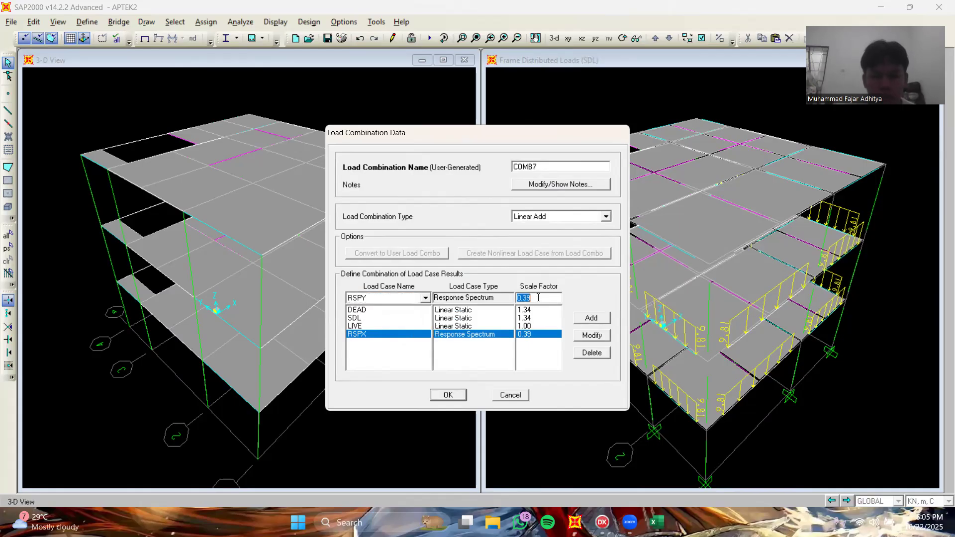
text(1.)
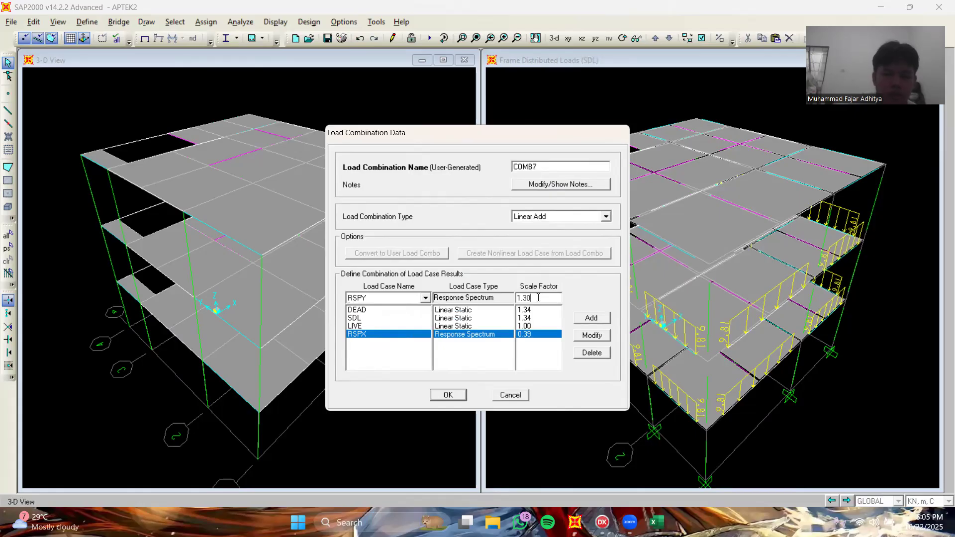
text(30)
click(591, 318)
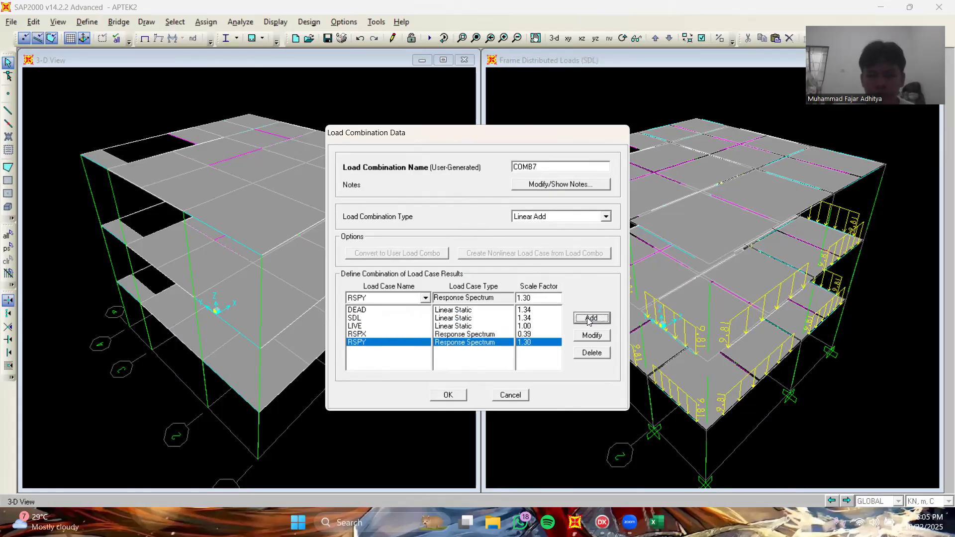
- Accept COMB7, create a new load combination after it and add the DEAD case with scale factor 1.34
click(455, 393)
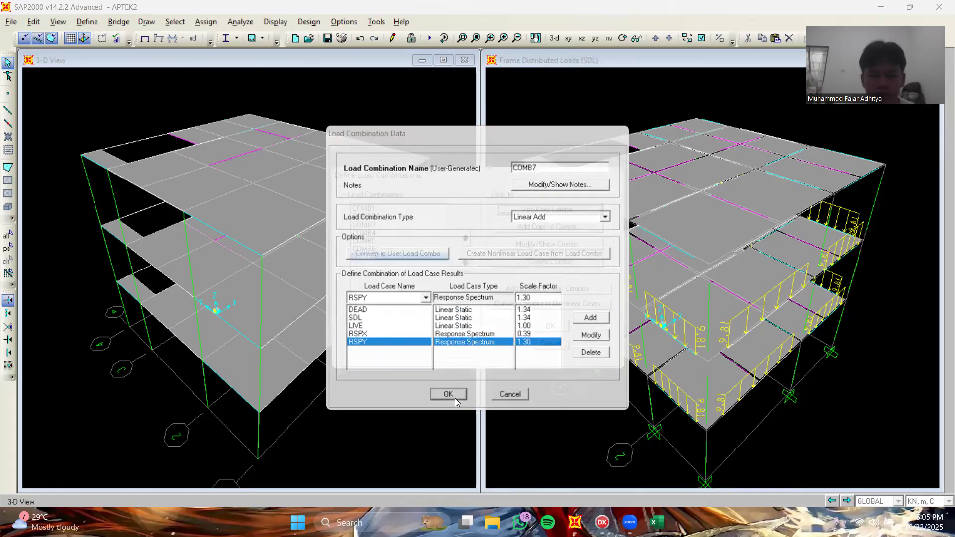
click(565, 213)
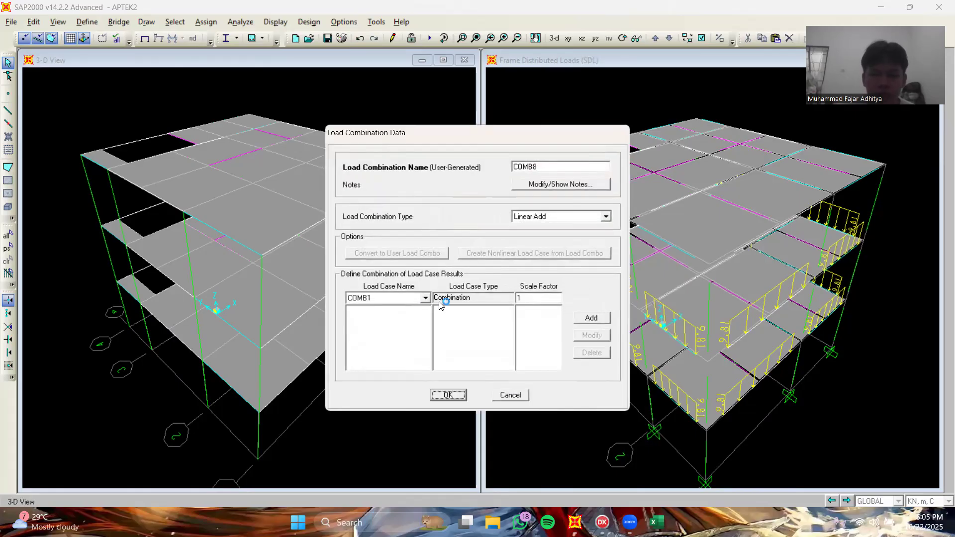
click(424, 299)
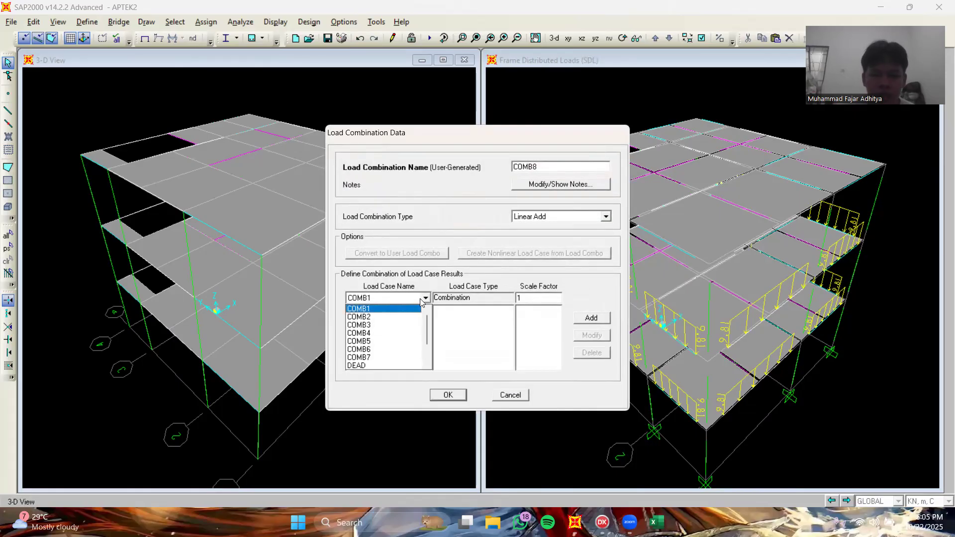
click(369, 366)
click(533, 298)
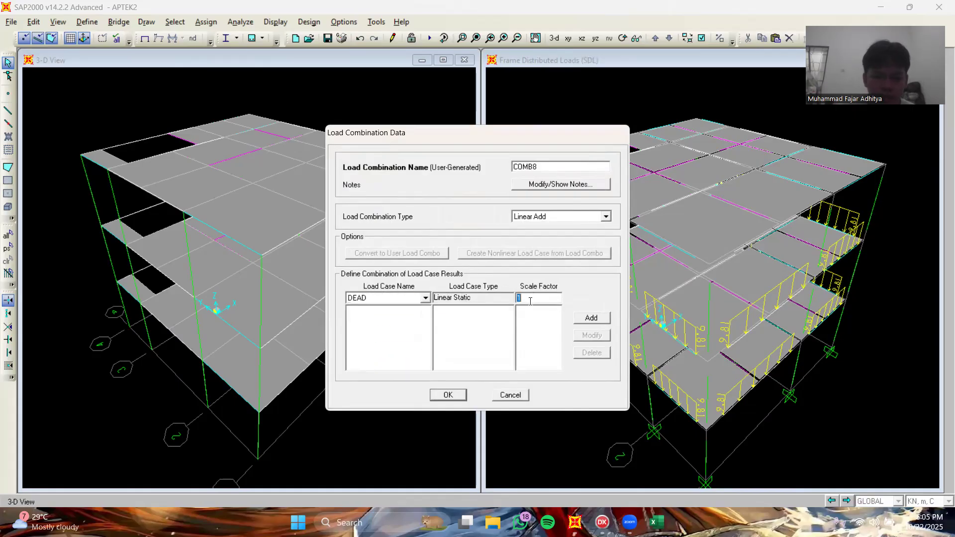
text(1.34)
click(597, 319)
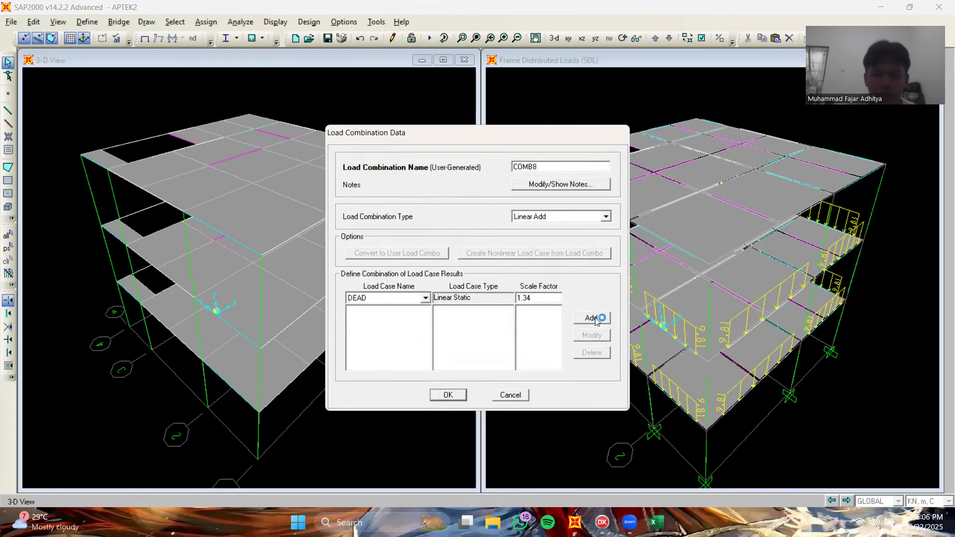
- Add the SDL case with scale factor 1.34 and the LIVE case with scale factor 1.00 to COMB8
click(425, 298)
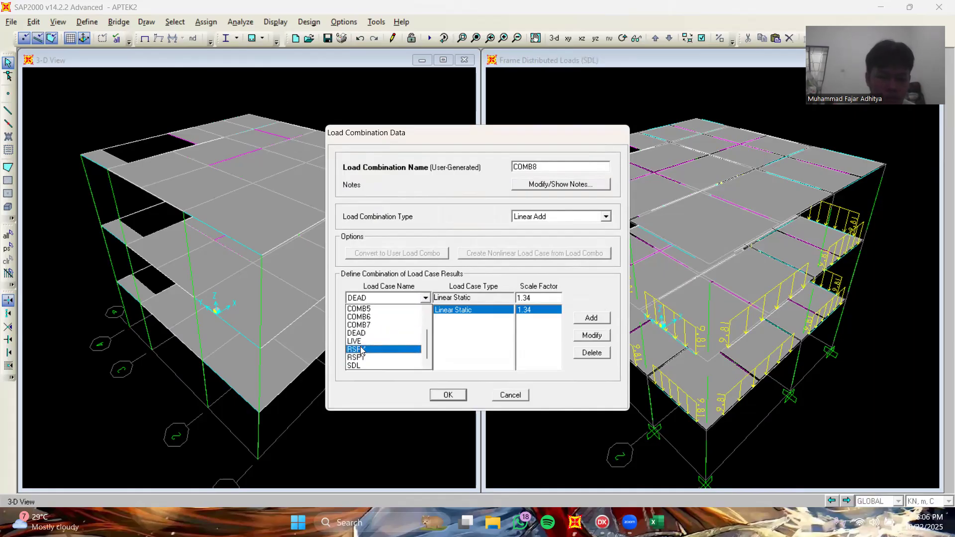
click(363, 366)
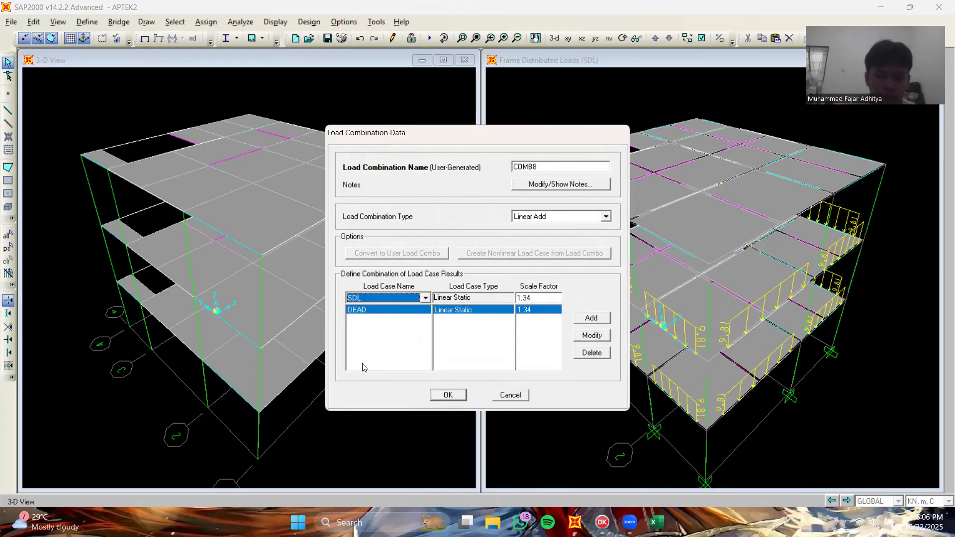
double_click(536, 299)
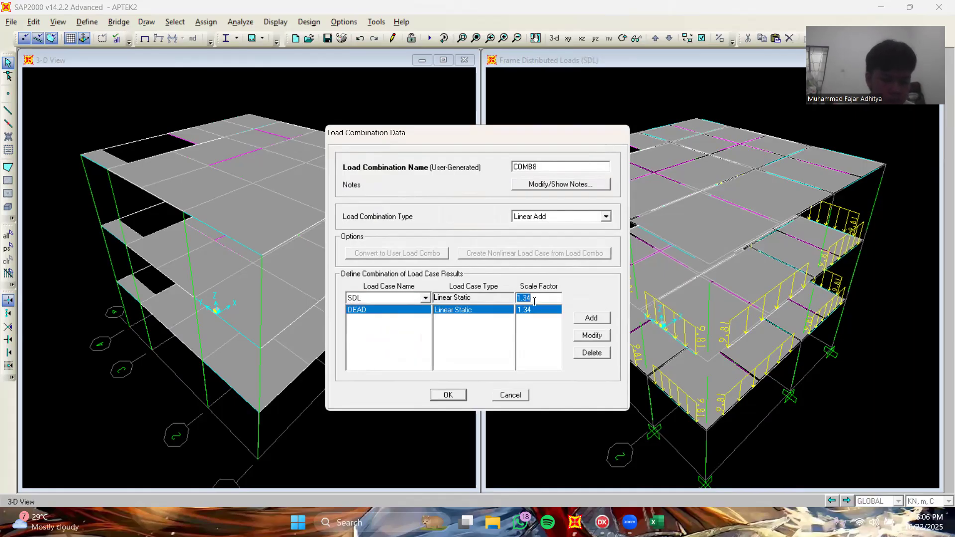
click(590, 317)
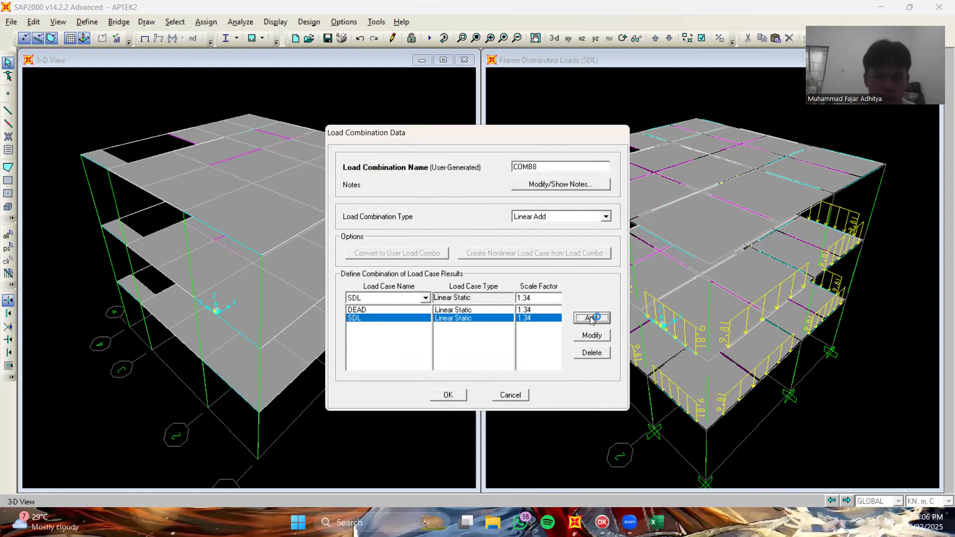
click(425, 298)
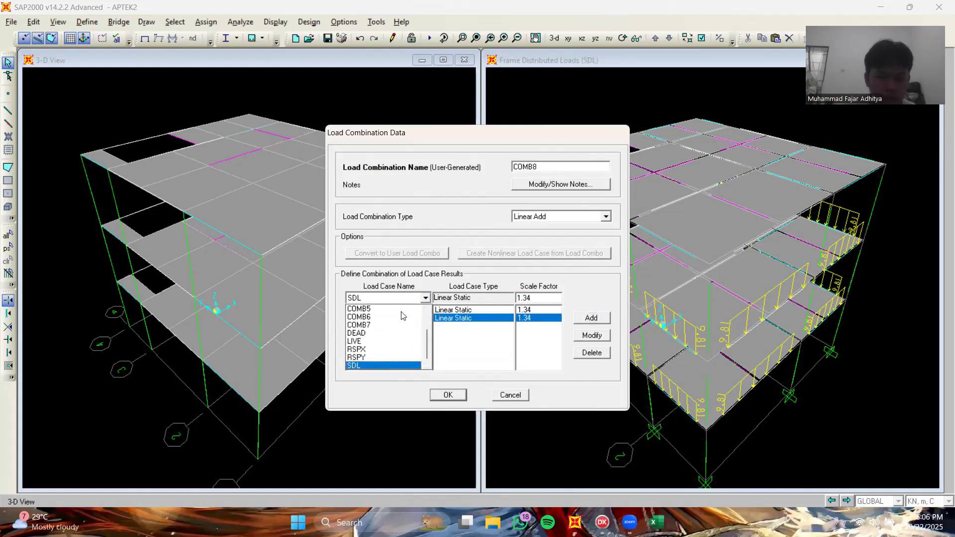
click(378, 343)
double_click(537, 299)
text(1.00)
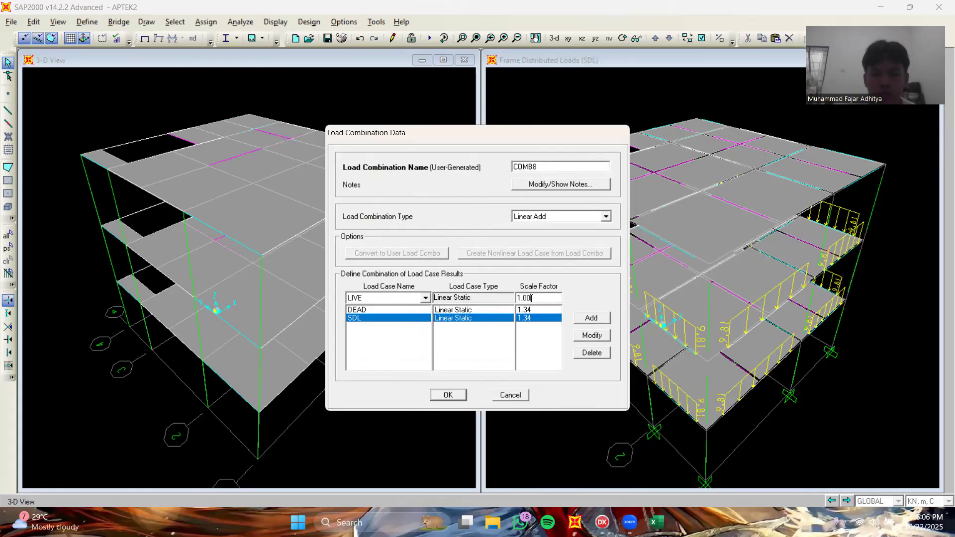
click(595, 322)
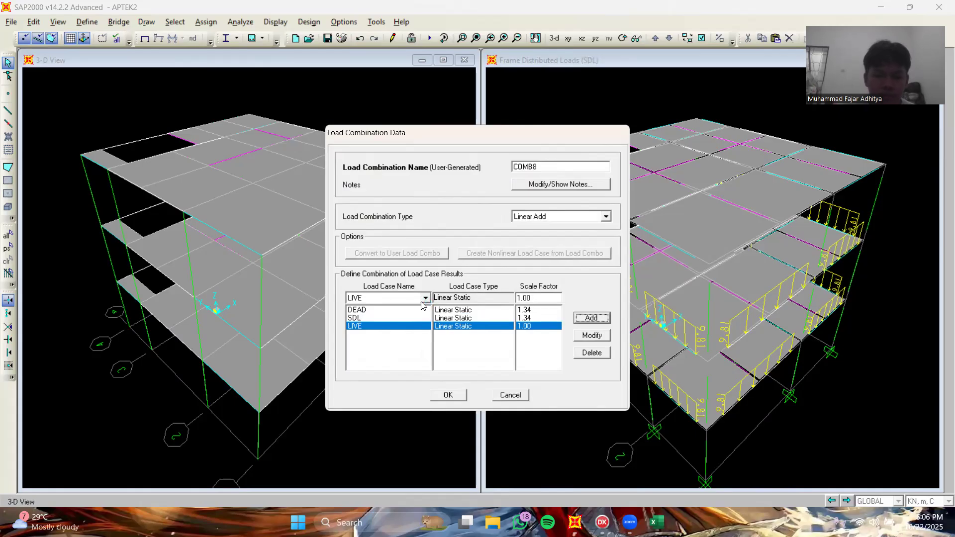
- Add the RSPX response spectrum case to COMB8 with scale factor 0.39
click(426, 297)
click(377, 349)
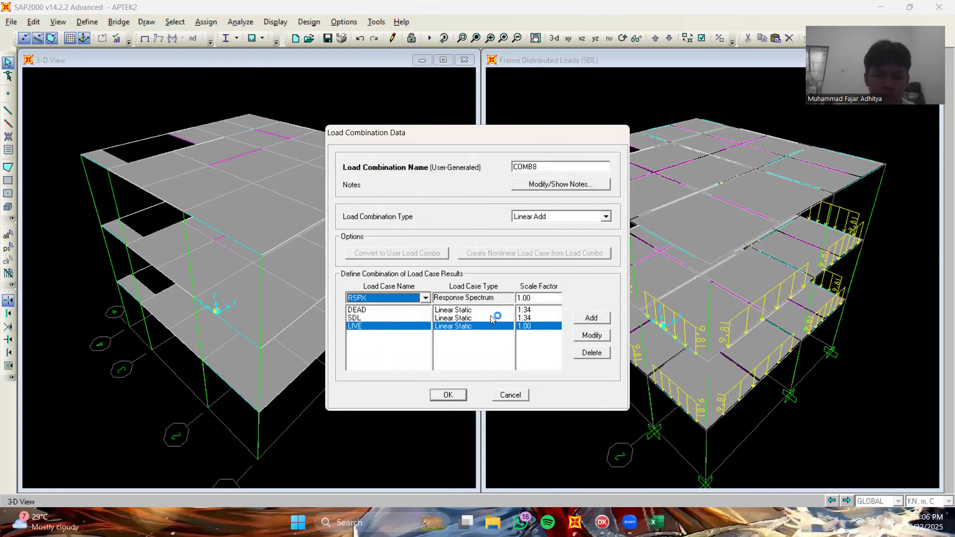
click(550, 298)
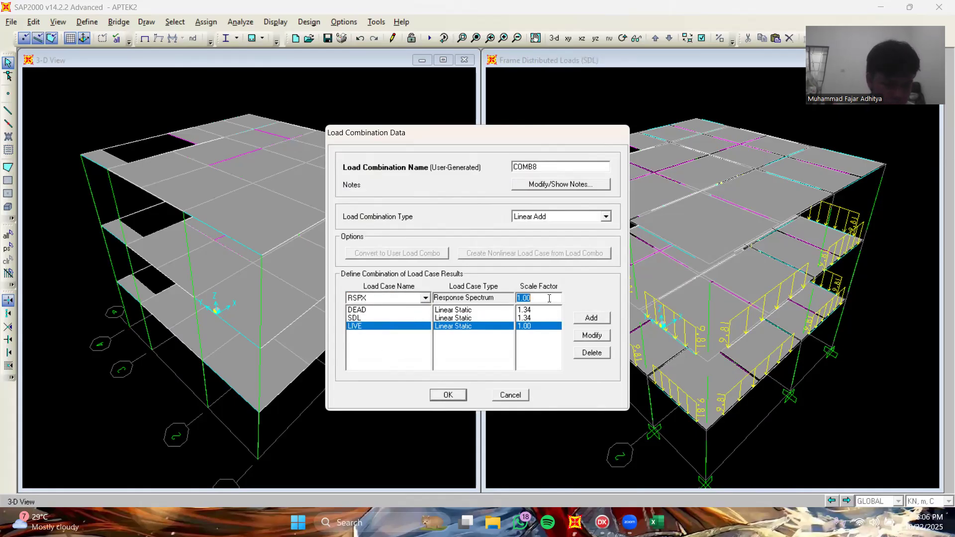
text(0.39)
click(595, 319)
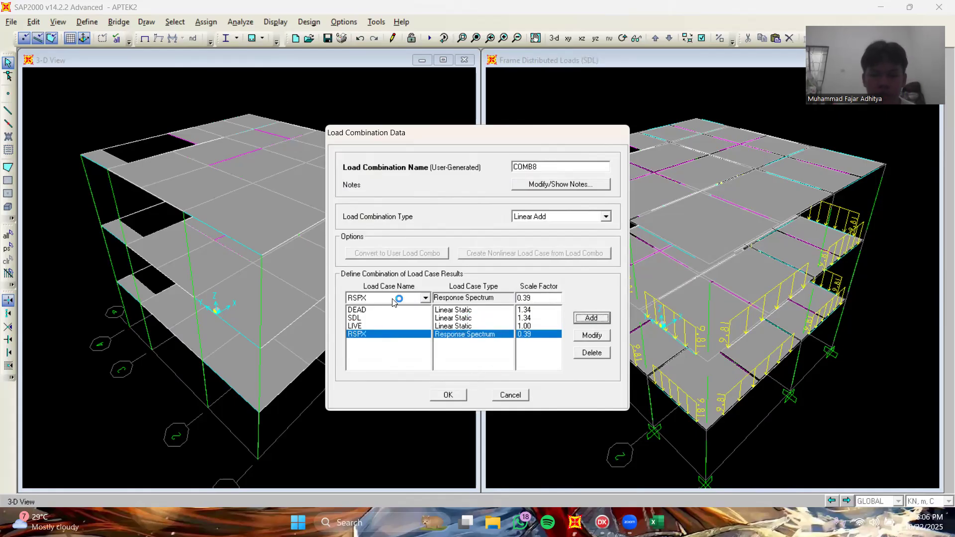
- Add the RSPY response spectrum case to COMB8 with scale factor -1.3 and accept the combination
click(426, 297)
click(364, 357)
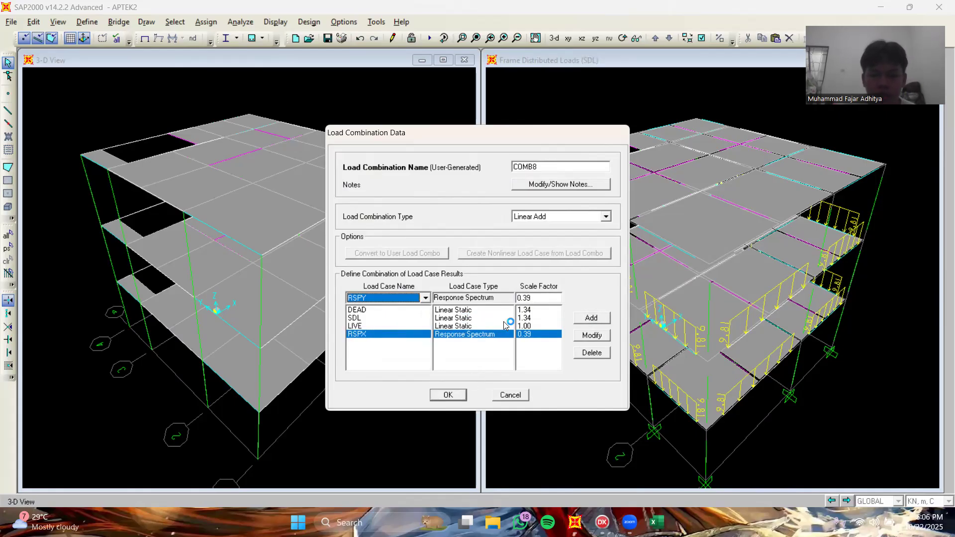
double_click(537, 297)
key(BackSpace)
text(-1.)
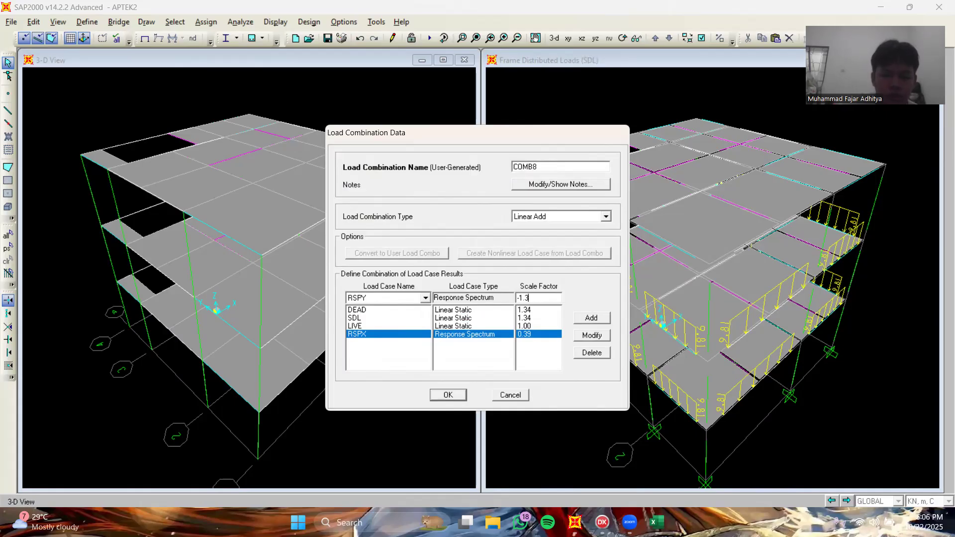
click(580, 318)
click(453, 395)
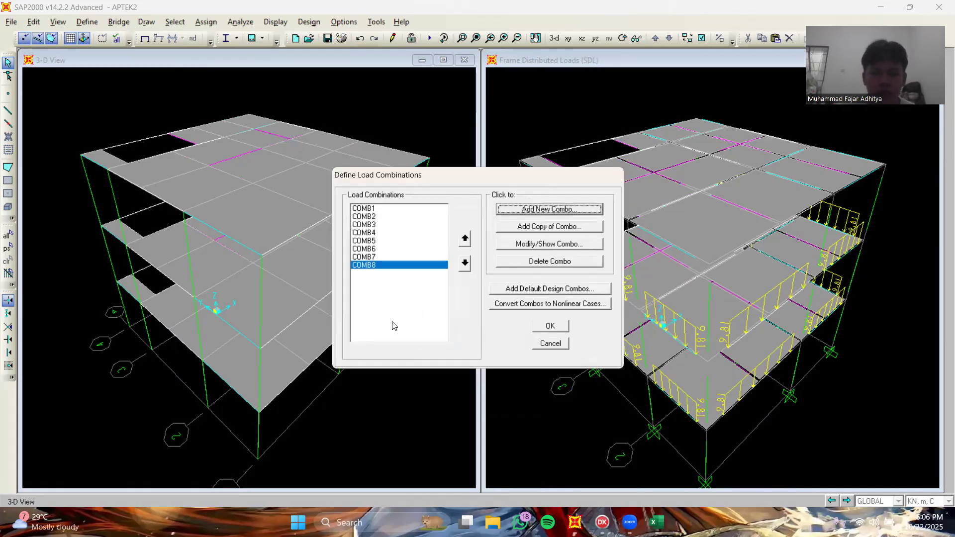
- Create a new load combination after COMB8 and add the DEAD case to it with scale factor 1.34
click(561, 209)
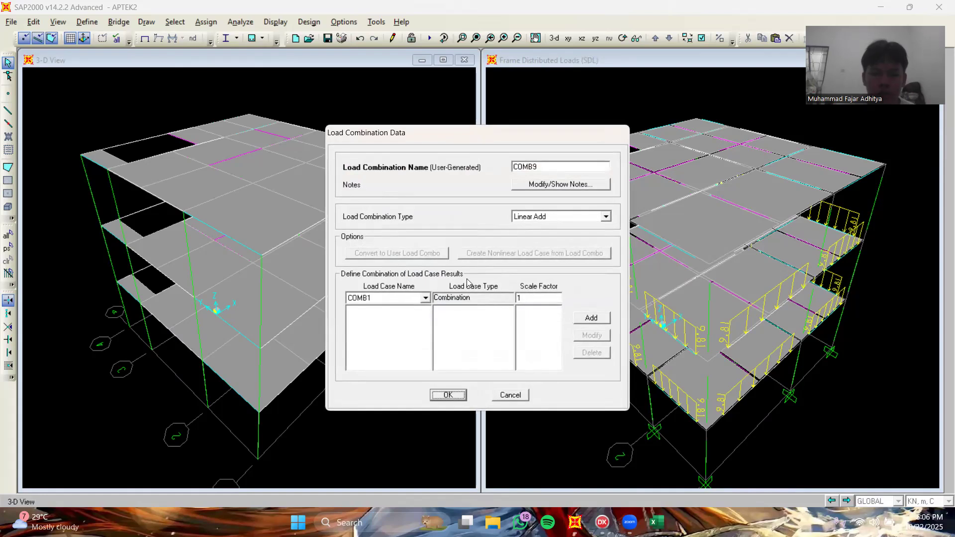
click(426, 298)
scroll(379, 351, down, 1)
scroll(379, 348, down, 1)
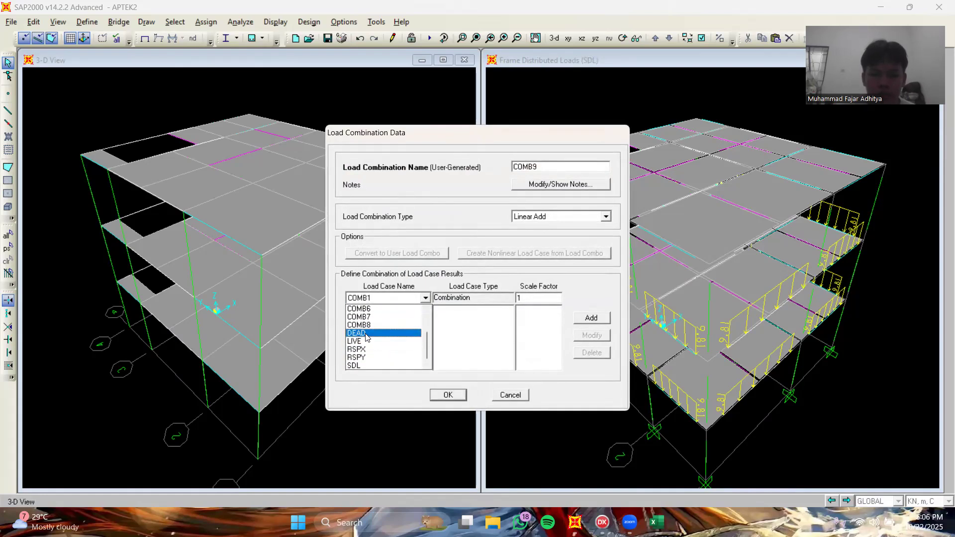
click(366, 334)
double_click(535, 297)
text(1.34)
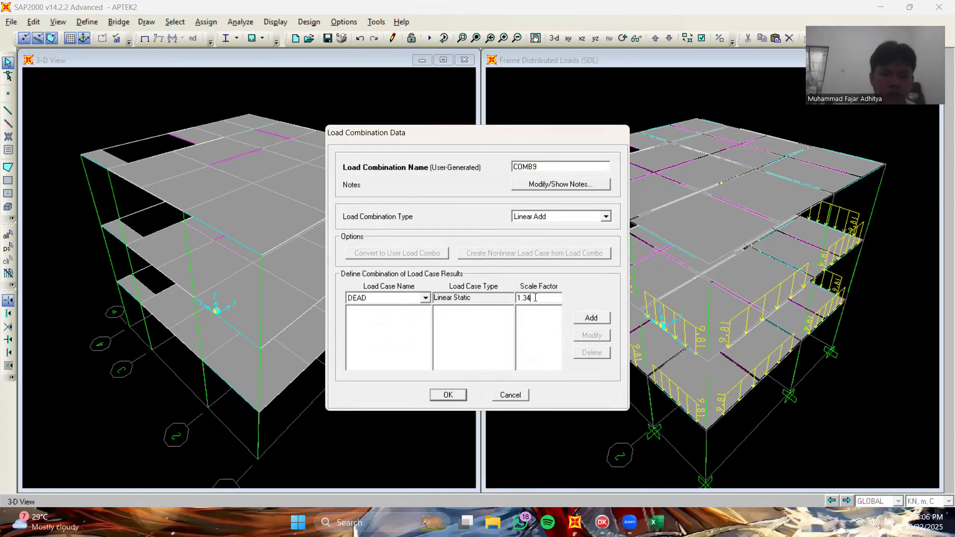
click(585, 321)
- Add the SDL case with scale factor 1.34 and the LIVE case with scale factor 1.00 to COMB9
click(425, 297)
click(366, 367)
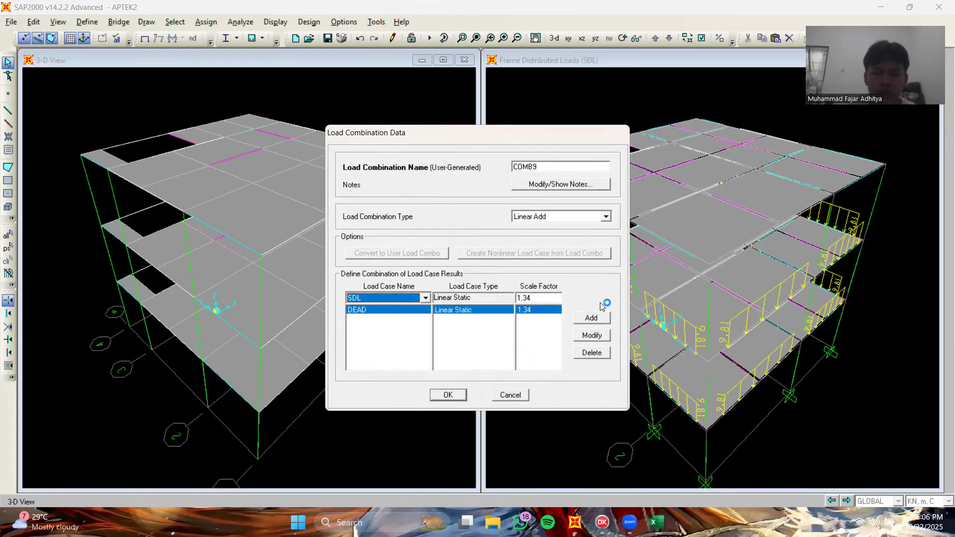
click(592, 318)
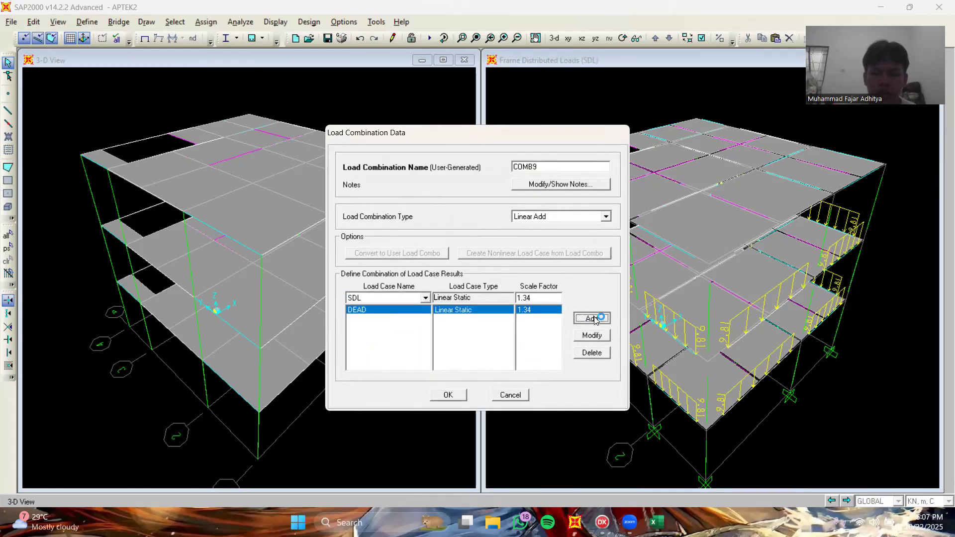
click(425, 298)
click(382, 339)
click(555, 296)
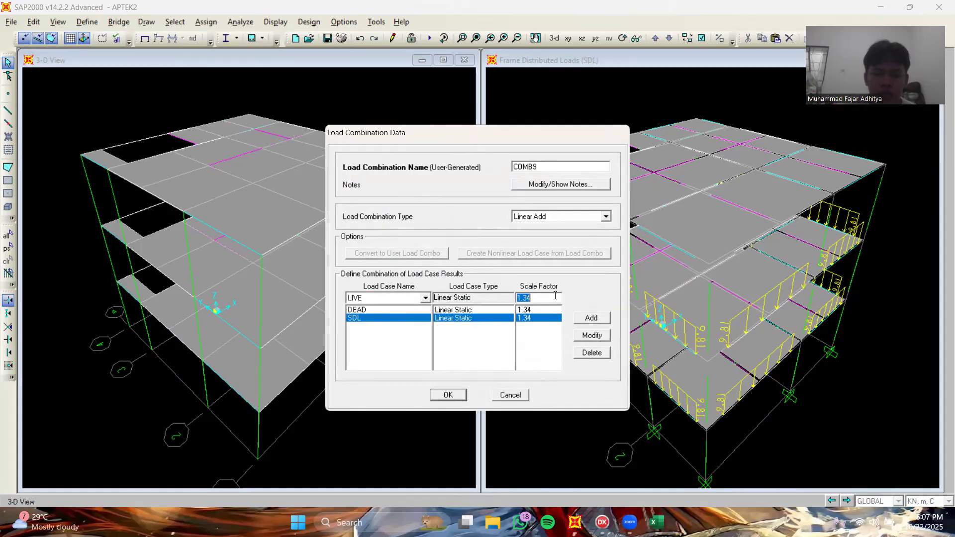
text(1)
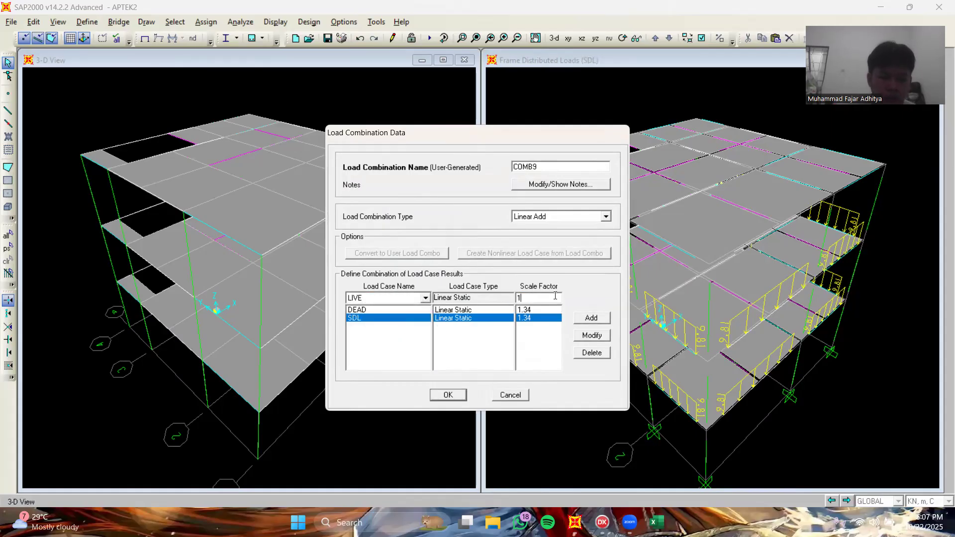
click(605, 319)
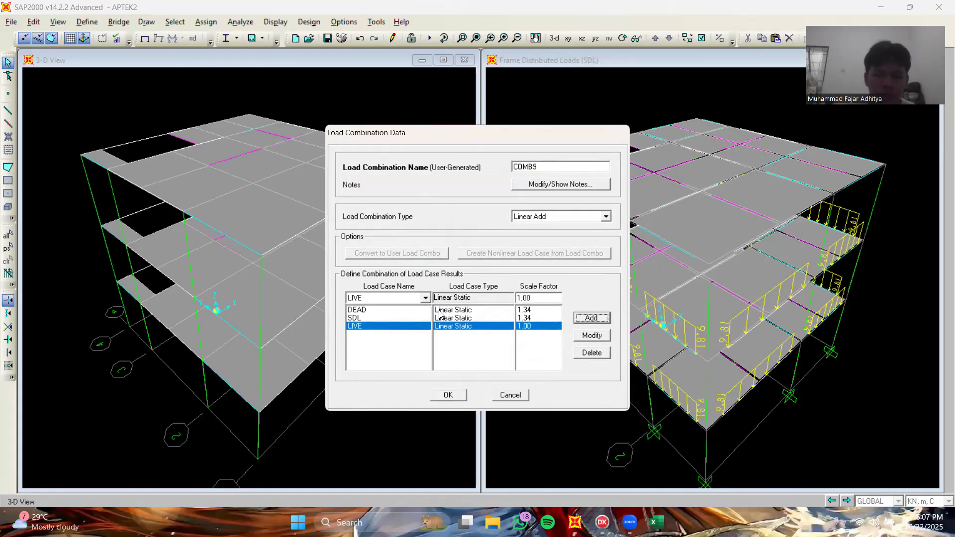
- Add the RSPX response spectrum case to COMB9 with scale factor -0.39
click(421, 298)
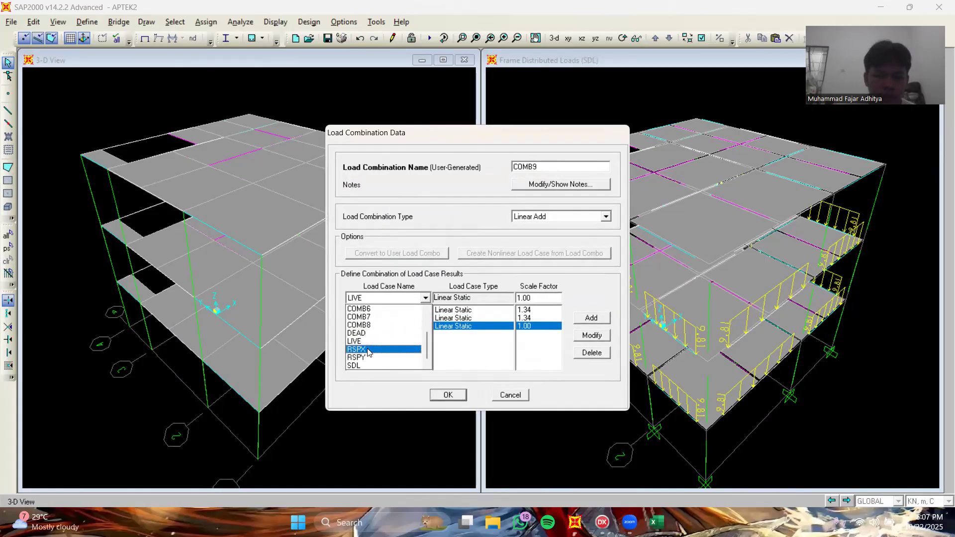
click(368, 352)
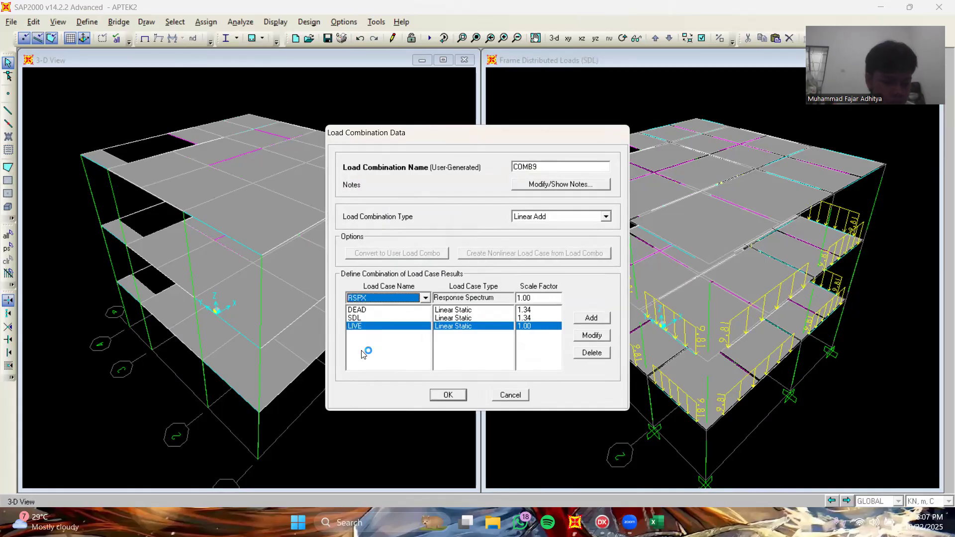
click(543, 298)
text(-0.39)
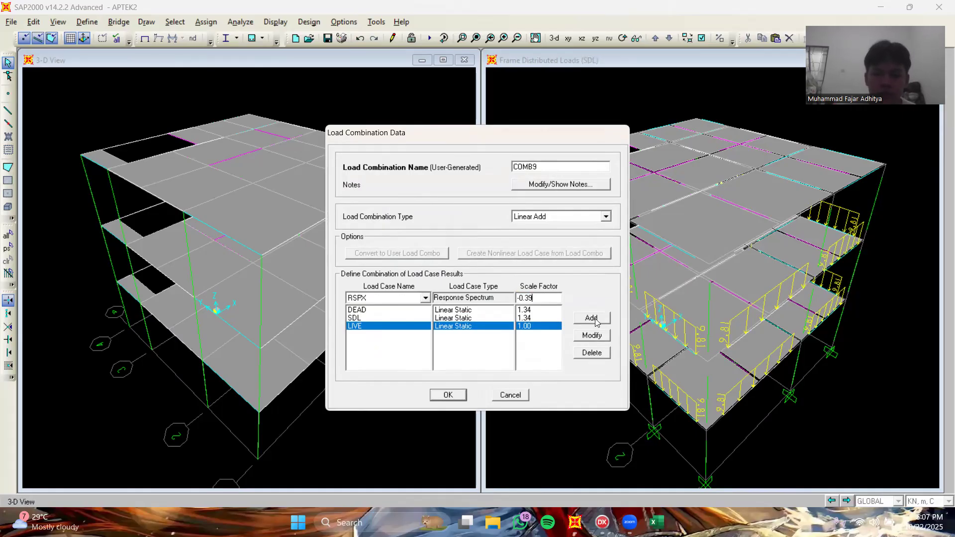
click(592, 318)
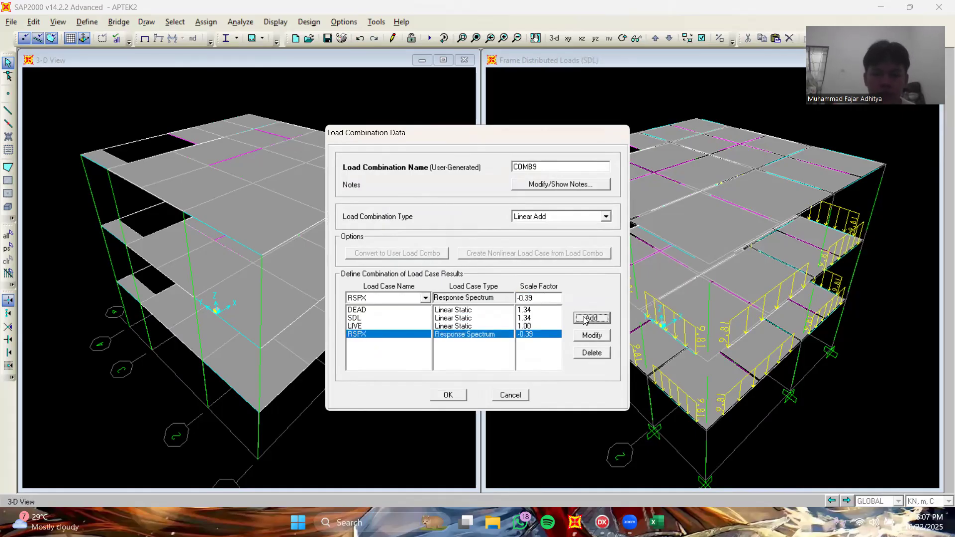
- Add the RSPY response spectrum case to COMB9 with scale factor 1.30 and accept the combination
click(426, 298)
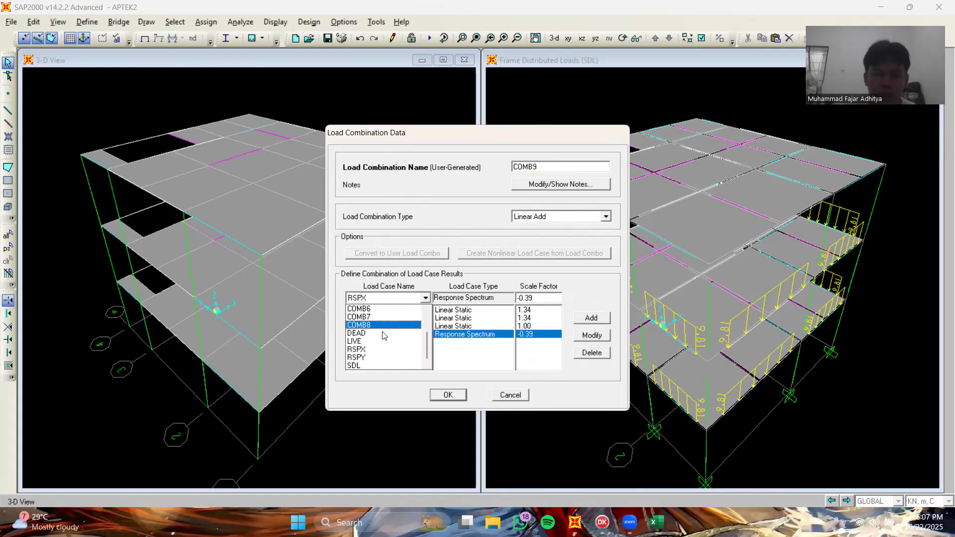
click(371, 357)
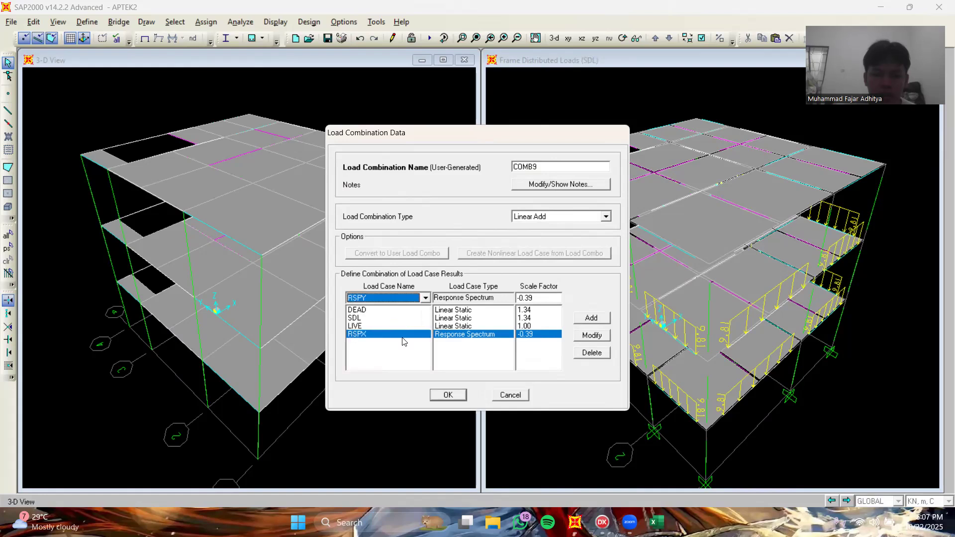
double_click(541, 299)
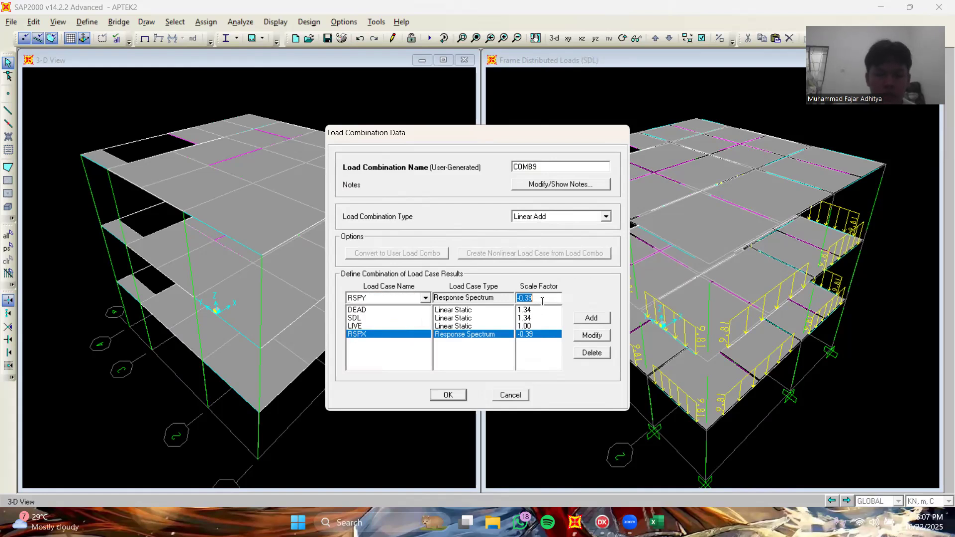
text(1.30)
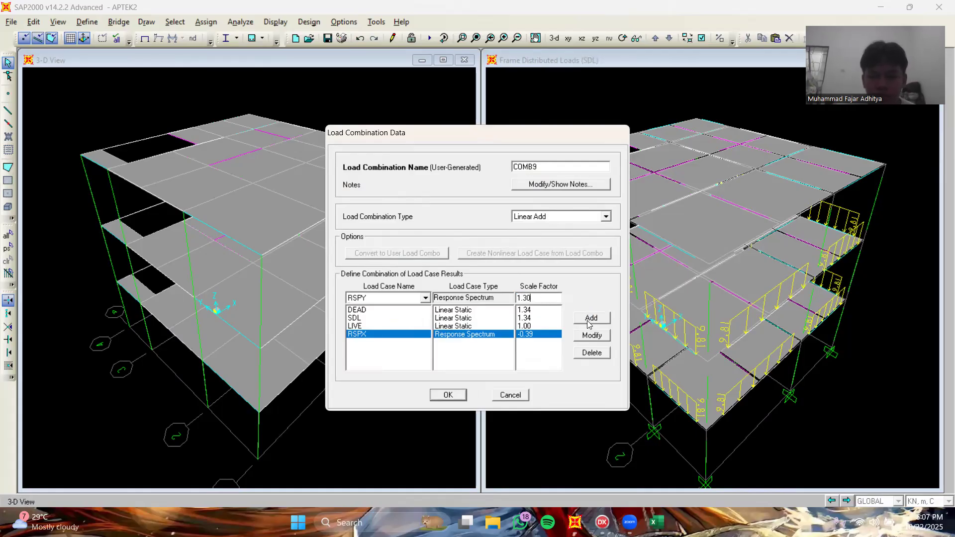
click(590, 319)
click(448, 395)
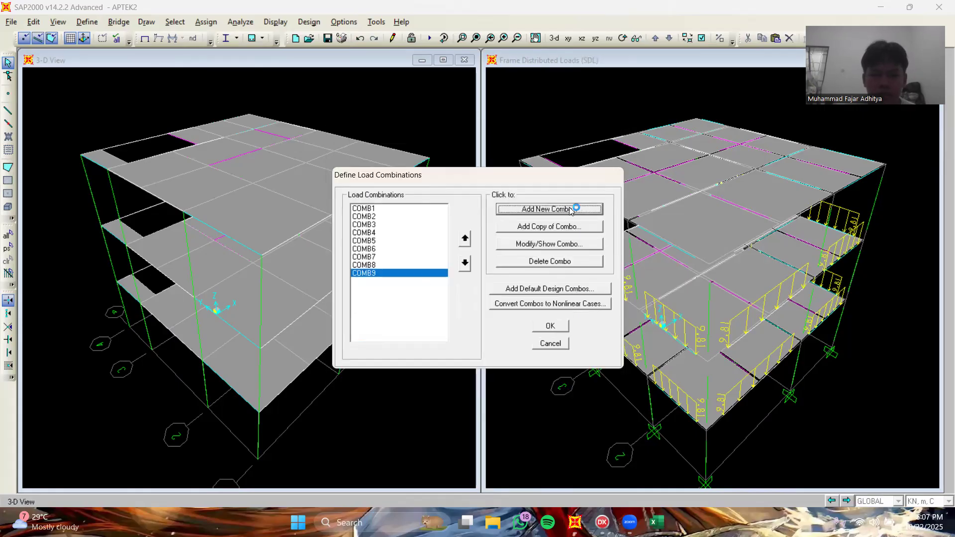
- Create a new load combination after COMB9 and add the DEAD case to it with scale factor 1.34
click(570, 210)
click(425, 298)
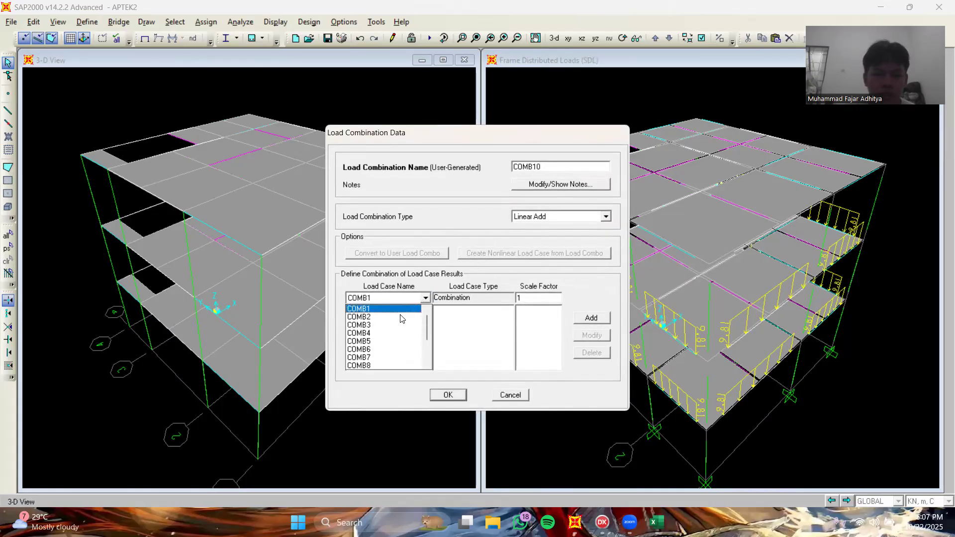
scroll(383, 349, down, 2)
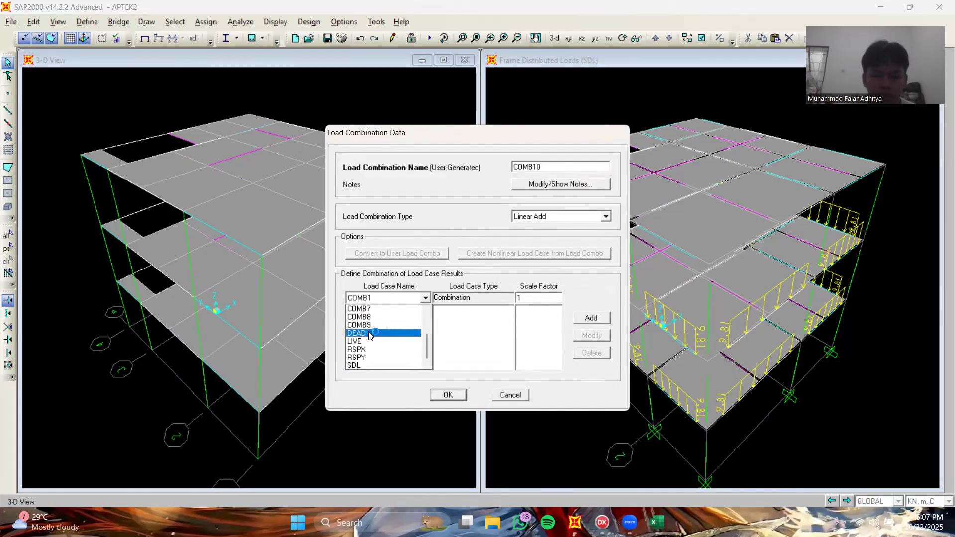
click(370, 333)
click(543, 299)
text(.34)
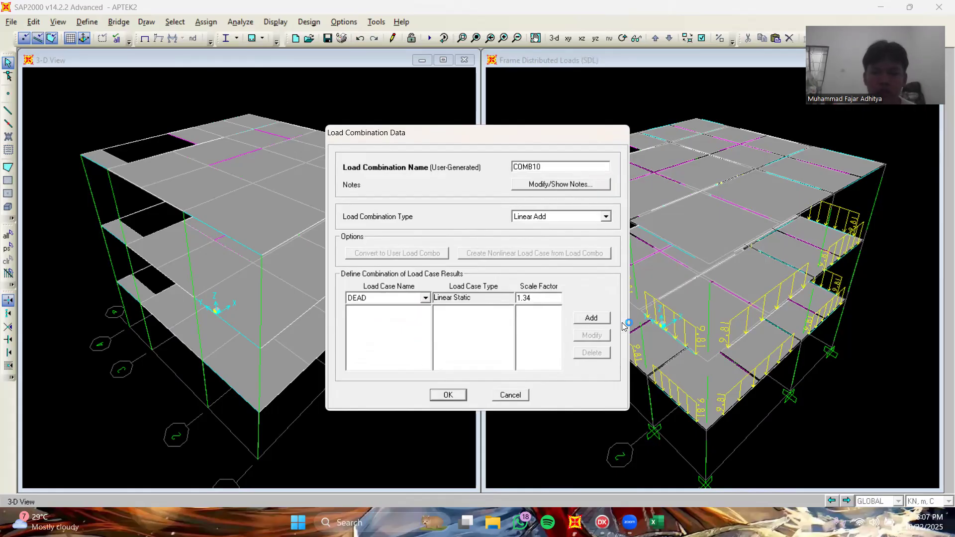
click(603, 318)
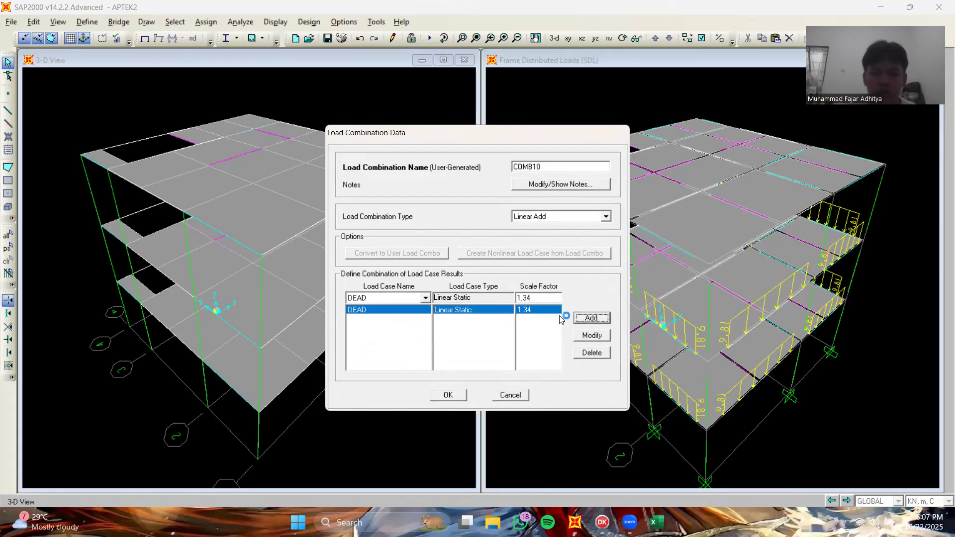
- Add the SDL case with scale factor 1.34 and the LIVE case with scale factor 1.00 to COMB10
click(426, 298)
click(366, 364)
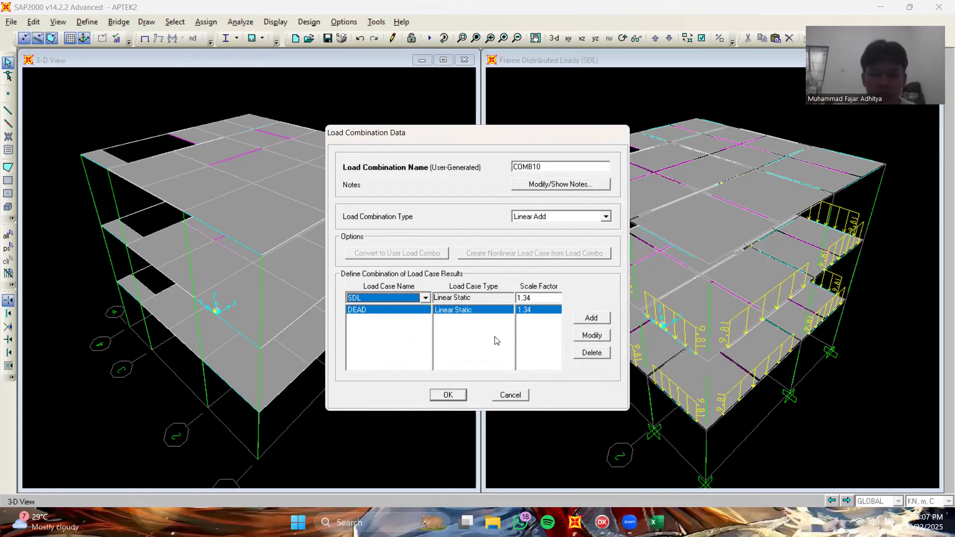
click(592, 318)
click(426, 298)
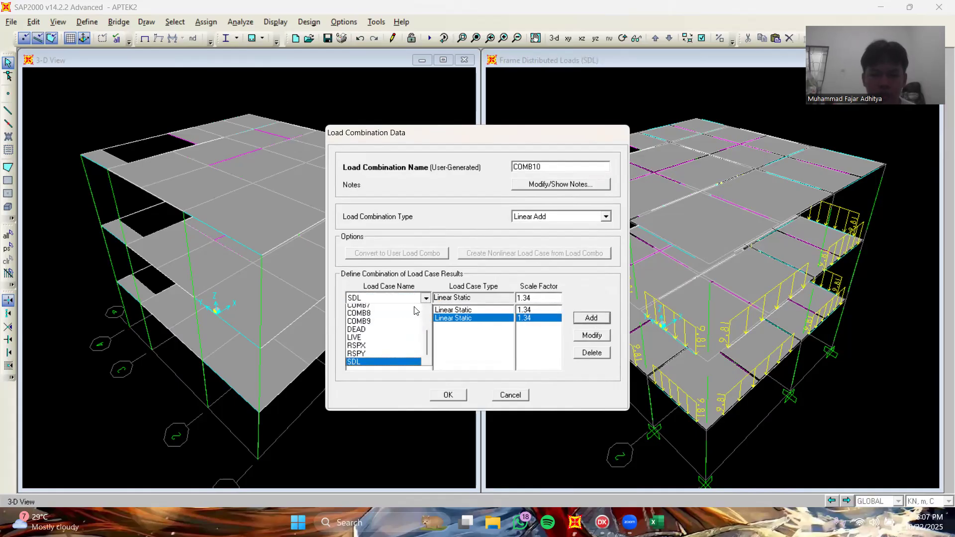
click(358, 342)
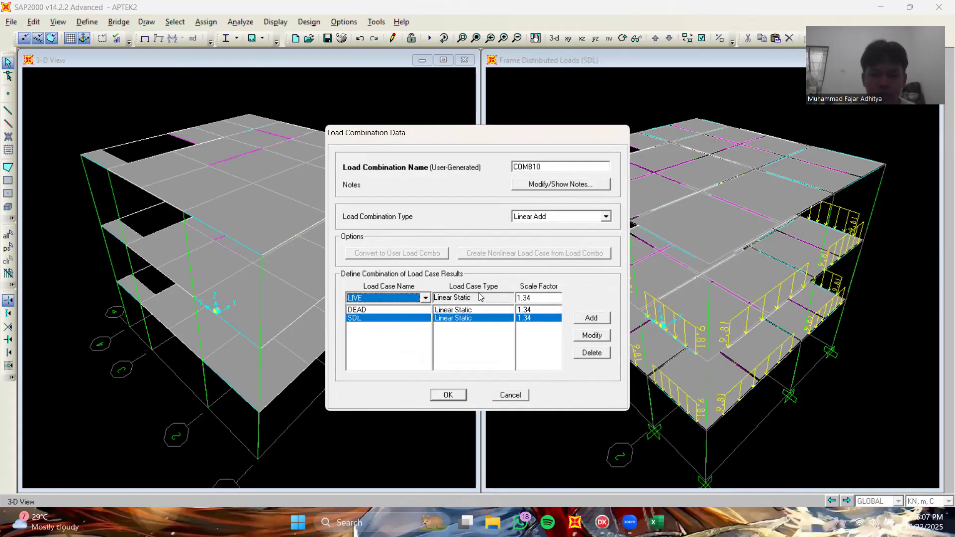
double_click(534, 297)
text(1)
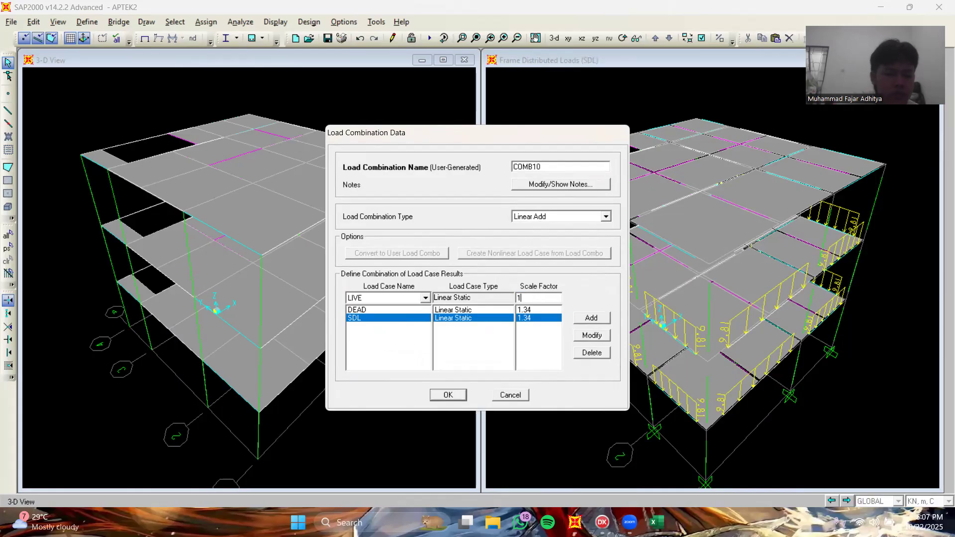
text(.00)
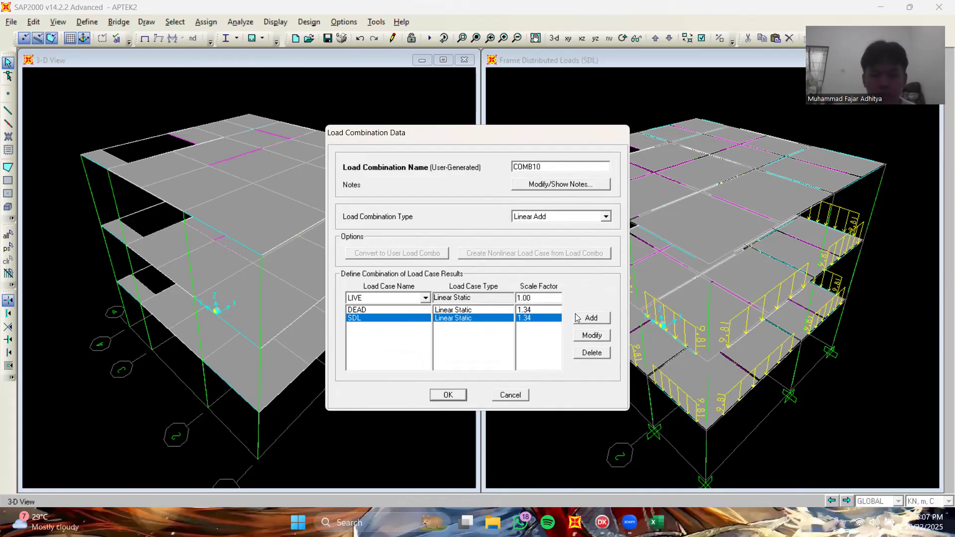
click(592, 318)
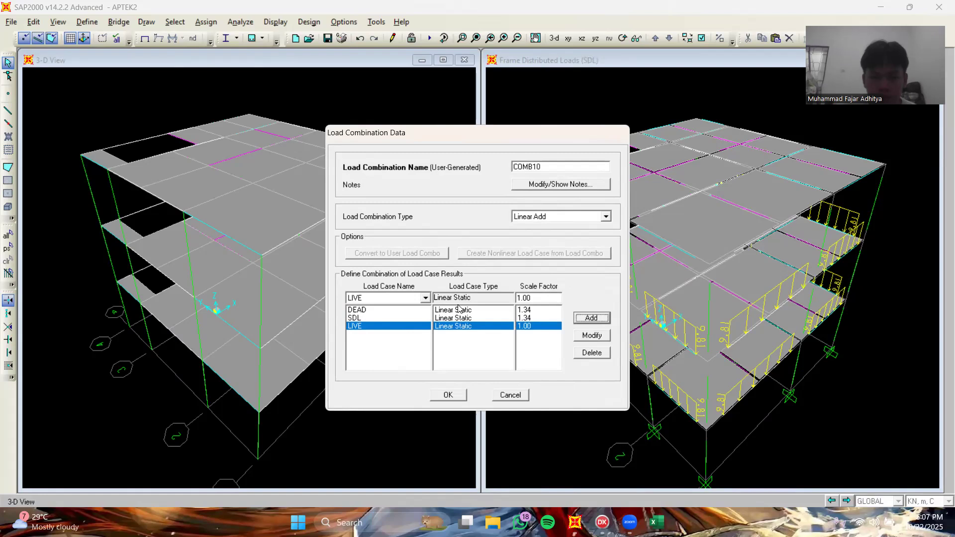
- Add the RSPX response spectrum case to COMB10 with scale factor -0.39
click(424, 299)
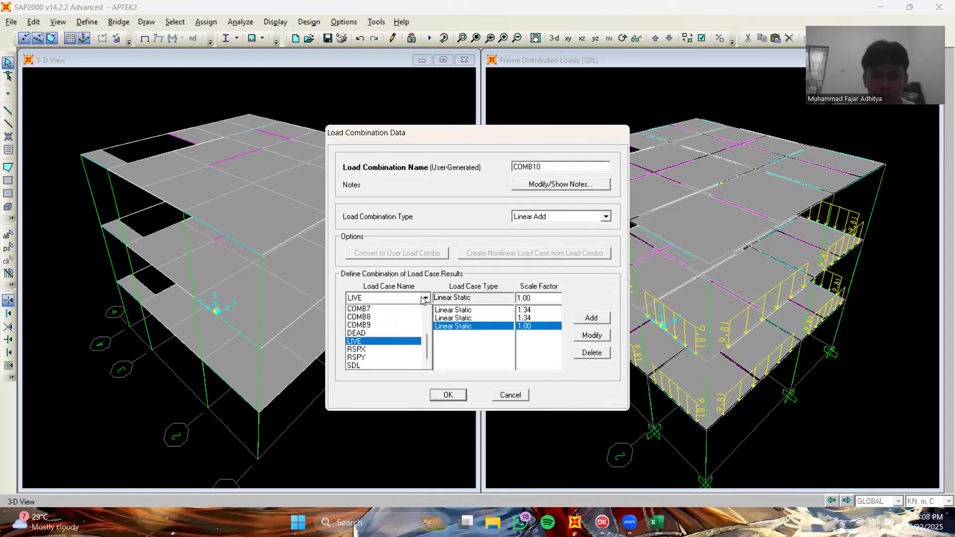
click(376, 348)
double_click(531, 302)
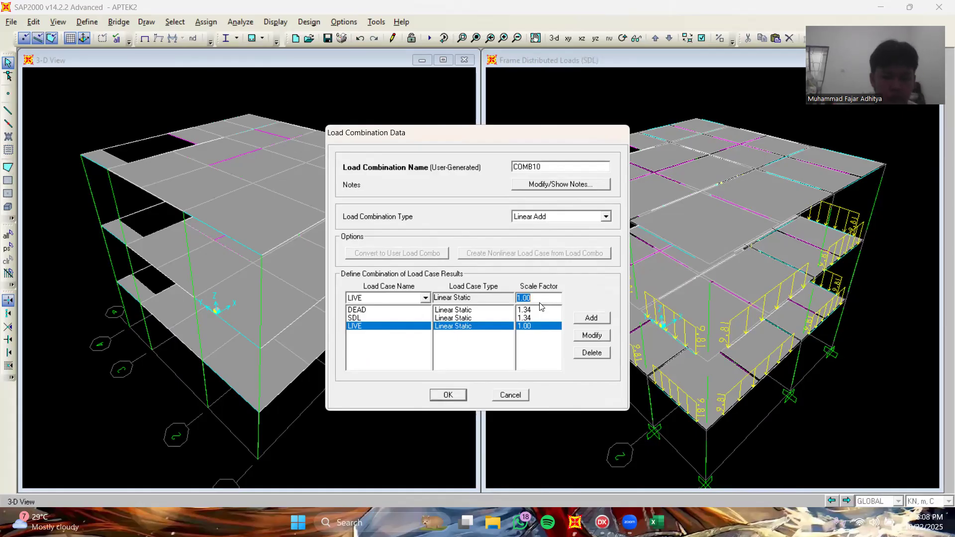
text(-0)
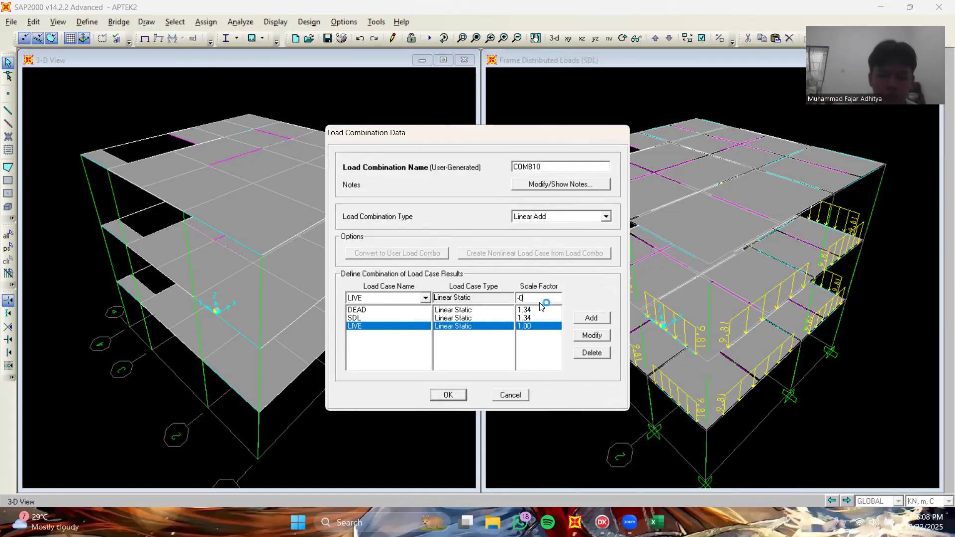
text(.39)
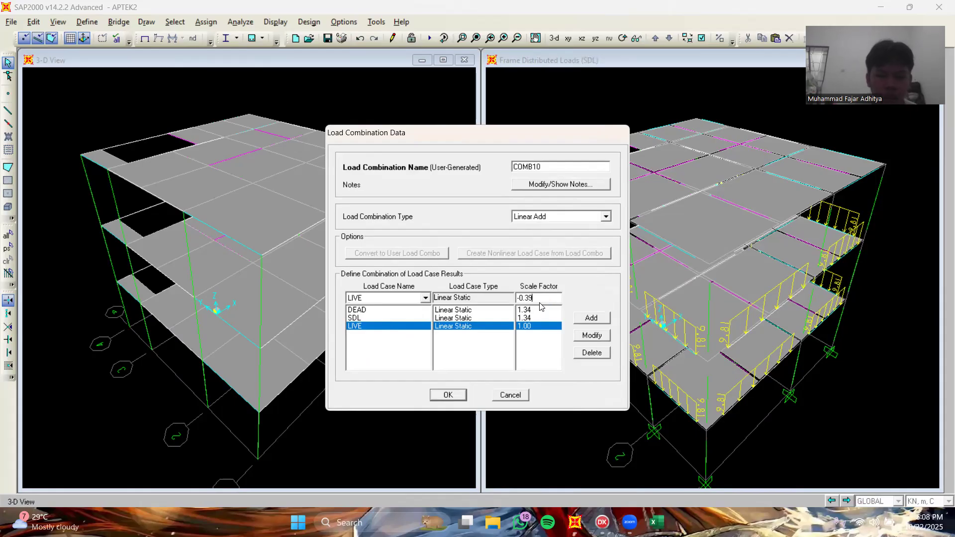
click(589, 321)
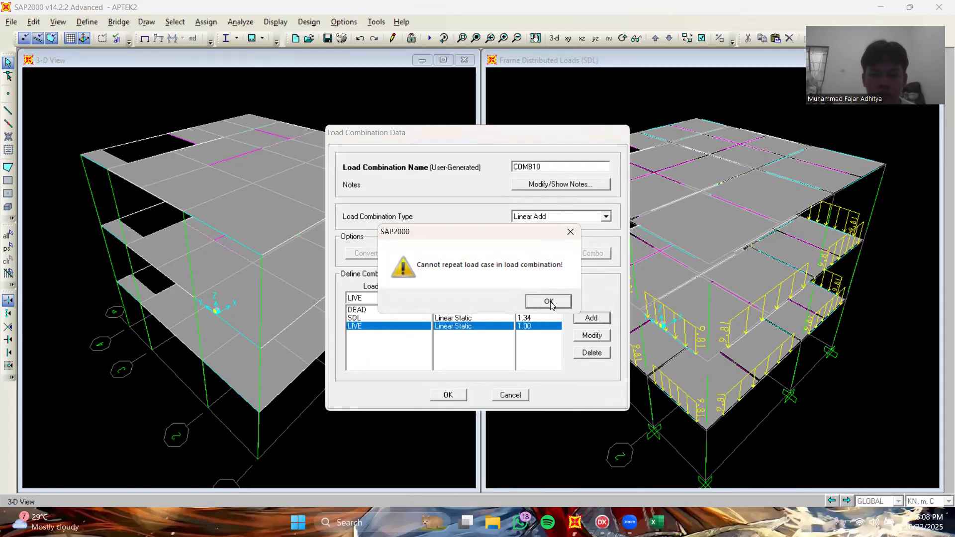
click(571, 235)
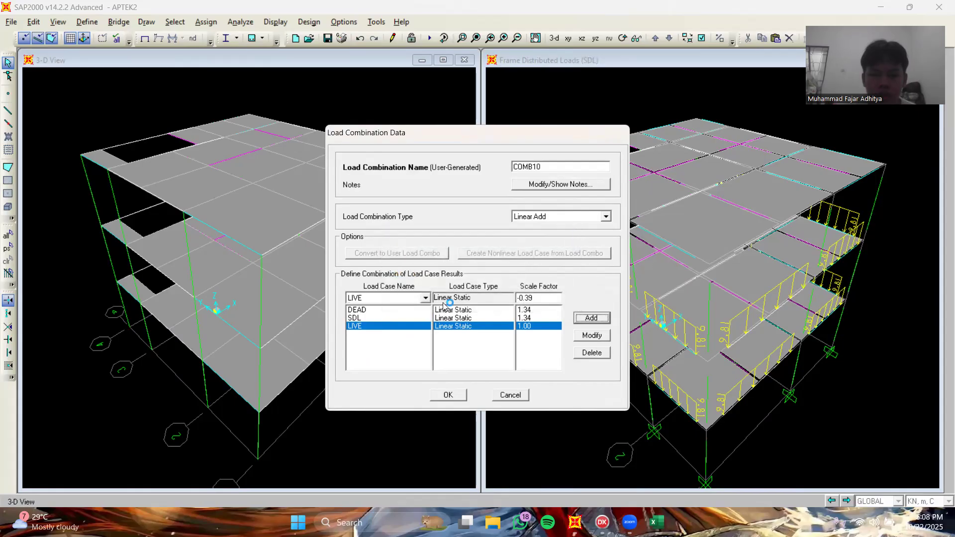
click(426, 297)
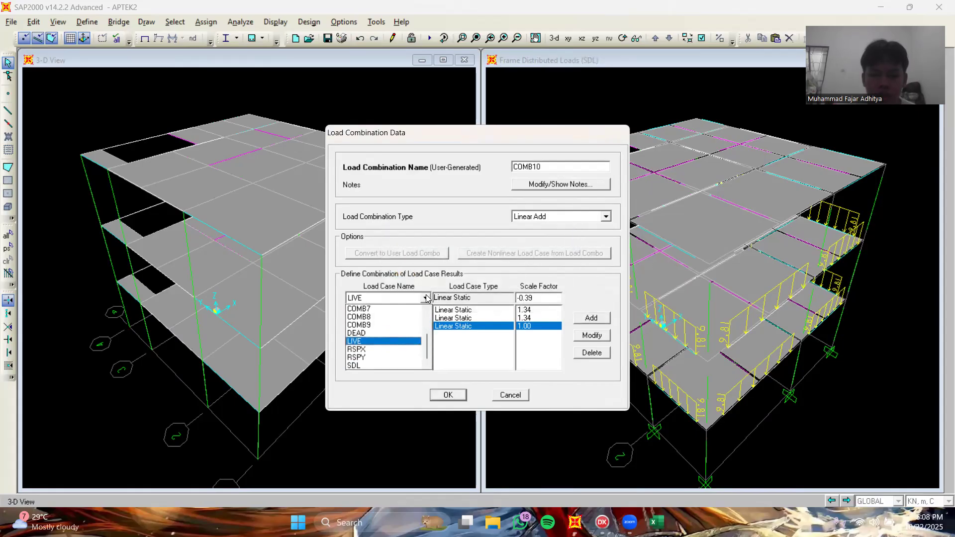
click(376, 350)
click(587, 318)
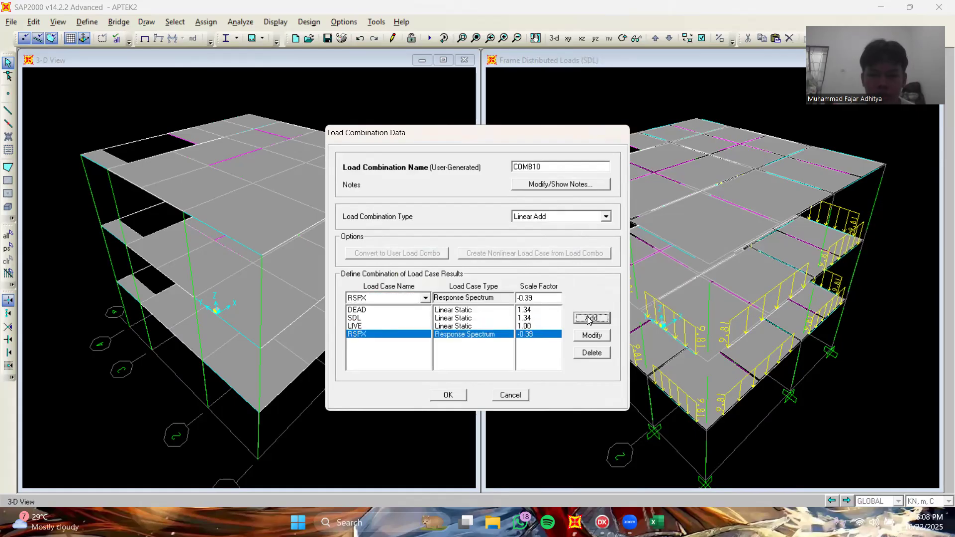
- Add the RSPY response spectrum case to COMB10 with scale factor -1.30 and accept the combination
click(426, 297)
click(383, 357)
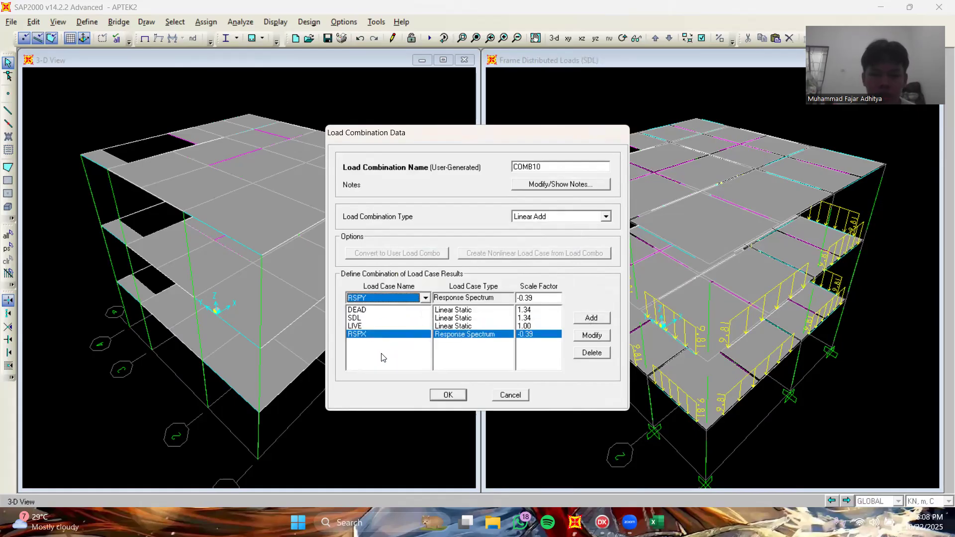
double_click(537, 298)
key(BackSpace)
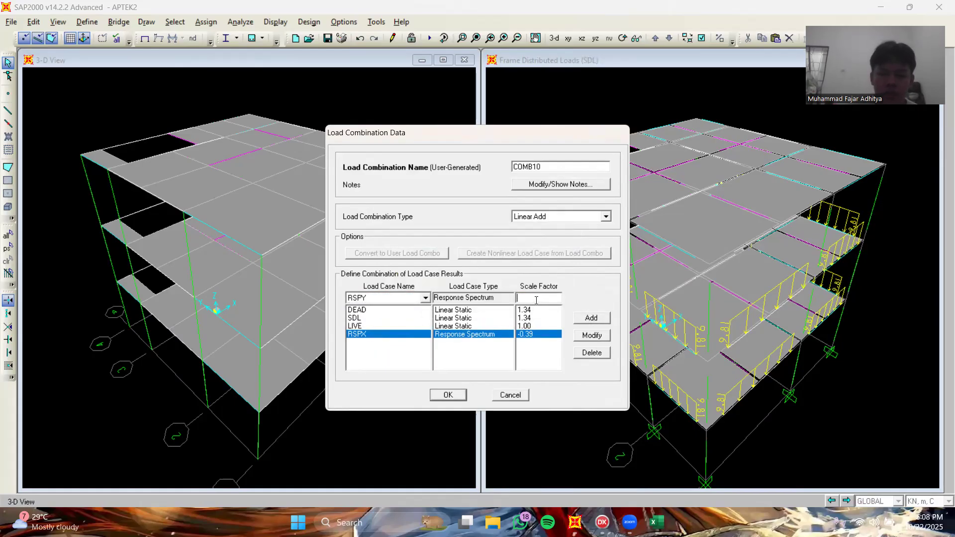
text(-1.30)
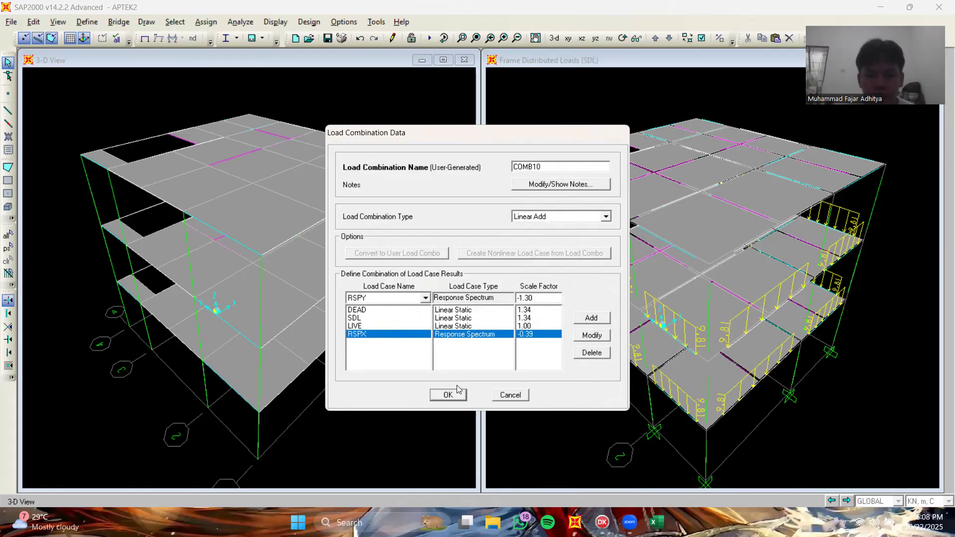
click(601, 320)
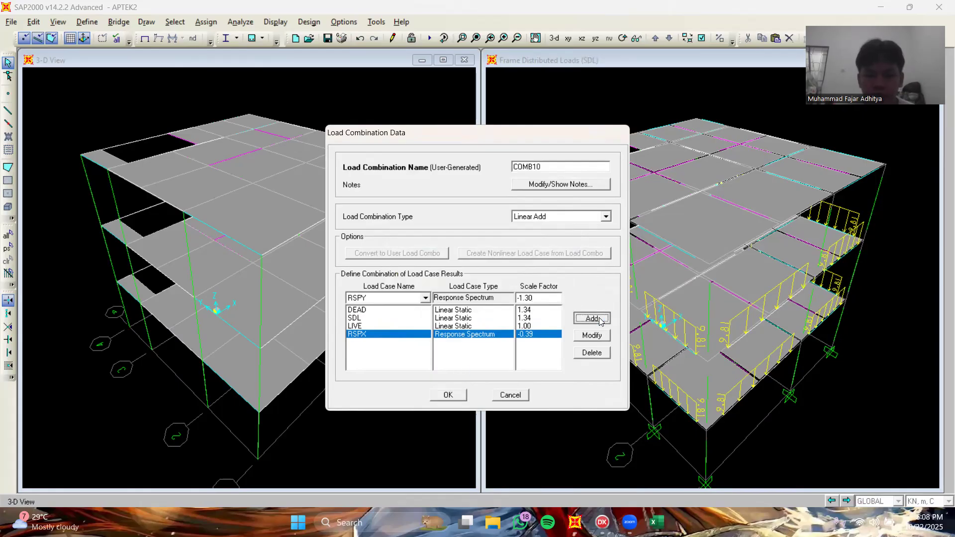
click(459, 396)
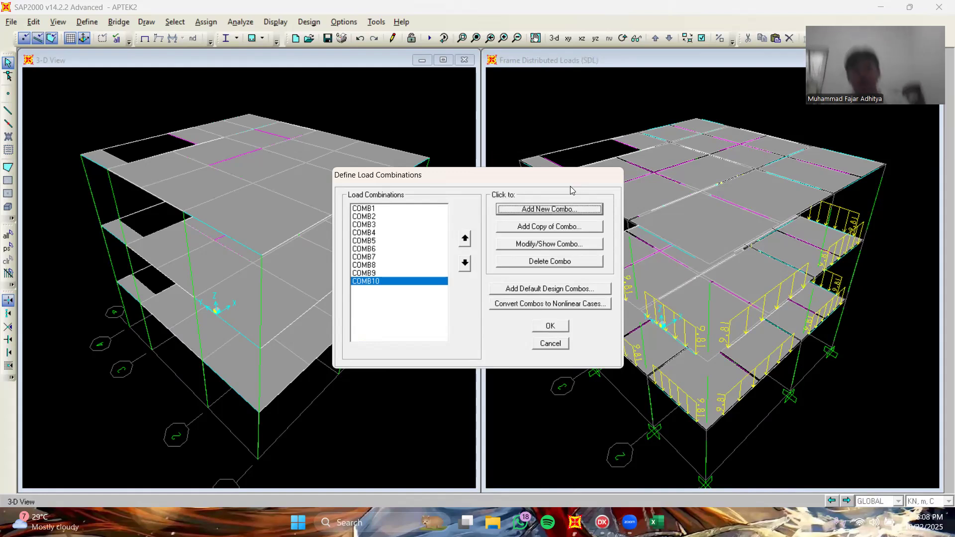
- Create a new load combination after COMB10 and add the DEAD case to it with scale factor 0.76
click(551, 210)
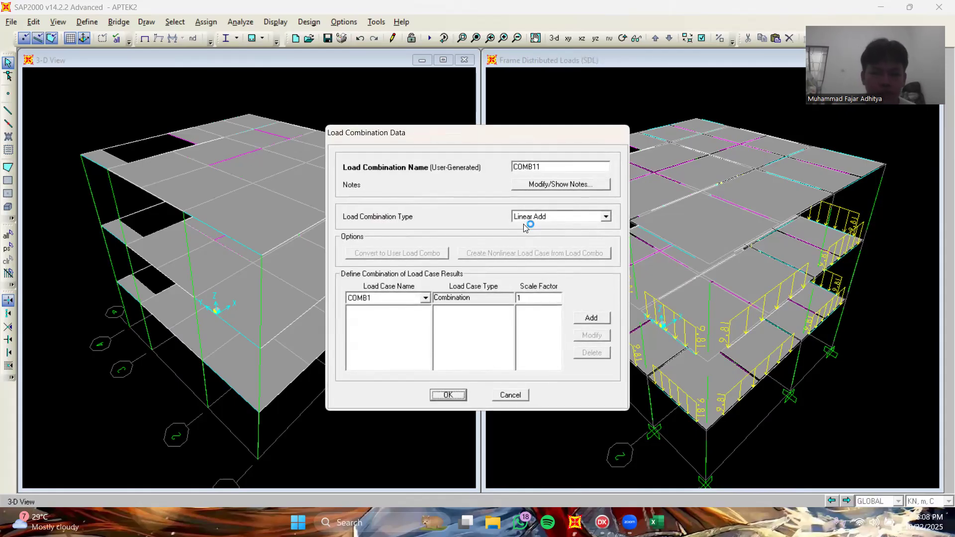
click(425, 299)
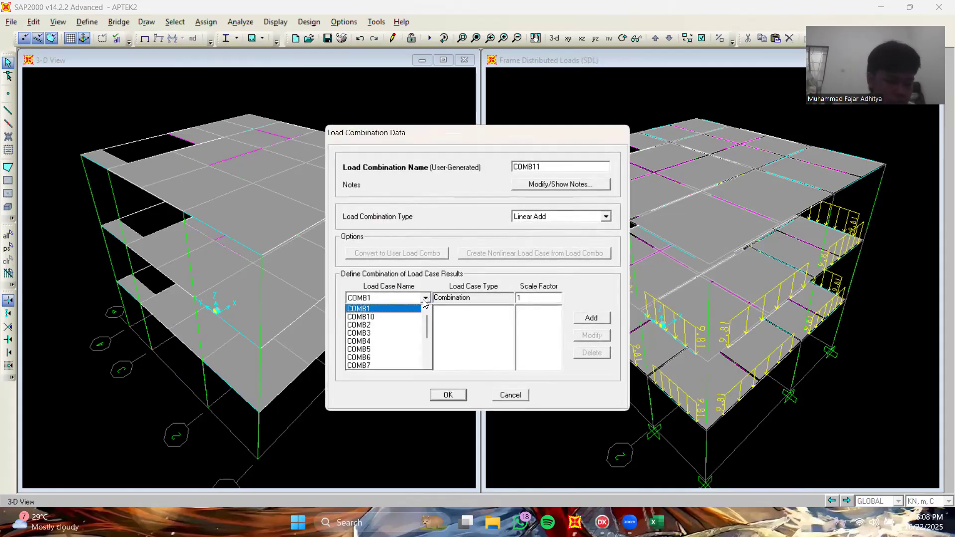
scroll(378, 332, down, 2)
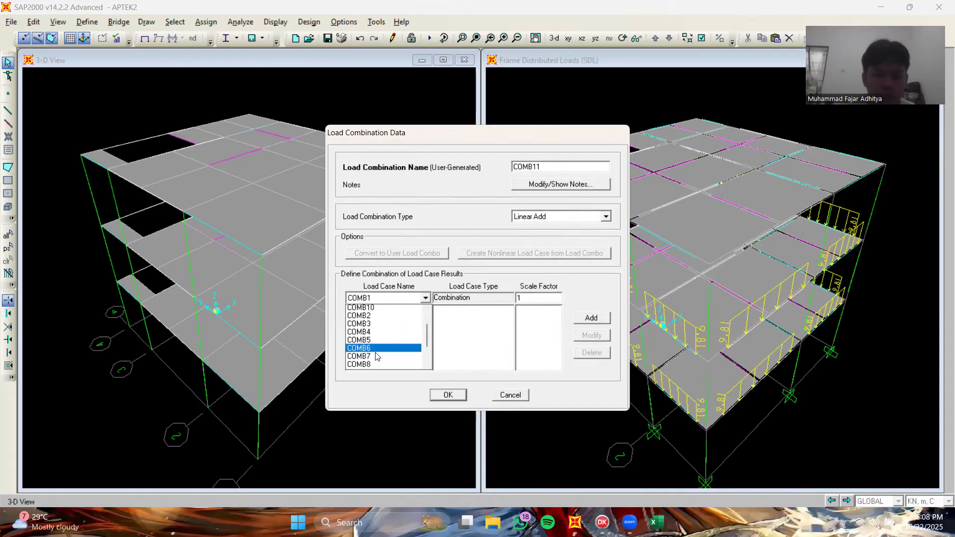
click(378, 333)
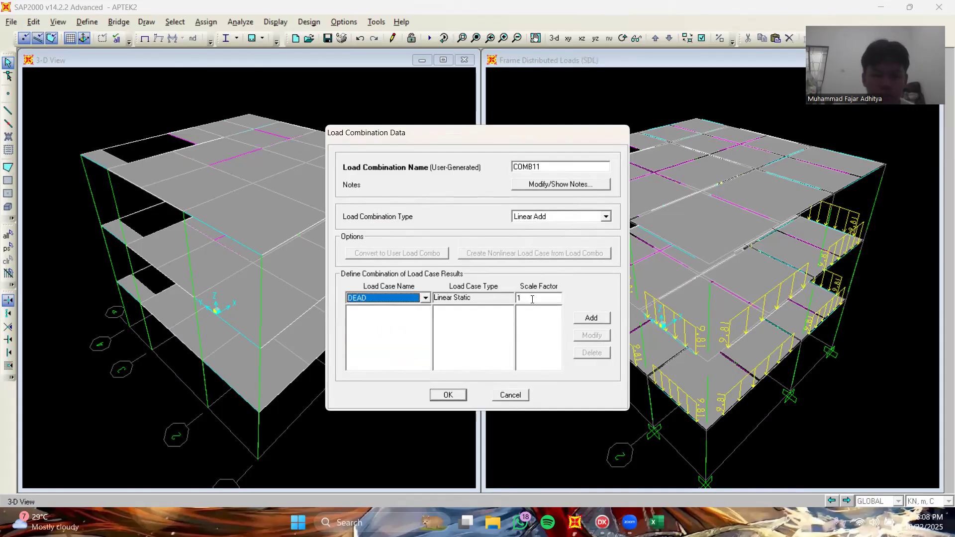
click(532, 299)
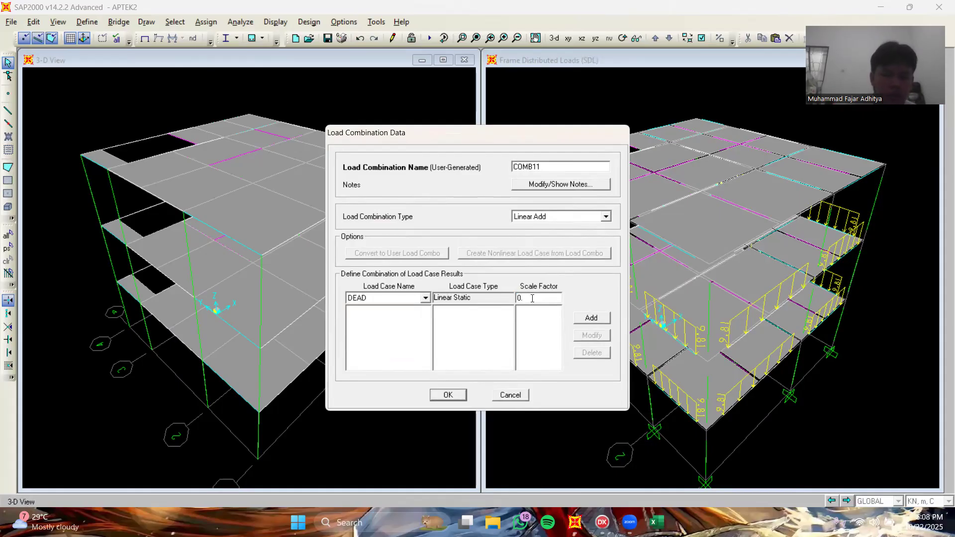
click(591, 318)
- Add the SDL case to COMB11 with scale factor 0.76
click(423, 298)
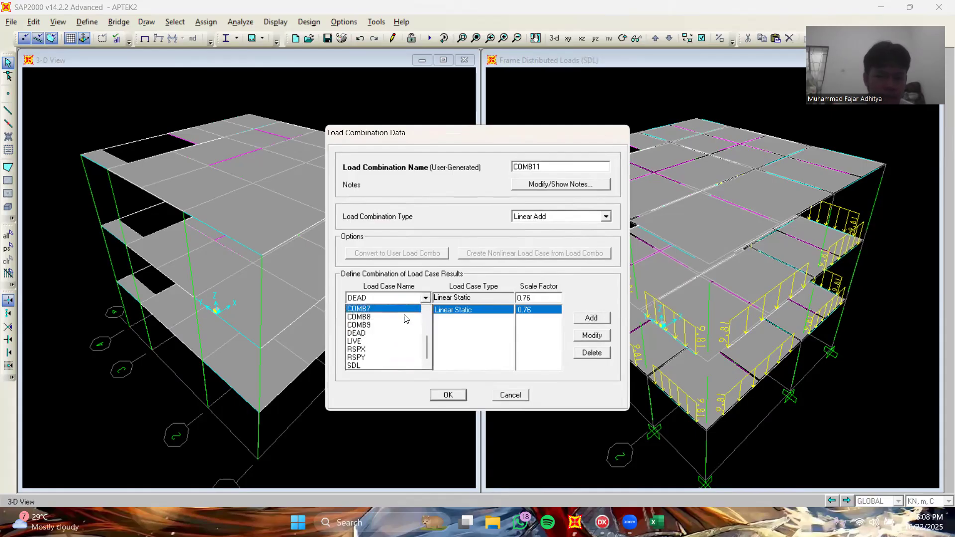
click(360, 365)
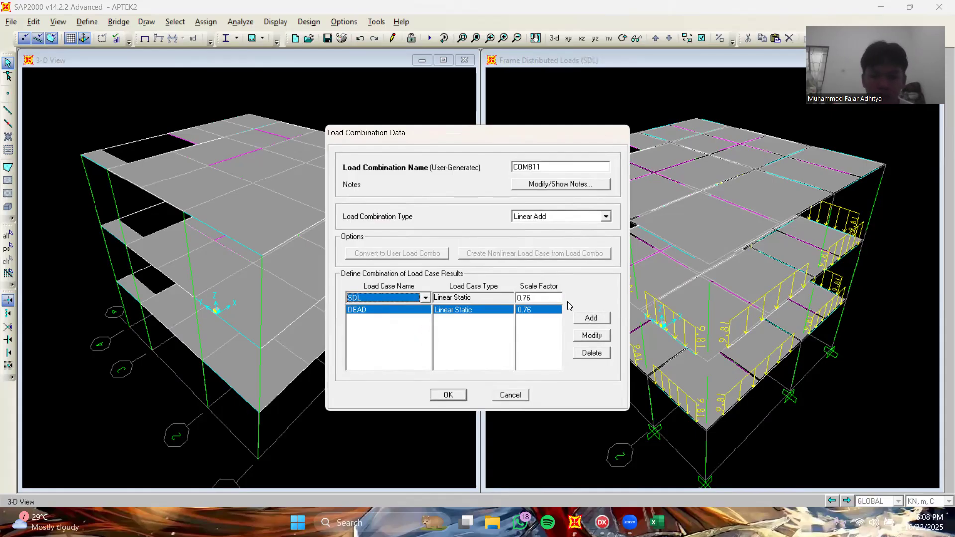
click(602, 324)
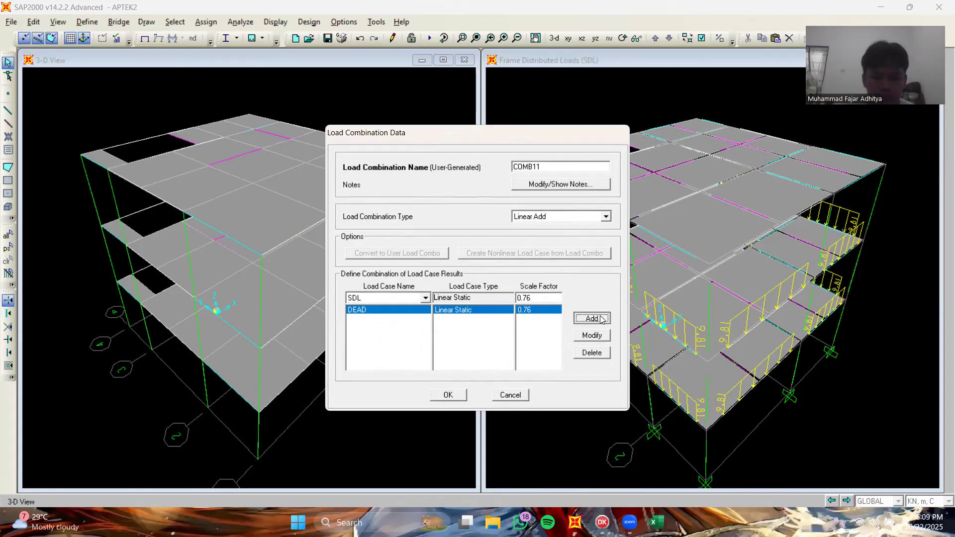
- Add the RSPX response spectrum case to COMB11 with scale factor 1.30
click(426, 298)
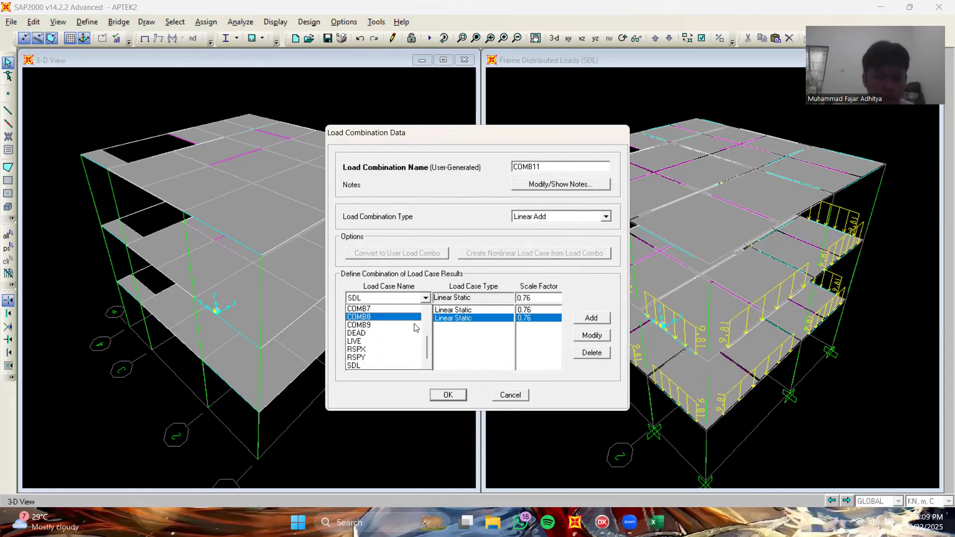
click(390, 349)
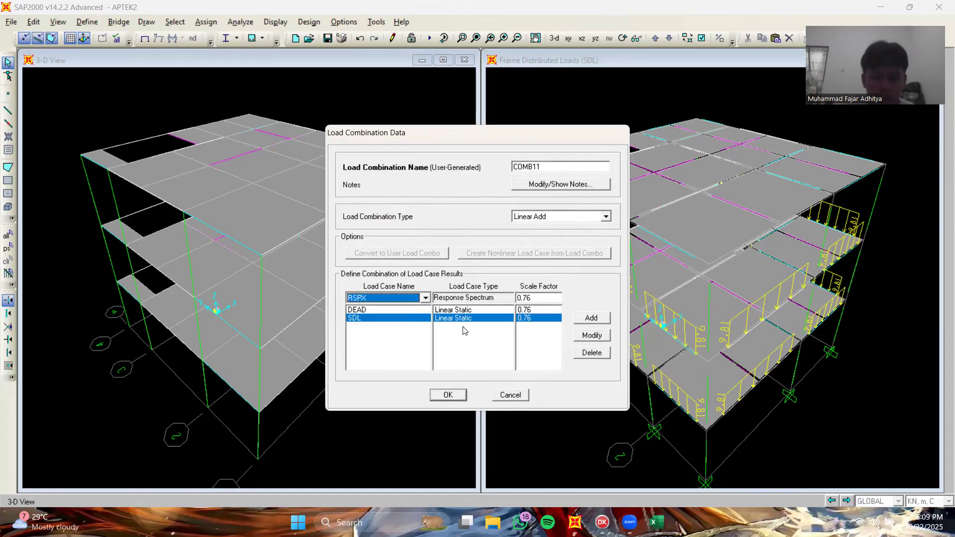
click(539, 297)
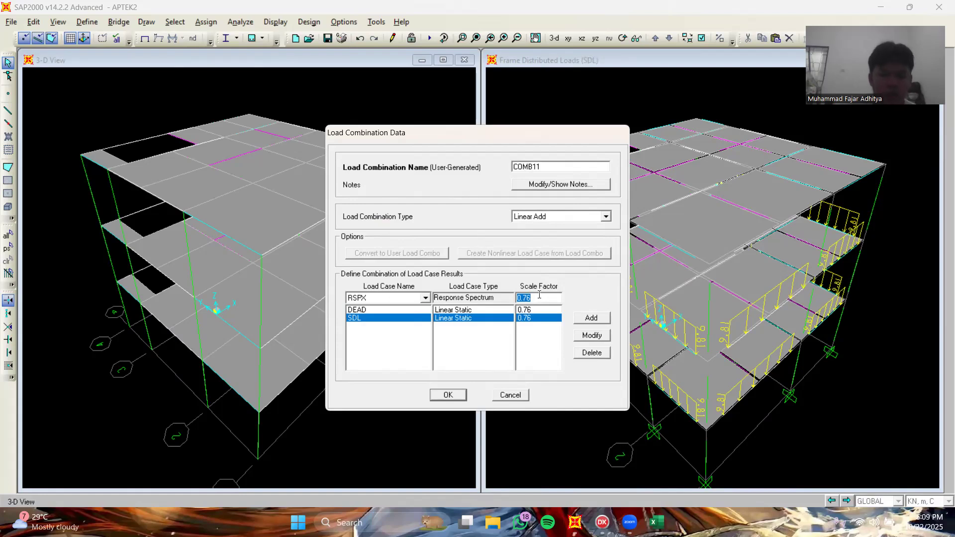
text(1.30)
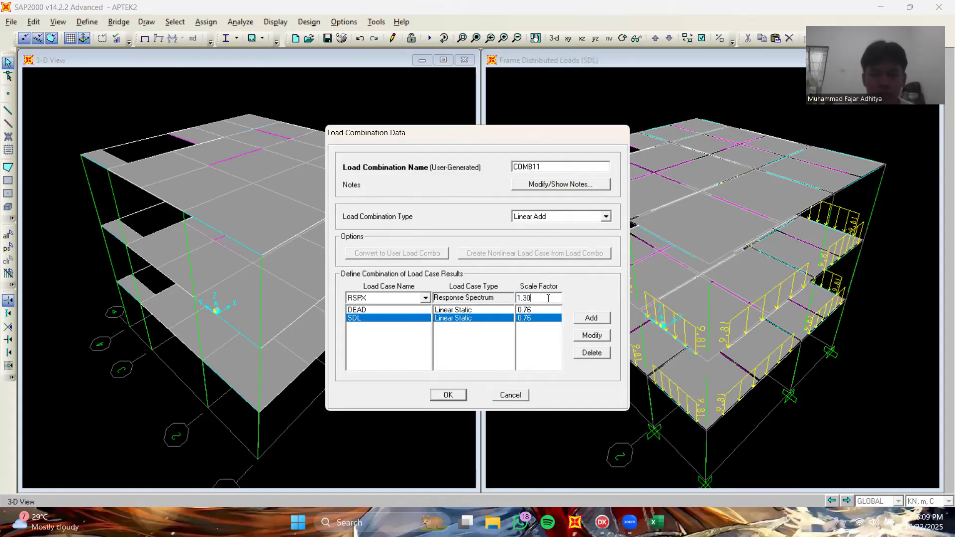
click(591, 319)
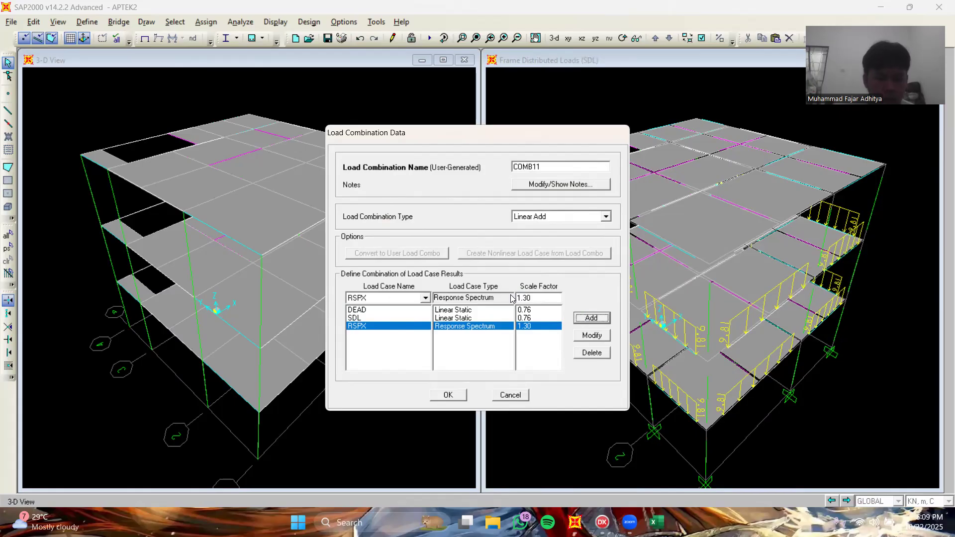
- Add the RSPY response spectrum case to COMB11 with scale factor 0.39 and accept the combination
click(425, 298)
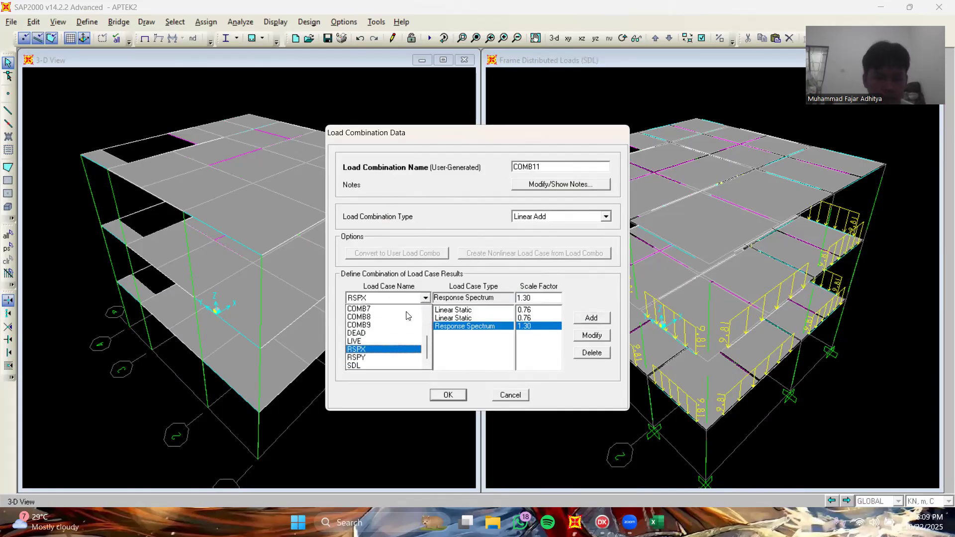
click(383, 358)
double_click(540, 296)
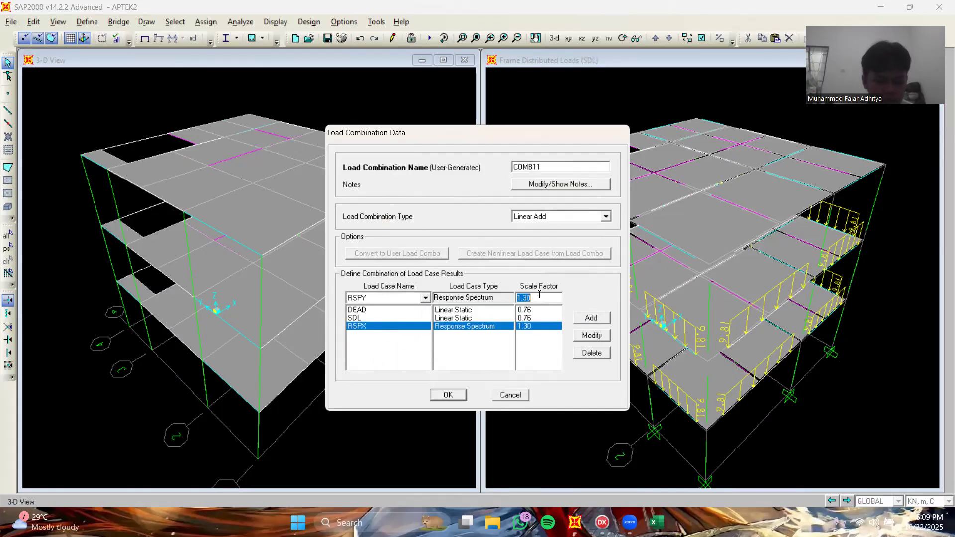
text(0)
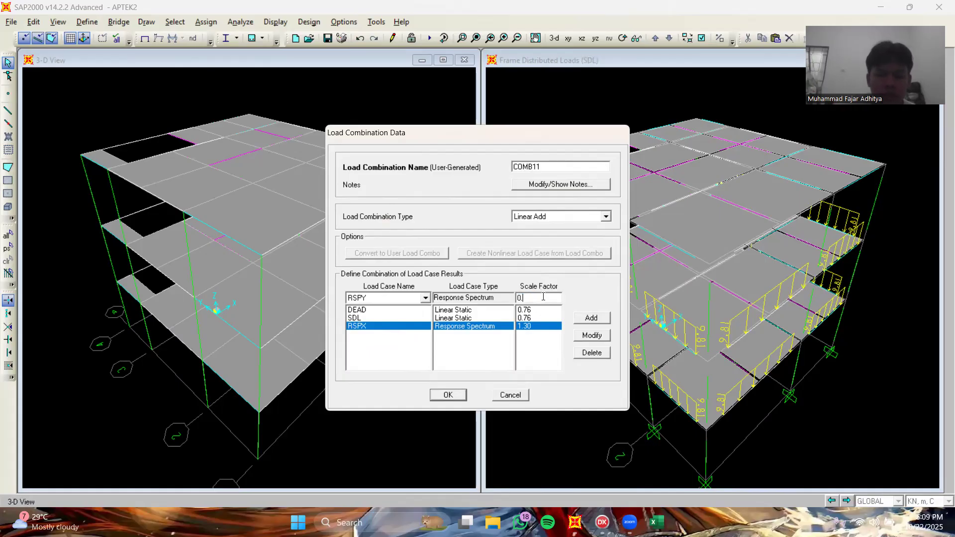
text(.39)
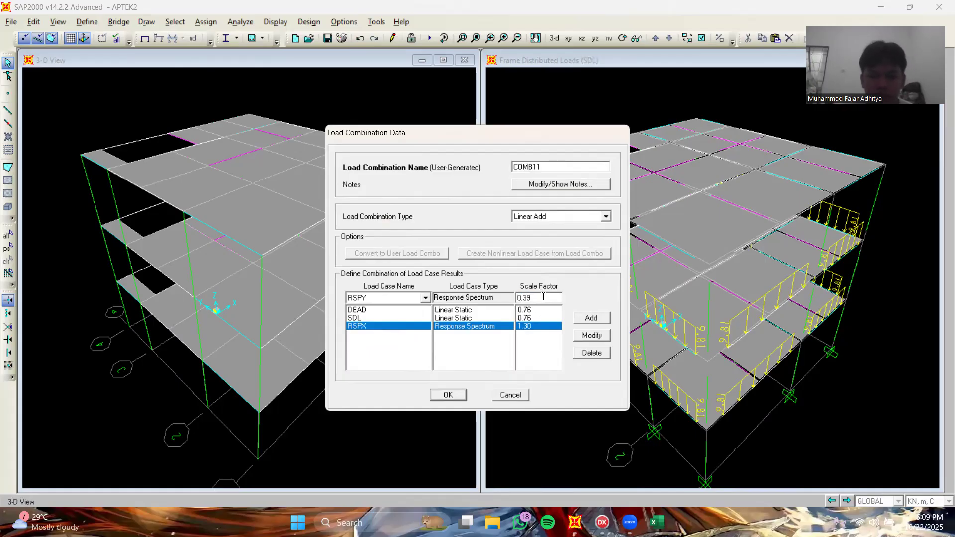
click(591, 321)
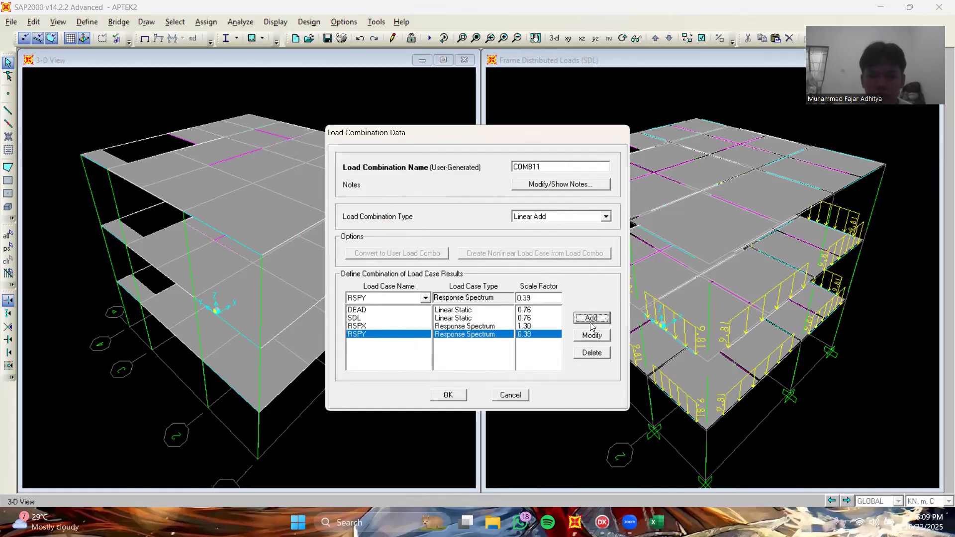
click(452, 396)
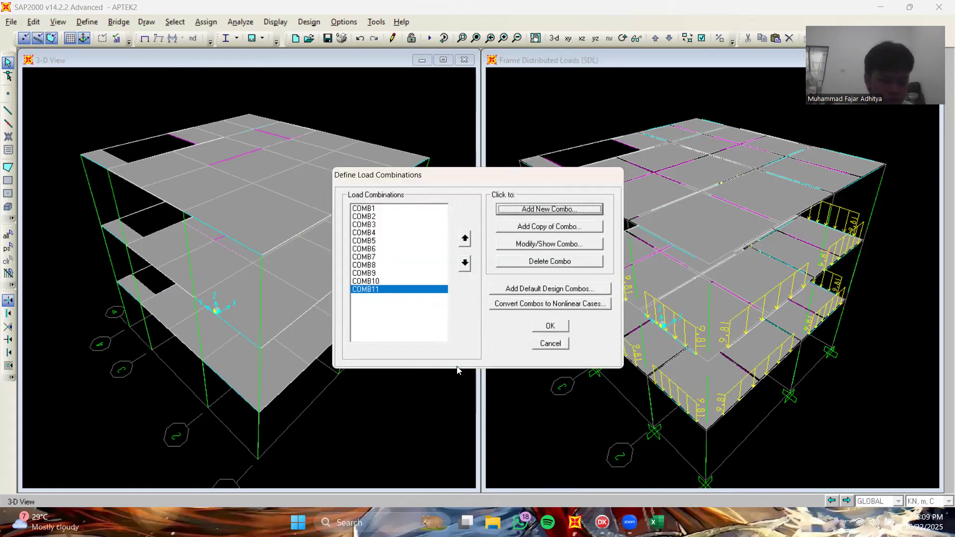
- Create a new load combination after COMB11 and add the DEAD case to it with scale factor 0.76
click(557, 209)
click(426, 297)
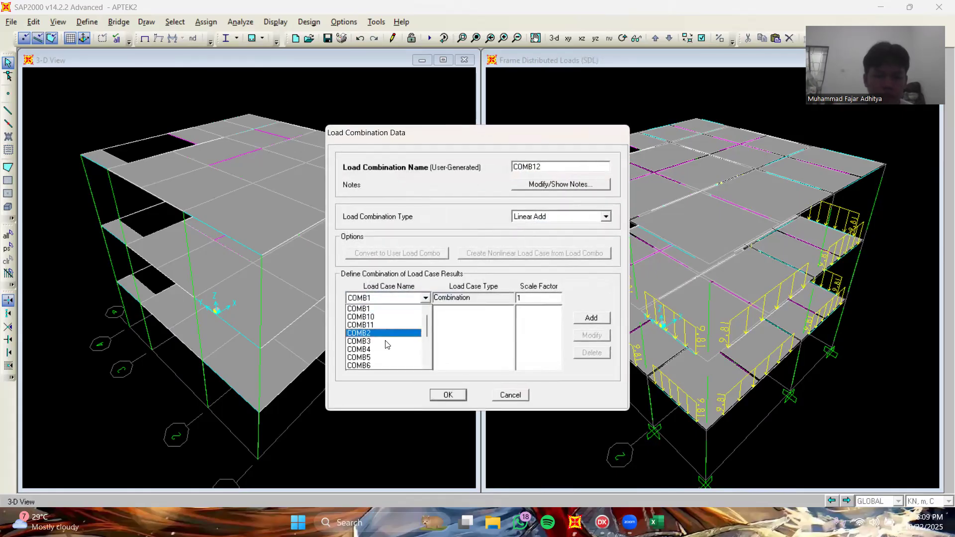
scroll(381, 341, down, 3)
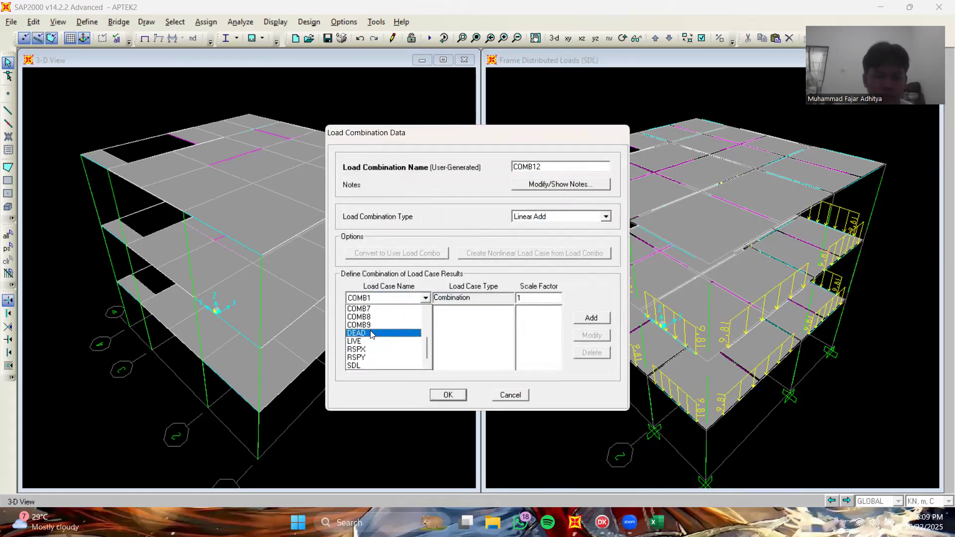
click(371, 333)
text(0.76)
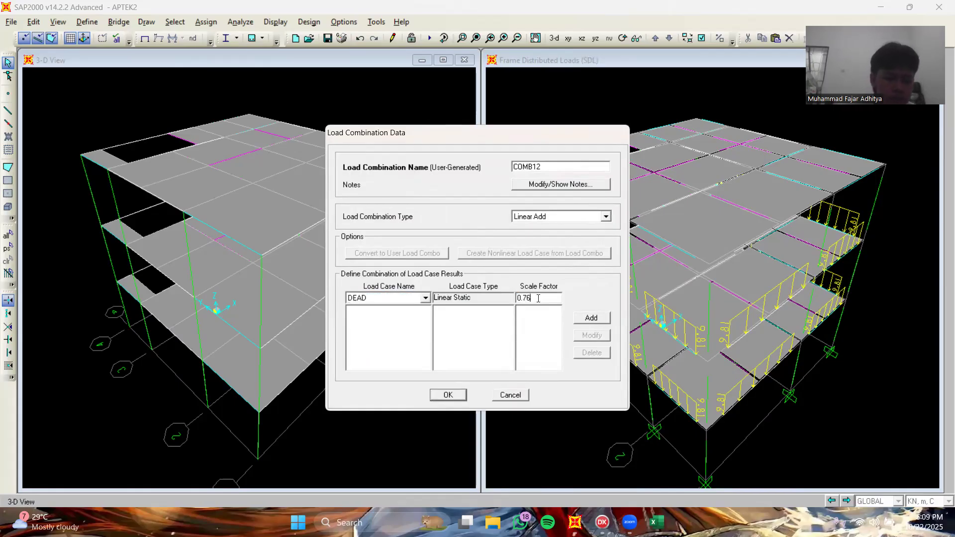
click(595, 317)
- Add the SDL case to COMB12 with scale factor 0.76
click(425, 298)
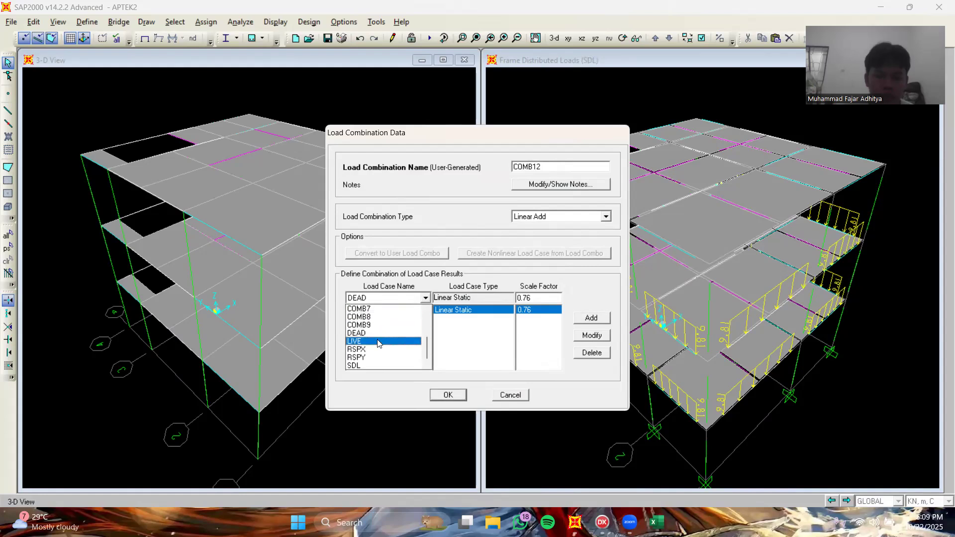
click(371, 365)
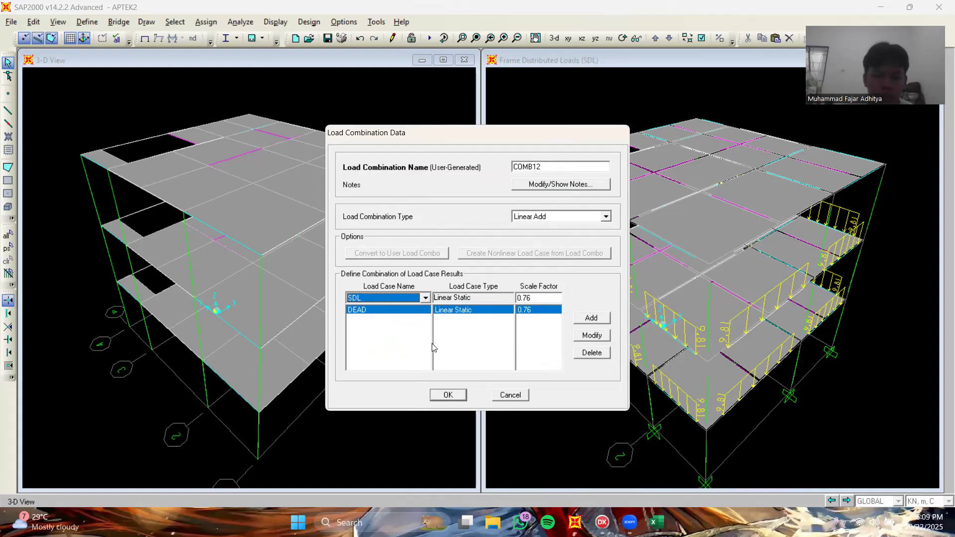
click(589, 318)
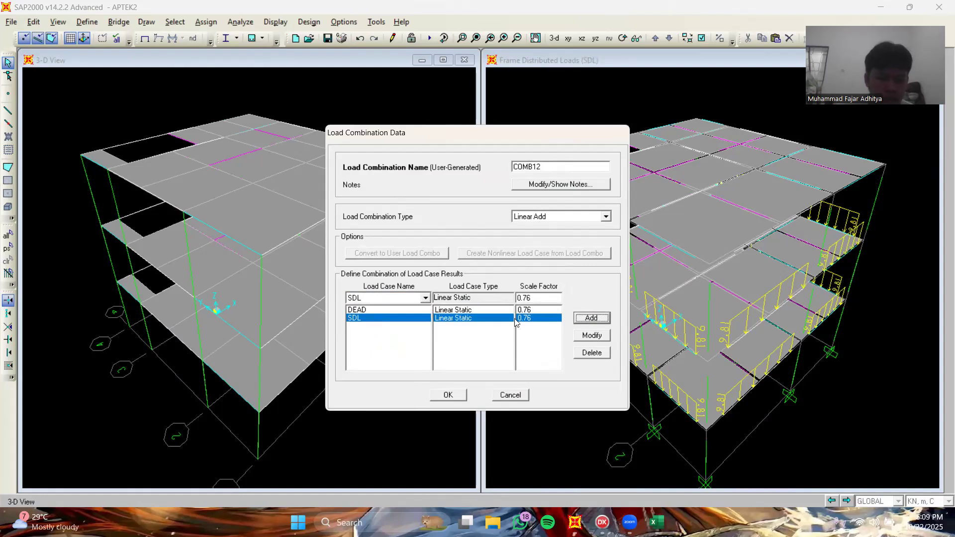
- Add the RSPX response spectrum case to COMB12 with scale factor 1.30
click(427, 298)
click(377, 350)
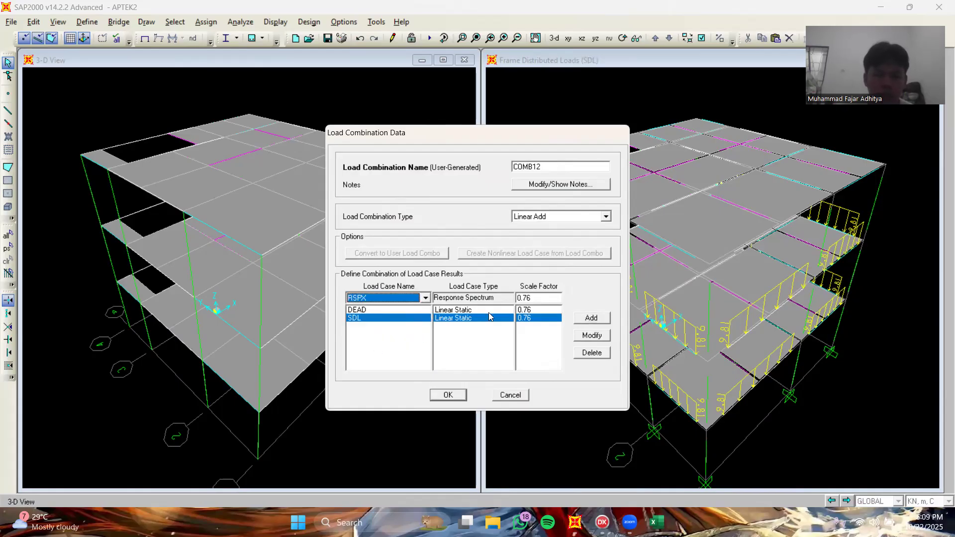
click(552, 299)
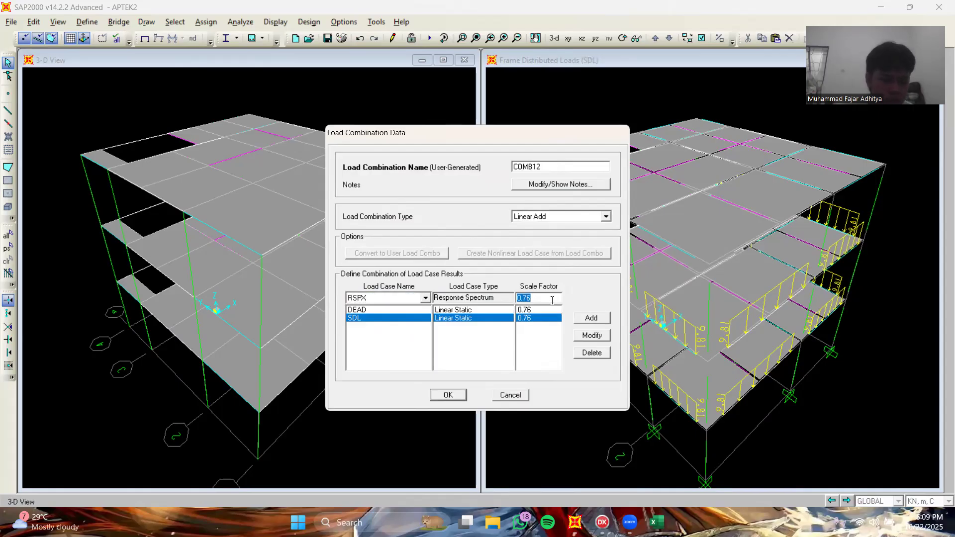
text(1.30)
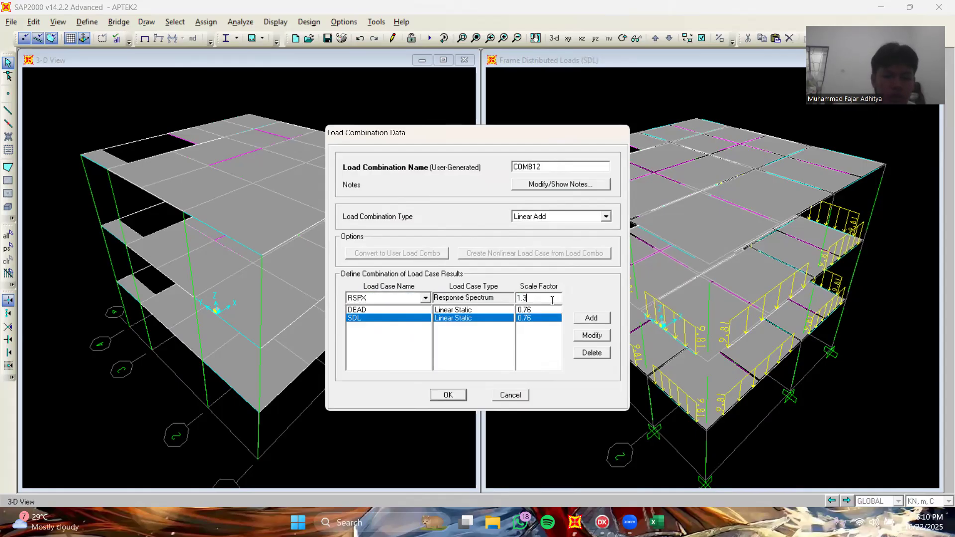
click(586, 320)
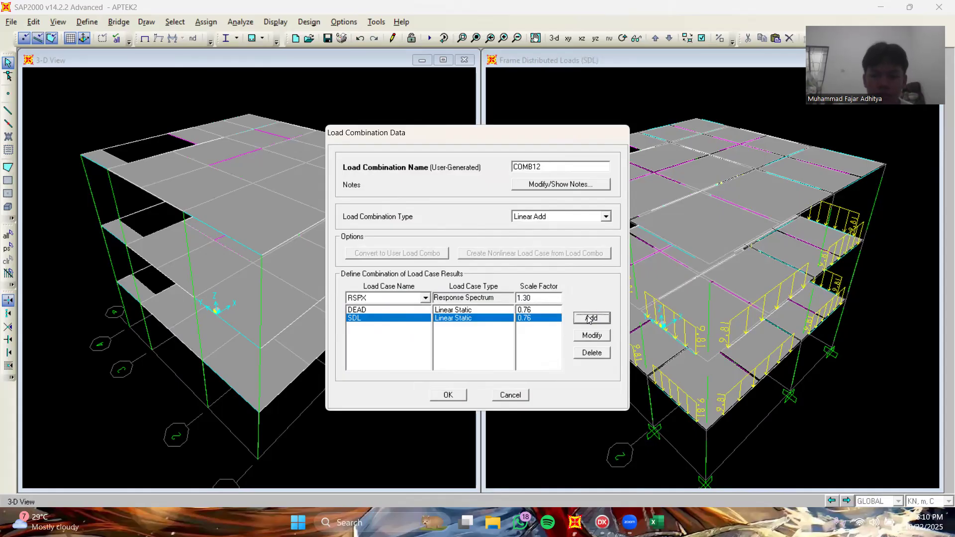
- Add the RSPY response spectrum case to COMB12 with scale factor -0.39 and accept the combination
click(426, 297)
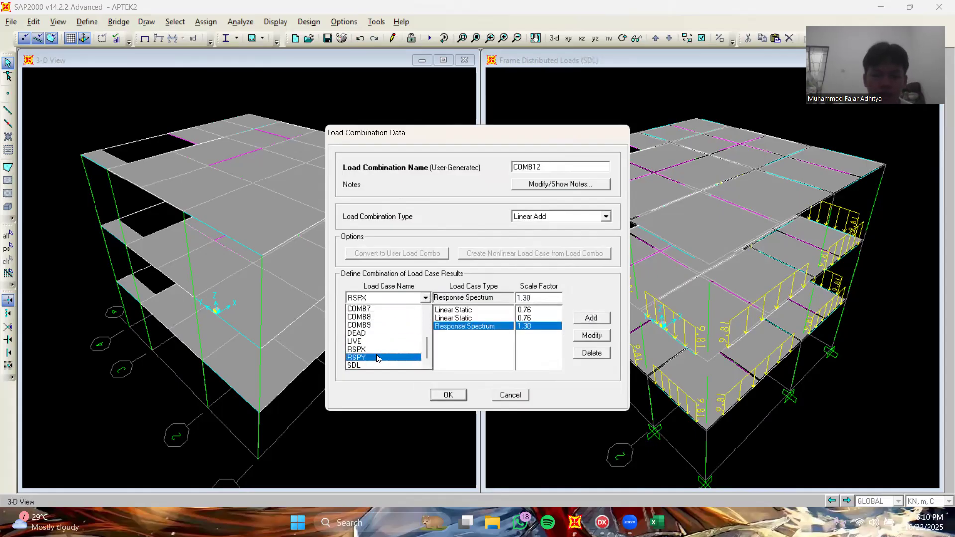
click(376, 357)
click(532, 298)
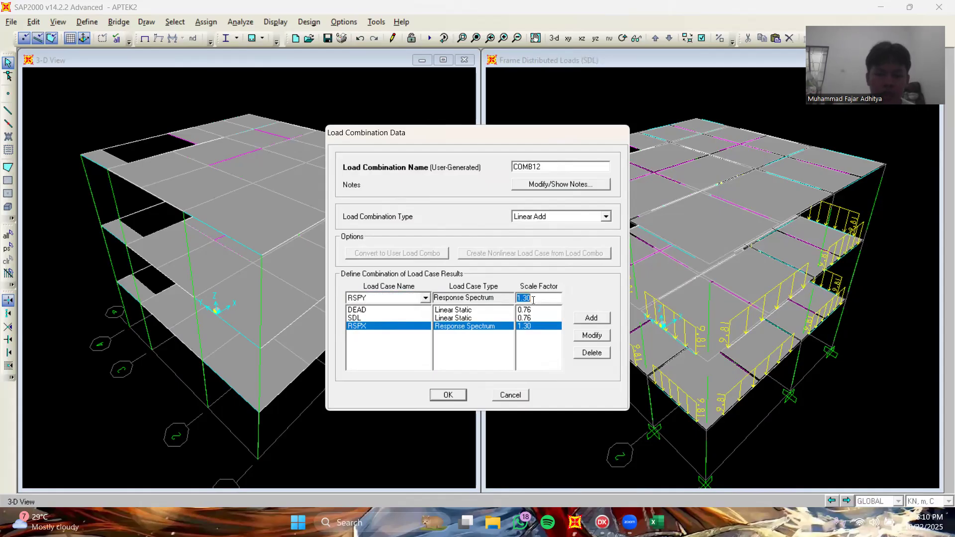
key(BackSpace)
text(-0.35)
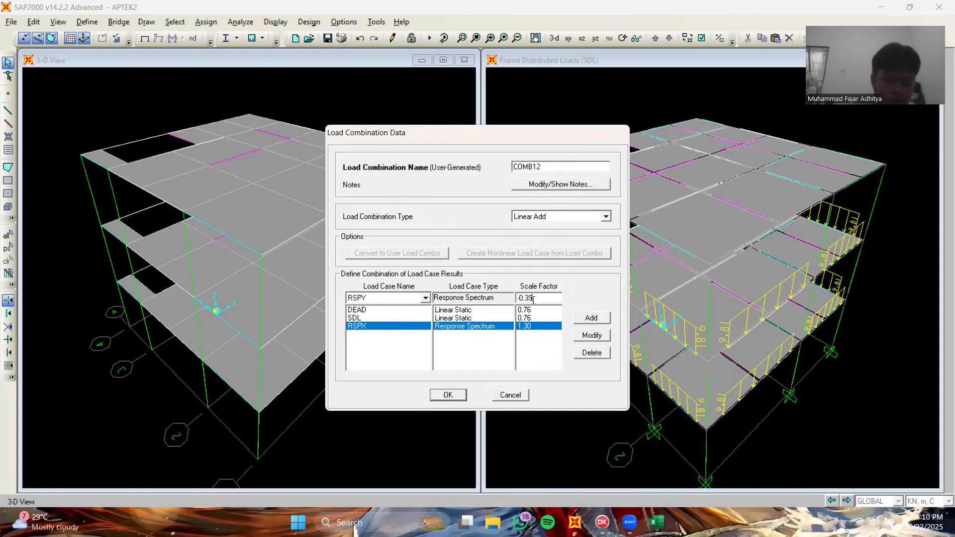
click(593, 317)
click(458, 396)
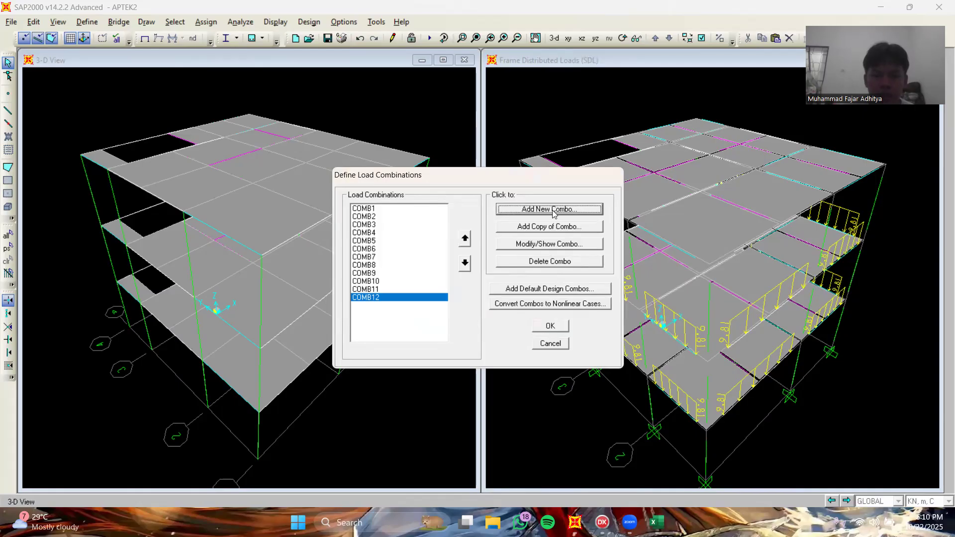
- Create a new load combination after COMB12 and add the DEAD case to it with scale factor 0.76
click(551, 209)
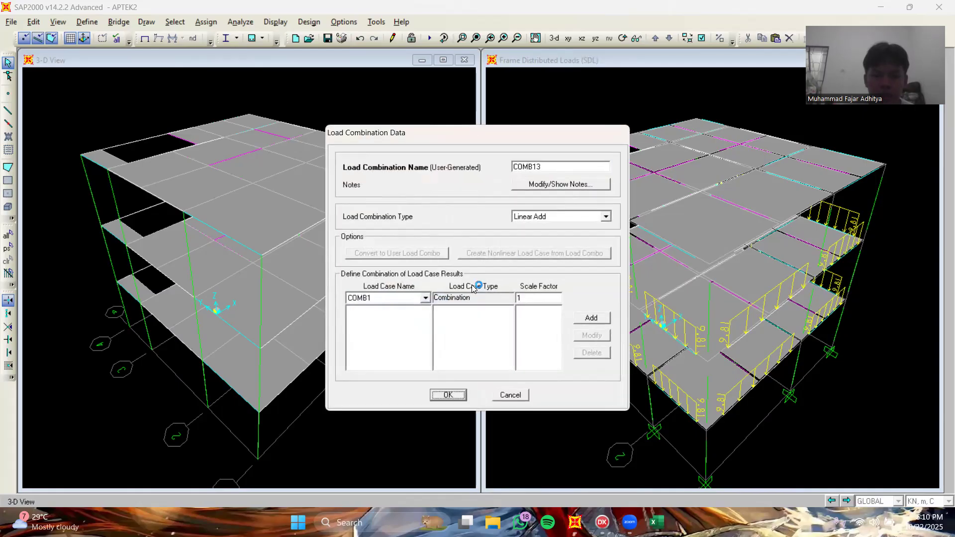
click(424, 299)
scroll(377, 347, down, 3)
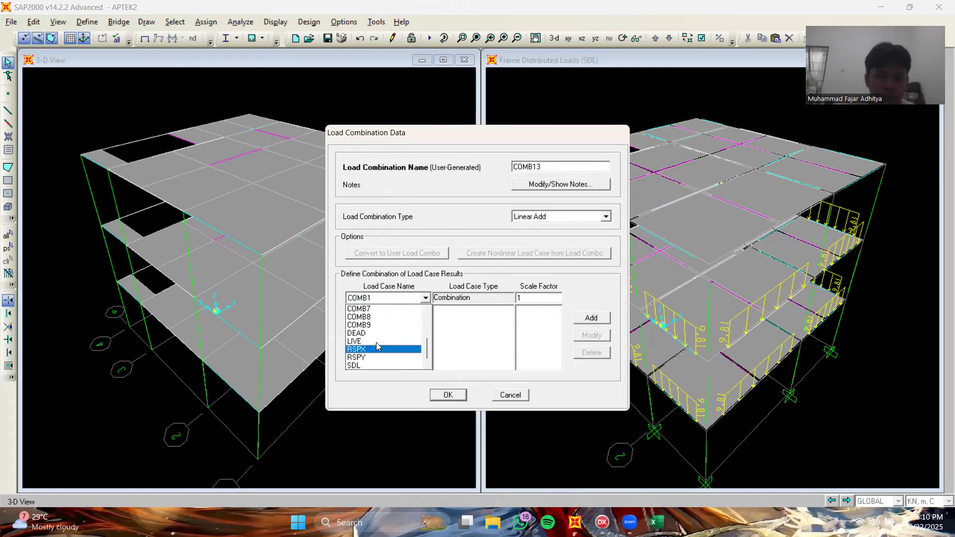
click(376, 333)
click(542, 297)
text(0.76)
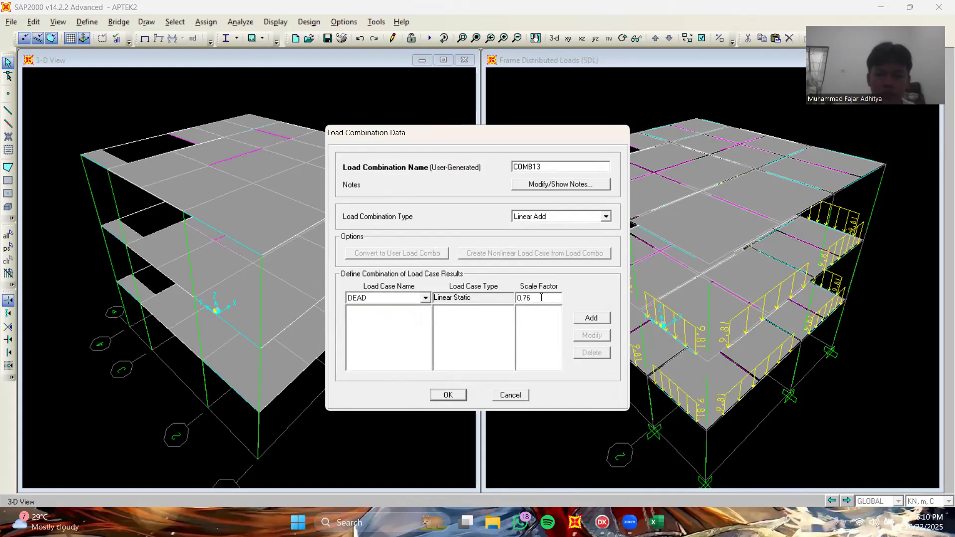
click(587, 324)
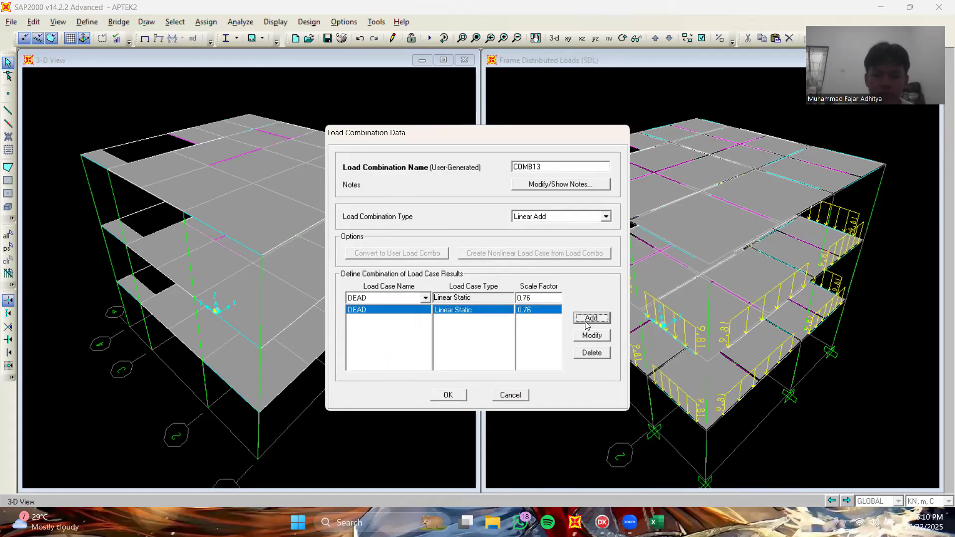
- Add the SDL case to COMB13 with scale factor 0.76
click(417, 296)
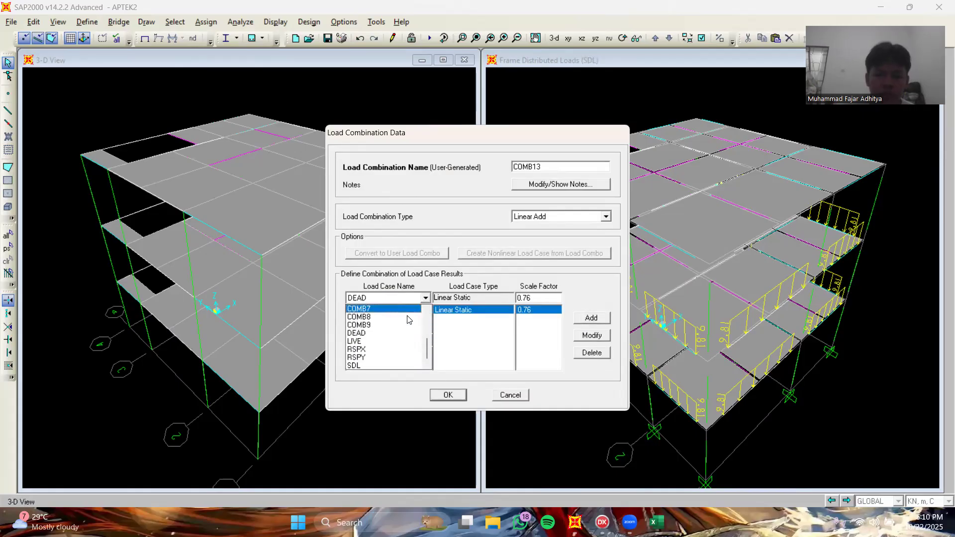
click(364, 365)
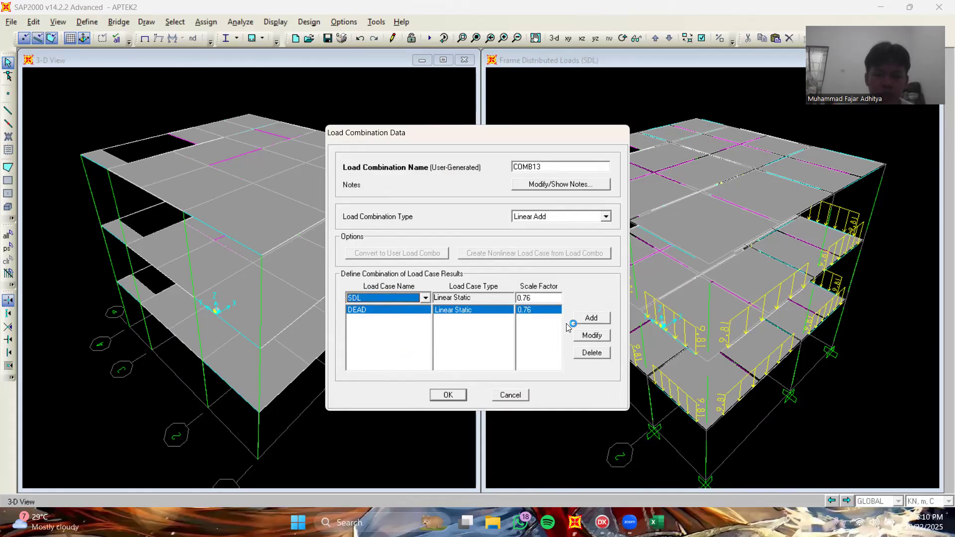
click(600, 320)
- Add the RSPX response spectrum case to COMB13 with scale factor -1.30
click(425, 298)
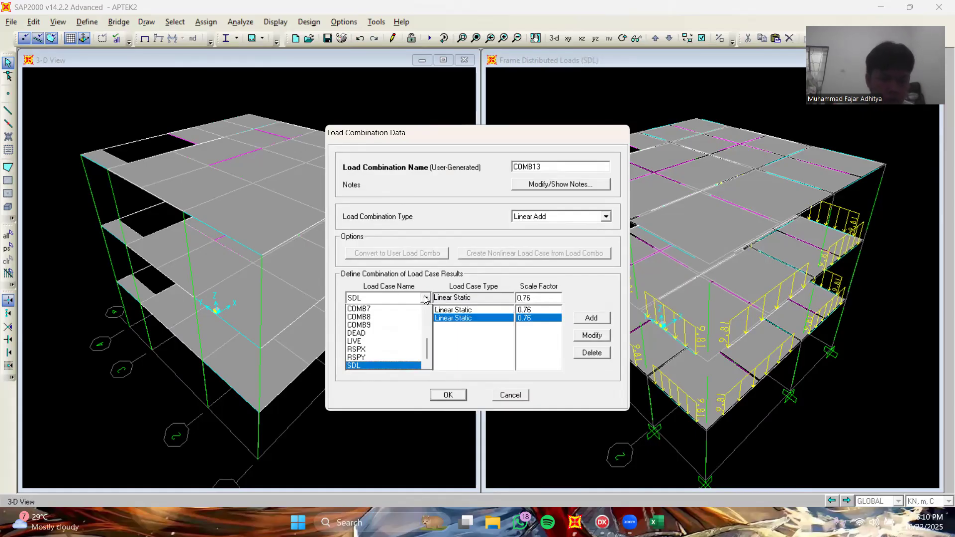
click(395, 350)
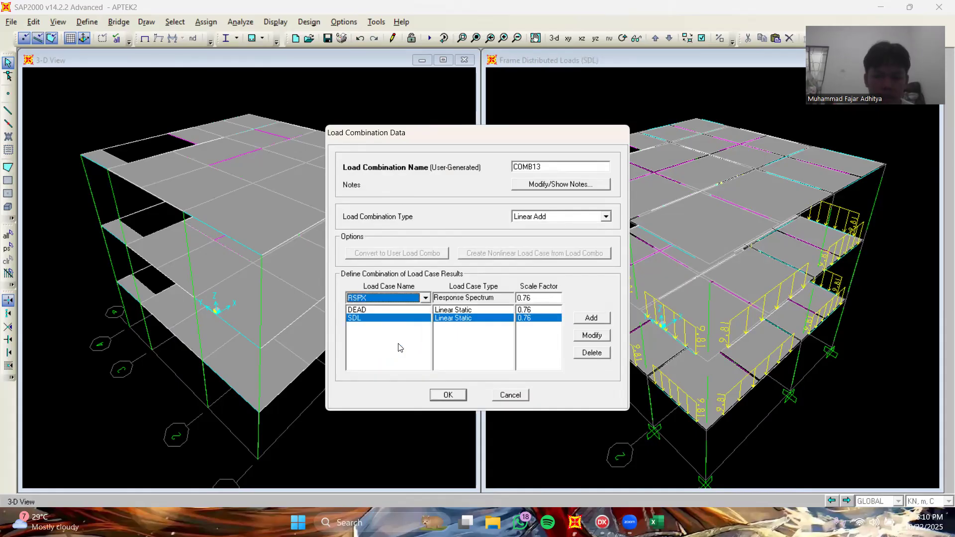
click(534, 299)
text(-)
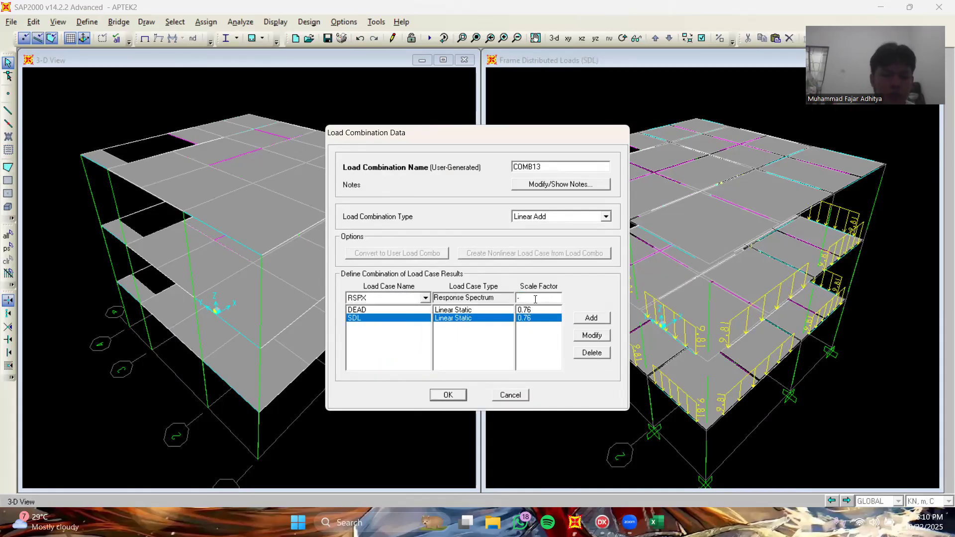
text(1.30)
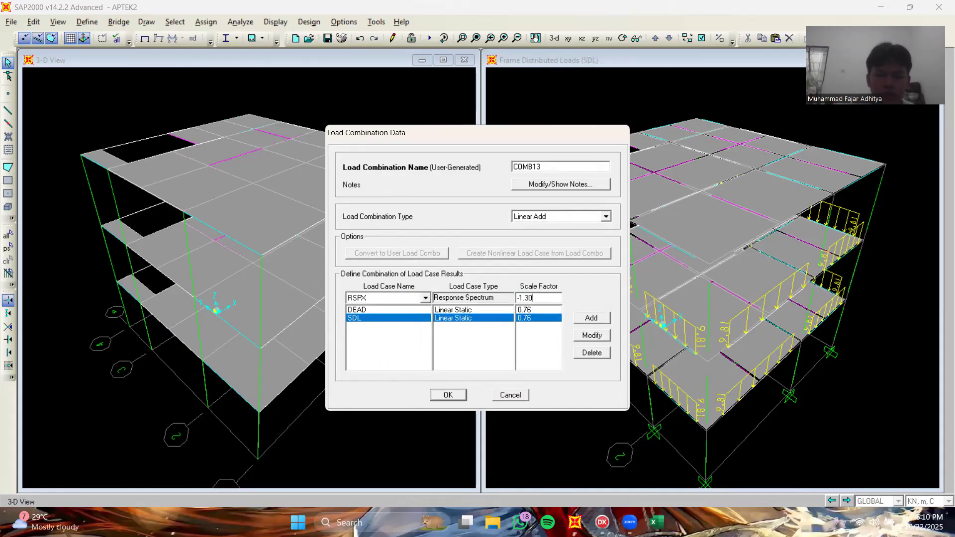
click(603, 319)
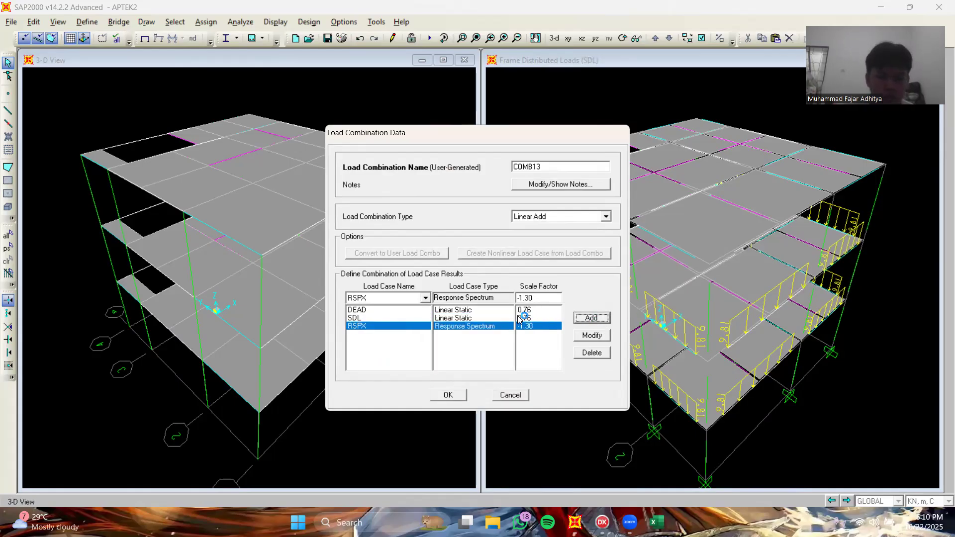
- Add the RSPY response spectrum case to COMB13 with scale factor 0.39 and accept the combination
click(426, 299)
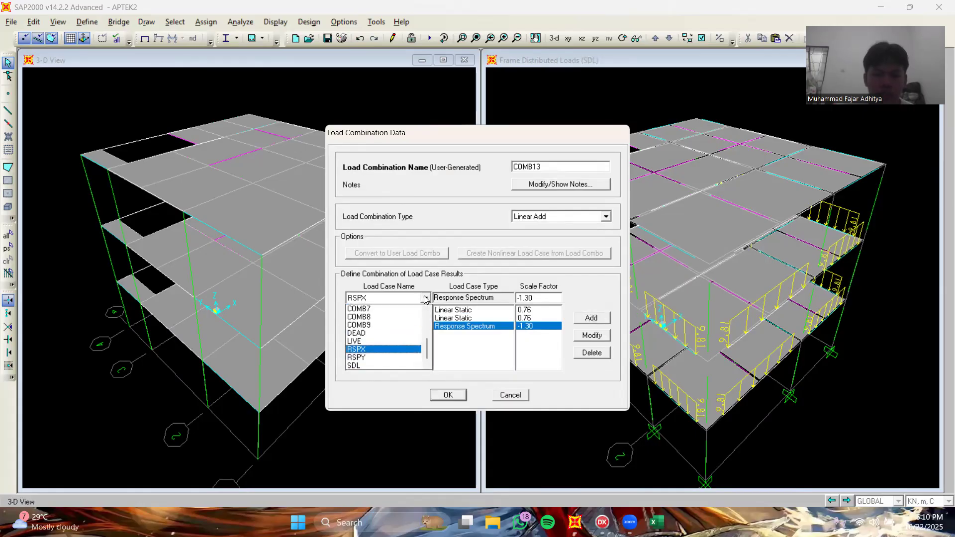
click(370, 358)
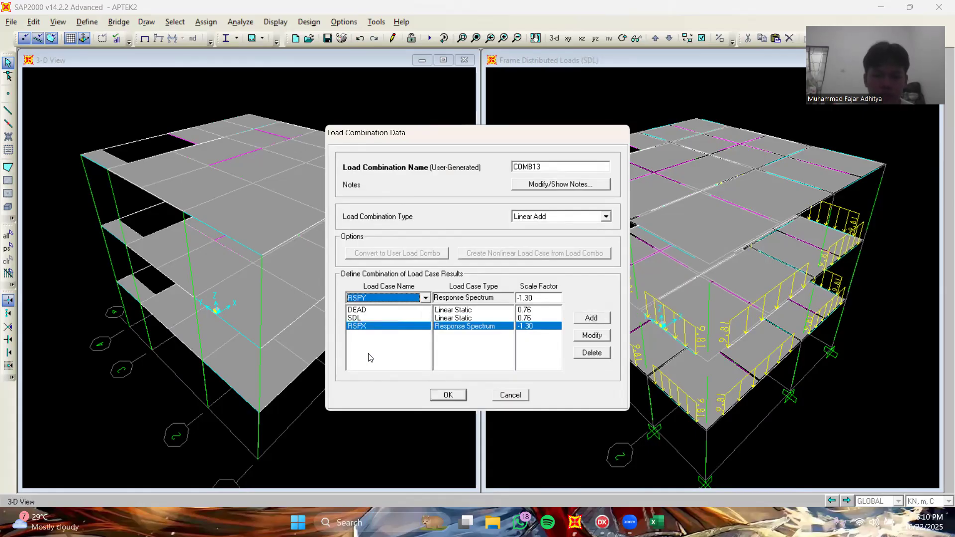
double_click(550, 300)
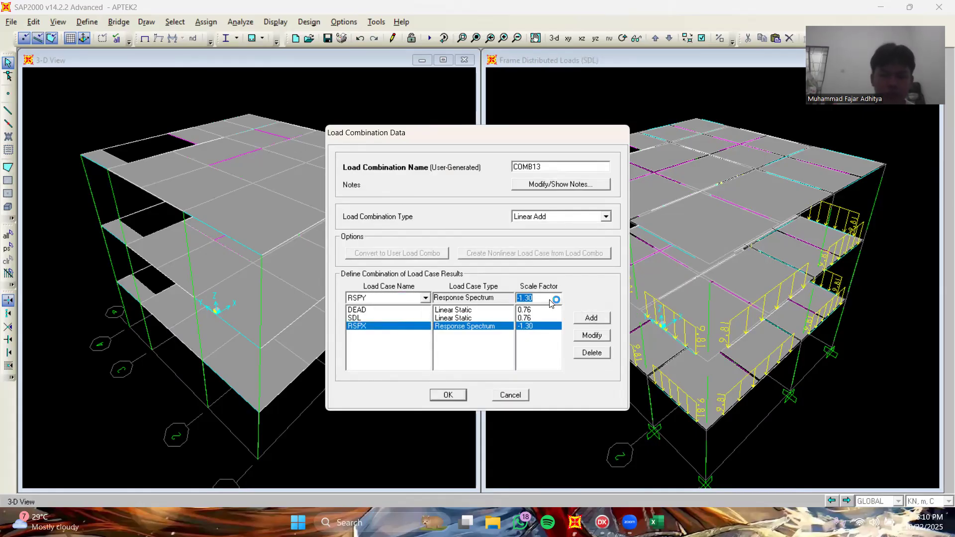
text(0.39)
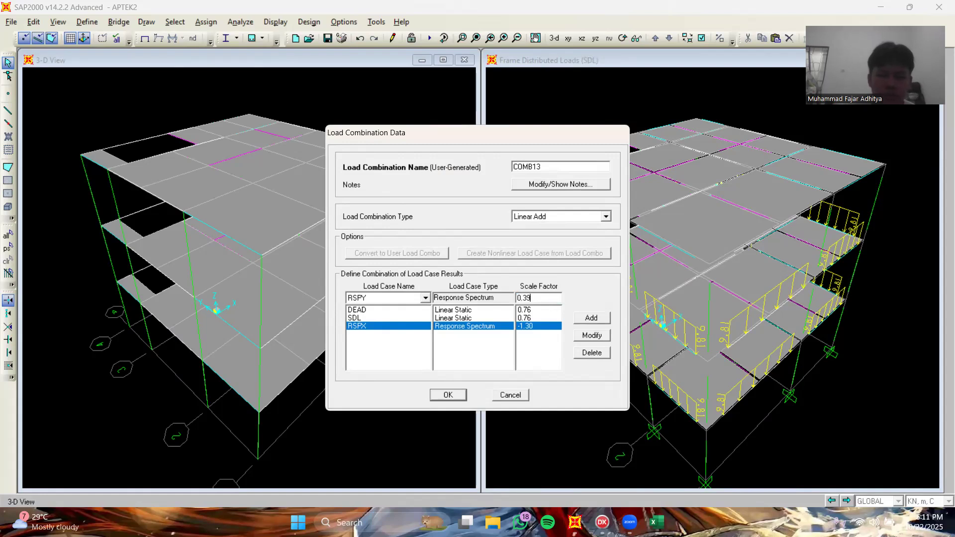
click(591, 318)
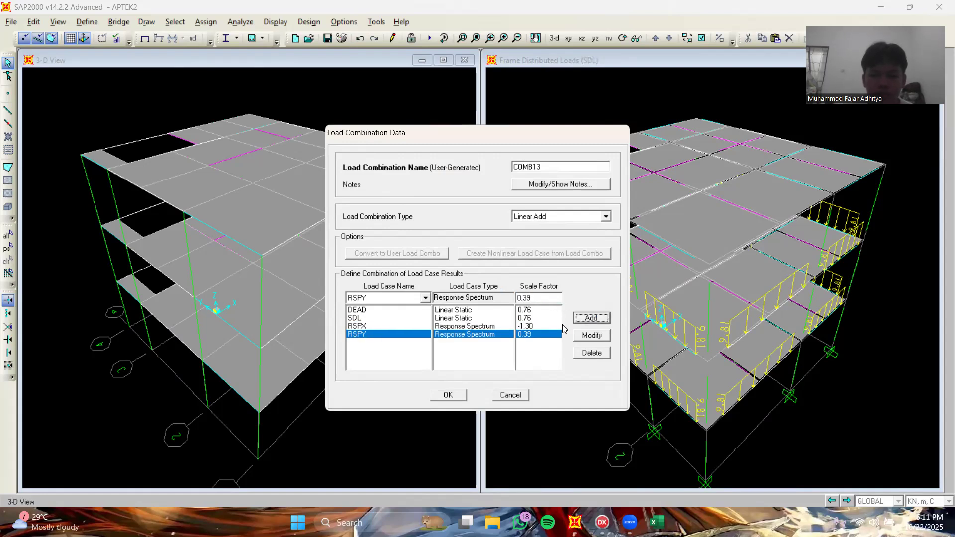
click(448, 395)
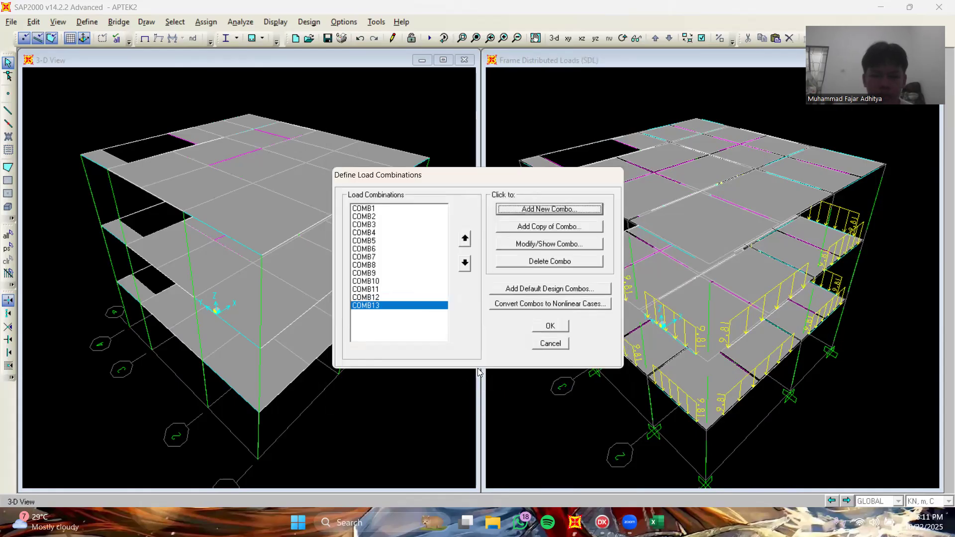
- Create a new load combination after COMB13 and add the DEAD case to it with scale factor 0.76
click(562, 211)
click(425, 298)
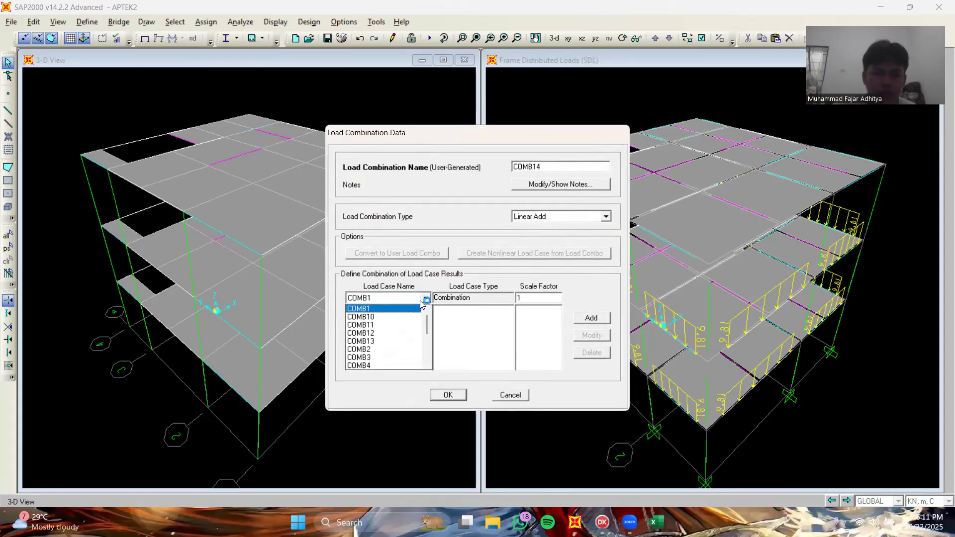
scroll(388, 355, down, 1)
scroll(388, 354, down, 2)
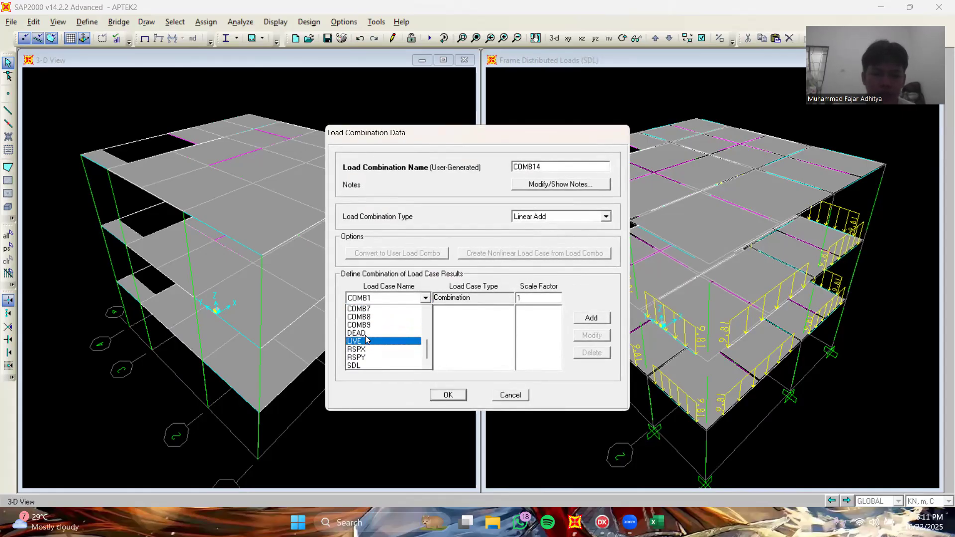
click(367, 332)
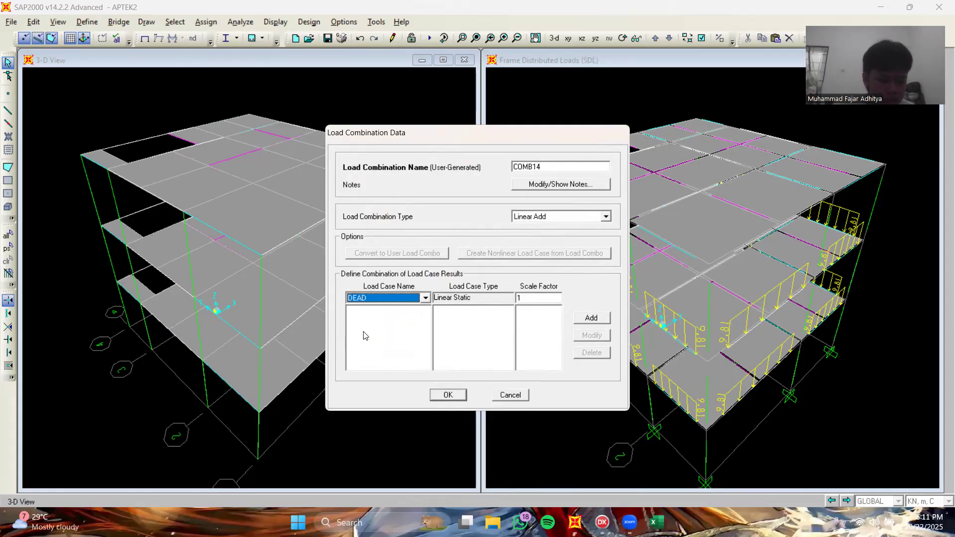
double_click(537, 299)
text(0.76)
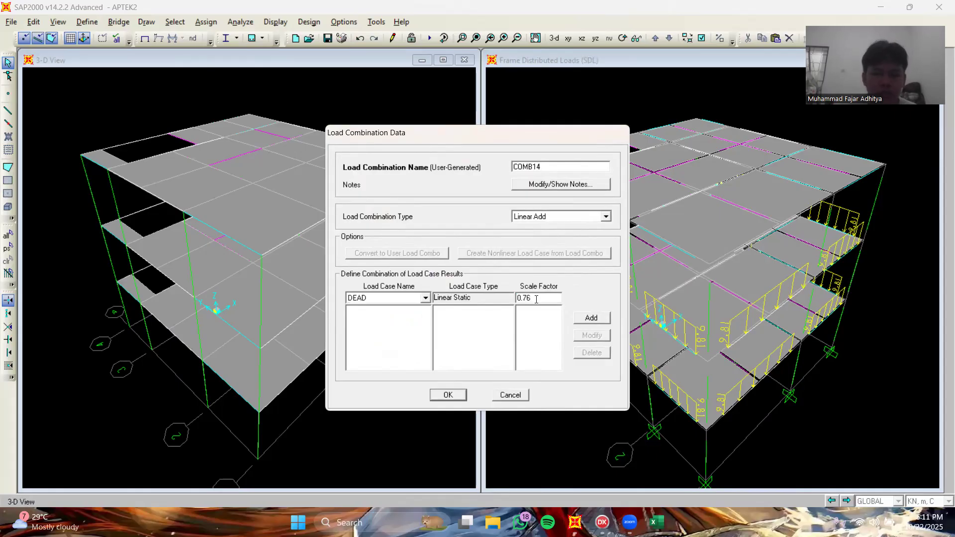
click(603, 321)
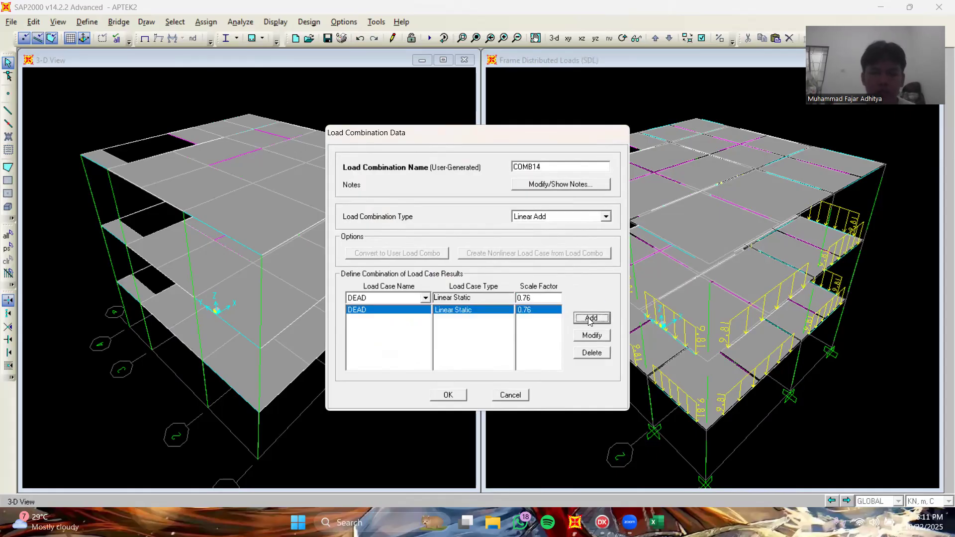
- Add the SDL case to COMB14 with scale factor 0.76
click(426, 298)
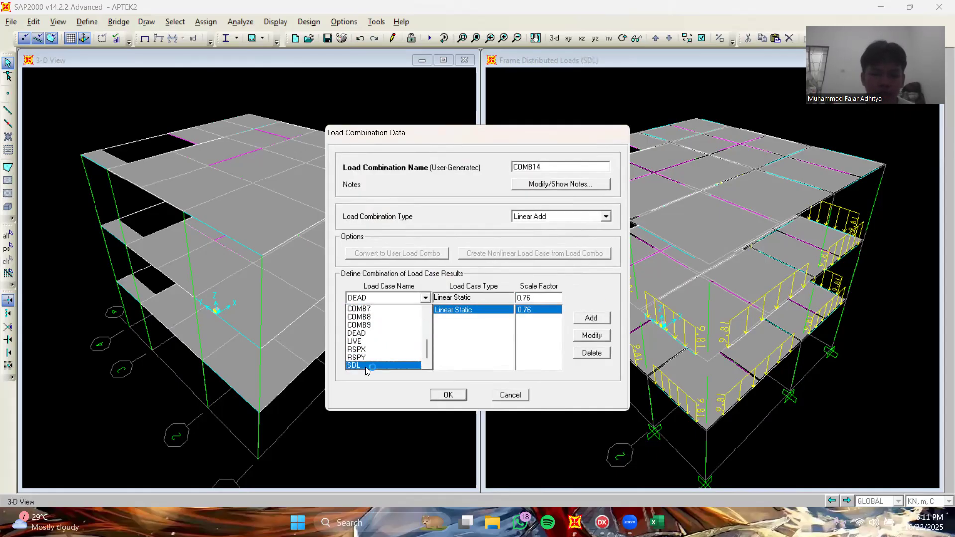
click(367, 367)
click(600, 318)
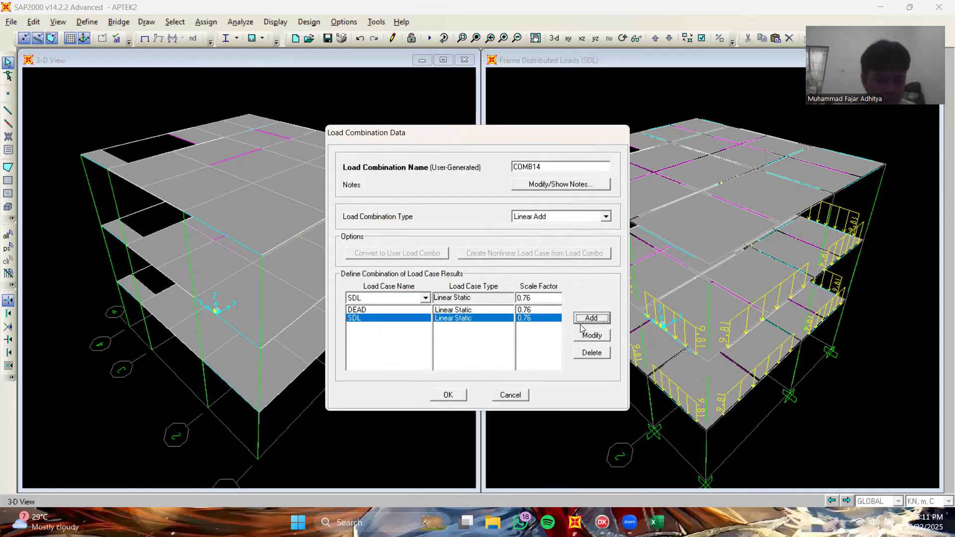
- Add the RSPX response spectrum case to COMB14 with scale factor -1.30
click(426, 298)
click(375, 351)
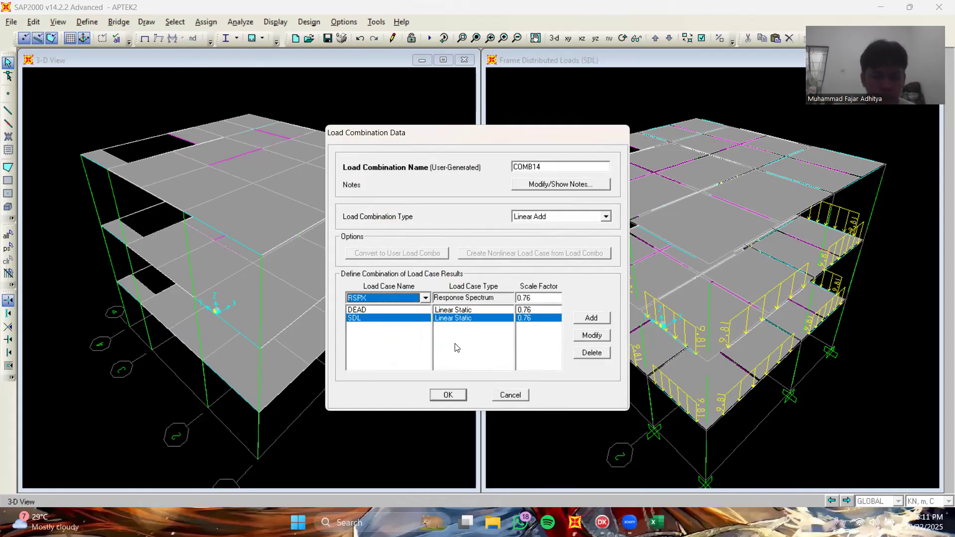
double_click(549, 297)
text(-1.30)
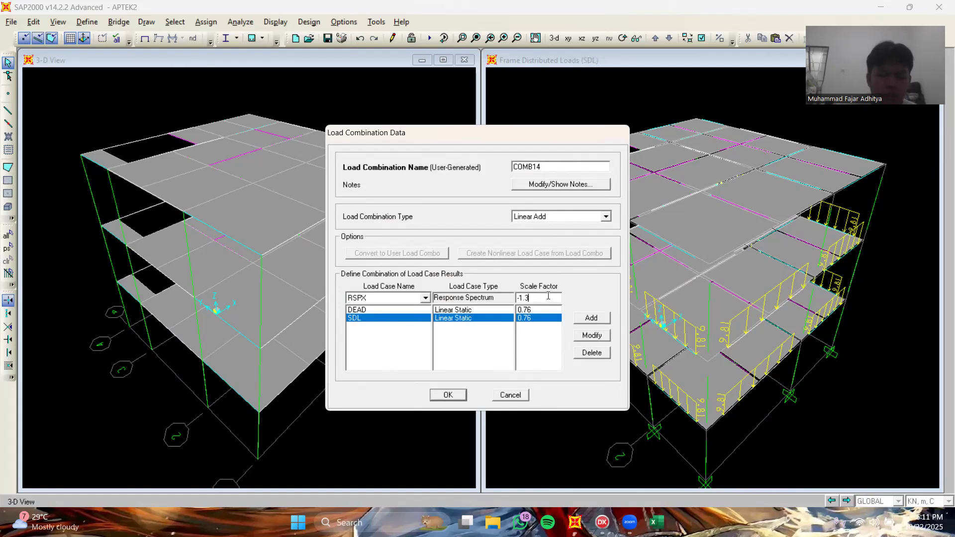
click(590, 321)
- Add the RSPY response spectrum case to COMB14 with scale factor -0.39 and accept the combination
click(424, 298)
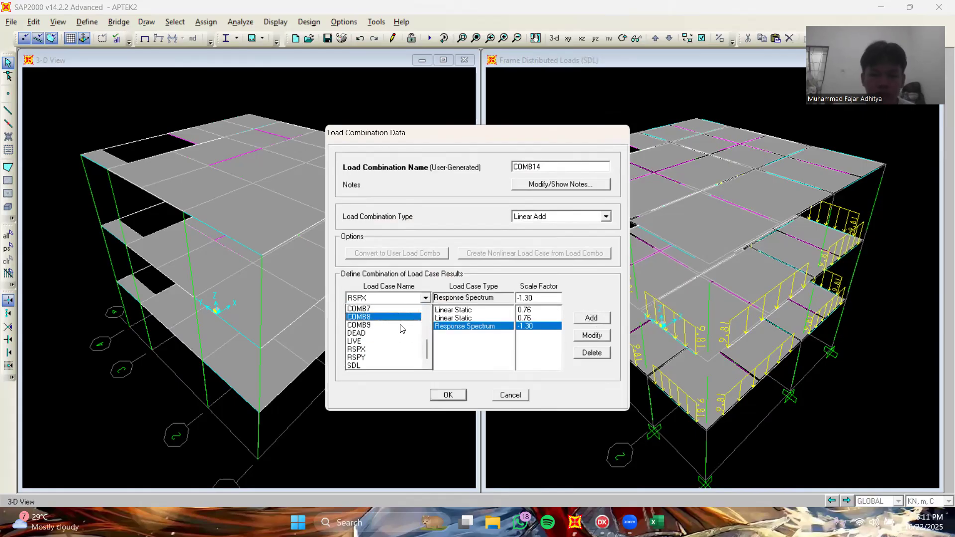
click(385, 359)
double_click(542, 297)
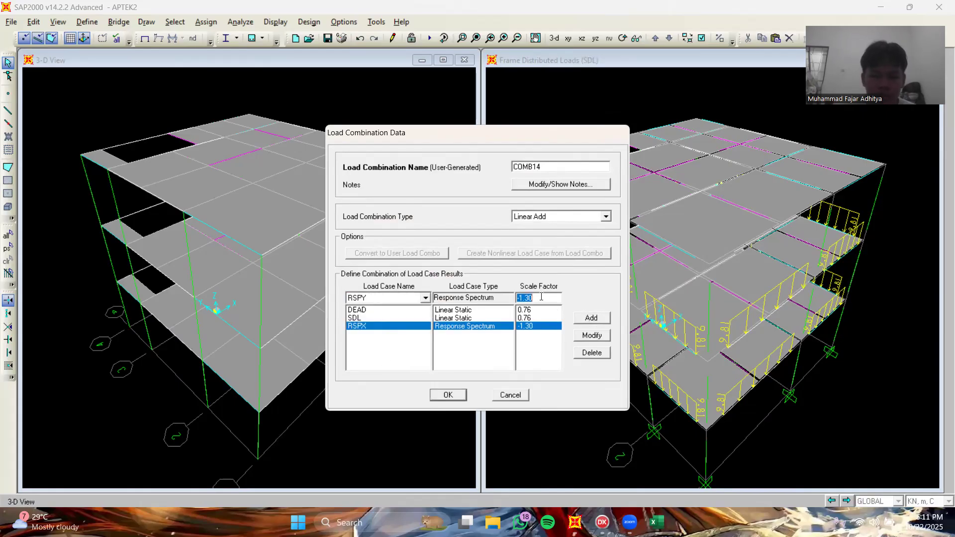
text(-)
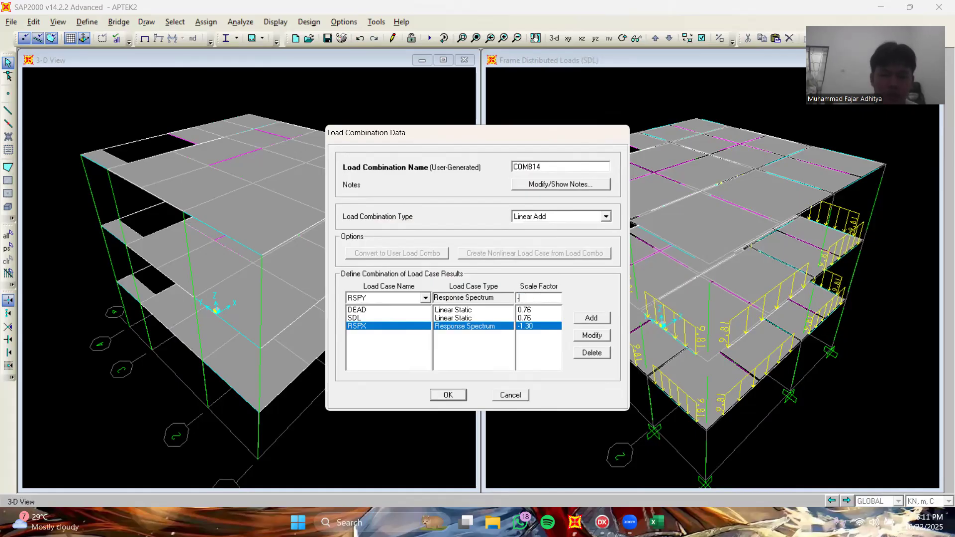
text(0.39)
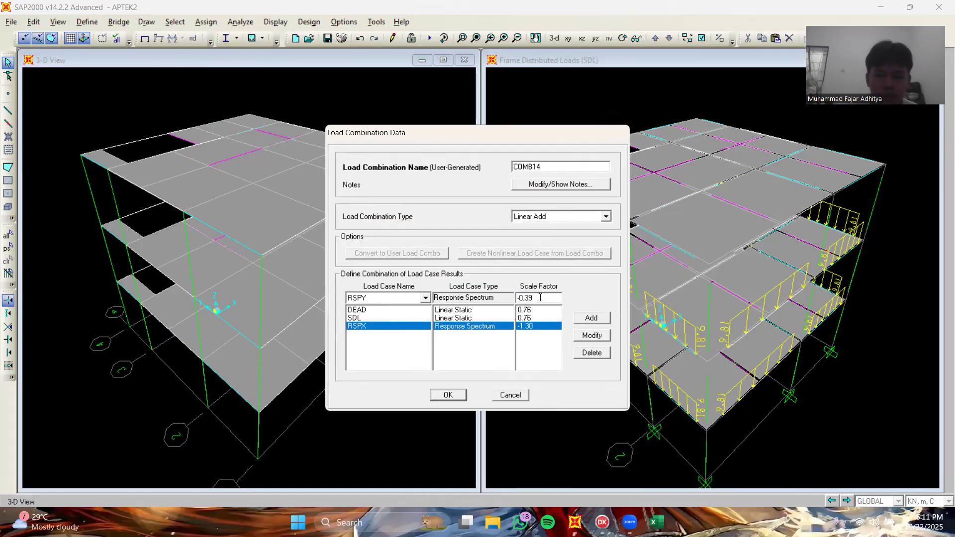
click(588, 320)
click(449, 396)
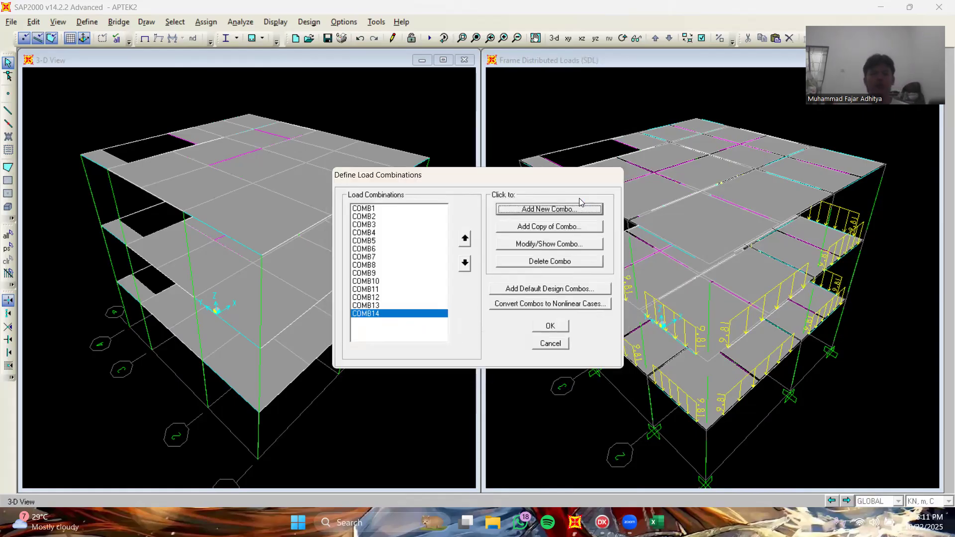
- Create a new load combination after COMB14 and add the DEAD case to it with scale factor 0.76
click(545, 210)
click(425, 297)
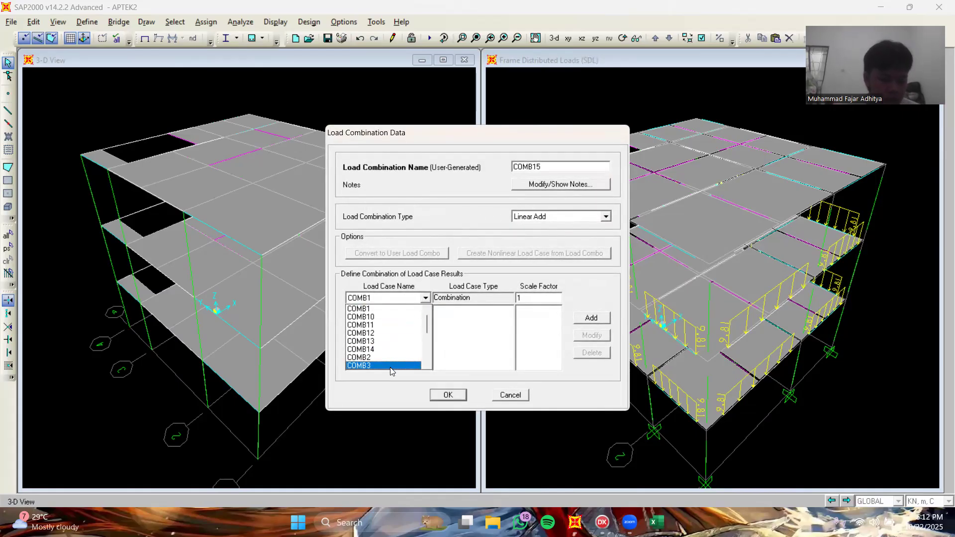
scroll(386, 353, down, 3)
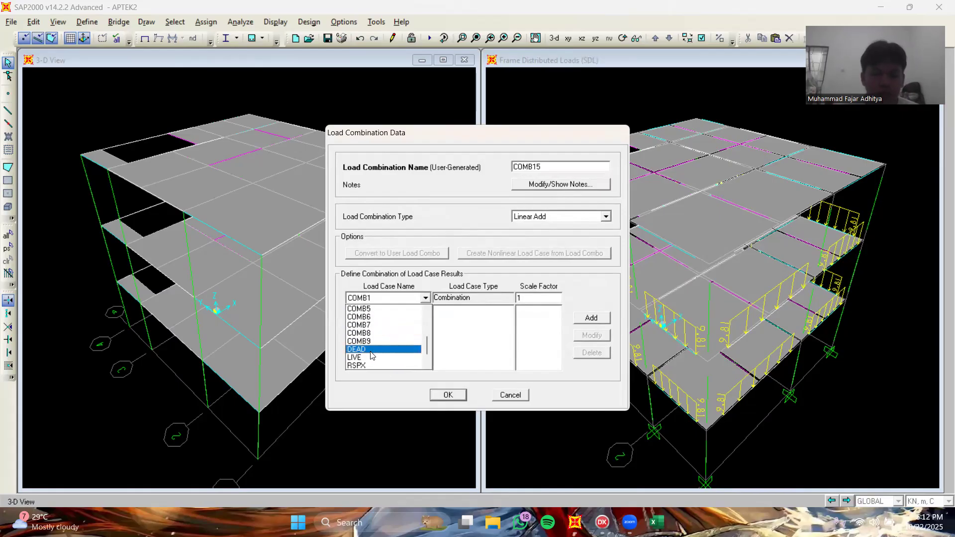
click(371, 350)
click(539, 297)
text(0.76)
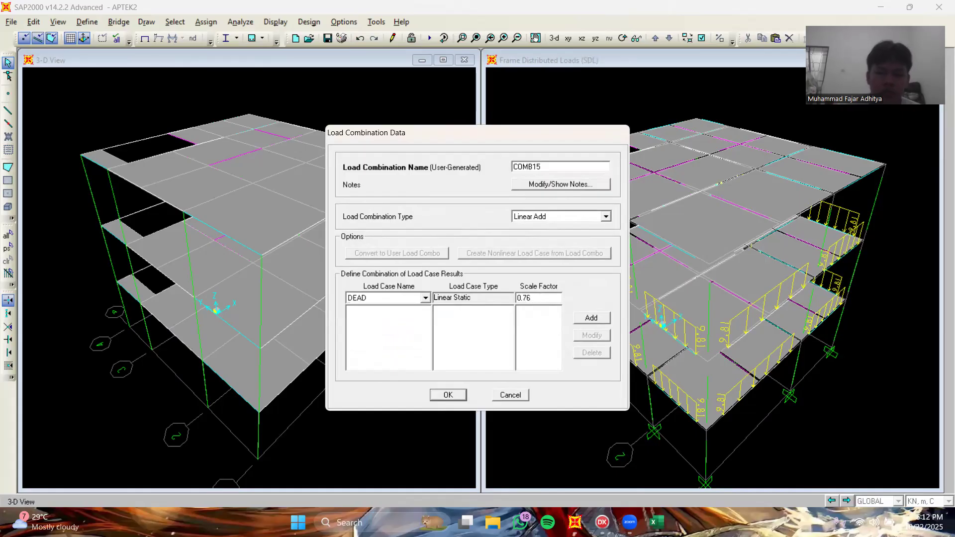
click(601, 321)
- Add the SDL case to COMB15 with scale factor 0.76
click(416, 298)
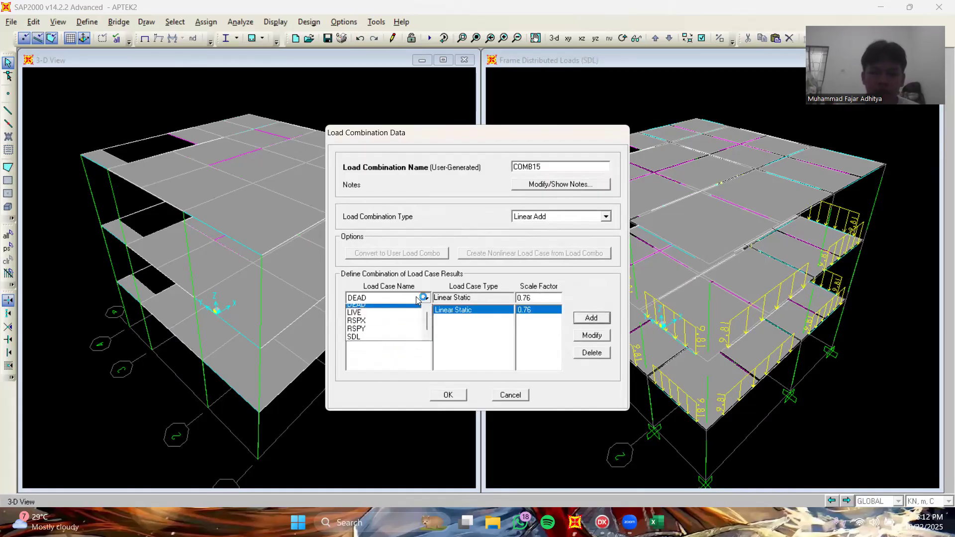
click(381, 360)
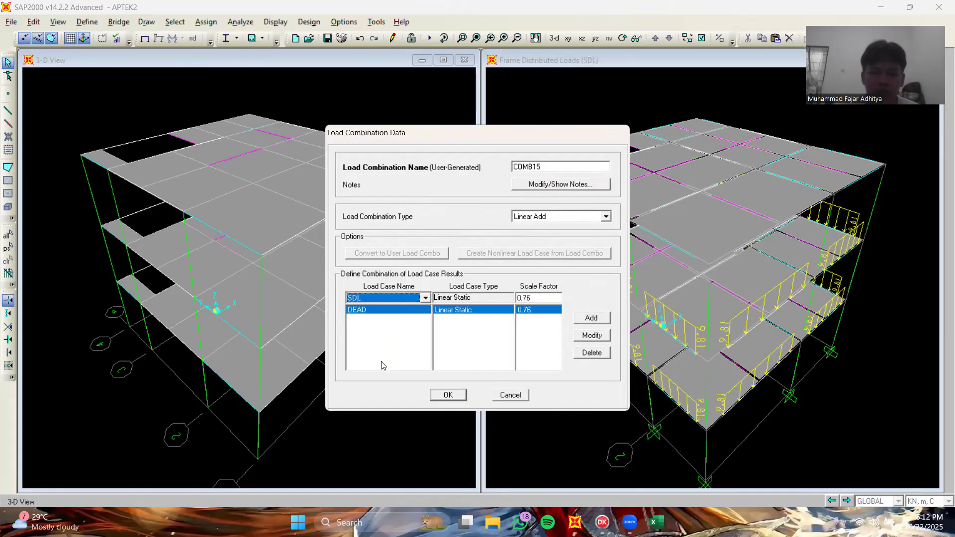
click(587, 318)
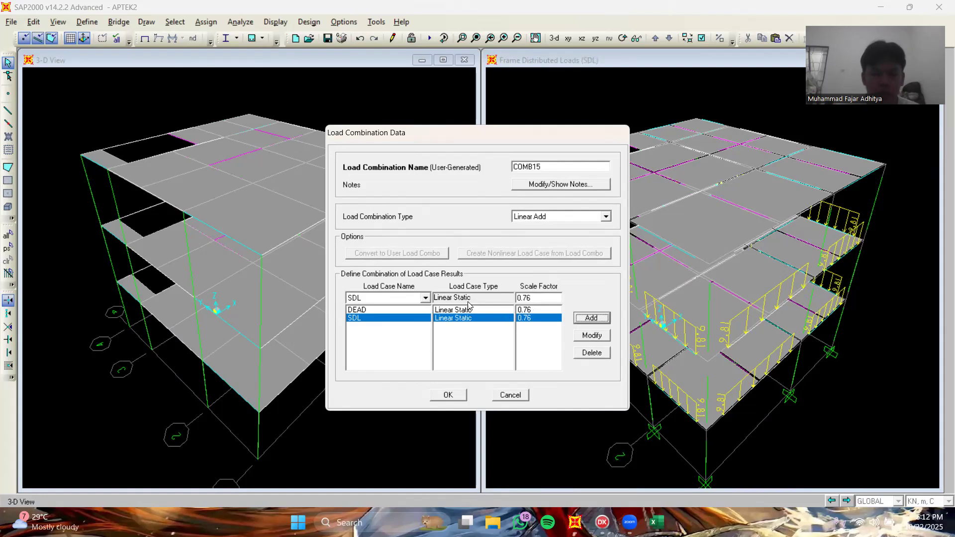
- Add the RSPX response spectrum case to COMB15 with scale factor 0.39
click(425, 297)
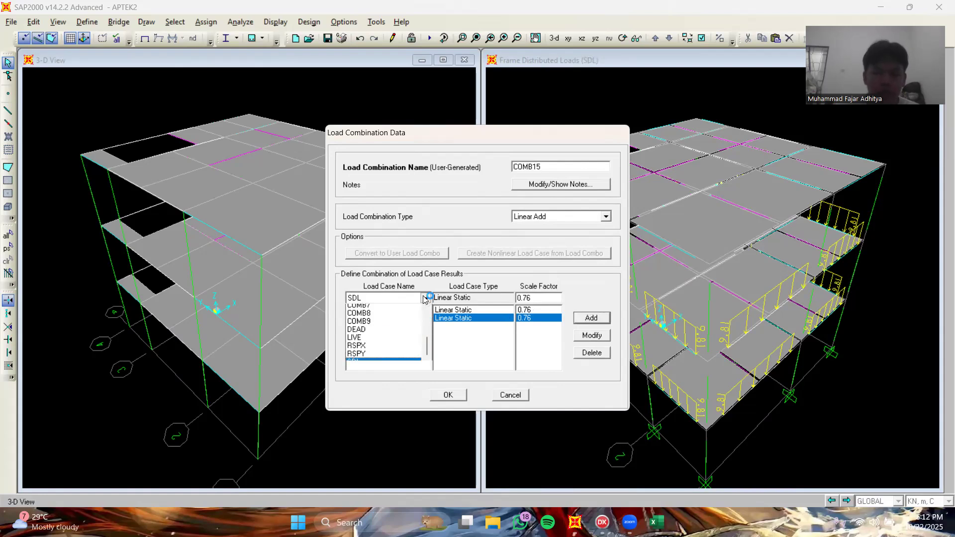
click(376, 351)
double_click(536, 299)
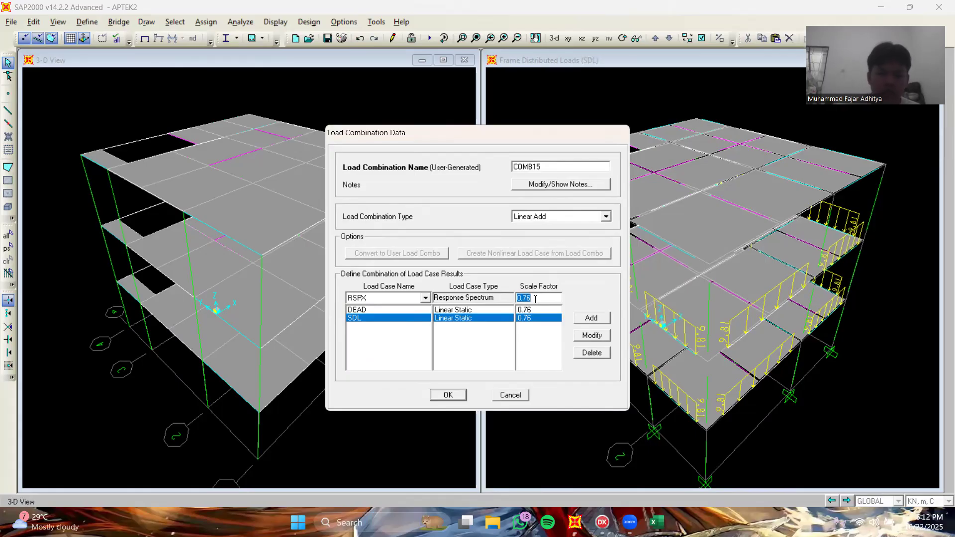
text(0)
click(602, 322)
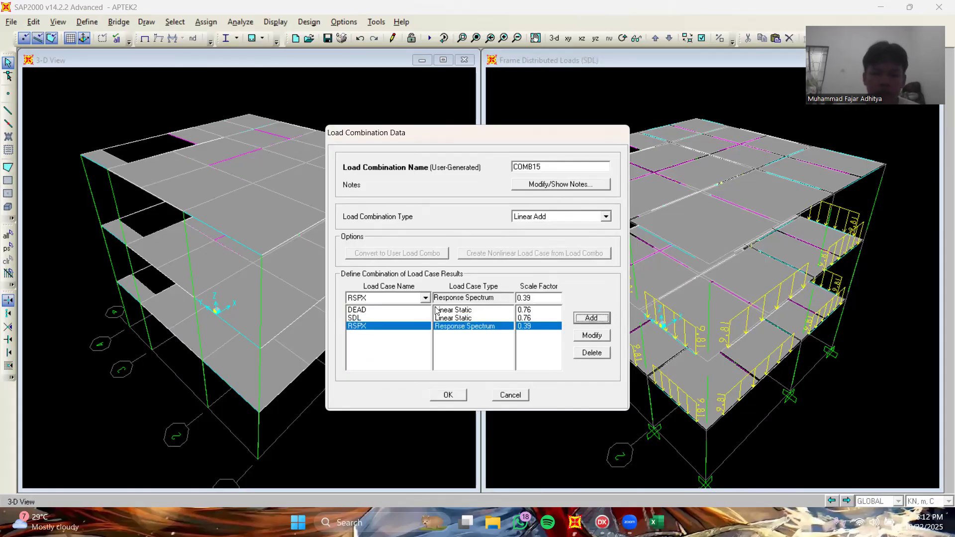
- Add the RSPY response spectrum case to COMB15 with scale factor 1.30 and accept the combination
click(426, 298)
click(381, 359)
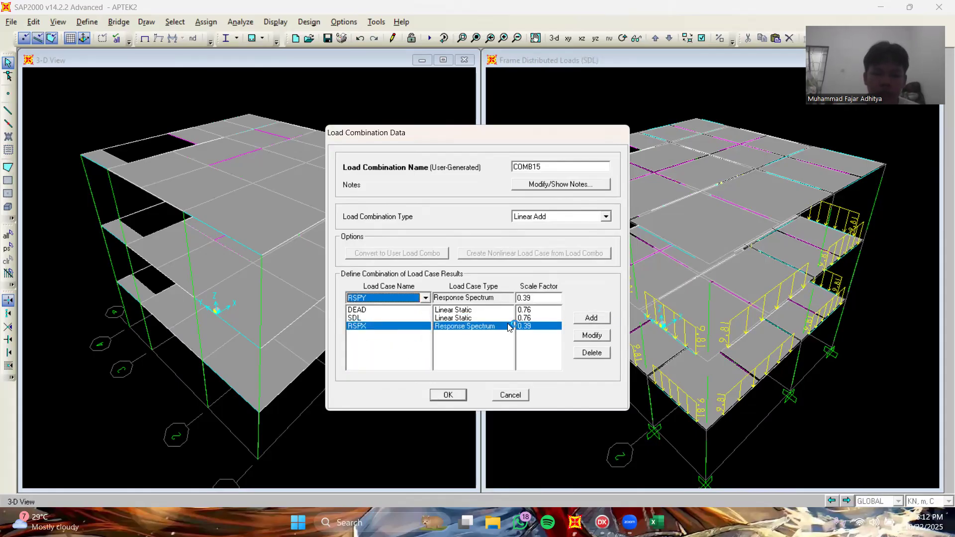
double_click(541, 298)
text(1)
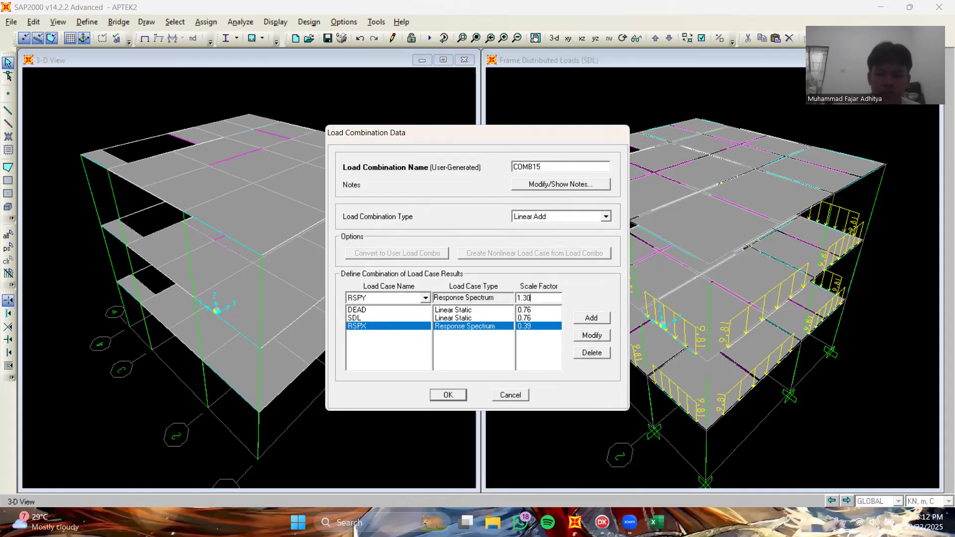
click(592, 318)
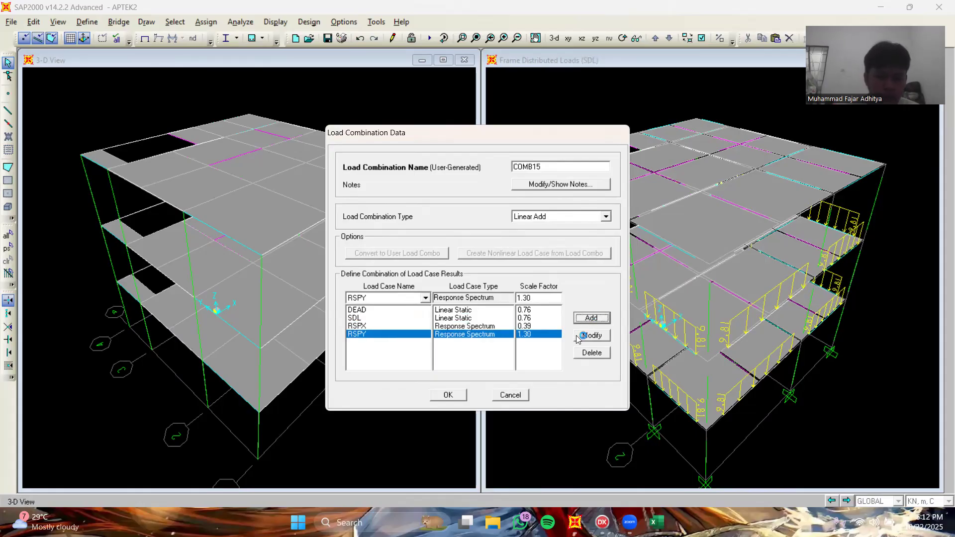
click(449, 396)
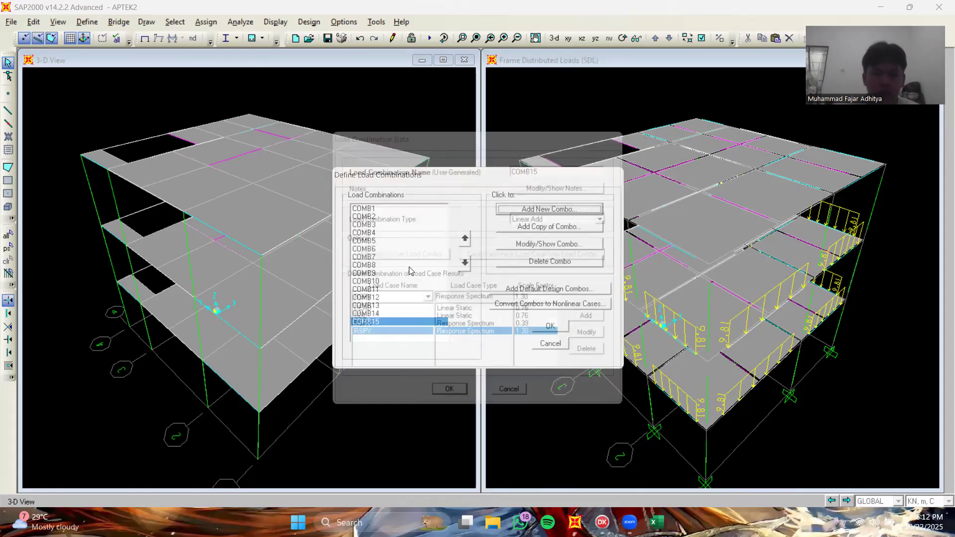
- Create a new load combination after COMB15 and add the DEAD case to it with scale factor 0.76
click(568, 216)
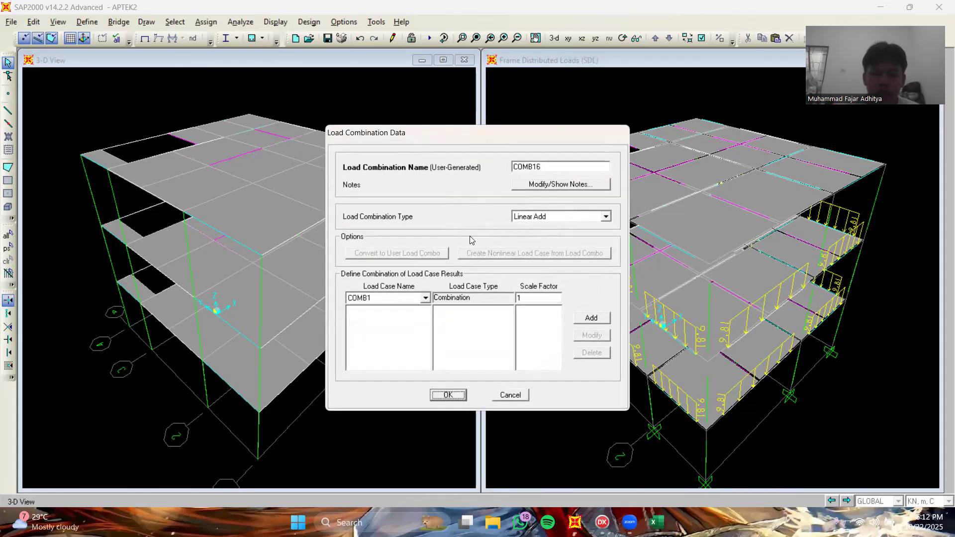
click(415, 299)
scroll(375, 363, down, 5)
click(378, 333)
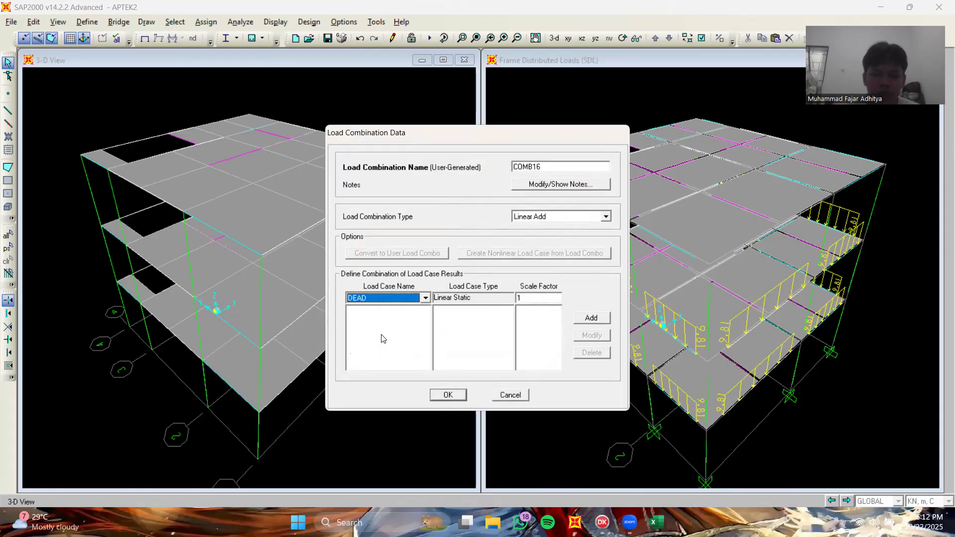
double_click(533, 297)
text(0.76)
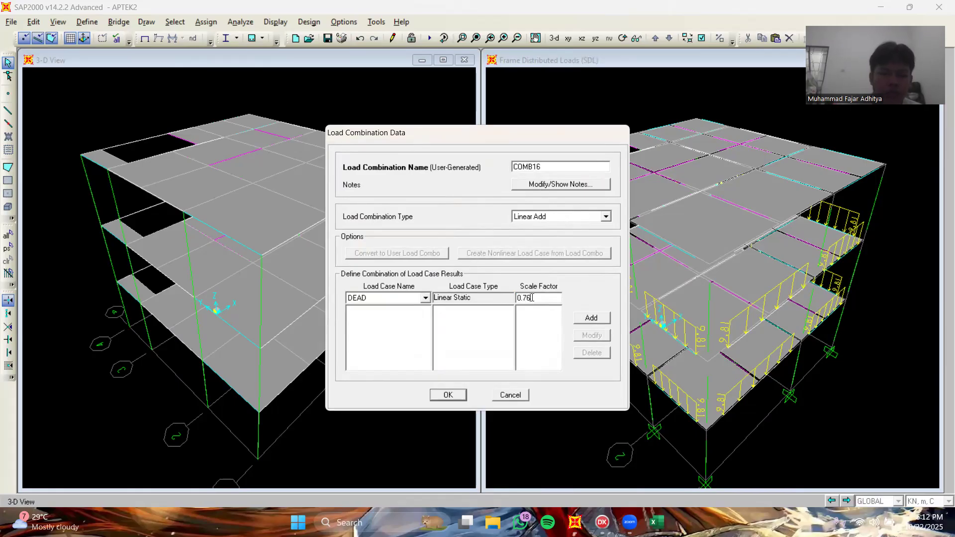
click(591, 317)
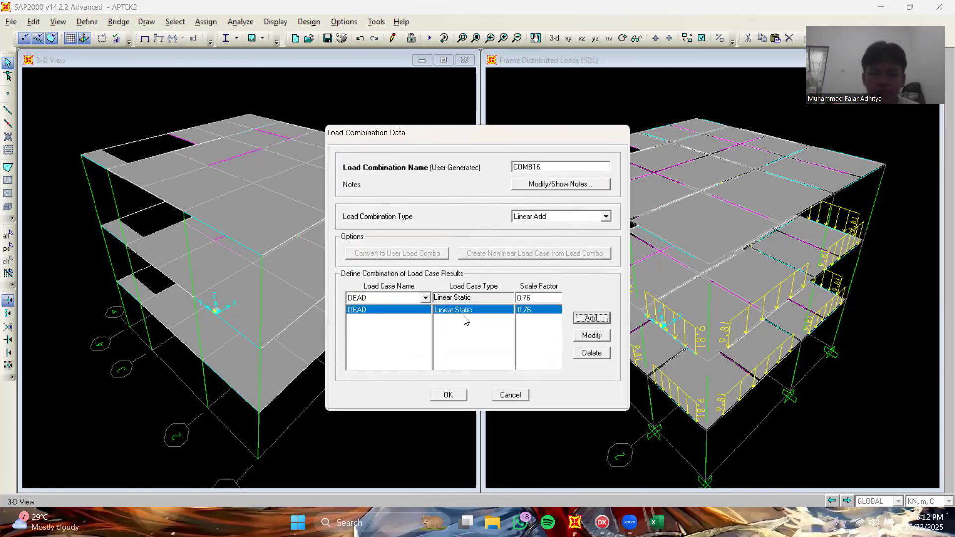
- Add the SDL case to COMB16 with scale factor 0.76
click(425, 299)
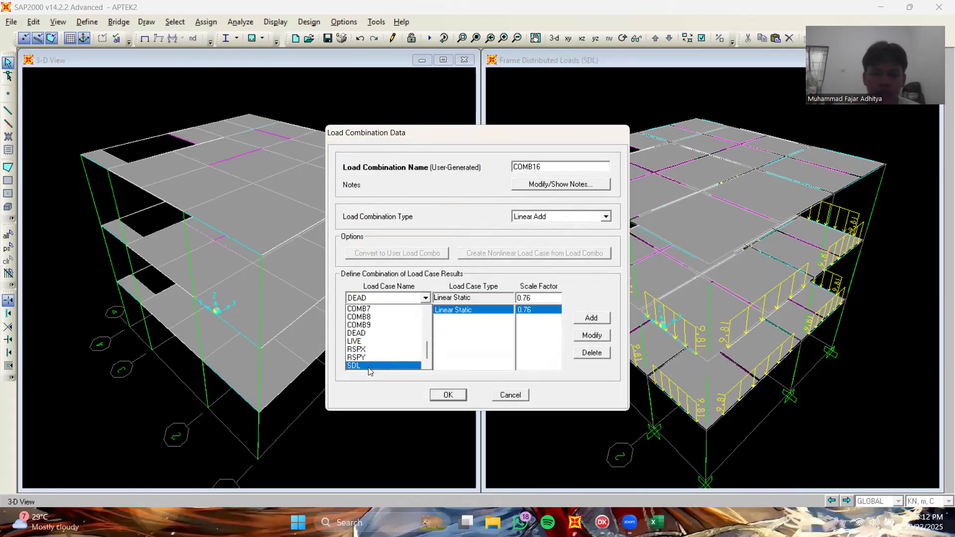
click(387, 364)
key(Tab)
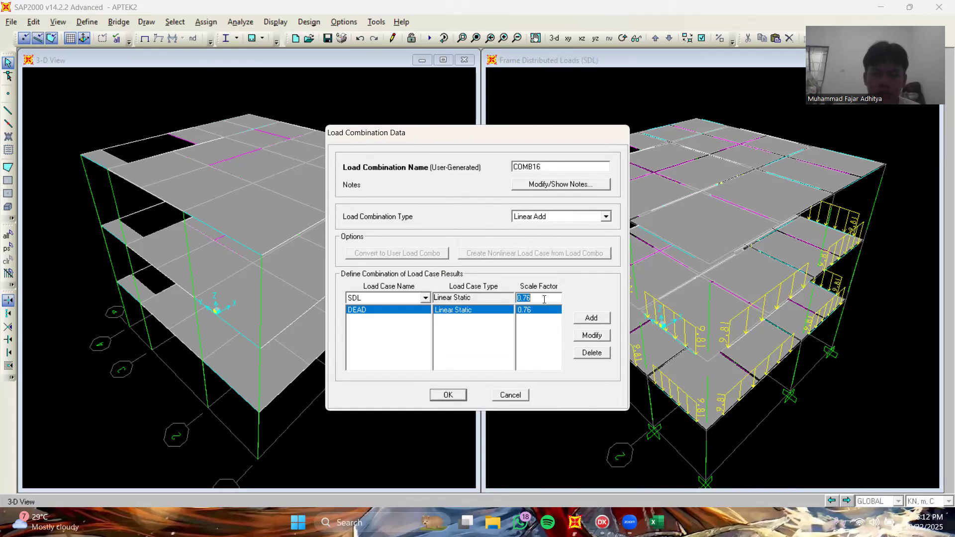
click(592, 318)
- Add the RSPX response spectrum case to COMB16 with scale factor 0.39
click(425, 298)
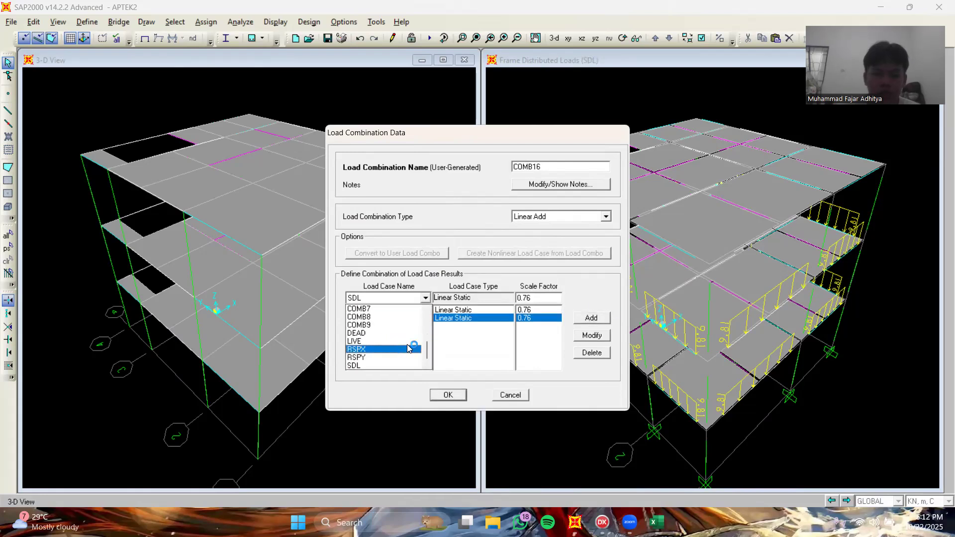
click(381, 350)
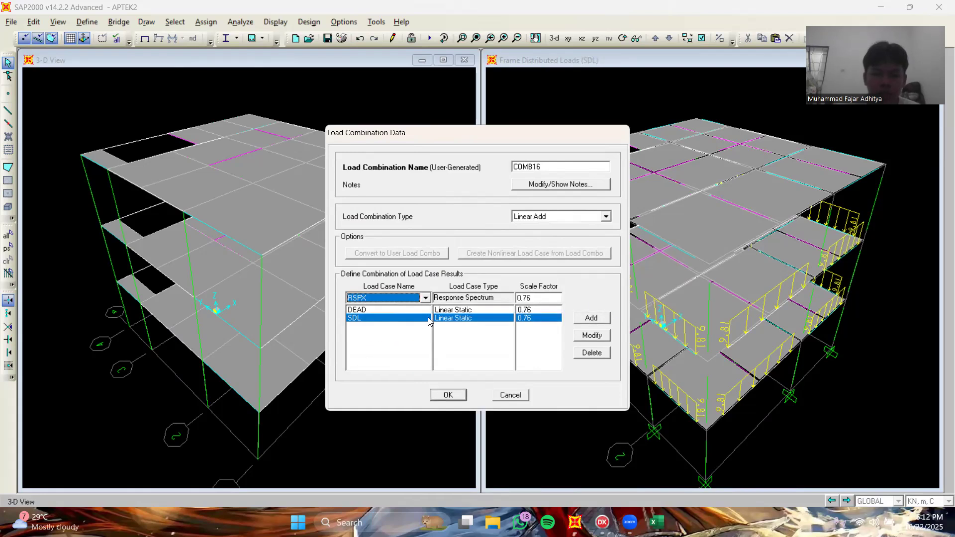
double_click(540, 297)
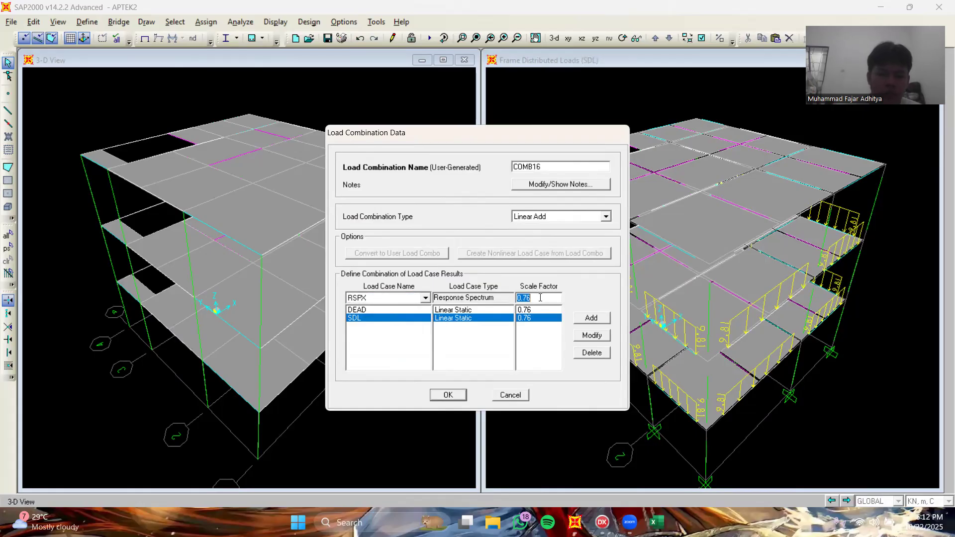
key(BackSpace)
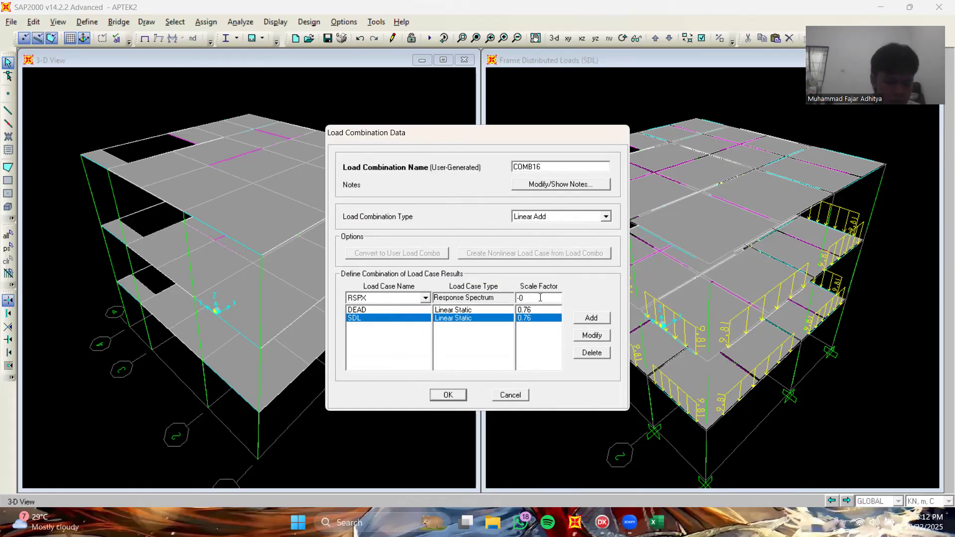
key(BackSpace)
key(BackSpace)
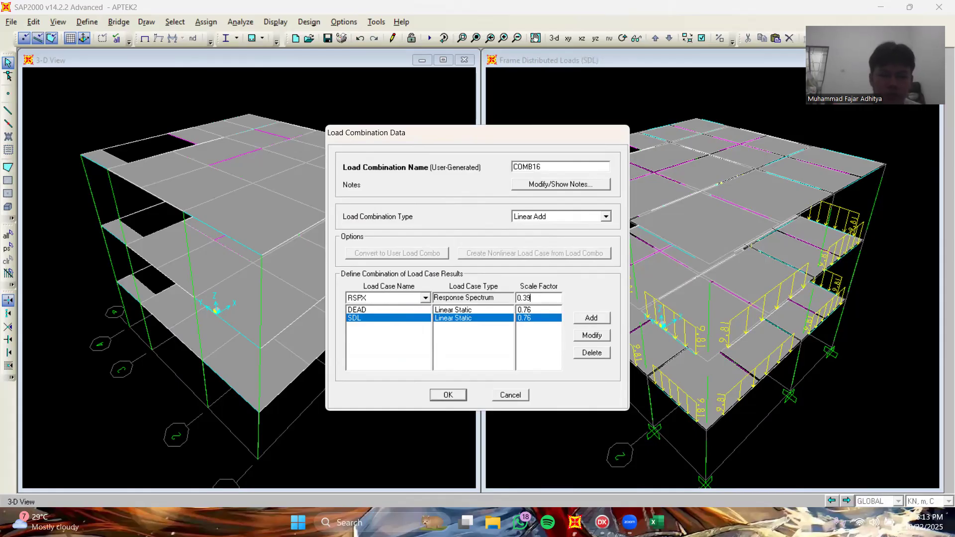
click(590, 319)
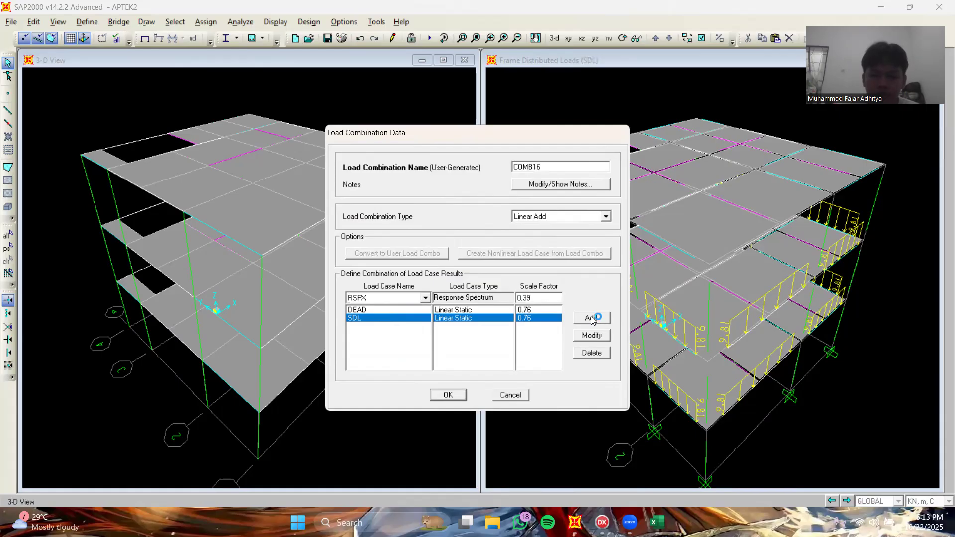
- Add the RSPY response spectrum case to COMB16 with scale factor -1.30 and accept the combination
click(425, 298)
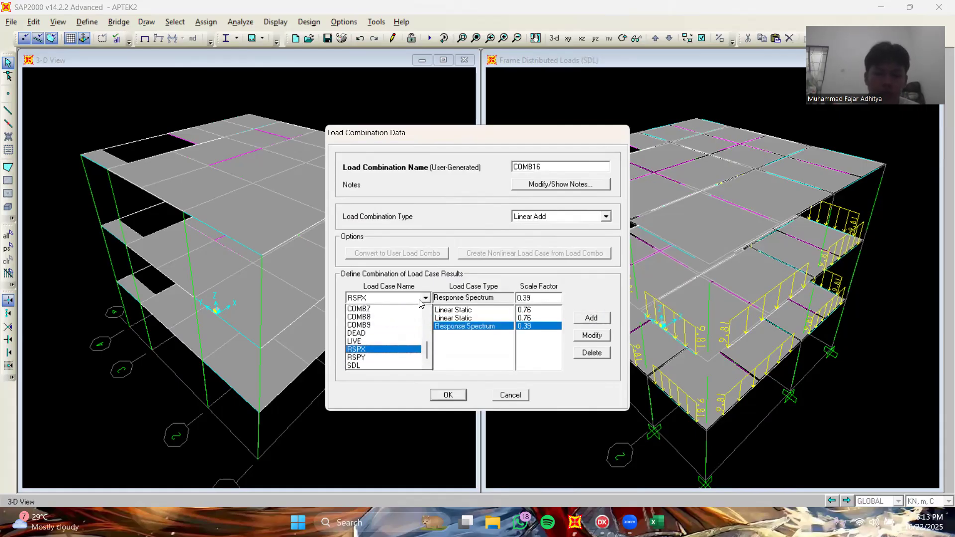
click(378, 357)
key(Tab)
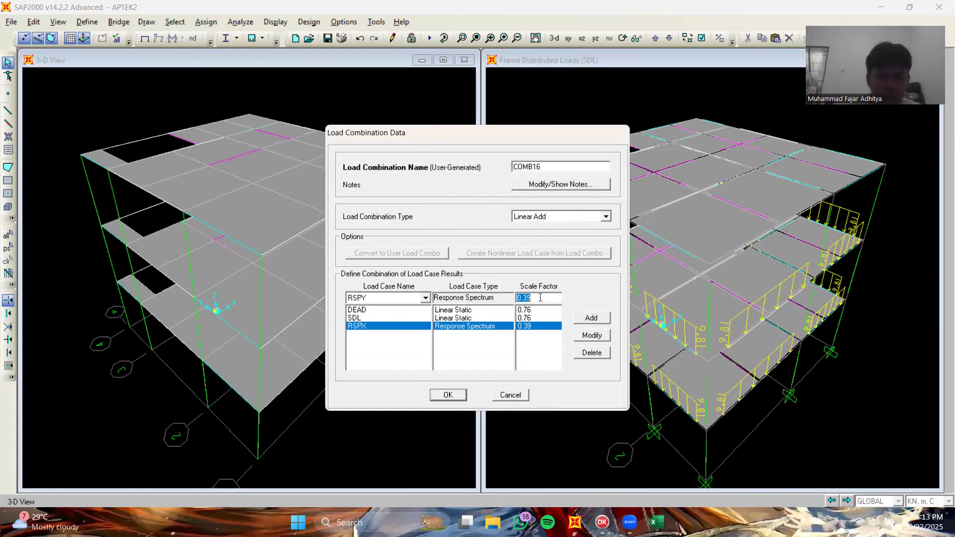
key(BackSpace)
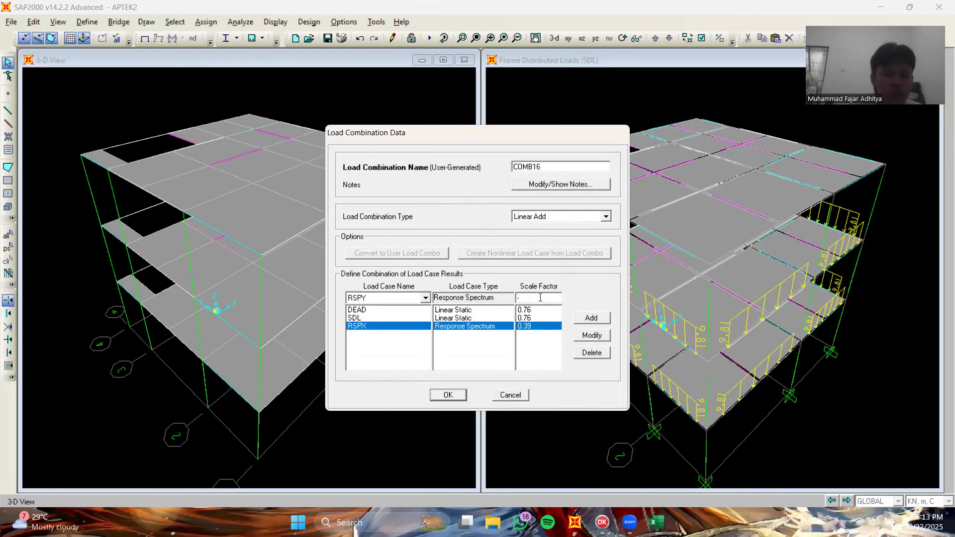
text(-1.30)
click(586, 320)
click(459, 398)
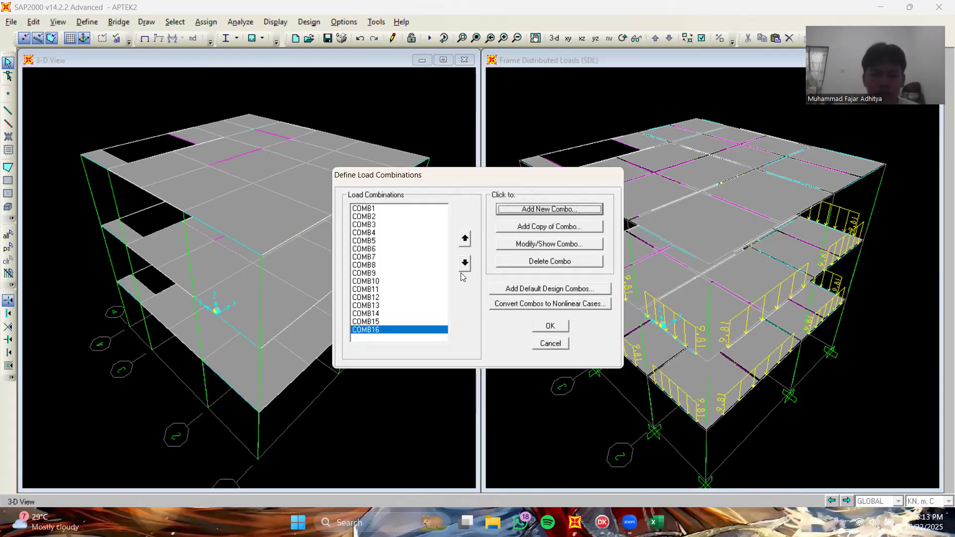
- Create a new load combination after COMB16 and add the DEAD case to it with scale factor 0.76
click(560, 207)
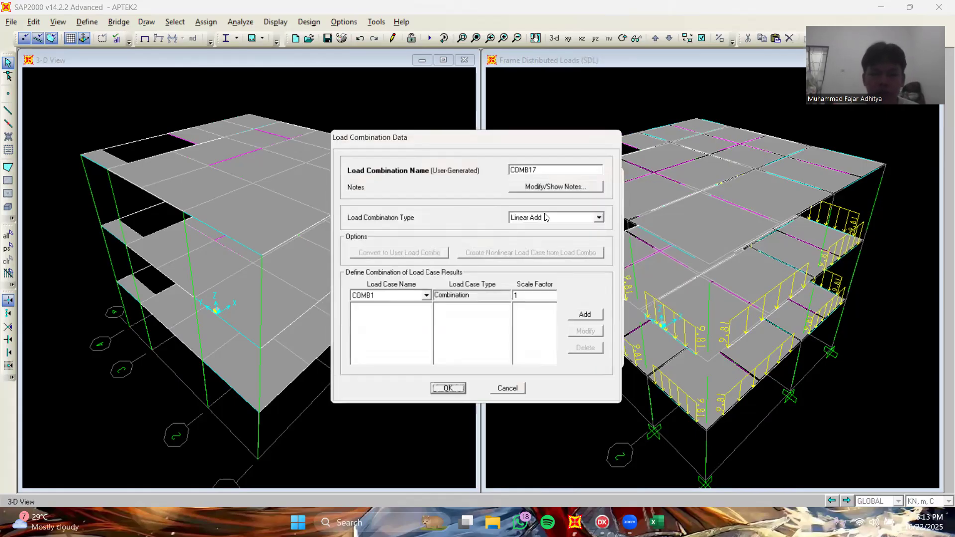
click(425, 298)
scroll(383, 355, down, 1)
scroll(384, 354, down, 2)
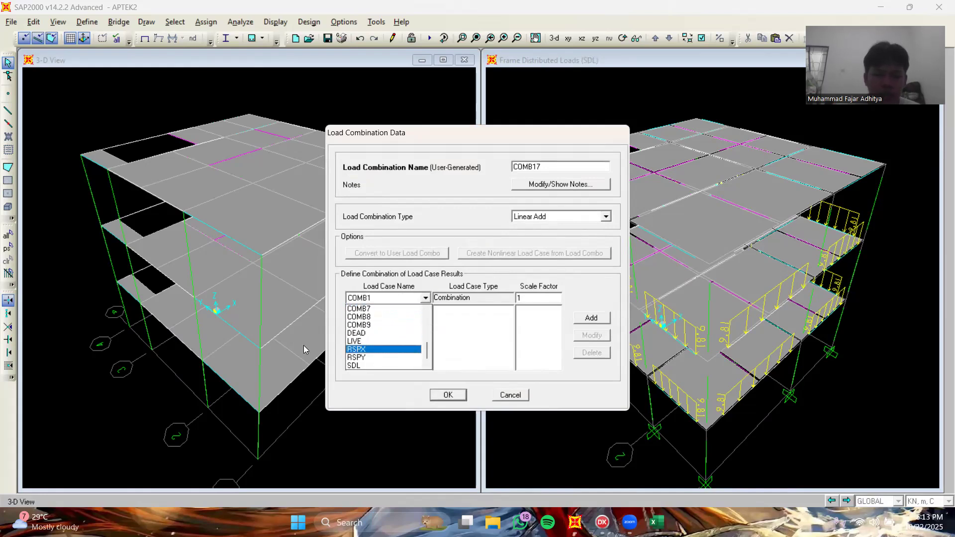
click(377, 337)
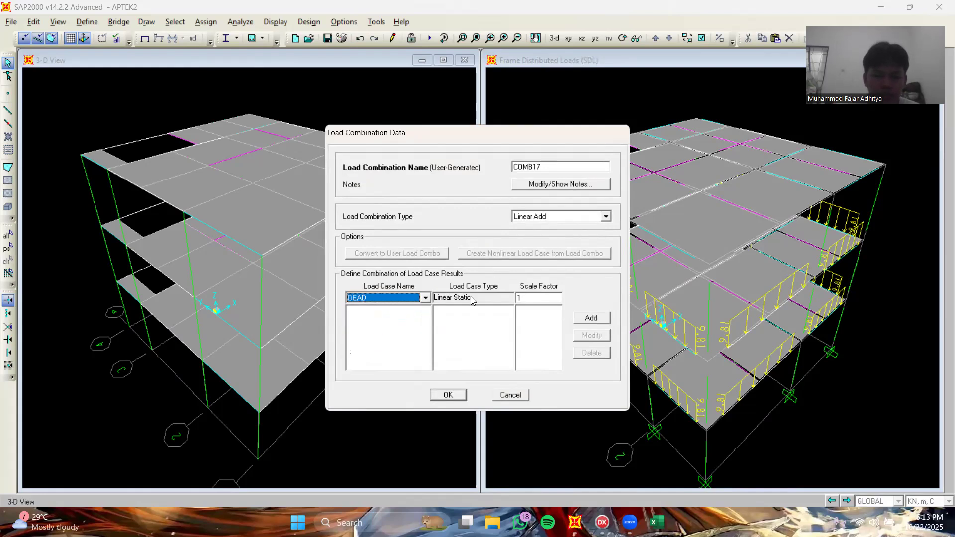
click(525, 298)
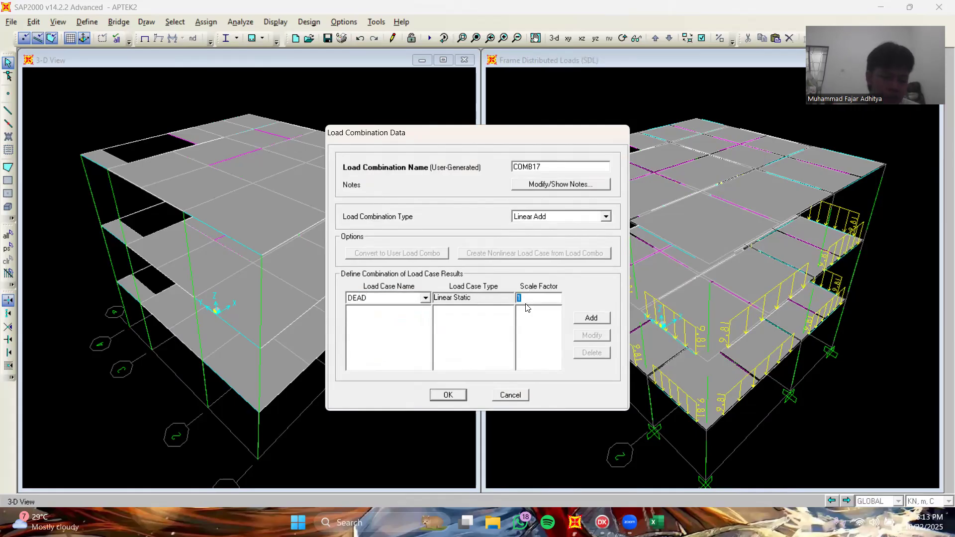
text(0)
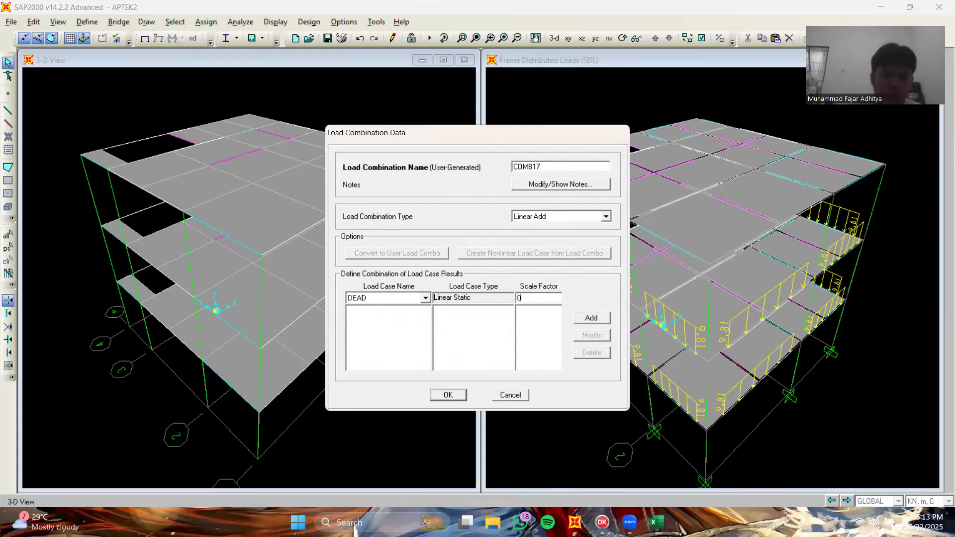
text(,76)
click(590, 318)
- Add the SDL case to COMB17 with scale factor 0.76
click(425, 298)
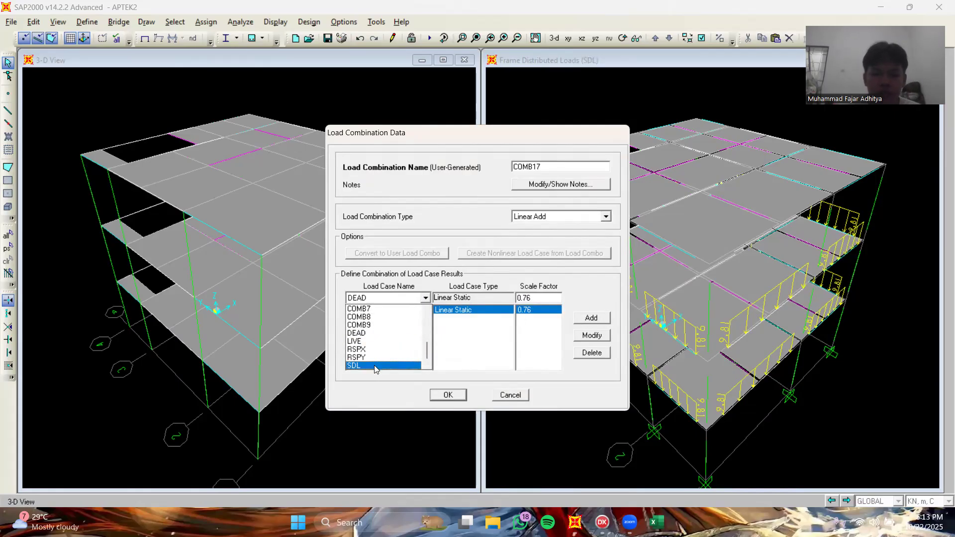
click(375, 366)
click(597, 319)
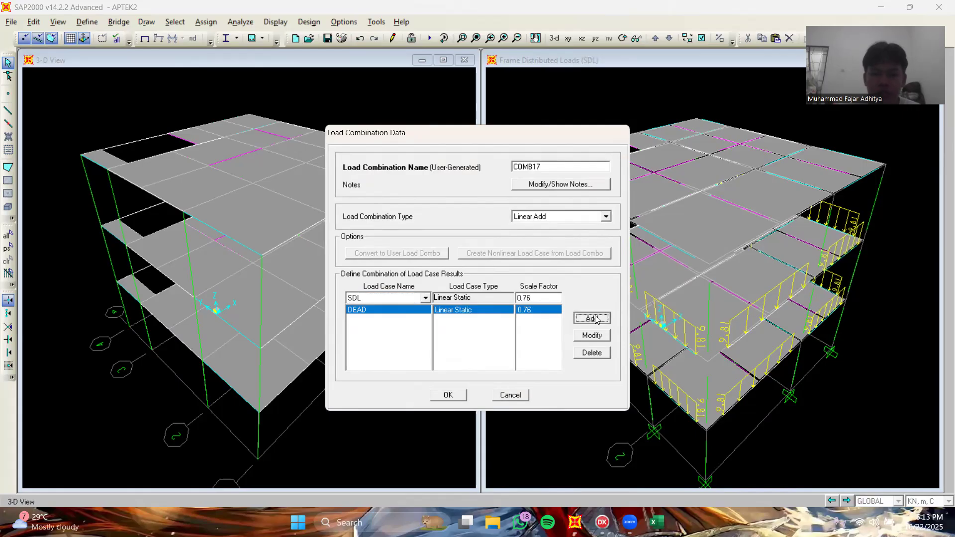
- Add the RSPX response spectrum case to COMB17 with scale factor -0.39
click(427, 298)
click(374, 345)
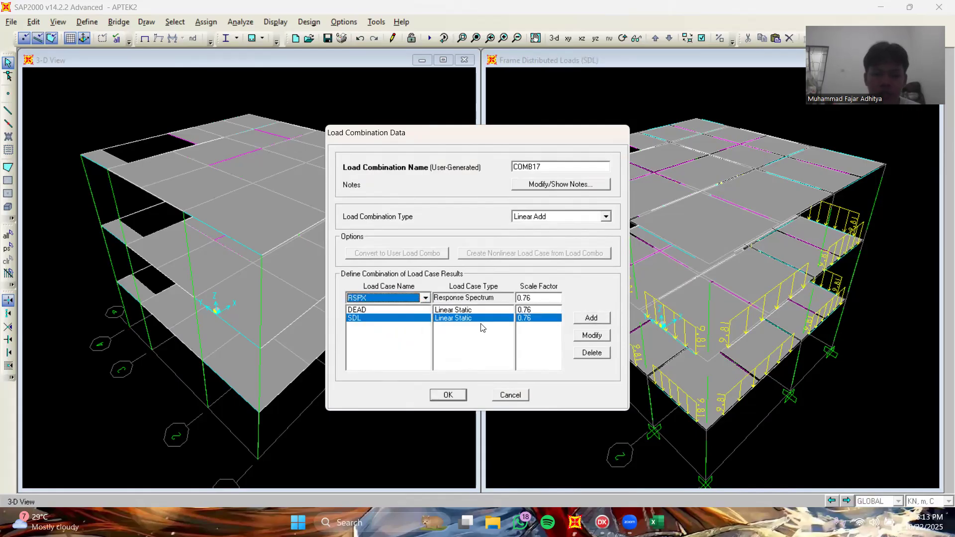
double_click(547, 298)
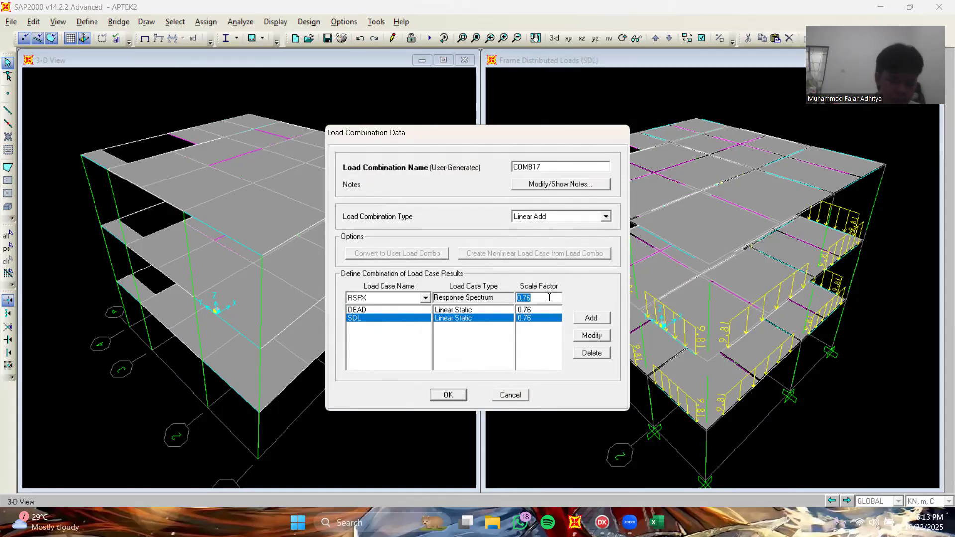
key(BackSpace)
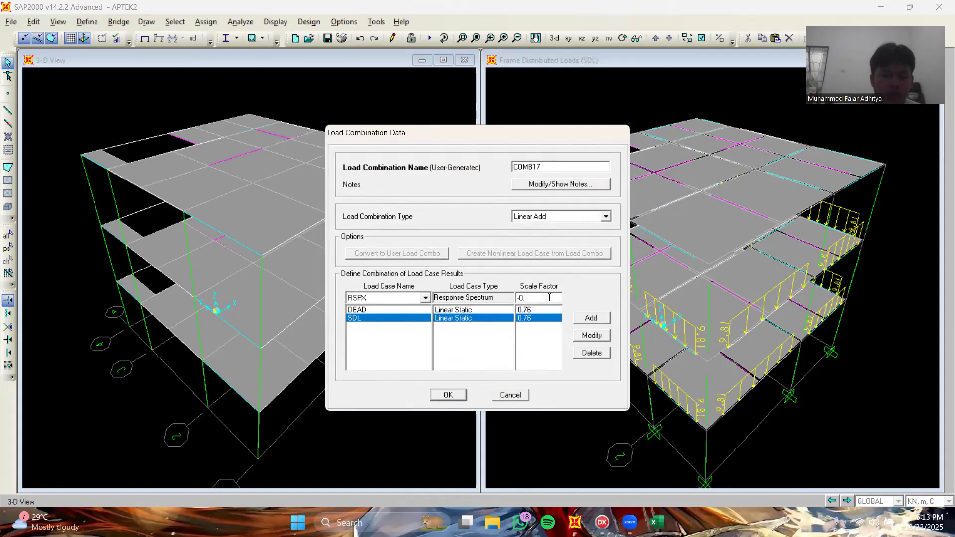
text(-0.39)
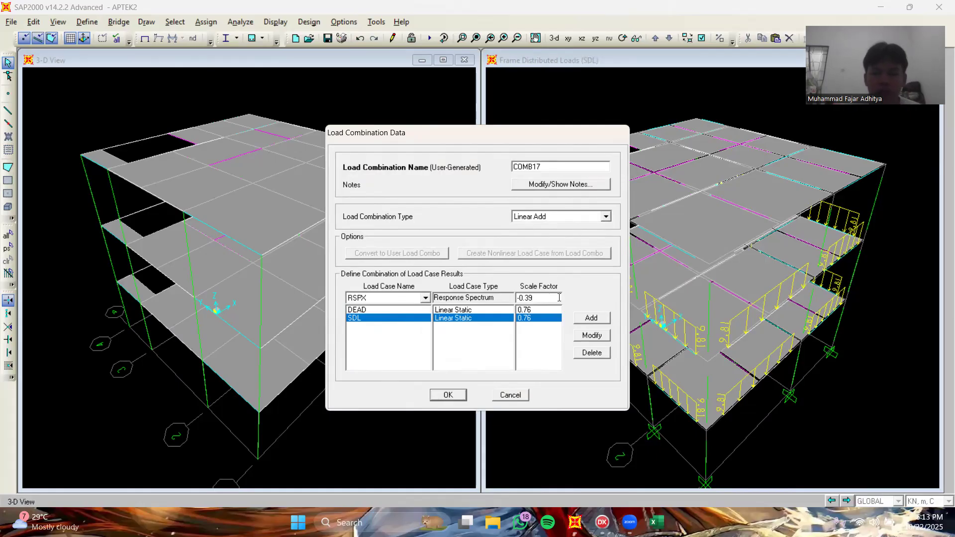
click(592, 318)
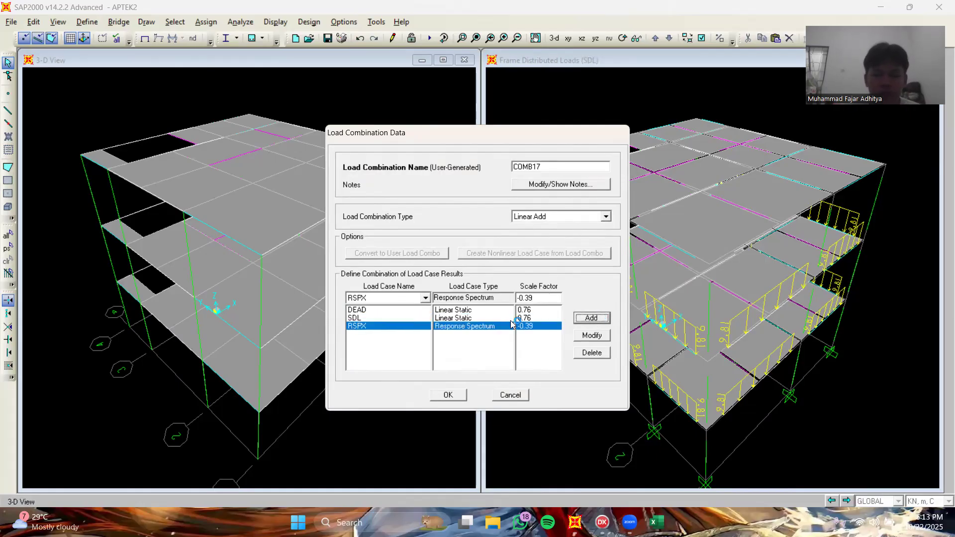
- Add the RSPY response spectrum case to COMB17 with scale factor 1.30
click(426, 298)
click(356, 356)
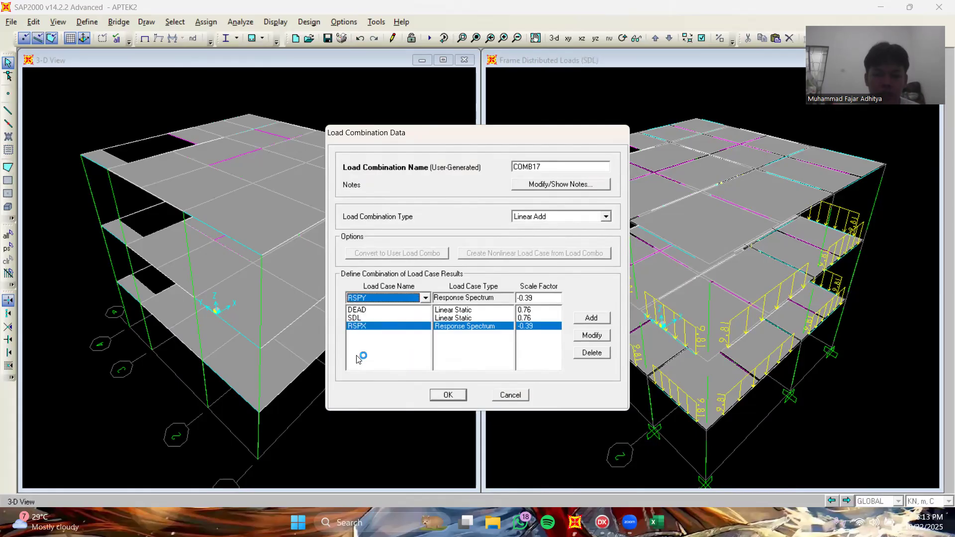
click(542, 297)
text(1.30)
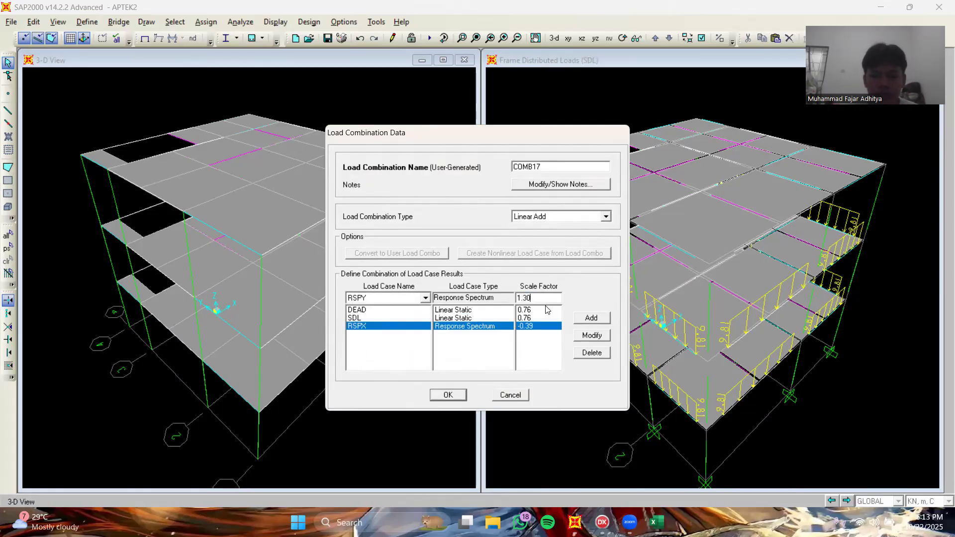
click(592, 318)
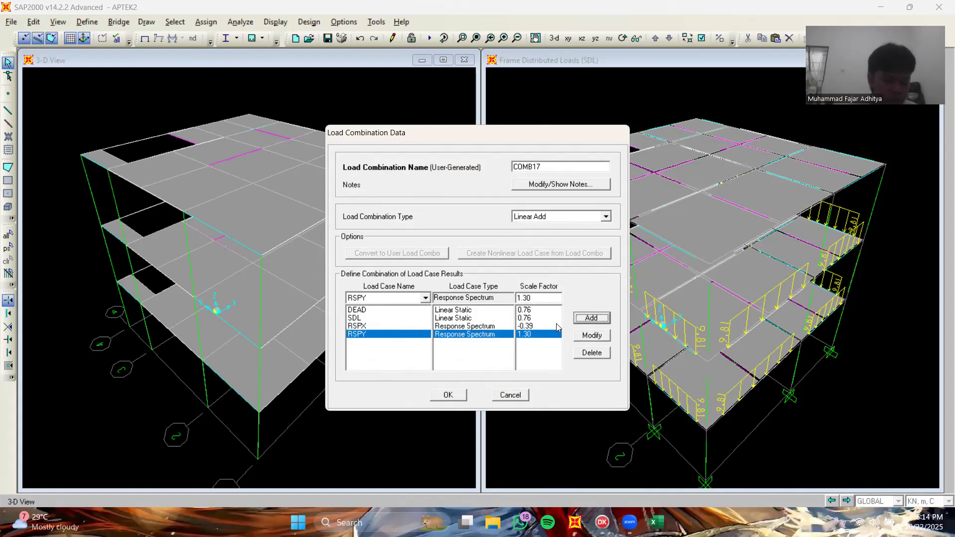
- Accept COMB17, create a new load combination after it, and add the DEAD case with scale factor 0.76
click(447, 396)
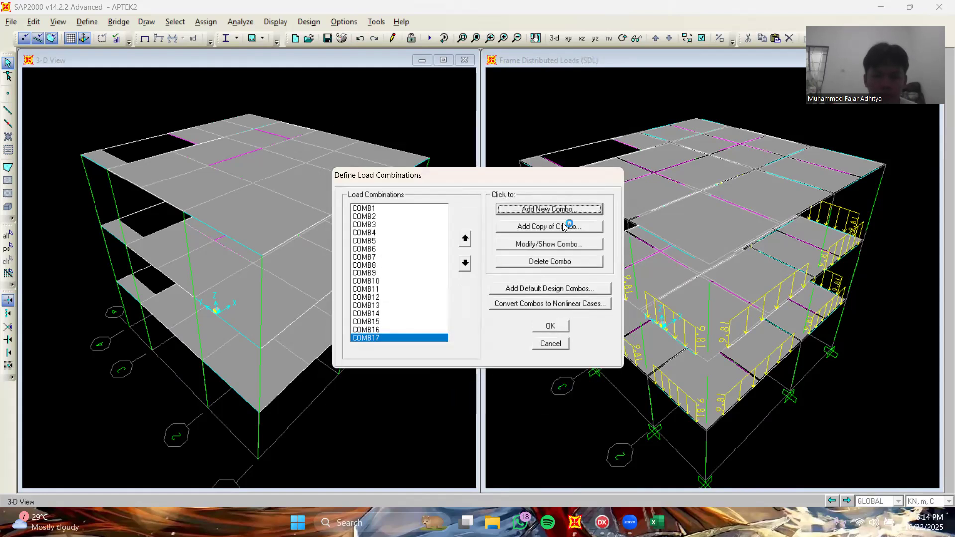
click(559, 210)
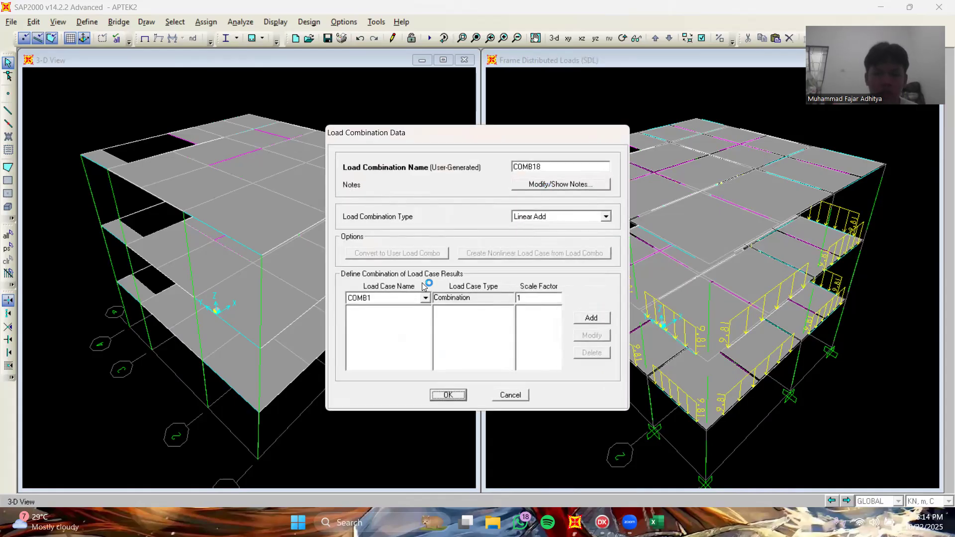
click(413, 300)
scroll(383, 344, down, 5)
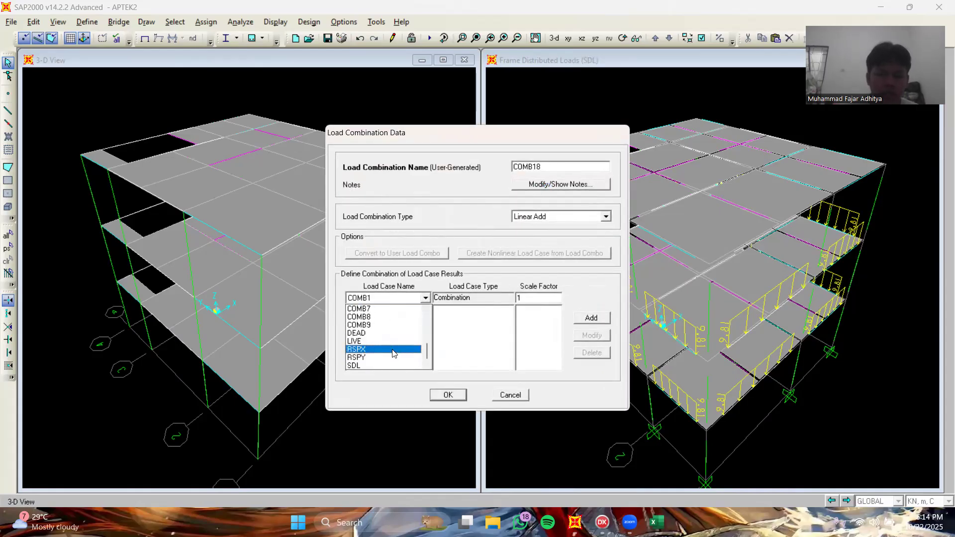
click(383, 335)
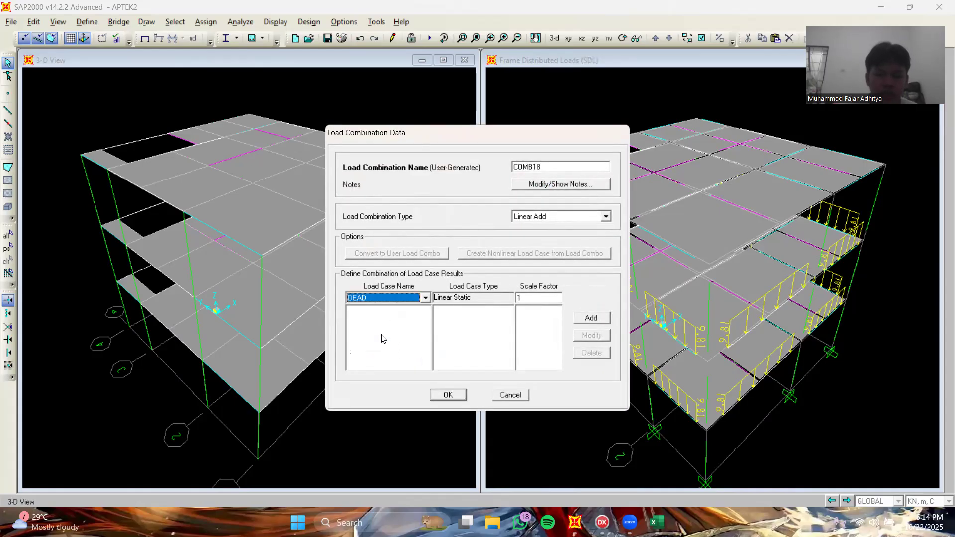
click(543, 297)
text(0.76)
click(580, 320)
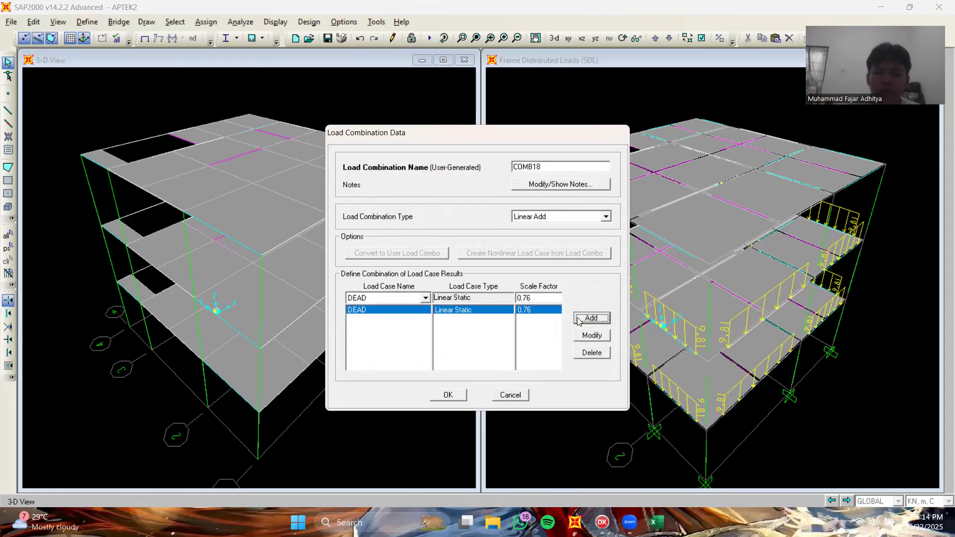
- Add the SDL case to COMB18 with scale factor 0.76
click(426, 298)
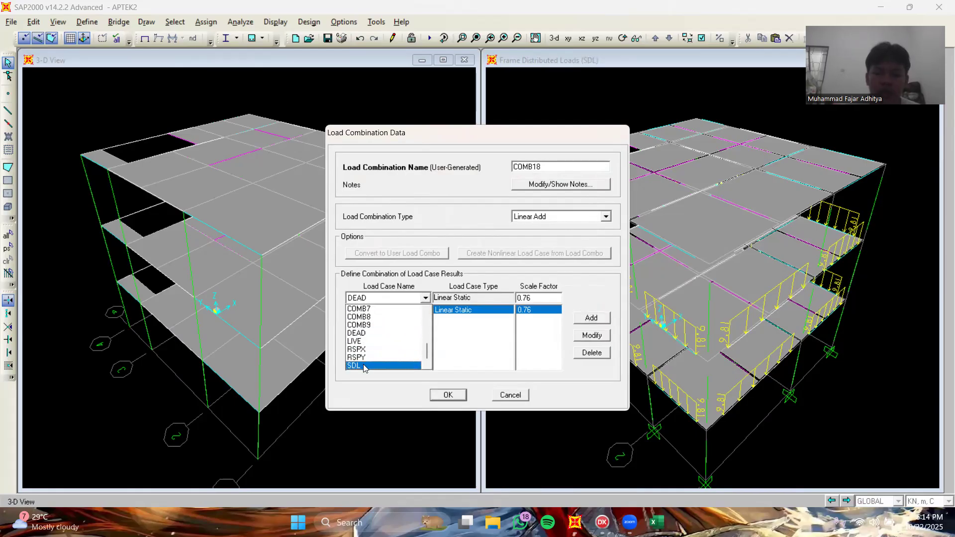
click(363, 366)
click(578, 313)
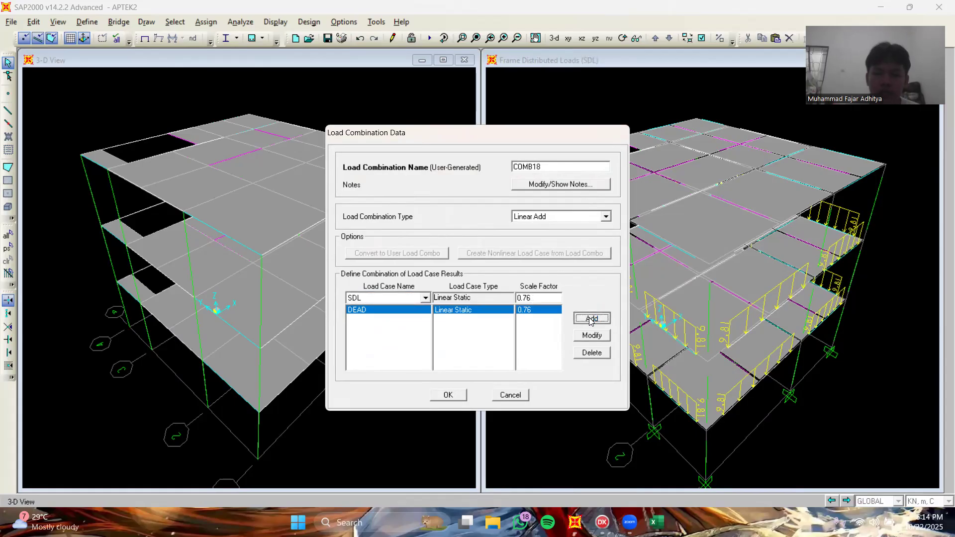
- Add the RSPX response spectrum case to COMB18 with scale factor -0.39
click(426, 297)
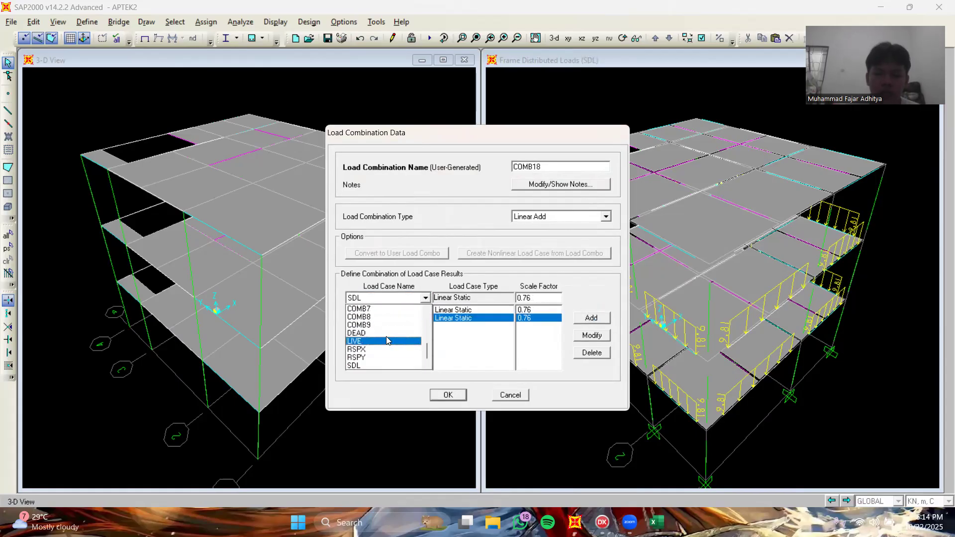
click(384, 350)
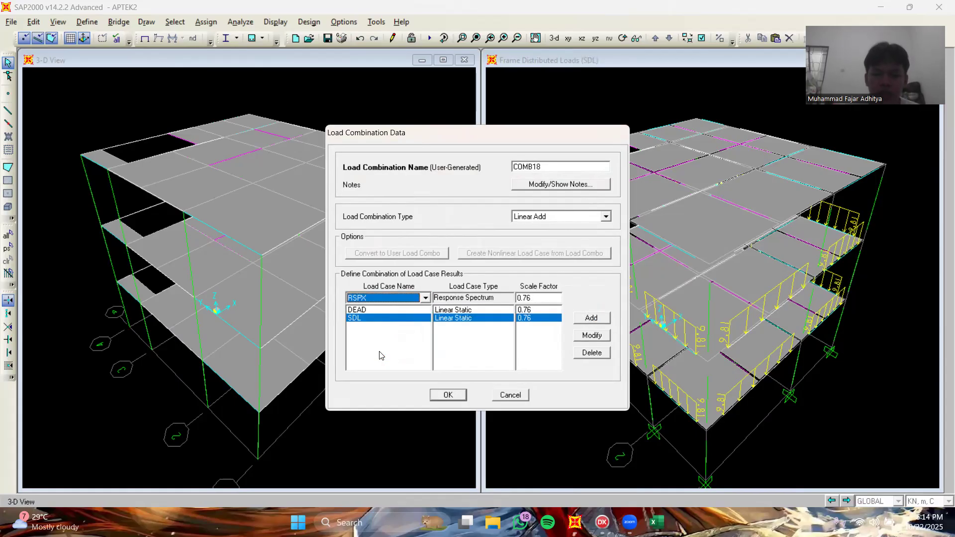
double_click(542, 297)
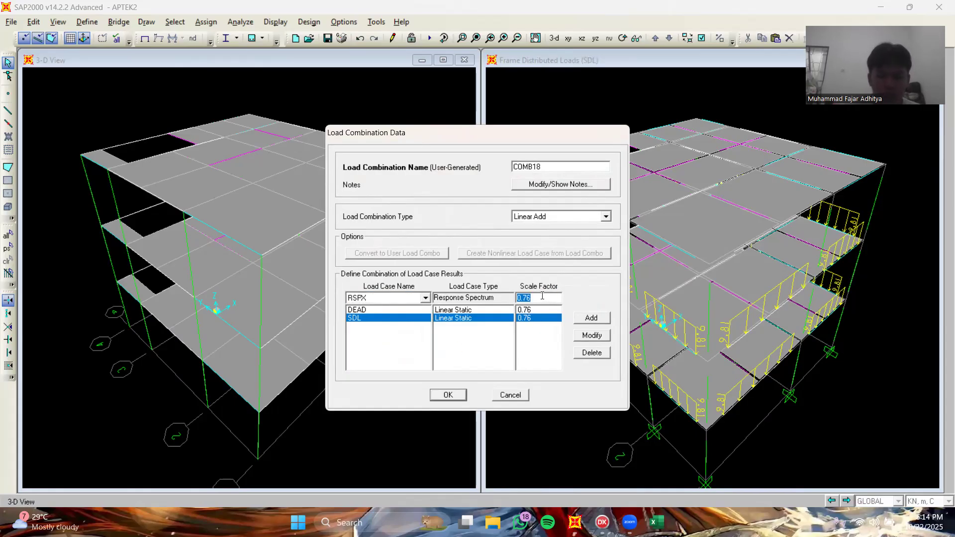
text(-)
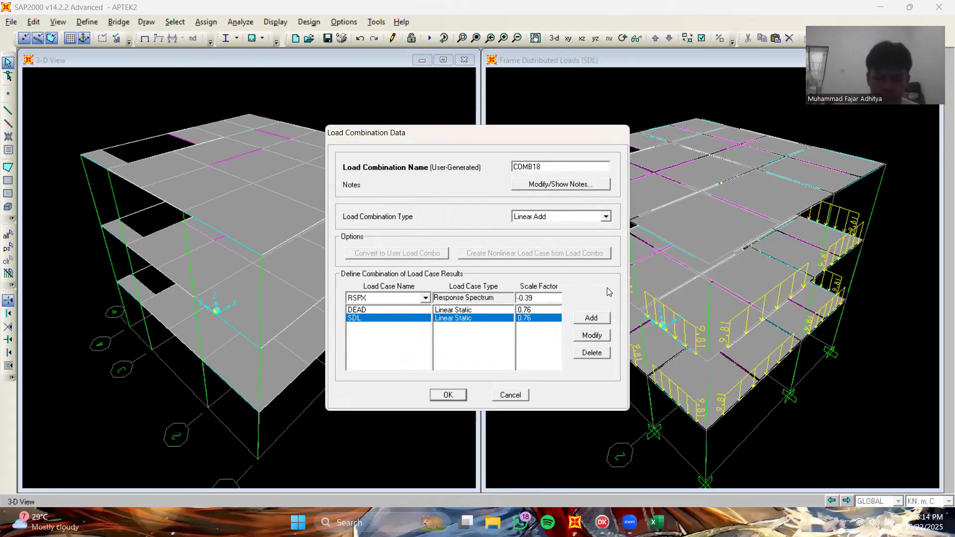
click(603, 318)
- Add the RSPY response spectrum case to COMB18 with scale factor -1.30 and accept the combination
click(426, 298)
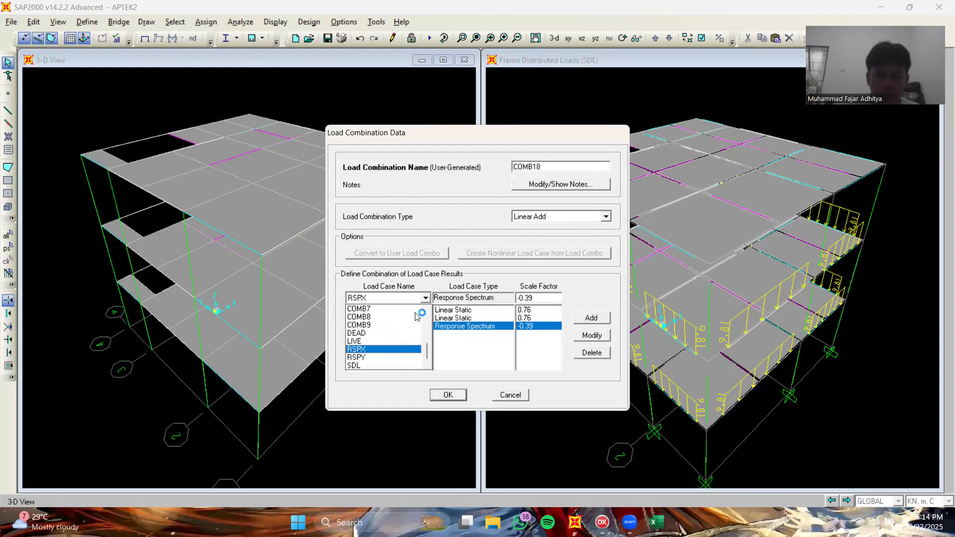
click(397, 358)
click(541, 298)
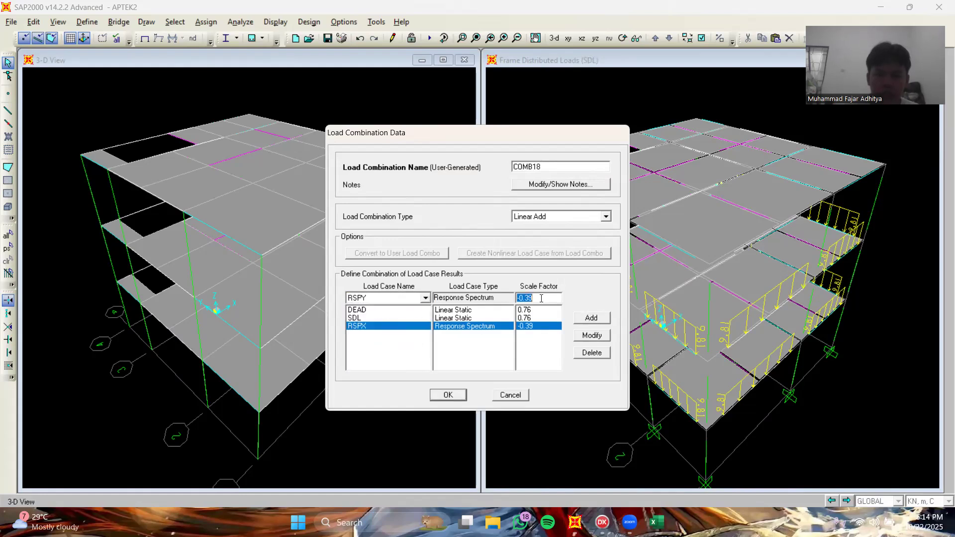
text(-)
click(594, 321)
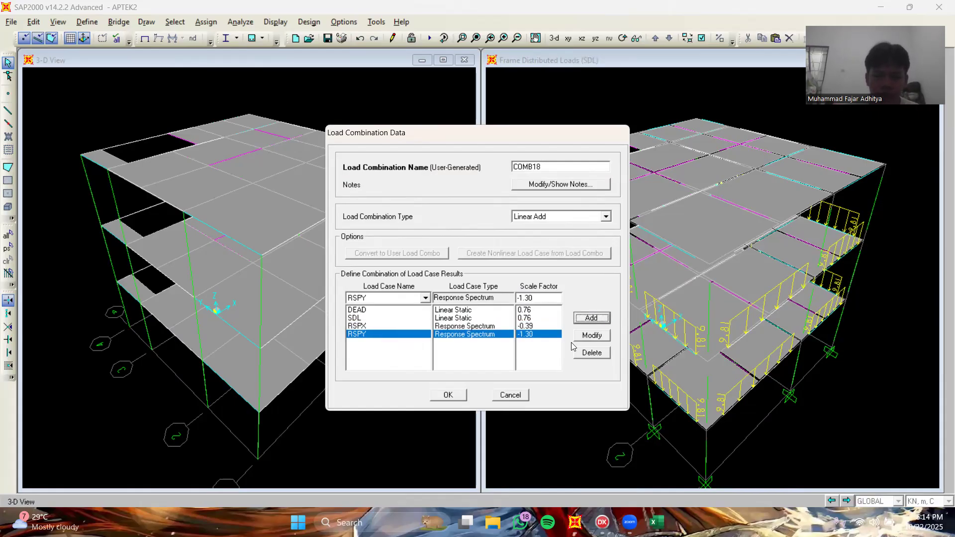
click(463, 395)
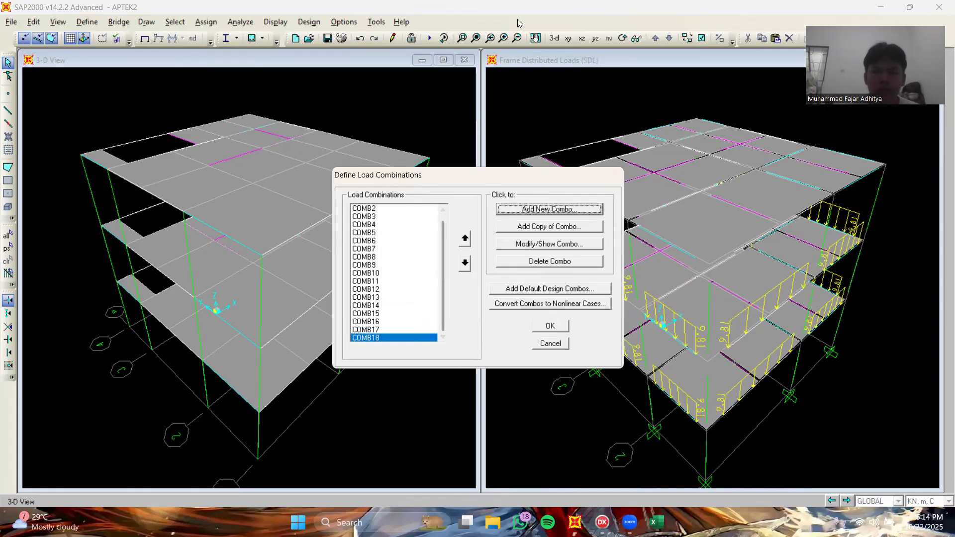
- Check the load combination list from COMB1 to COMB18 and accept the definitions
click(779, 35)
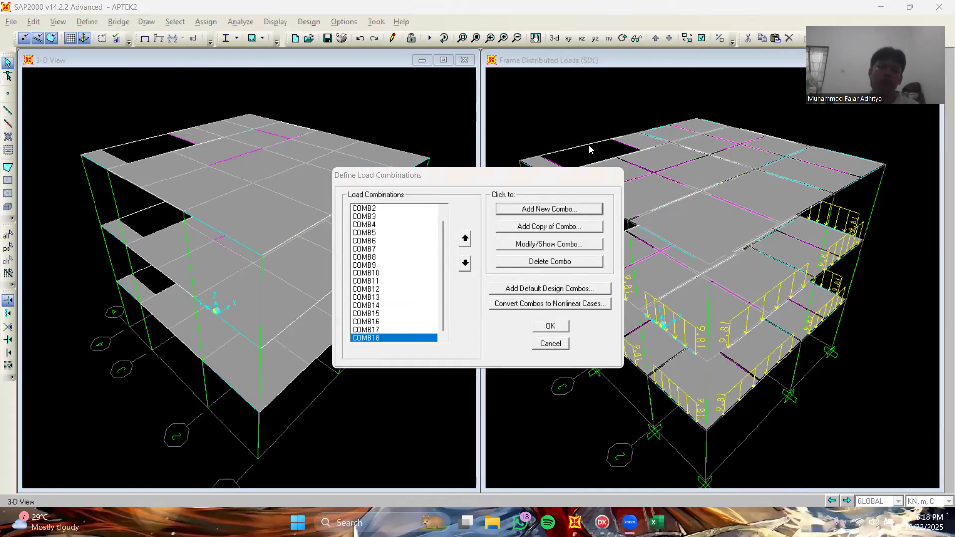
scroll(407, 249, up, 1)
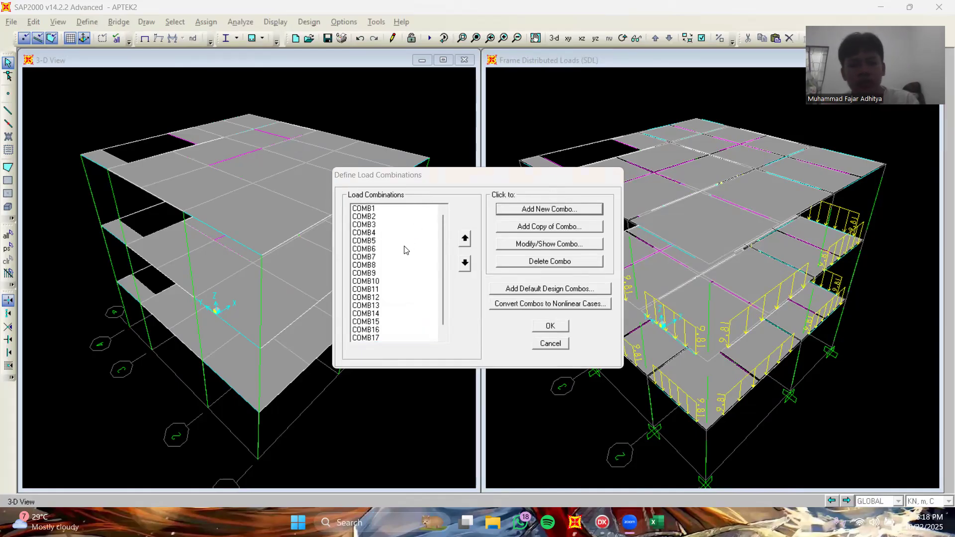
scroll(401, 237, down, 1)
scroll(418, 237, up, 1)
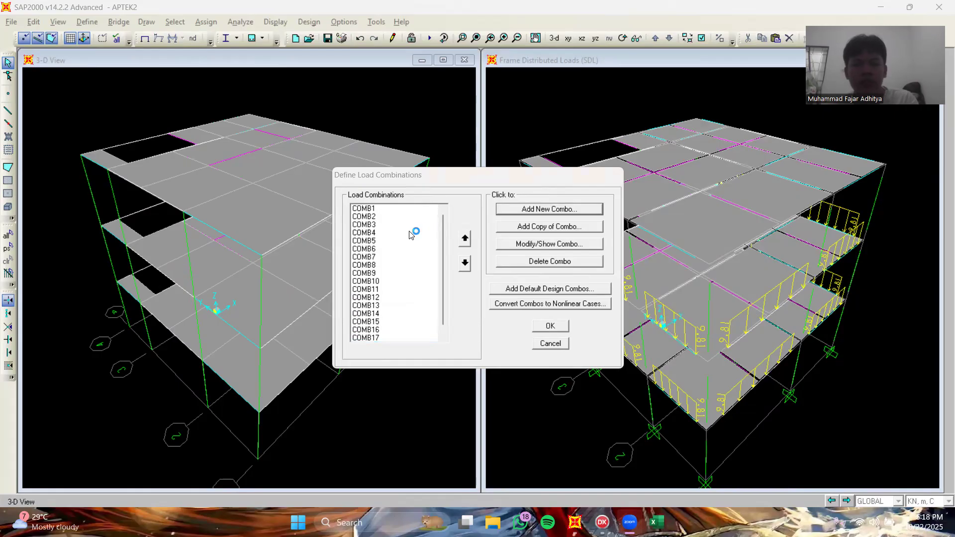
scroll(403, 226, down, 1)
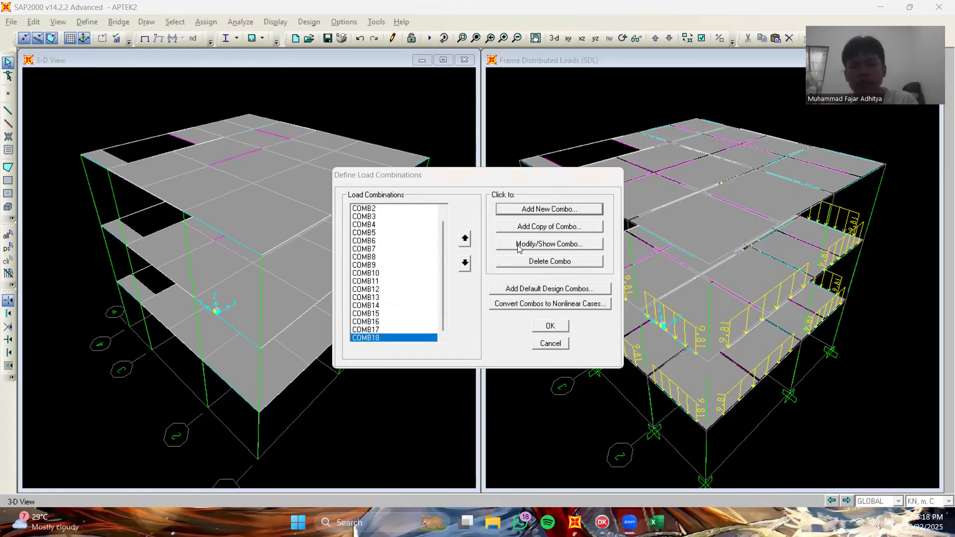
click(551, 326)
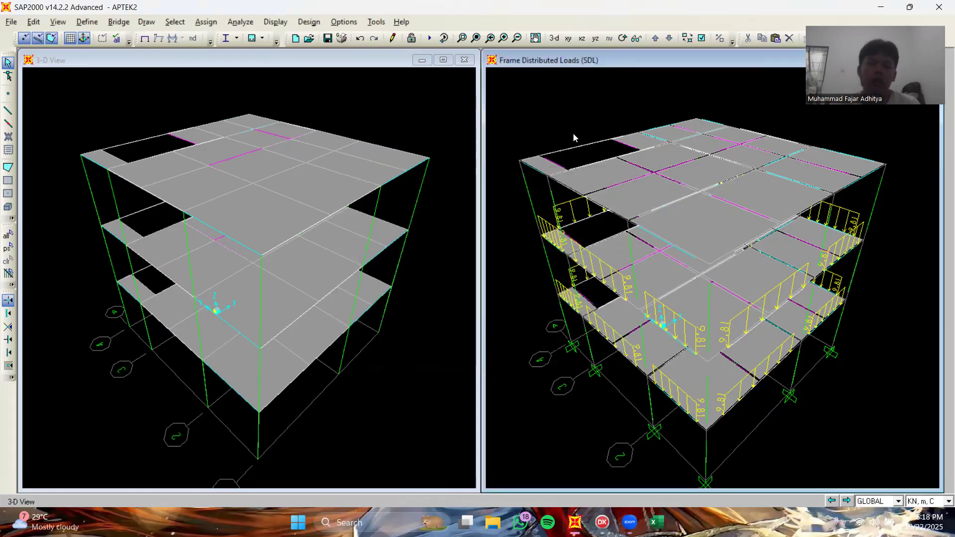
right_click(594, 120)
click(548, 102)
scroll(585, 97, down, 3)
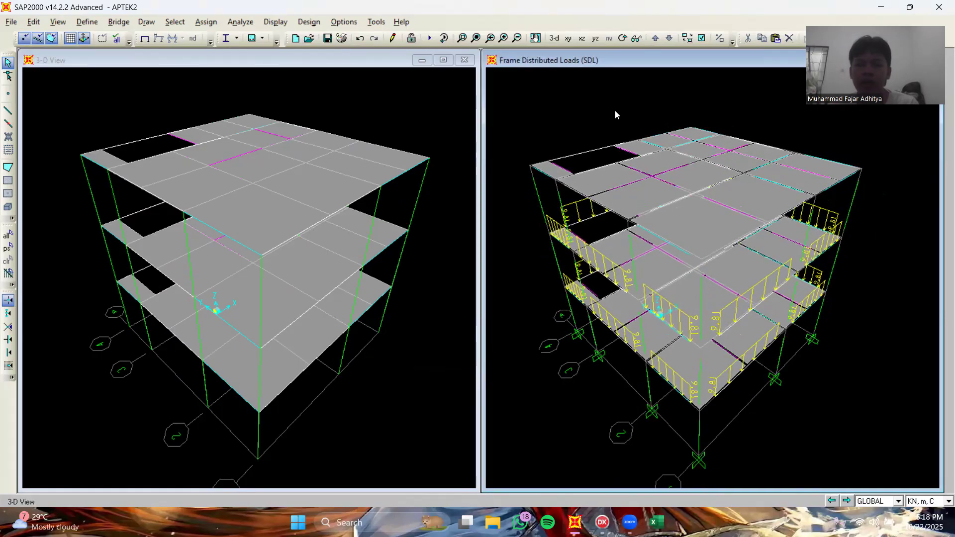
middle_drag(615, 111, 609, 105)
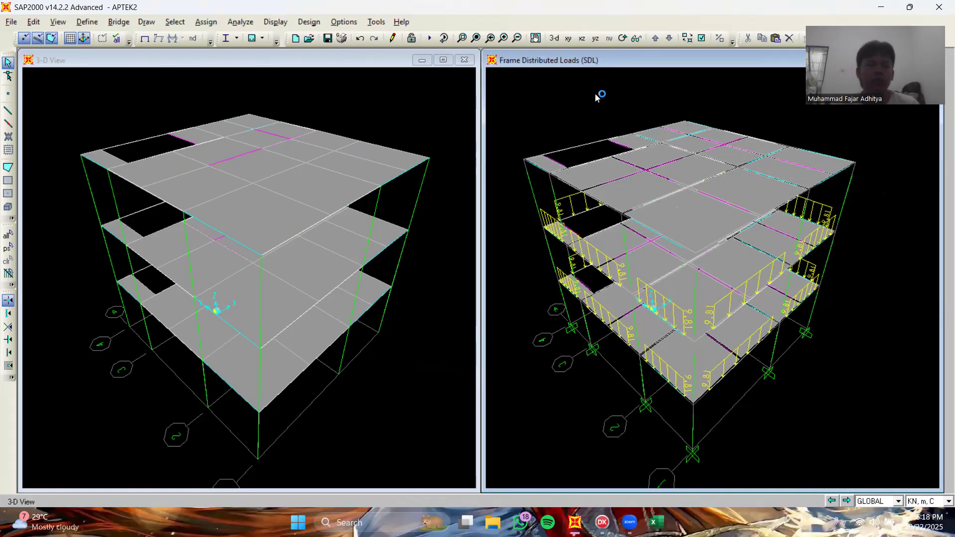
middle_drag(587, 97, 601, 102)
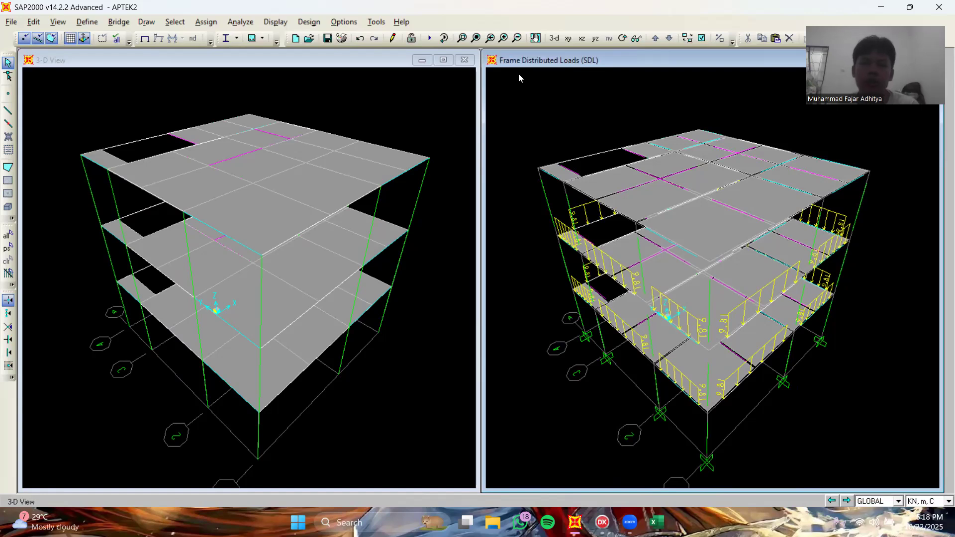